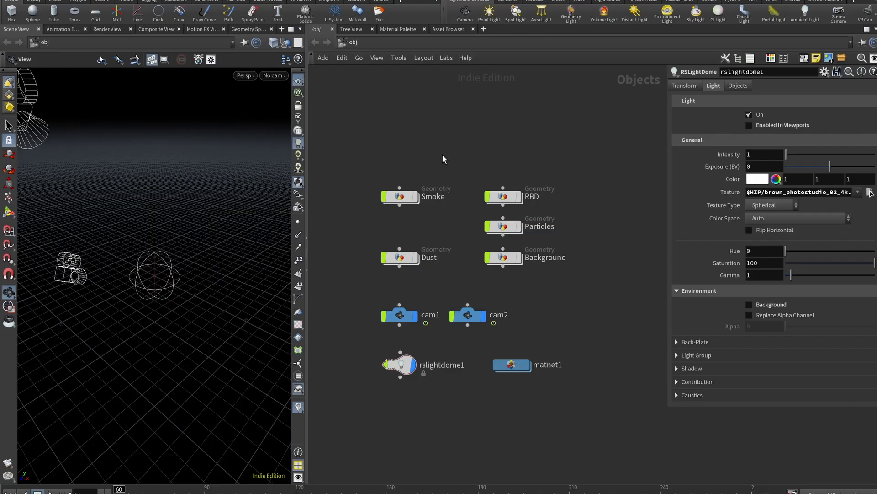
- Align the matnet1 and cam2 nodes with the column of geometry nodes under RBD
{"action": "mouse_move", "coordinate": [404, 198]}
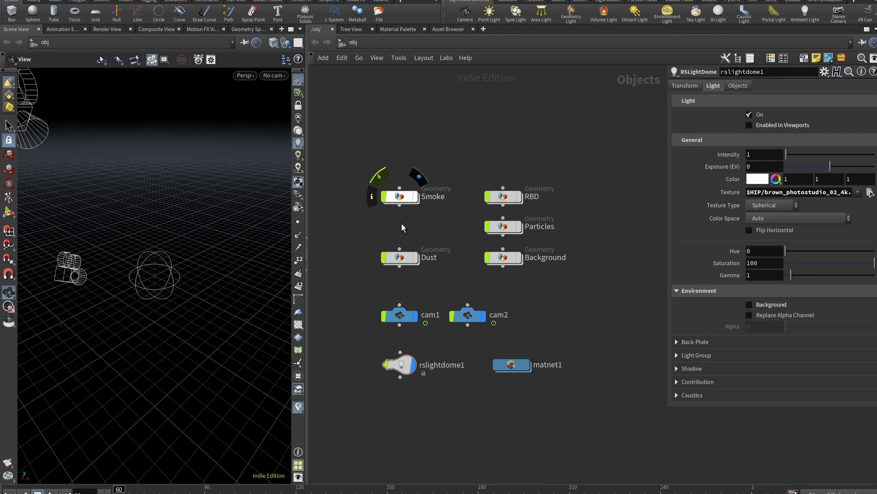
{"action": "mouse_move", "coordinate": [403, 259]}
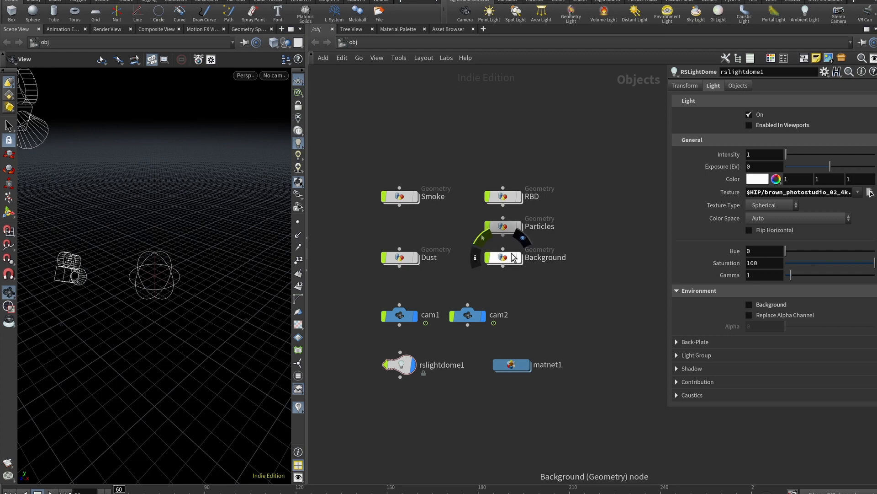
{"action": "left_click_drag", "start_coordinate": [521, 368], "coordinate": [509, 368]}
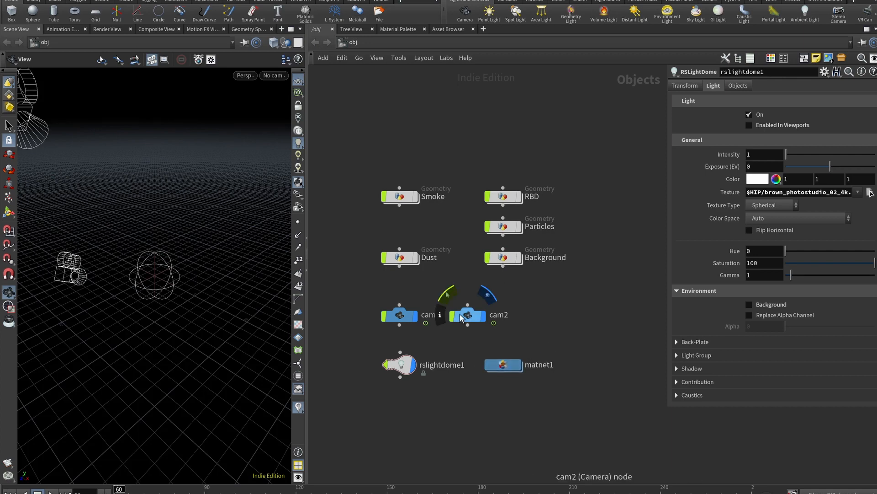
{"action": "left_click_drag", "start_coordinate": [460, 314], "coordinate": [499, 317]}
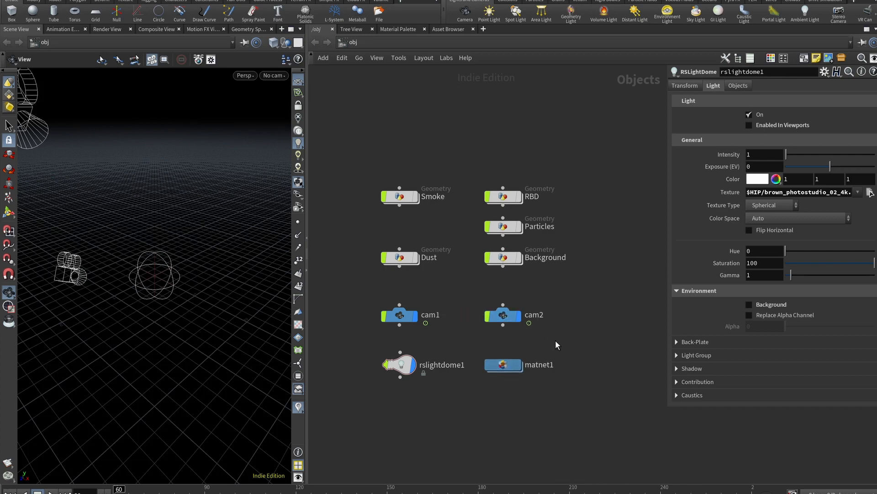
- Review the matnet1 parameters and the texture path of the rslightdome1 dome light
{"action": "left_click", "coordinate": [503, 364]}
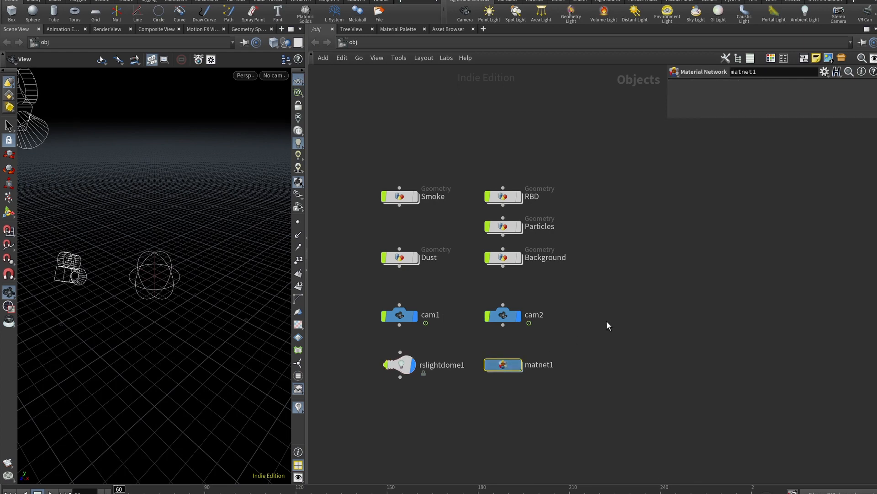
{"action": "left_click", "coordinate": [404, 365]}
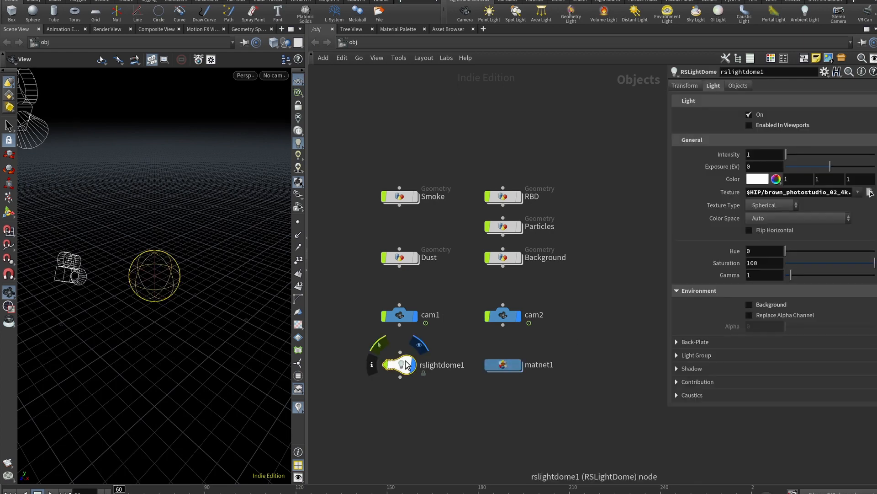
{"action": "left_click", "coordinate": [791, 193]}
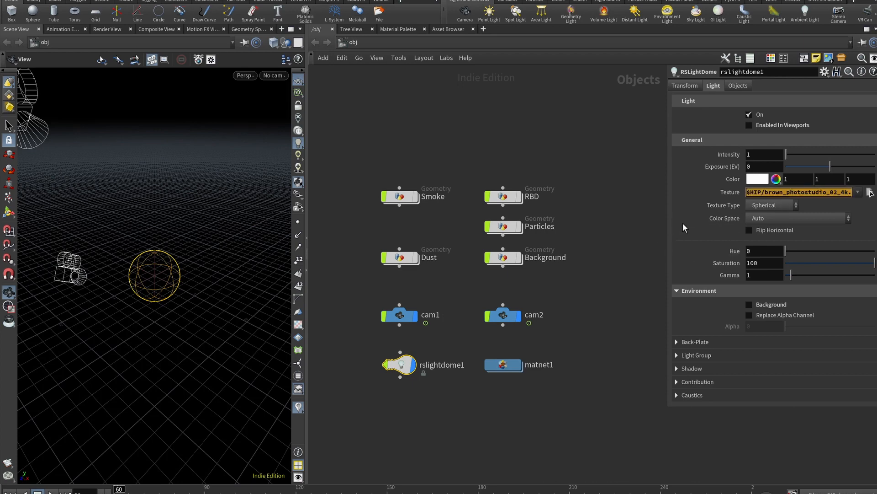
{"action": "left_click", "coordinate": [644, 219]}
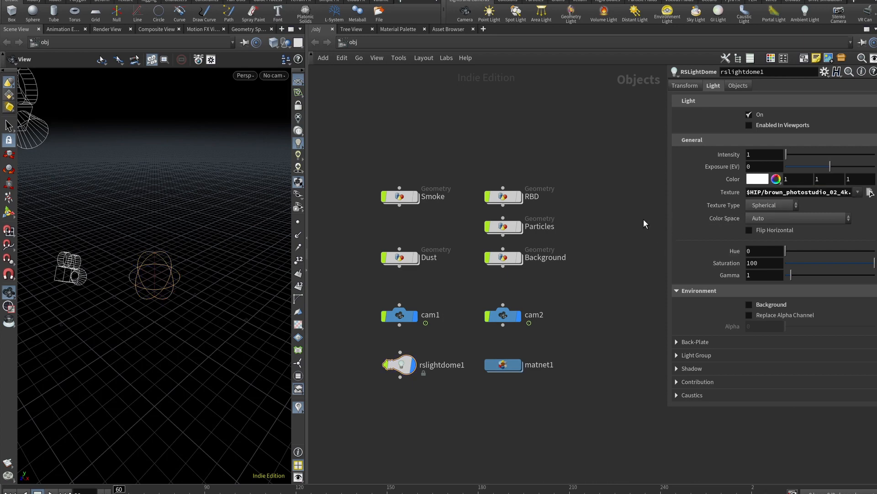
- Go inside the RBD geometry node and look over its network and the watch case model
{"action": "left_click", "coordinate": [521, 201]}
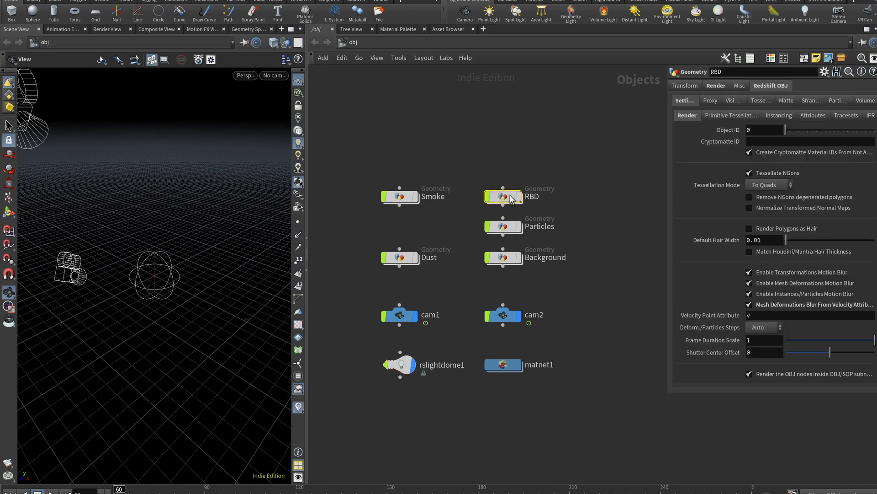
{"action": "double_click", "coordinate": [521, 201]}
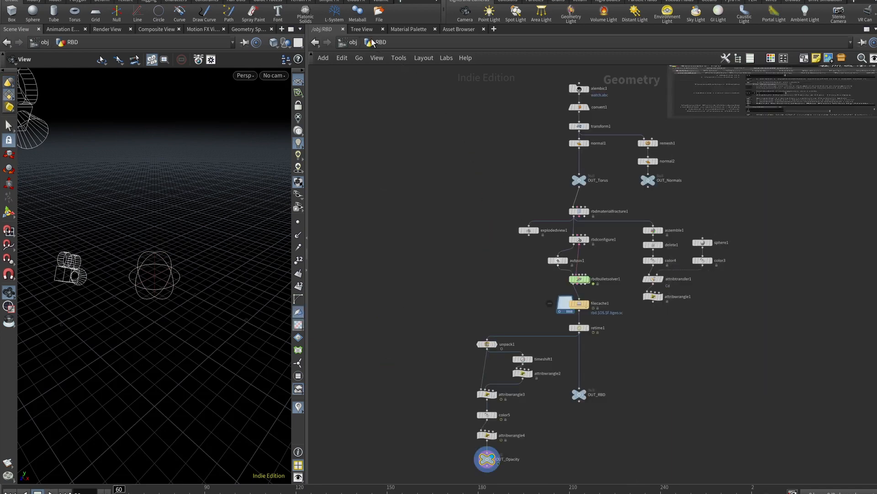
{"action": "key", "text": "u"}
{"action": "double_click", "coordinate": [503, 196]}
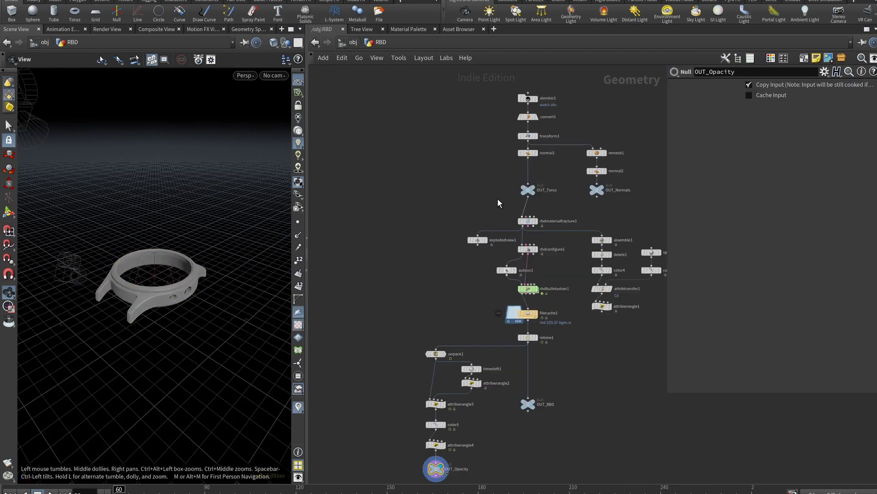
{"action": "middle_click_drag", "start_coordinate": [475, 148], "coordinate": [445, 179]}
{"action": "left_click_drag", "start_coordinate": [228, 233], "coordinate": [176, 305]}
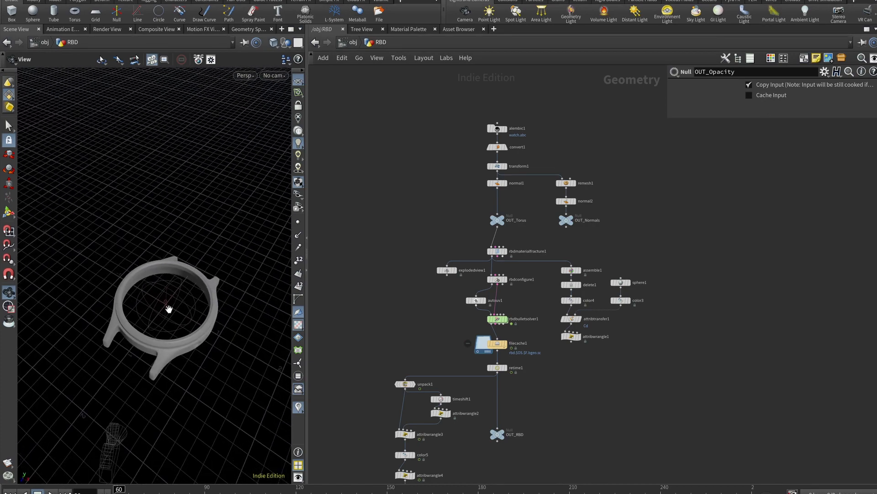
{"action": "mouse_move", "coordinate": [173, 329]}
{"action": "left_mouse_down"}
{"action": "mouse_move", "coordinate": [59, 280]}
{"action": "mouse_move", "coordinate": [17, 277]}
{"action": "mouse_move", "coordinate": [168, 310]}
{"action": "mouse_move", "coordinate": [169, 288]}
{"action": "mouse_move", "coordinate": [149, 253]}
{"action": "mouse_move", "coordinate": [151, 296]}
{"action": "mouse_move", "coordinate": [178, 324]}
{"action": "left_mouse_up"}
- Display the output of alembic1 and of convert1, and examine the convert1 settings
{"action": "scroll", "coordinate": [151, 296], "scroll_direction": "up", "scroll_amount": 10}
{"action": "scroll", "coordinate": [491, 128], "scroll_direction": "up", "scroll_amount": 5}
{"action": "left_click", "coordinate": [529, 129]}
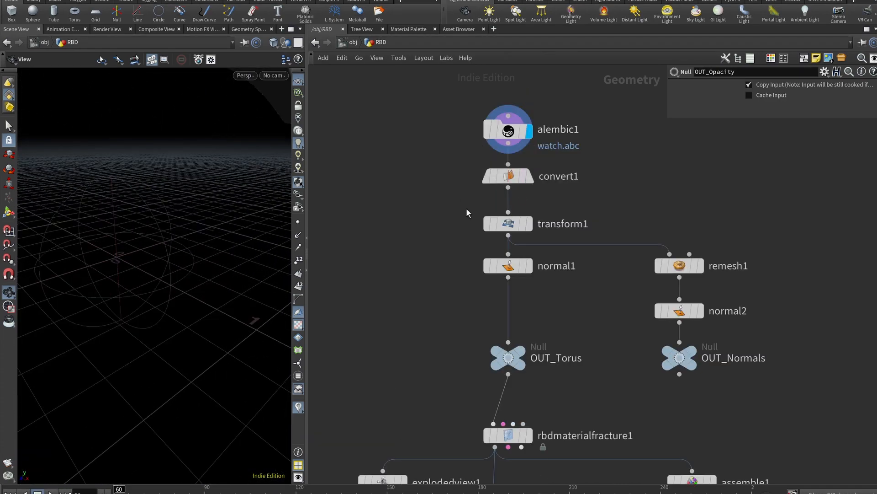
{"action": "left_click", "coordinate": [528, 178]}
{"action": "left_click", "coordinate": [520, 180]}
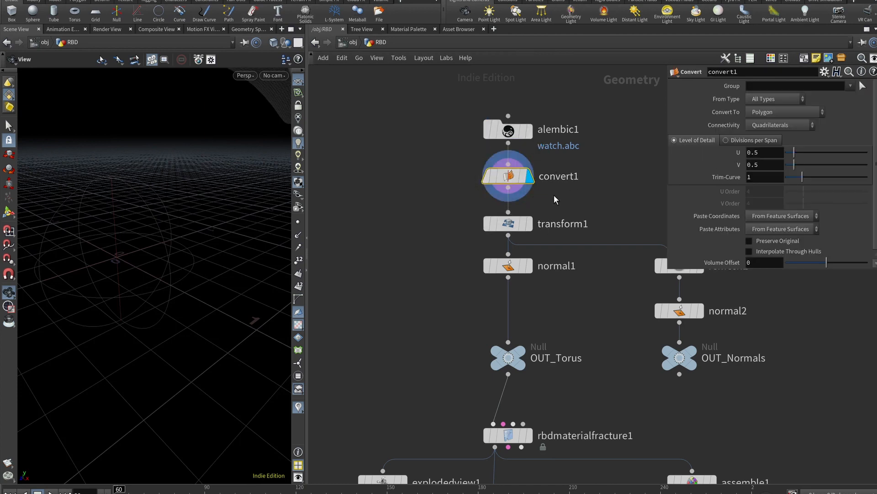
- Display the transform1 output and examine its uniform scale, the watch case model and the node's geometry info
{"action": "left_click", "coordinate": [530, 225]}
{"action": "left_click", "coordinate": [507, 223]}
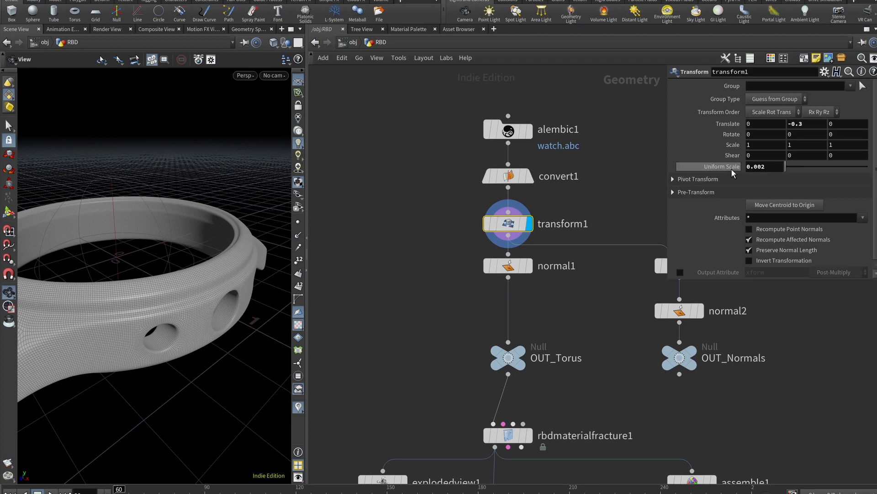
{"action": "left_click", "coordinate": [775, 169]}
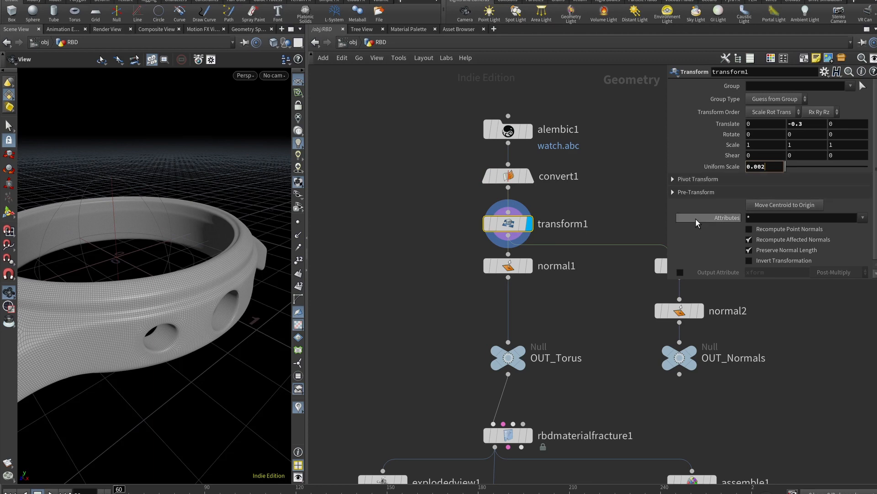
{"action": "left_click_drag", "start_coordinate": [518, 225], "coordinate": [518, 219]}
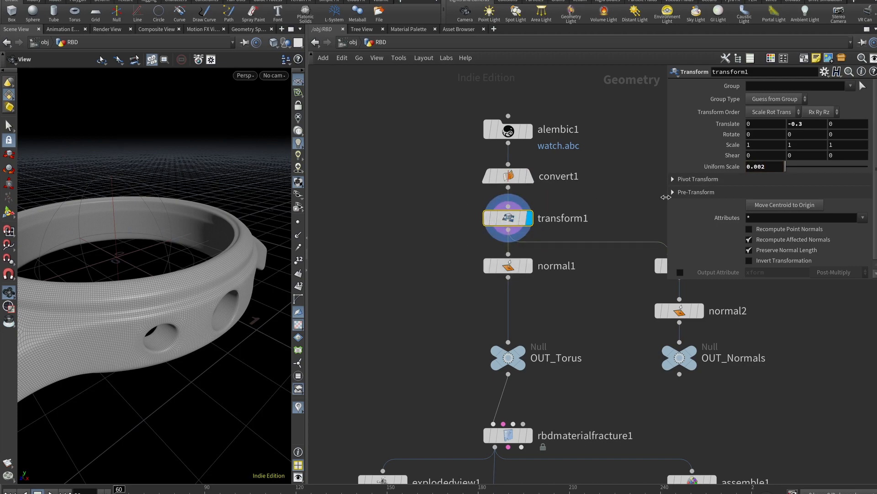
{"action": "left_click_drag", "start_coordinate": [131, 288], "coordinate": [110, 315]}
{"action": "scroll", "coordinate": [170, 327], "scroll_direction": "up", "scroll_amount": 5}
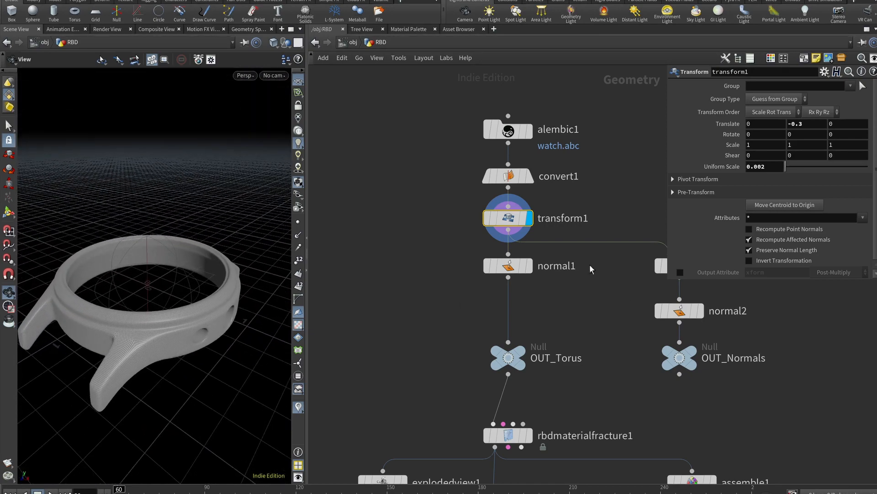
{"action": "middle_click", "coordinate": [506, 221]}
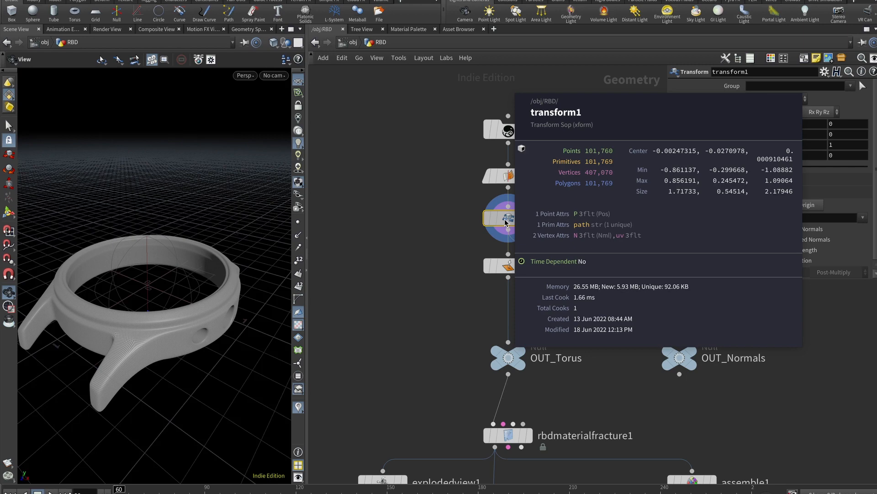
- Delete normal1 and the side branch with remesh1, normal2 and OUT_Normals
{"action": "middle_click_drag", "start_coordinate": [583, 337], "coordinate": [513, 317]}
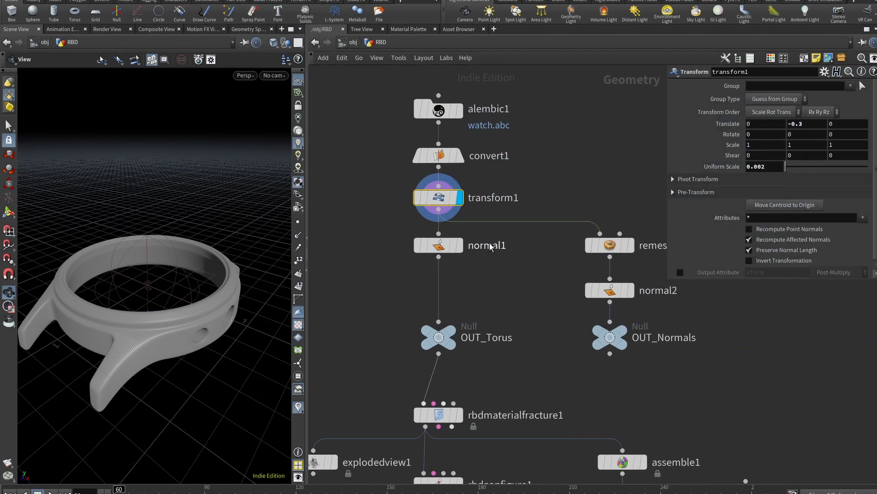
{"action": "left_click", "coordinate": [444, 246]}
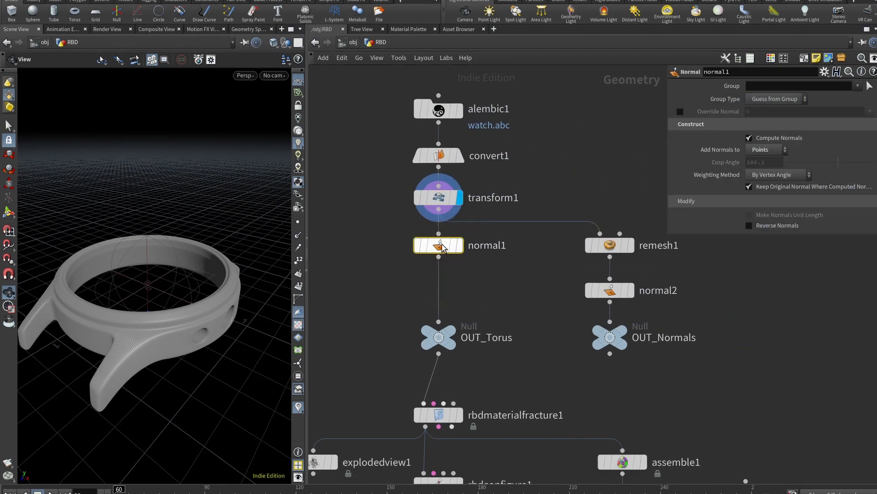
{"action": "key", "text": "Delete"}
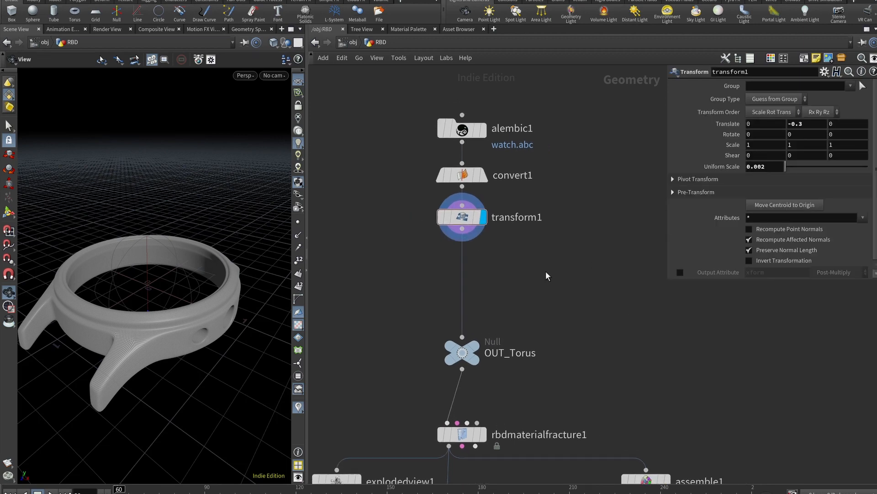
- Move the OUT_Torus null up to just below transform1 and make it the displayed node
{"action": "scroll", "coordinate": [495, 161], "scroll_direction": "down", "scroll_amount": 2}
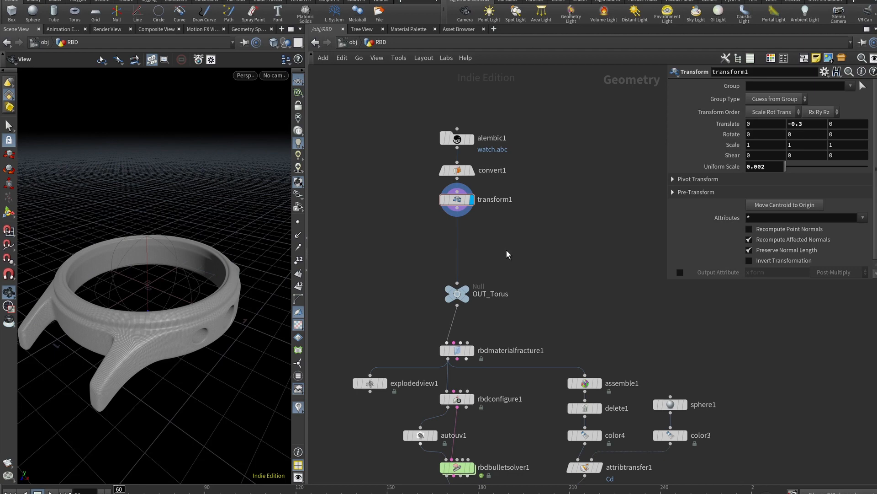
{"action": "middle_click_drag", "start_coordinate": [502, 225], "coordinate": [517, 241]}
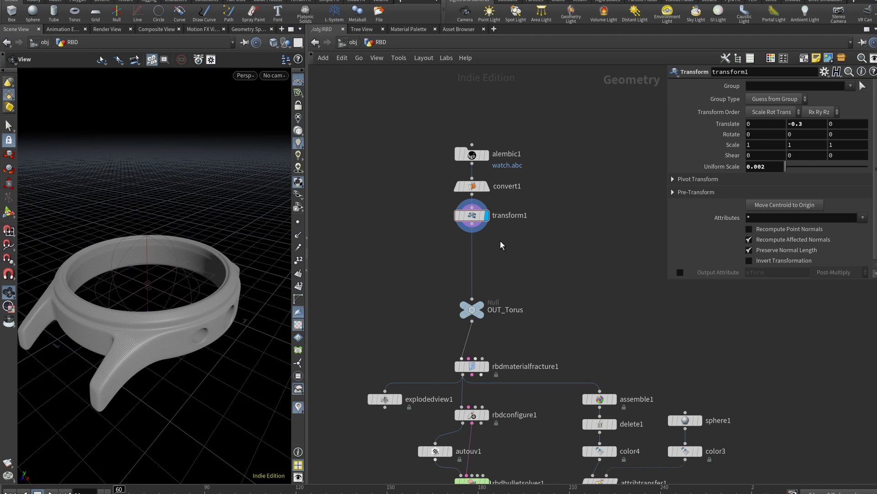
{"action": "scroll", "coordinate": [485, 238], "scroll_direction": "up", "scroll_amount": 2}
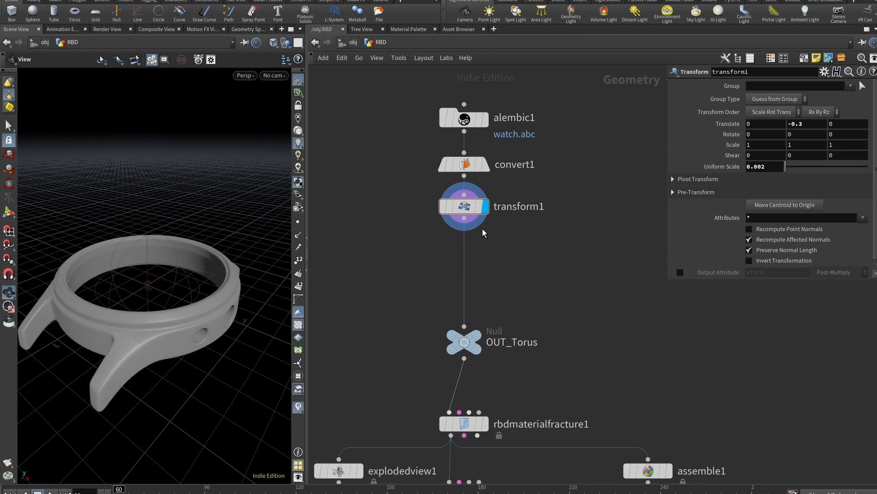
{"action": "left_click_drag", "start_coordinate": [463, 342], "coordinate": [465, 259]}
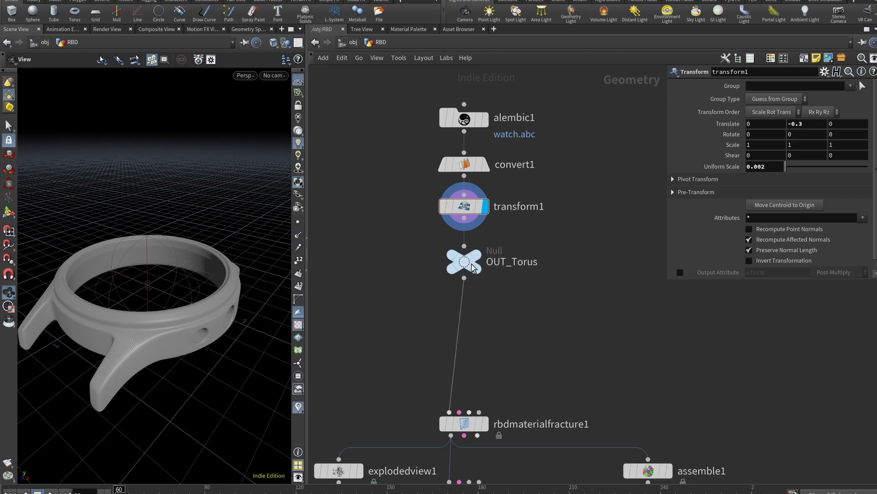
{"action": "left_click", "coordinate": [490, 235]}
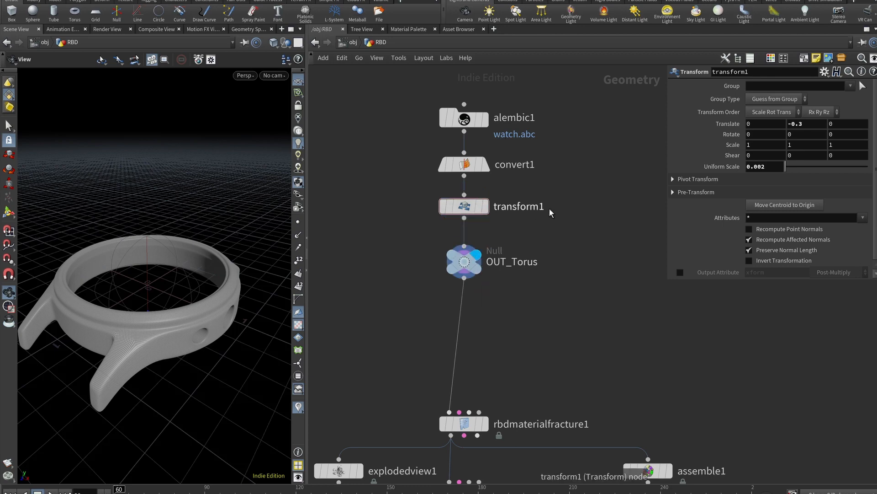
{"action": "left_click", "coordinate": [464, 262]}
- Rename the OUT_Torus null to OUT_Watch
{"action": "double_click", "coordinate": [514, 261]}
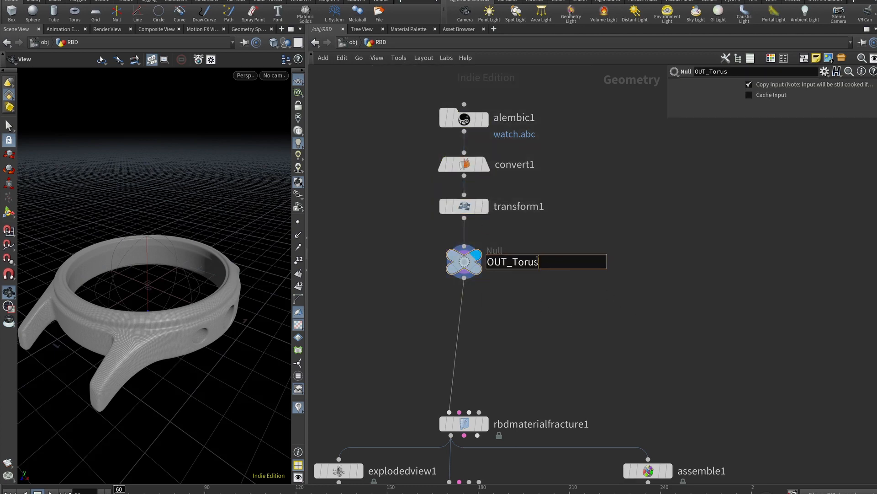
{"action": "left_click_drag", "start_coordinate": [514, 261], "coordinate": [736, 275]}
{"action": "type", "text": "Watch"}
{"action": "key", "text": "Return"}
- Display rbdmaterialfracture1, widen its parameter area, and review the scatter points and fog volume noise type options
{"action": "scroll", "coordinate": [551, 271], "scroll_direction": "down", "scroll_amount": 3}
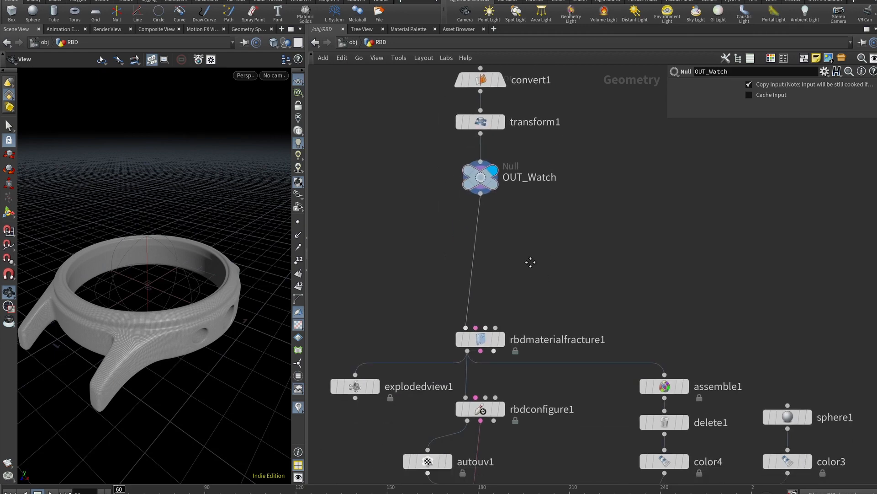
{"action": "middle_click_drag", "start_coordinate": [530, 261], "coordinate": [512, 196]}
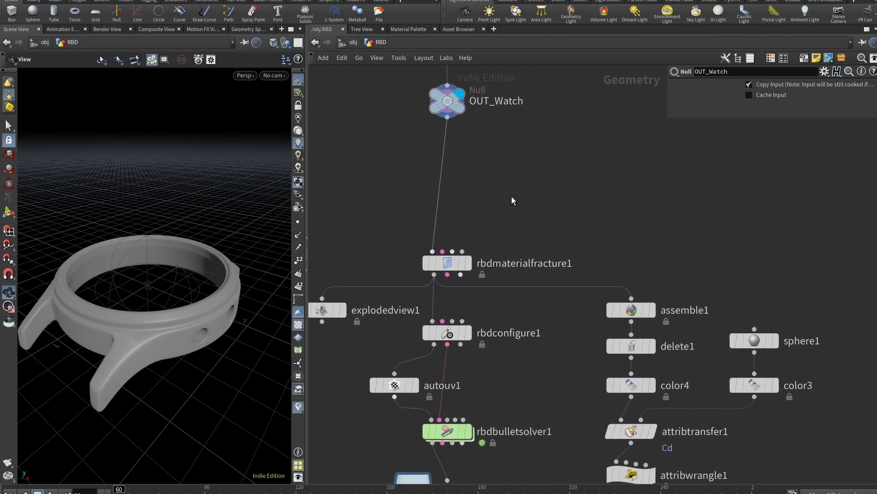
{"action": "left_click", "coordinate": [452, 263]}
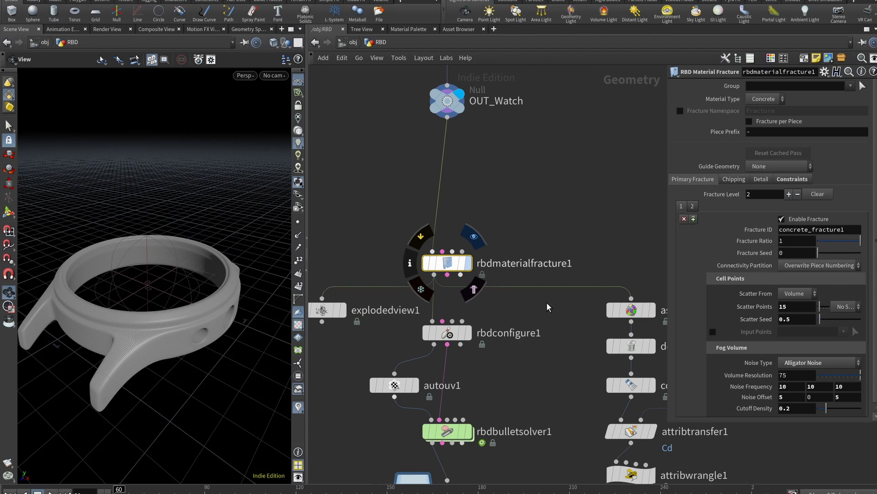
{"action": "left_click", "coordinate": [468, 263]}
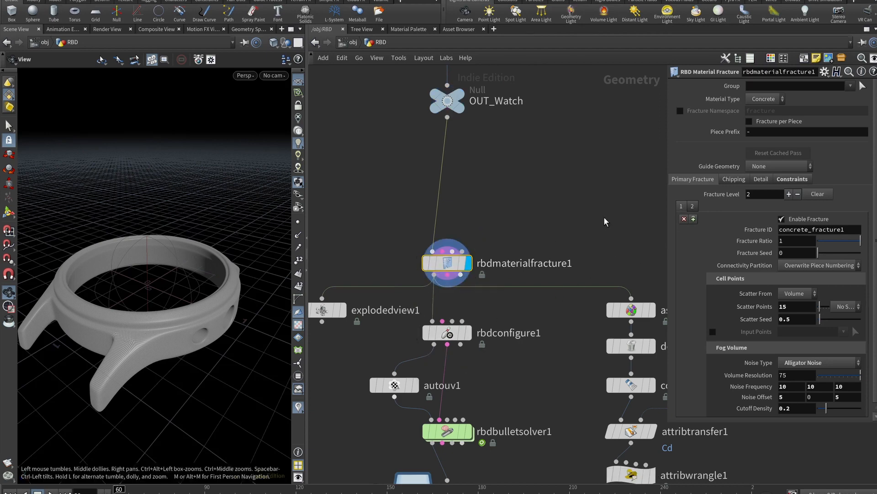
{"action": "left_click_drag", "start_coordinate": [664, 219], "coordinate": [460, 219]}
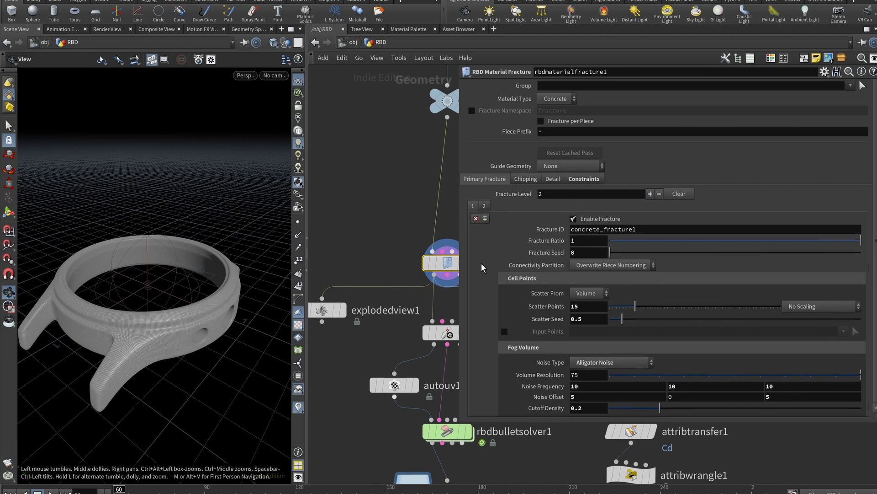
{"action": "left_click", "coordinate": [597, 307]}
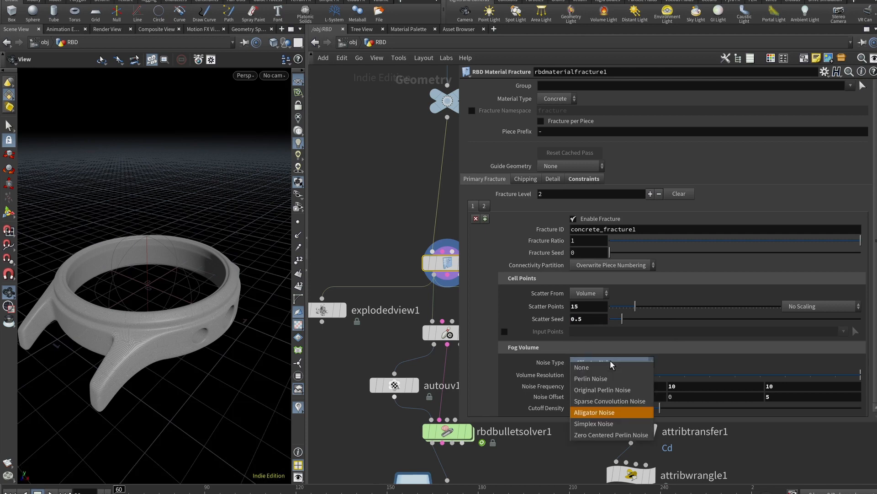
{"action": "left_click", "coordinate": [696, 353]}
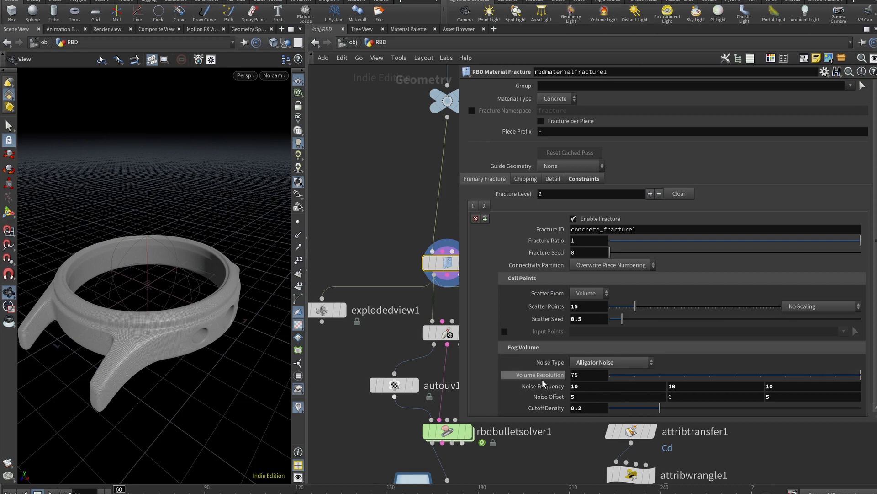
- Show the second fracture level's settings and display explodedview1 to inspect the fractured watch pieces
{"action": "left_click", "coordinate": [487, 206]}
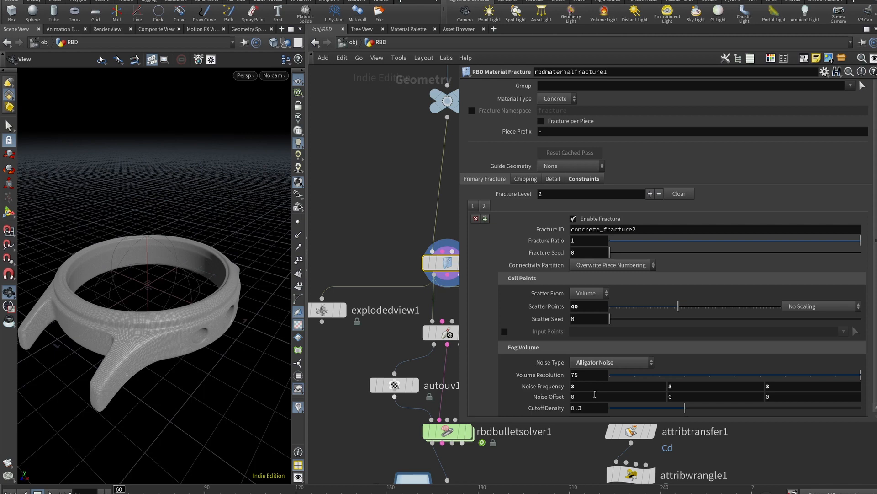
{"action": "scroll", "coordinate": [364, 324], "scroll_direction": "down", "scroll_amount": 2}
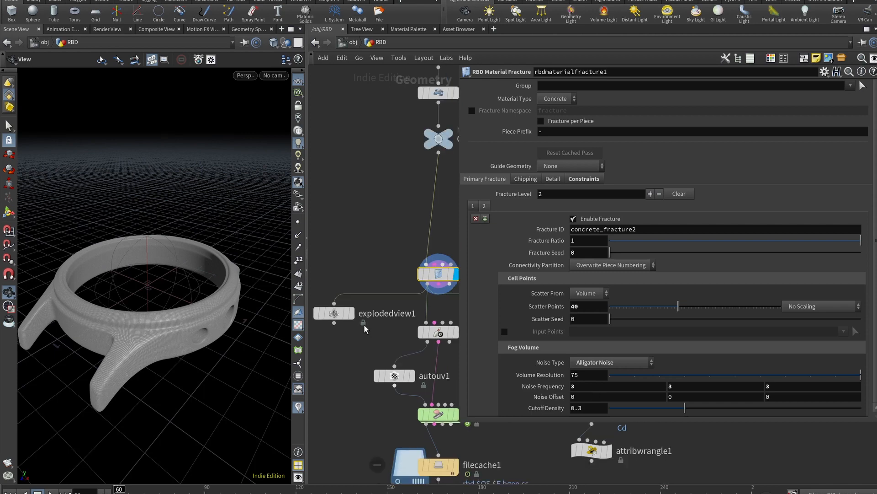
{"action": "left_click", "coordinate": [348, 316]}
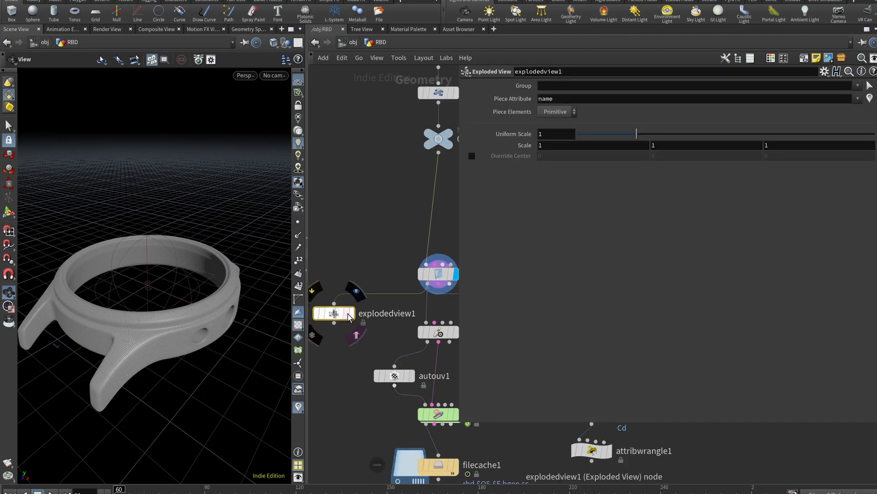
{"action": "left_click", "coordinate": [352, 314]}
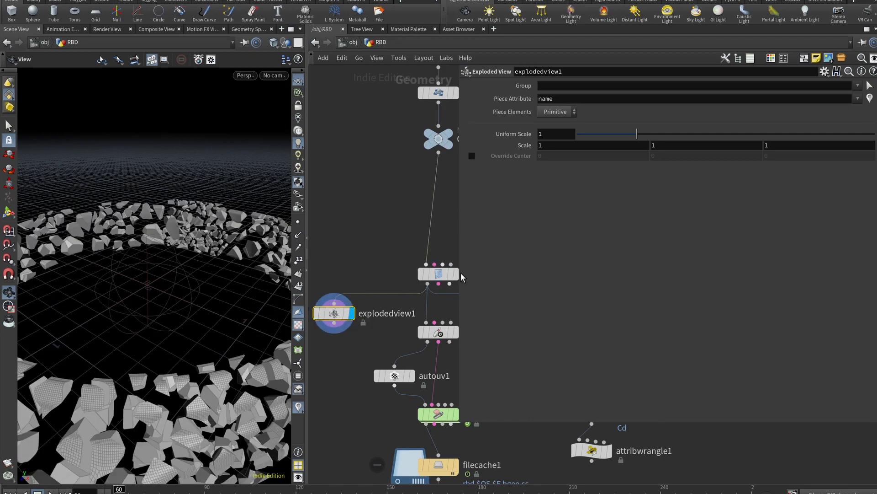
{"action": "left_click_drag", "start_coordinate": [459, 250], "coordinate": [600, 255]}
{"action": "scroll", "coordinate": [168, 326], "scroll_direction": "down", "scroll_amount": 4}
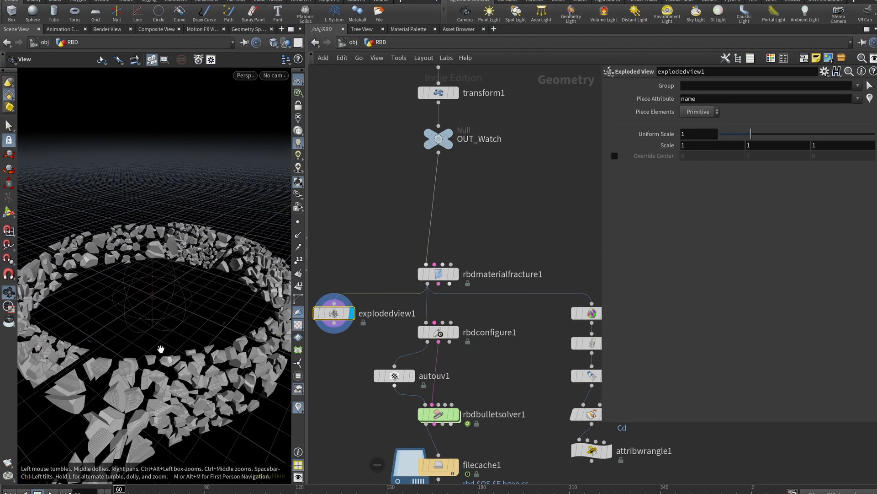
{"action": "scroll", "coordinate": [160, 349], "scroll_direction": "down", "scroll_amount": 5}
{"action": "mouse_move", "coordinate": [161, 364]}
{"action": "left_mouse_down"}
{"action": "mouse_move", "coordinate": [176, 361]}
{"action": "mouse_move", "coordinate": [167, 380]}
{"action": "mouse_move", "coordinate": [148, 381]}
{"action": "mouse_move", "coordinate": [187, 382]}
{"action": "mouse_move", "coordinate": [121, 388]}
{"action": "mouse_move", "coordinate": [133, 398]}
{"action": "mouse_move", "coordinate": [144, 363]}
{"action": "mouse_move", "coordinate": [156, 361]}
{"action": "left_mouse_up"}
- Review the constraint settings of rbdmaterialfracture1
{"action": "middle_click_drag", "start_coordinate": [514, 365], "coordinate": [410, 384]}
{"action": "left_click", "coordinate": [345, 303]}
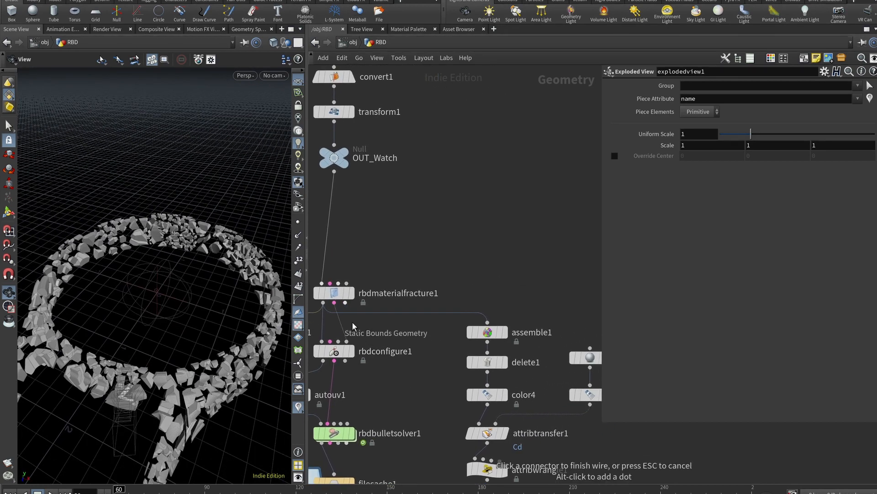
{"action": "left_click", "coordinate": [340, 296]}
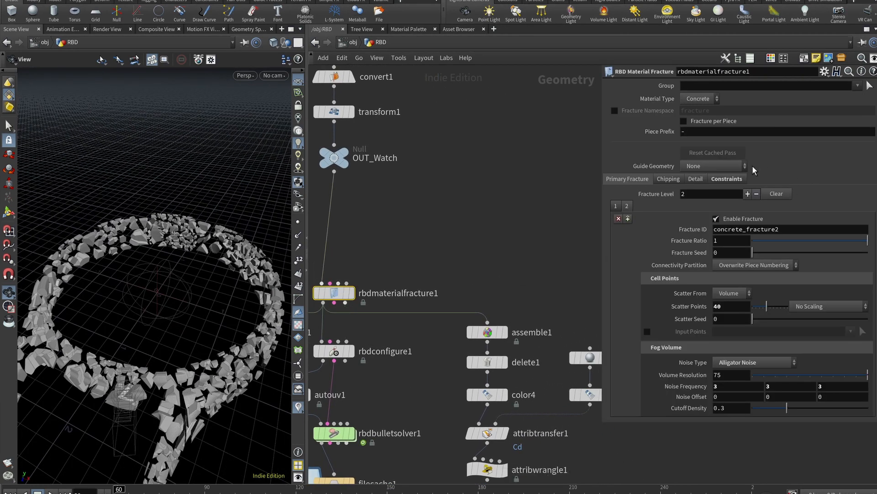
{"action": "left_click", "coordinate": [730, 180]}
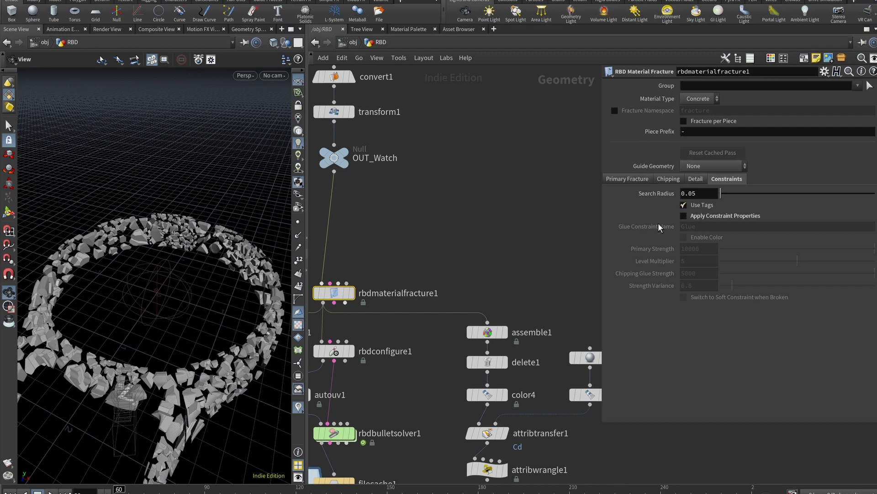
- Make rbdconfigure1 the displayed node and set its transfer attributes to "v w"
{"action": "middle_click_drag", "start_coordinate": [520, 255], "coordinate": [451, 171]}
{"action": "middle_click_drag", "start_coordinate": [338, 205], "coordinate": [447, 208]}
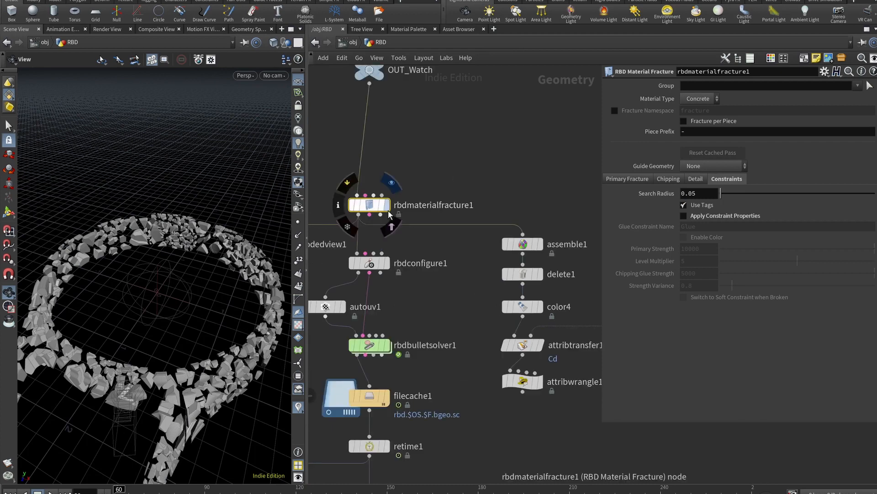
{"action": "middle_click_drag", "start_coordinate": [447, 252], "coordinate": [438, 196]}
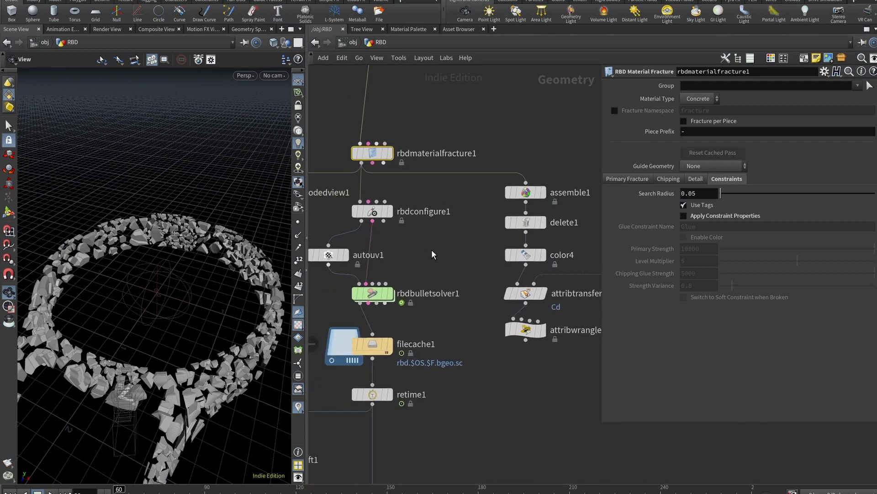
{"action": "middle_click_drag", "start_coordinate": [431, 249], "coordinate": [449, 229]}
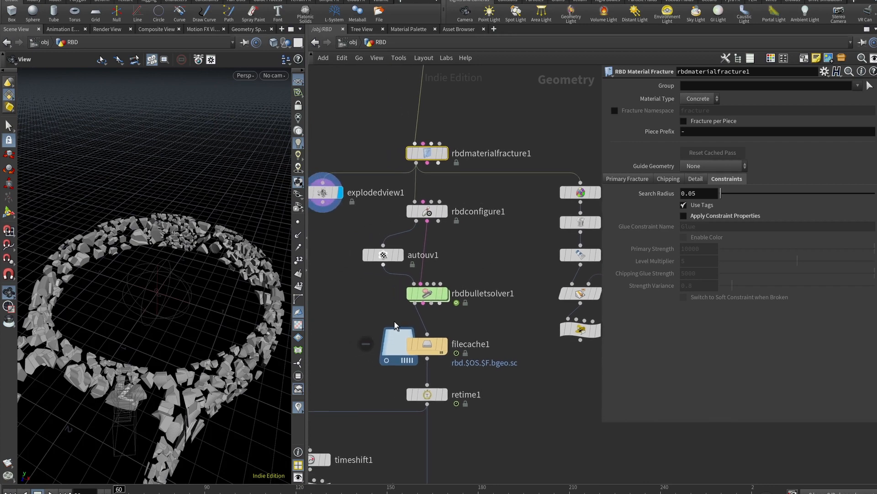
{"action": "left_click", "coordinate": [431, 211]}
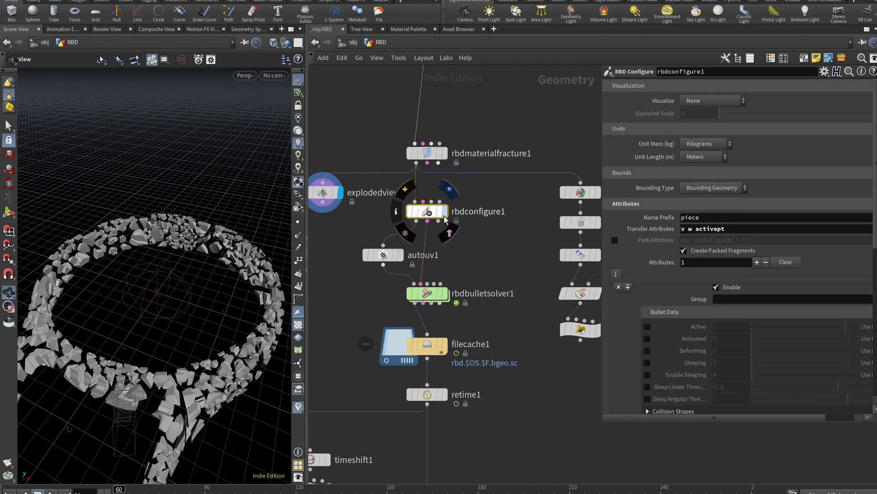
{"action": "left_click", "coordinate": [447, 213]}
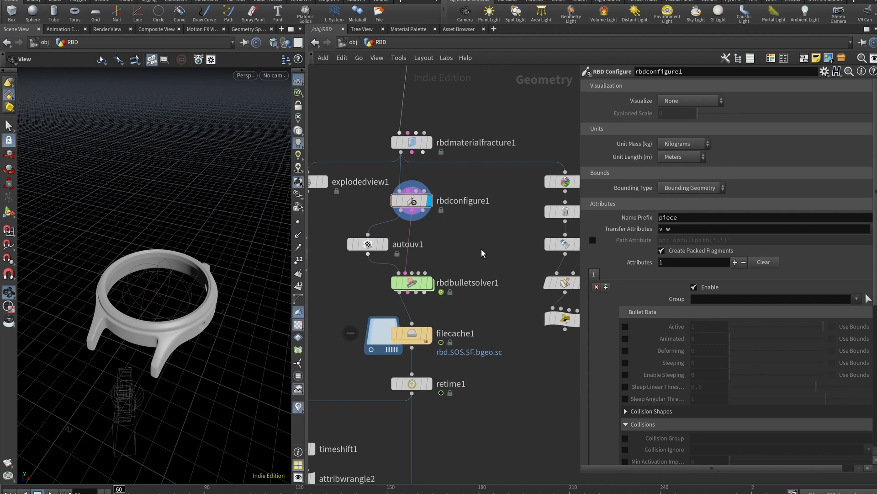
- Review the UV method and packing options of autouv1
{"action": "scroll", "coordinate": [476, 245], "scroll_direction": "up", "scroll_amount": 3}
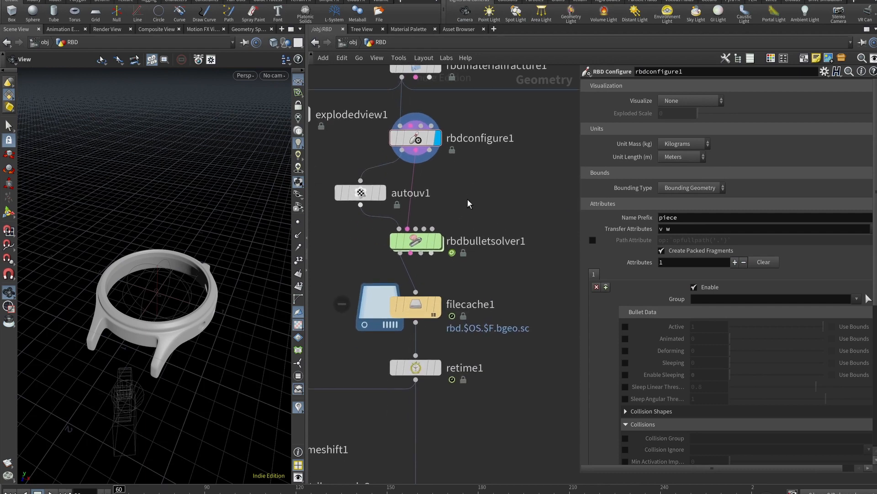
{"action": "left_click", "coordinate": [365, 193]}
{"action": "mouse_move", "coordinate": [413, 249]}
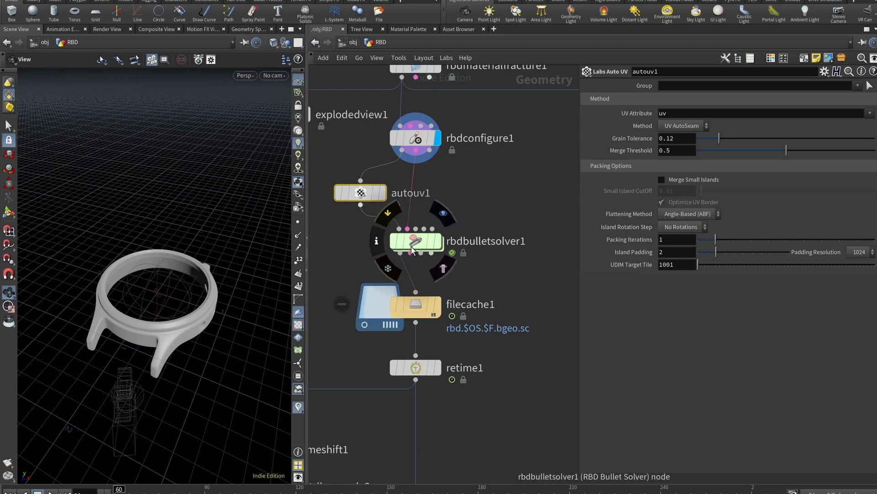
{"action": "mouse_move", "coordinate": [366, 203]}
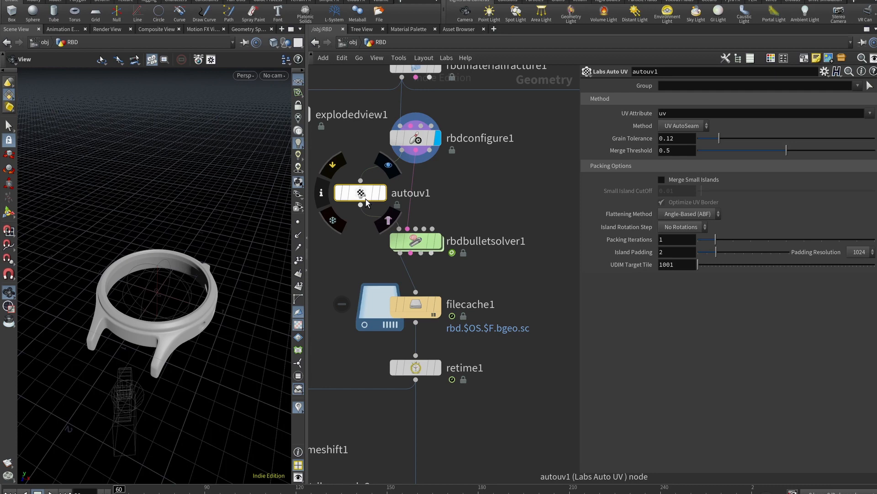
- Review the substeps, bullet object, collision, force and advanced settings of rbdbulletsolver1, and make it the displayed node
{"action": "left_click", "coordinate": [414, 241]}
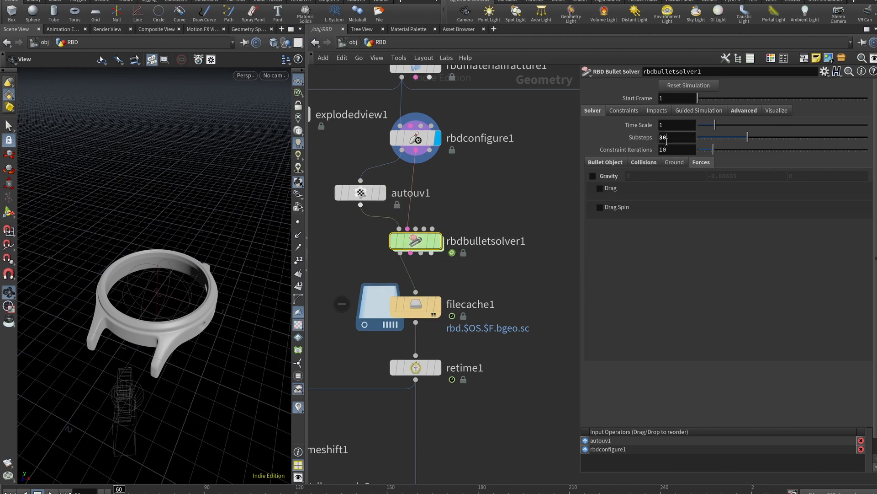
{"action": "left_click", "coordinate": [674, 138]}
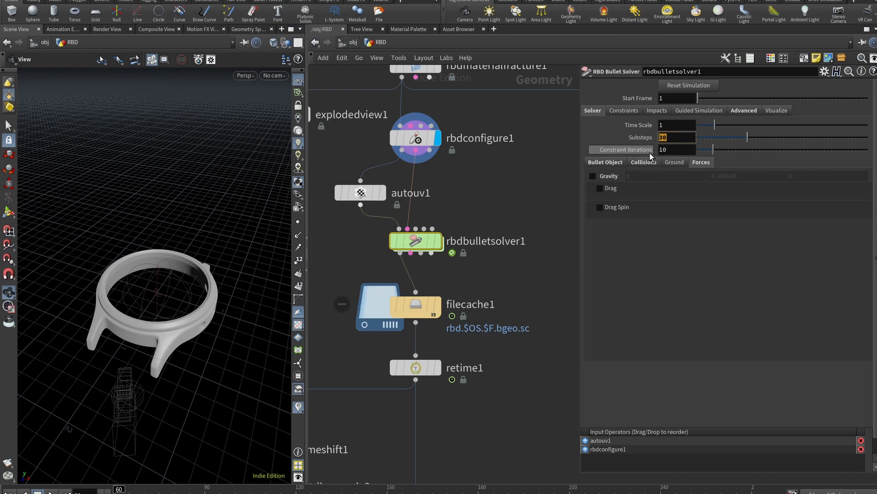
{"action": "left_click", "coordinate": [607, 163]}
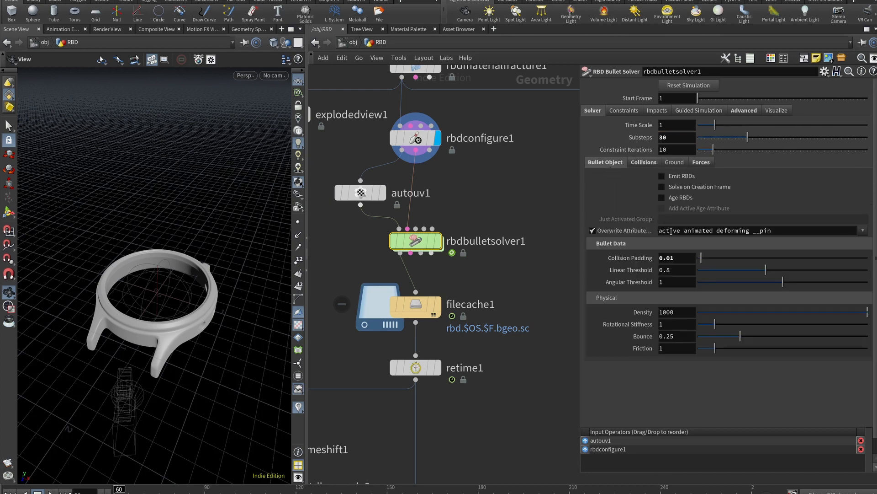
{"action": "left_click", "coordinate": [669, 260]}
{"action": "left_click", "coordinate": [644, 162]}
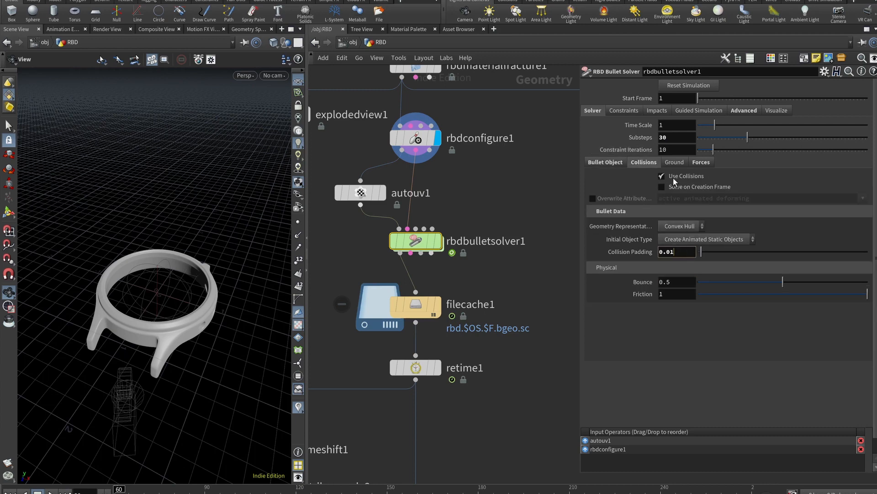
{"action": "left_click", "coordinate": [700, 162]}
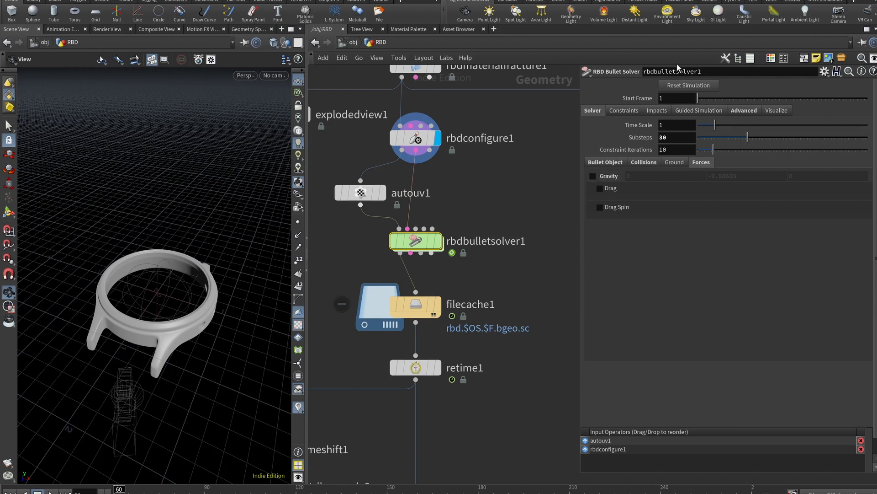
{"action": "left_click", "coordinate": [735, 112]}
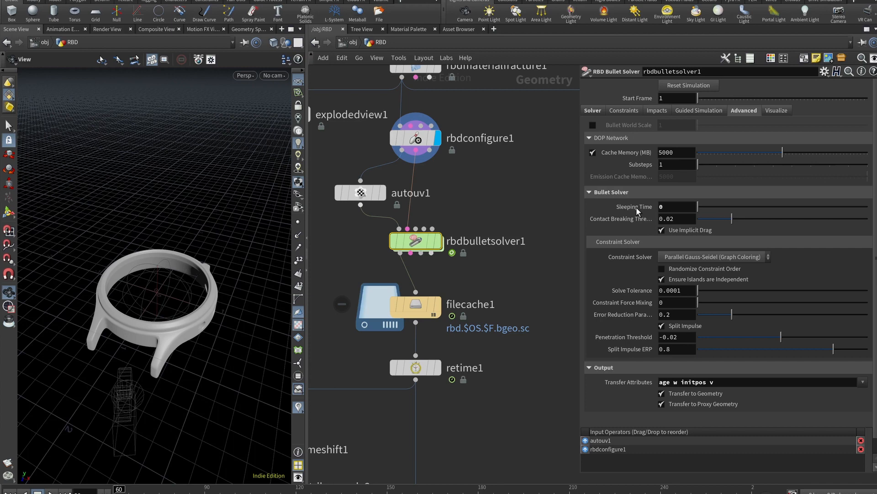
{"action": "mouse_move", "coordinate": [416, 245]}
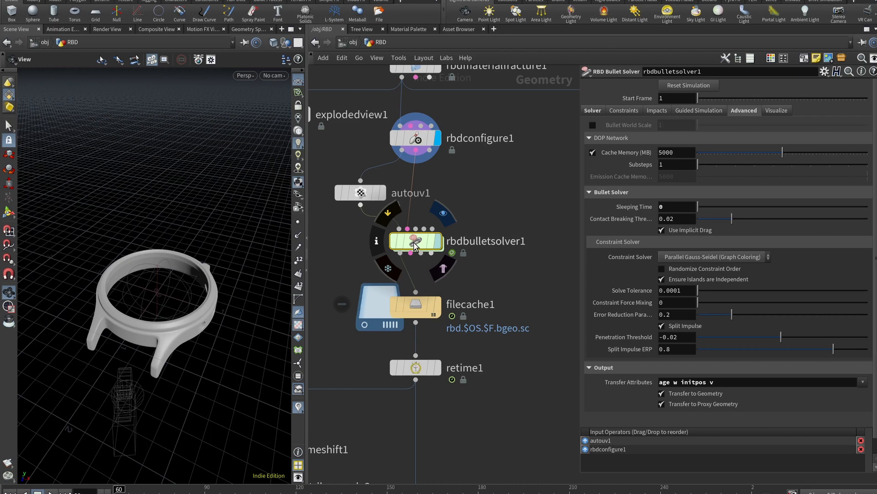
{"action": "key", "text": "r"}
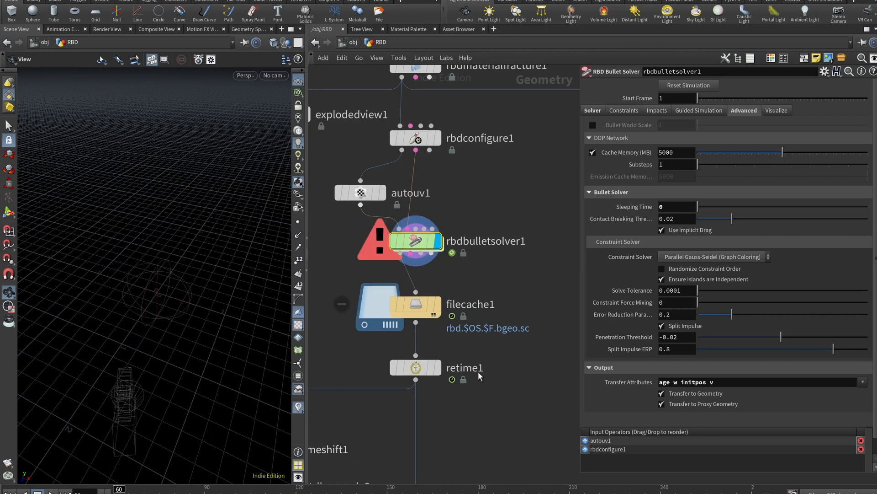
- Save the scene as a new file named RBD Disintegration Tutorial.hiplc
{"action": "key", "text": "ctrl+shift+s"}
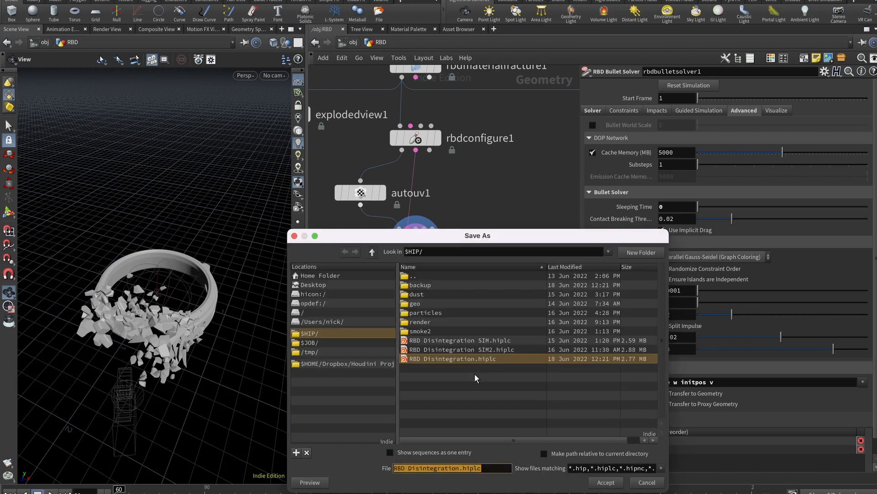
{"action": "left_click", "coordinate": [460, 467]}
{"action": "type", "text": "Tutorial"}
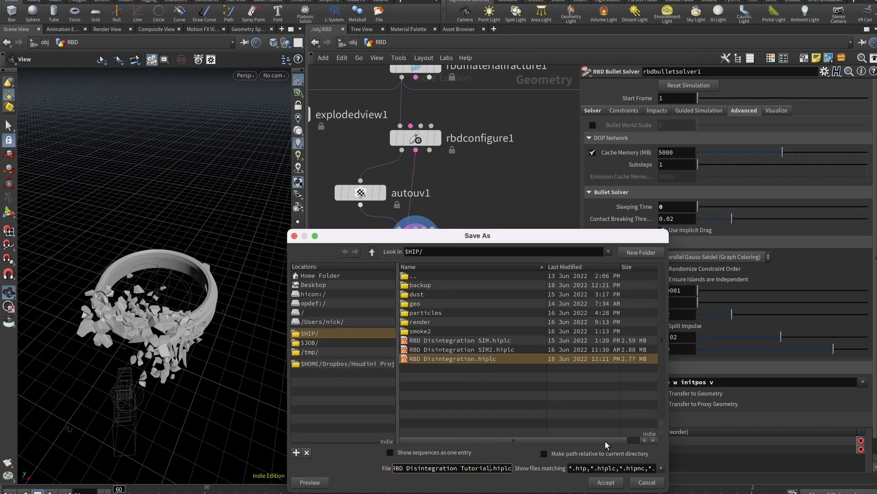
{"action": "left_click", "coordinate": [610, 482]}
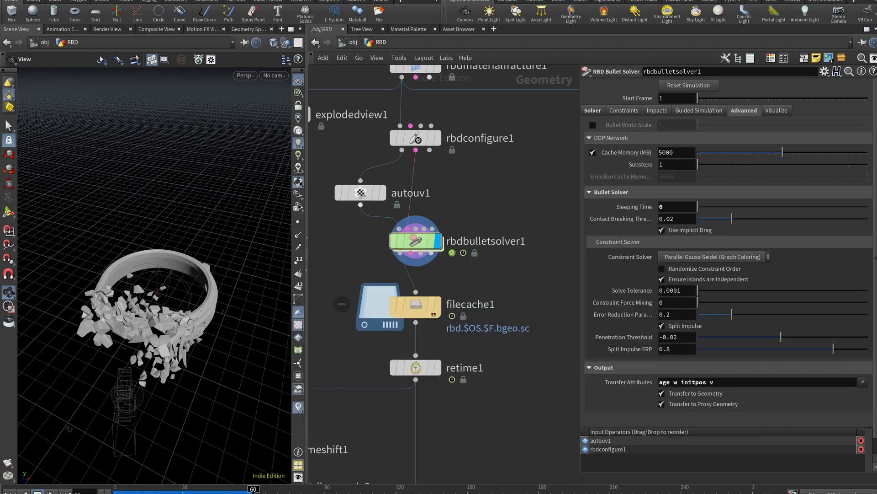
- Return to the first frame and open the forces network inside rbdbulletsolver1
{"action": "key", "text": "ctrl+Up"}
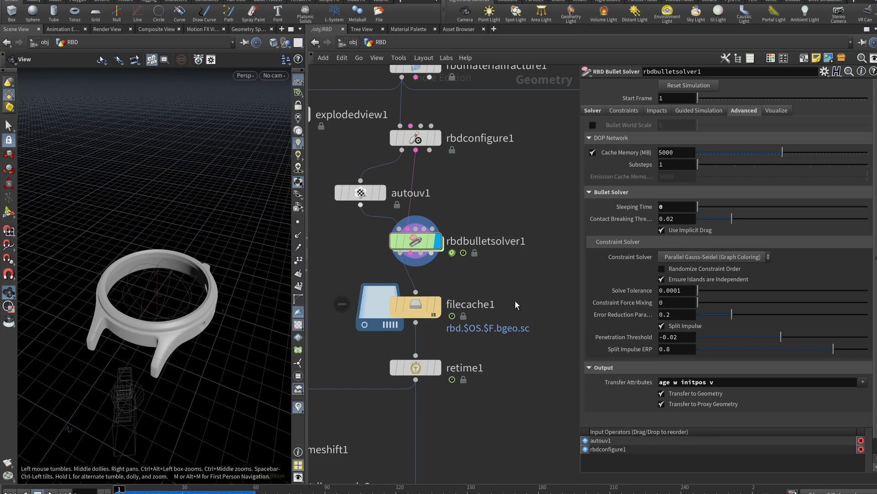
{"action": "double_click", "coordinate": [425, 243]}
{"action": "middle_click_drag", "start_coordinate": [496, 330], "coordinate": [479, 201]}
{"action": "scroll", "coordinate": [441, 276], "scroll_direction": "up", "scroll_amount": 5}
- Bypass the geometrywrangle1 and popwind1 force nodes
{"action": "left_click_drag", "start_coordinate": [442, 222], "coordinate": [440, 194]}
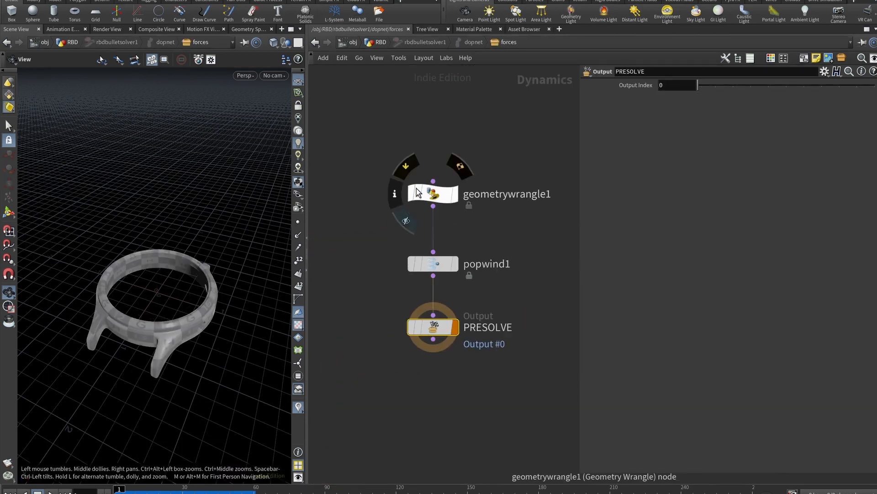
{"action": "left_click", "coordinate": [406, 166]}
{"action": "left_click", "coordinate": [413, 266]}
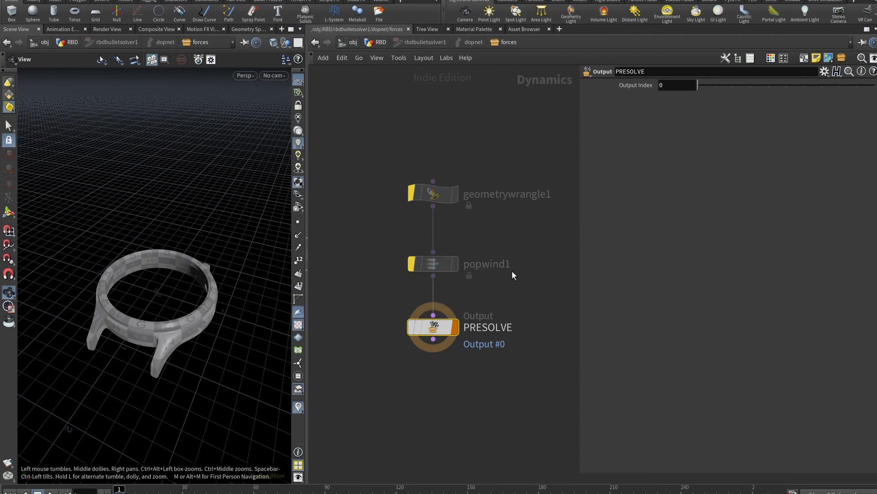
- Play the simulation with both force nodes bypassed and return to the first frame
{"action": "middle_click_drag", "start_coordinate": [512, 270], "coordinate": [388, 311]}
{"action": "left_click", "coordinate": [464, 280]}
{"action": "scroll", "coordinate": [415, 306], "scroll_direction": "down", "scroll_amount": 3}
{"action": "middle_click_drag", "start_coordinate": [447, 305], "coordinate": [442, 305]}
{"action": "left_click_drag", "start_coordinate": [162, 379], "coordinate": [181, 325]}
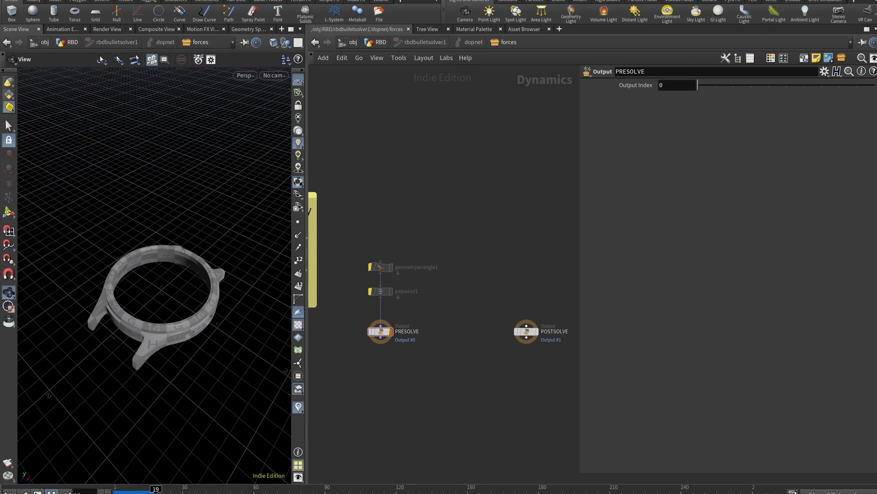
{"action": "left_click", "coordinate": [38, 492]}
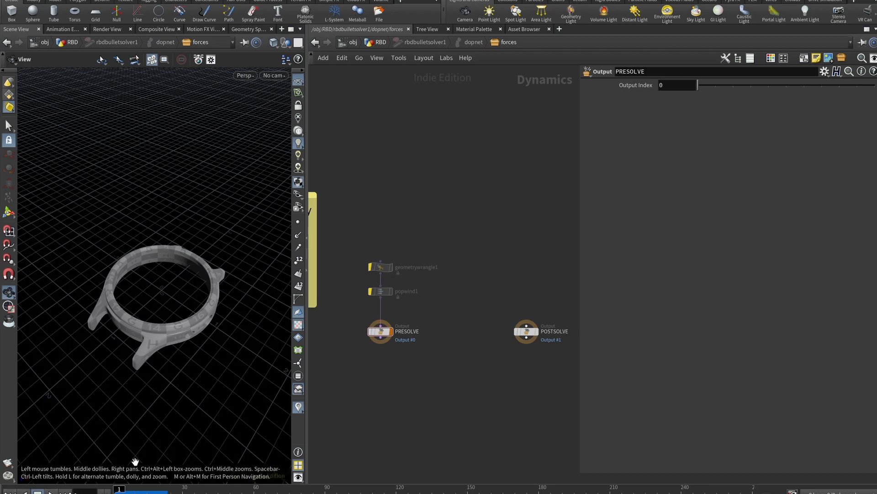
- Re-enable popwind1, play the simulation to check its effect, and return to the first frame
{"action": "left_click", "coordinate": [369, 291]}
{"action": "left_click", "coordinate": [51, 492]}
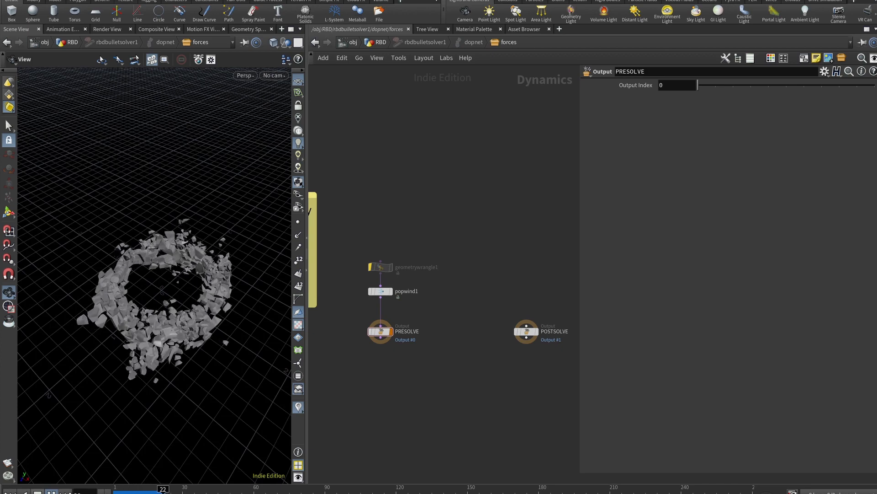
{"action": "left_click", "coordinate": [10, 492]}
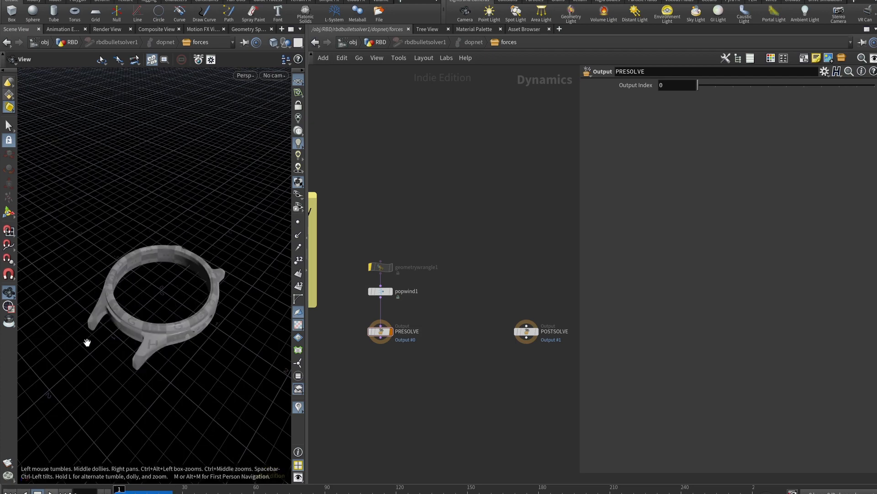
{"action": "left_click_drag", "start_coordinate": [143, 324], "coordinate": [151, 343]}
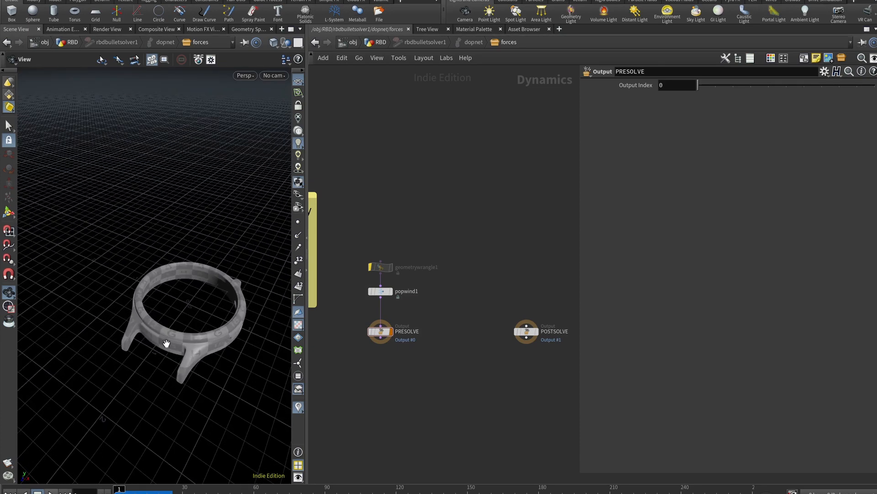
- Leave the forces network and return to the RBD geometry network with the timeline at frame 1
{"action": "scroll", "coordinate": [165, 343], "scroll_direction": "up", "scroll_amount": 8}
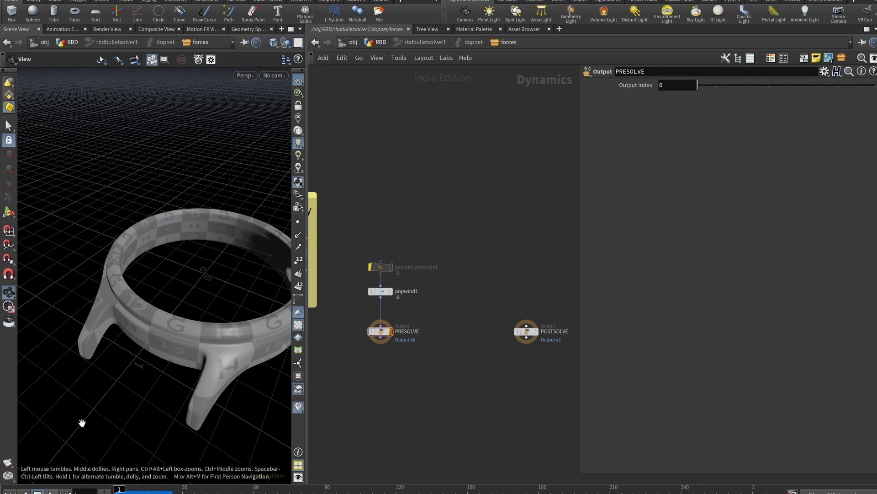
{"action": "mouse_move", "coordinate": [119, 490]}
{"action": "left_mouse_down"}
{"action": "mouse_move", "coordinate": [154, 490]}
{"action": "mouse_move", "coordinate": [118, 490]}
{"action": "left_mouse_up"}
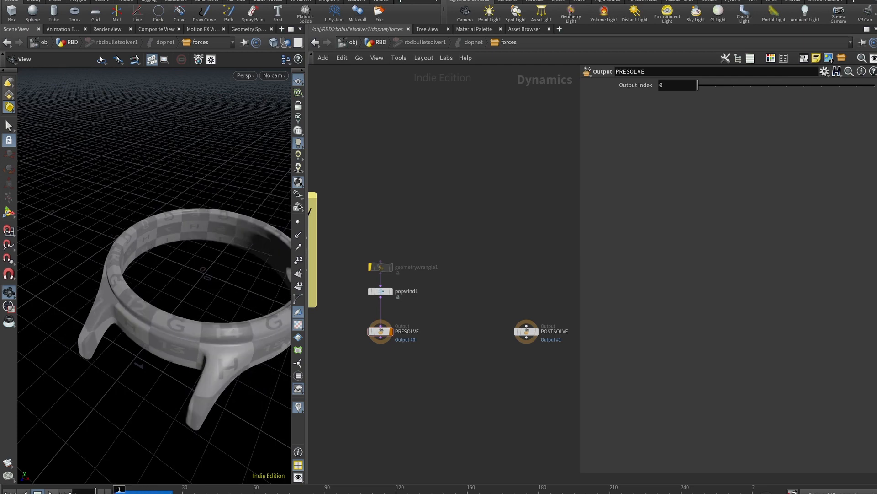
{"action": "key", "text": "u"}
{"action": "key", "text": "u"}
{"action": "key", "text": "u"}
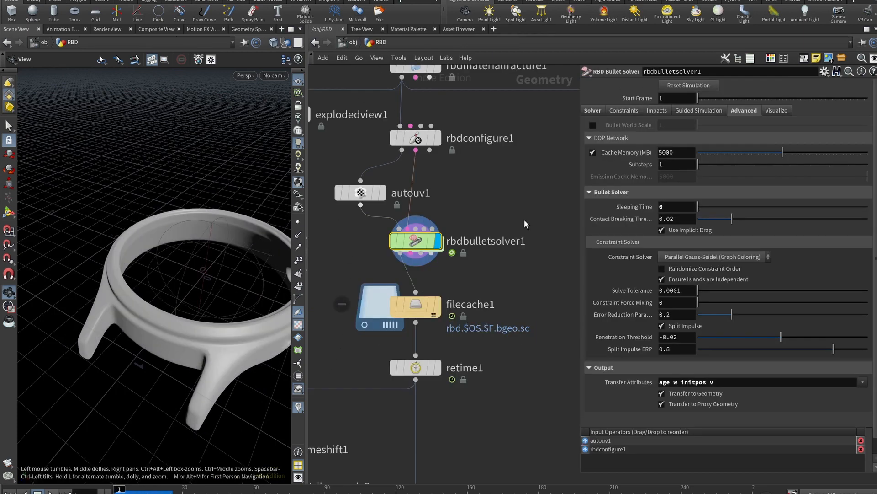
- Examine the side branch running from assemble1 to attribwrangle1 and open the sphere1 parameters
{"action": "middle_click_drag", "start_coordinate": [454, 248], "coordinate": [372, 255]}
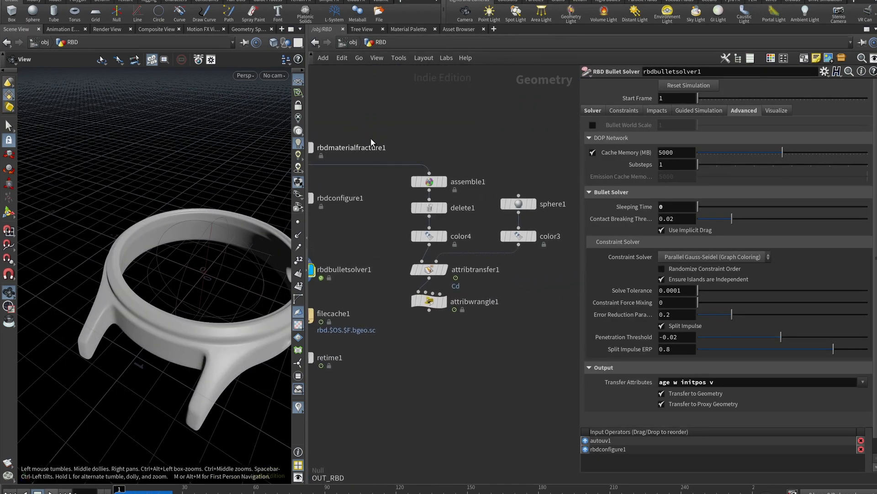
{"action": "left_click_drag", "start_coordinate": [379, 129], "coordinate": [567, 390]}
{"action": "left_click", "coordinate": [530, 401]}
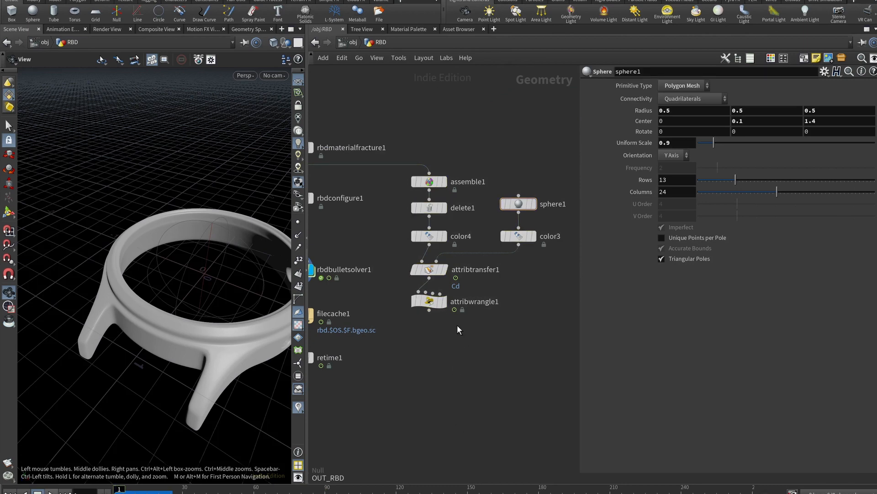
{"action": "middle_click_drag", "start_coordinate": [505, 279], "coordinate": [494, 293]}
{"action": "middle_click_drag", "start_coordinate": [422, 202], "coordinate": [519, 225]}
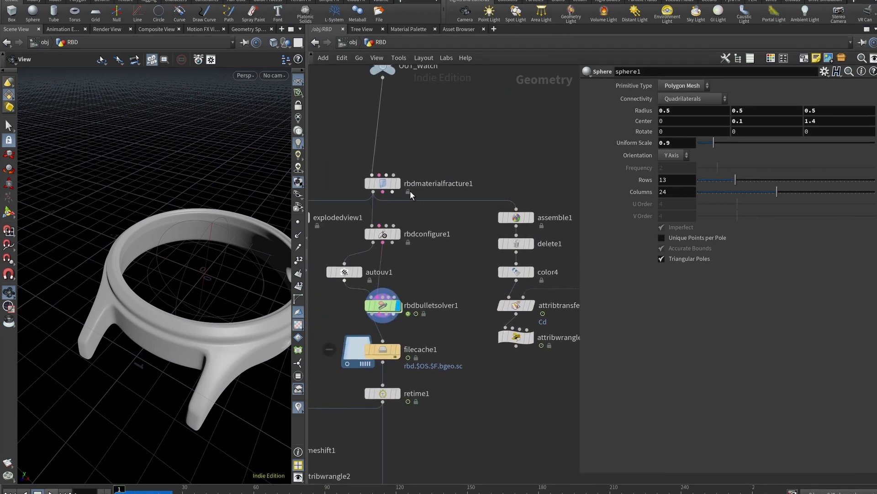
- Display rbdmaterialfracture1 and assemble1 in turn, and review assemble1's packed primitive settings
{"action": "left_click", "coordinate": [399, 183]}
{"action": "middle_click_drag", "start_coordinate": [480, 256], "coordinate": [443, 256]}
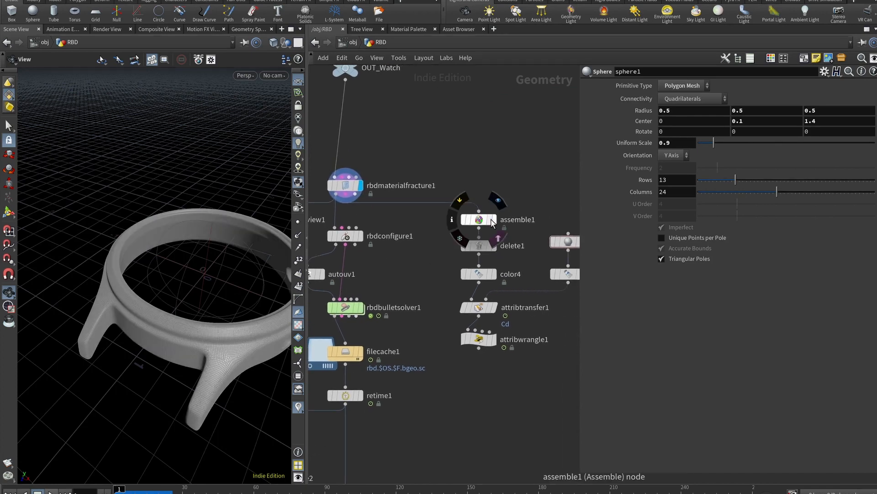
{"action": "left_click", "coordinate": [496, 201]}
{"action": "left_click", "coordinate": [480, 222]}
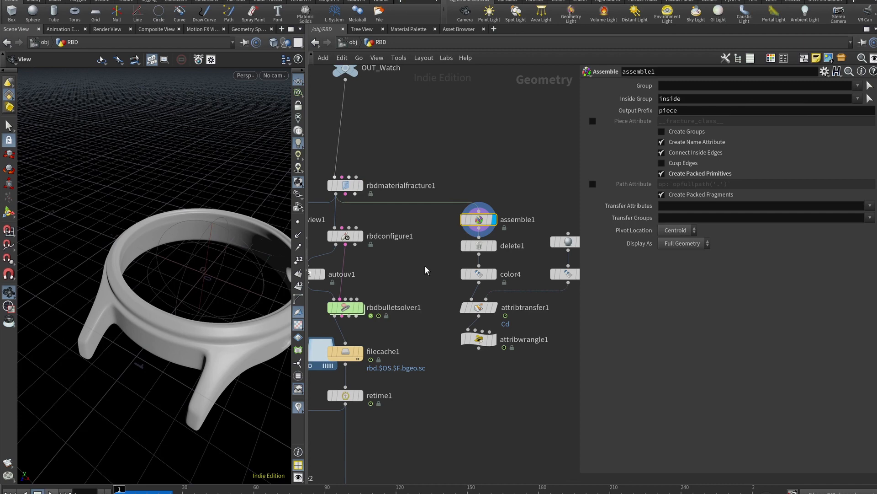
{"action": "middle_click_drag", "start_coordinate": [426, 265], "coordinate": [400, 270]}
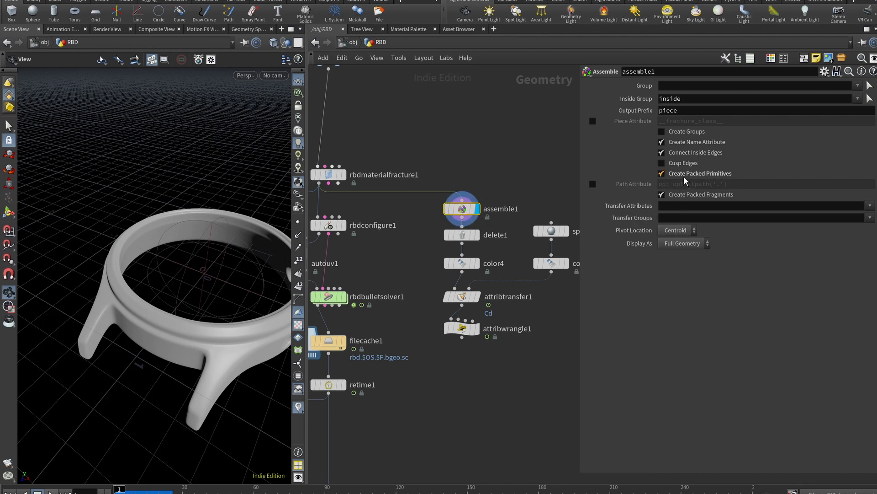
- Review delete1's parameters and display its output to inspect the piece points in the viewport
{"action": "left_click", "coordinate": [476, 239]}
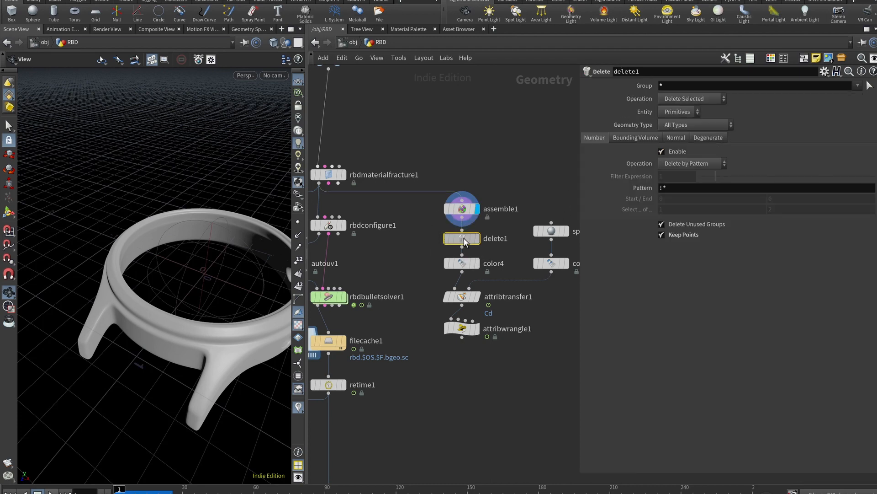
{"action": "left_click", "coordinate": [479, 238]}
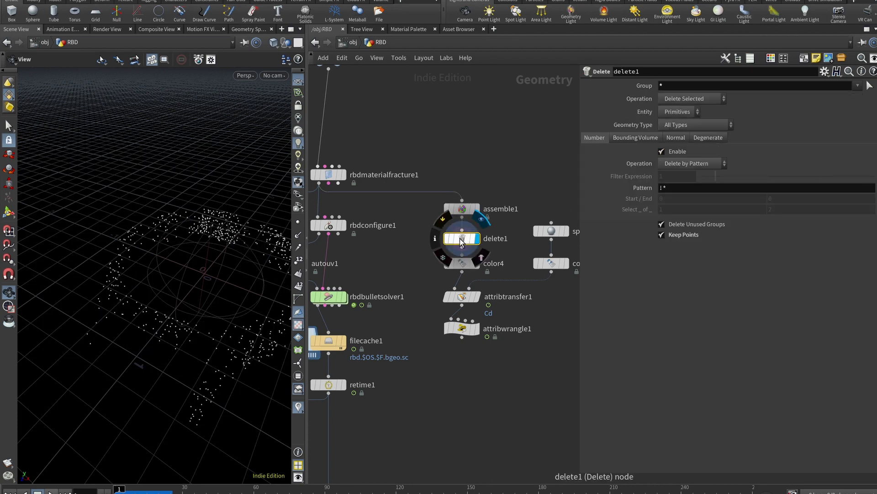
{"action": "left_click_drag", "start_coordinate": [225, 283], "coordinate": [183, 257], "text": "alt"}
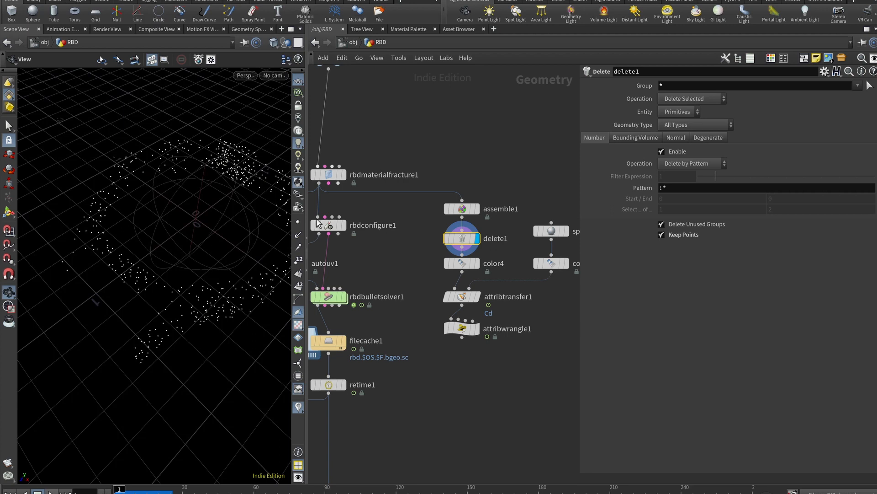
{"action": "middle_click_drag", "start_coordinate": [528, 300], "coordinate": [501, 286]}
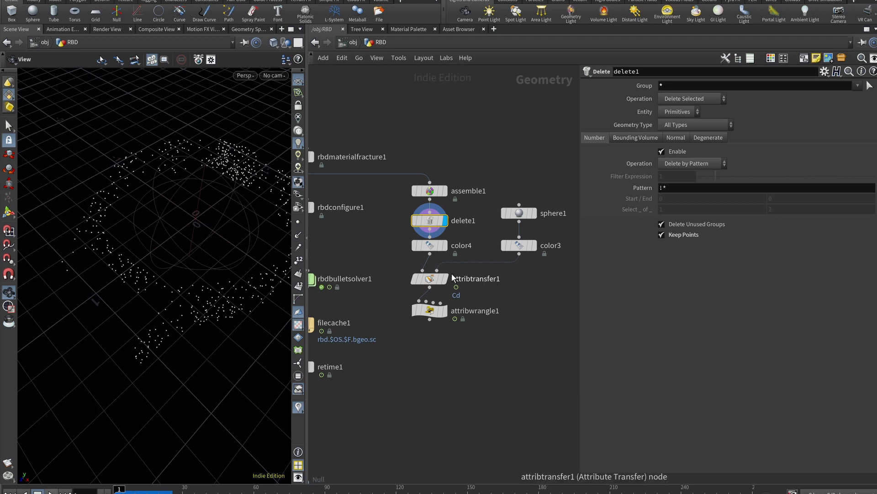
- Display color4, sphere1 and color3 in turn to check the colors feeding the attribute transfer
{"action": "left_click", "coordinate": [442, 246]}
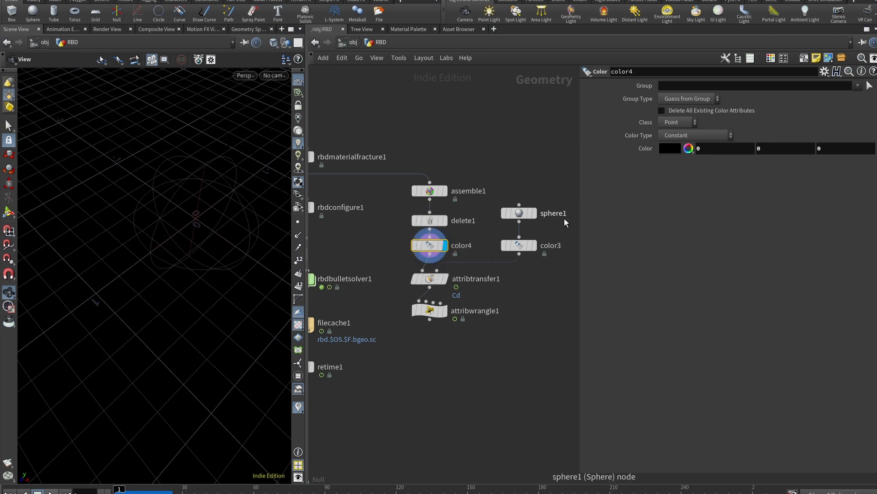
{"action": "left_click", "coordinate": [528, 215]}
{"action": "left_click", "coordinate": [533, 213]}
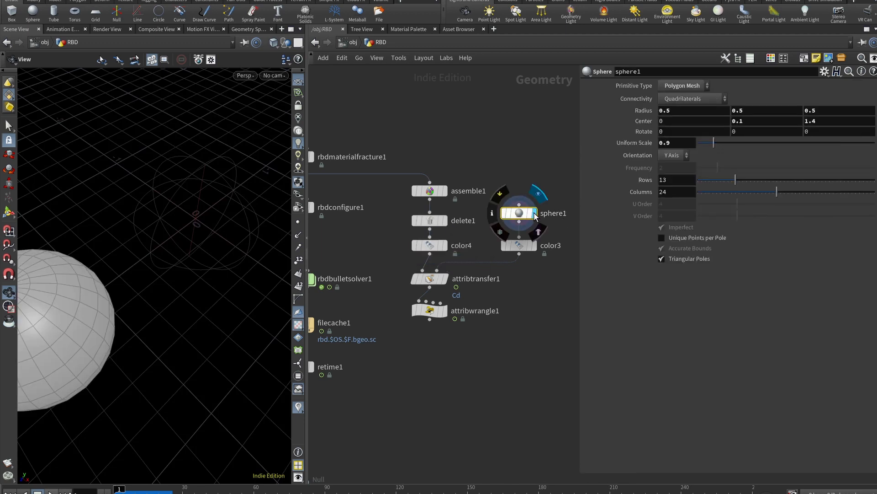
{"action": "left_click", "coordinate": [537, 247]}
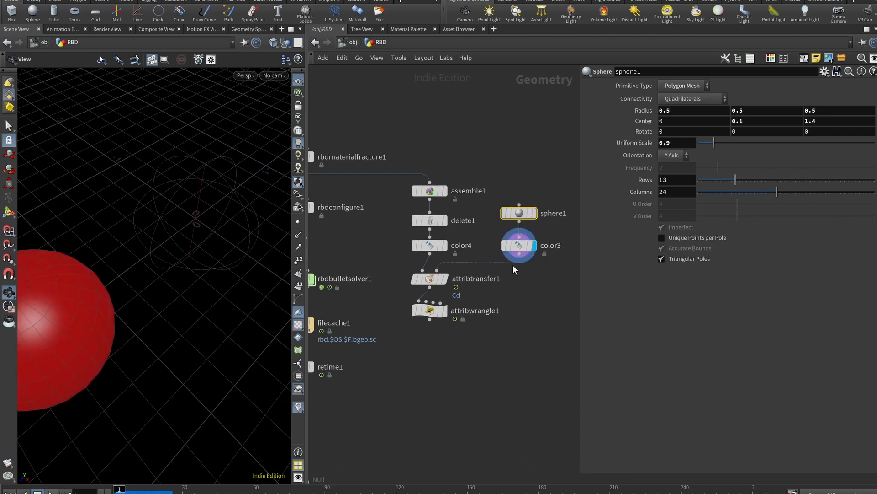
- Display attribtransfer1 and review its transferred point attribute and its distance conditions
{"action": "left_click", "coordinate": [431, 280]}
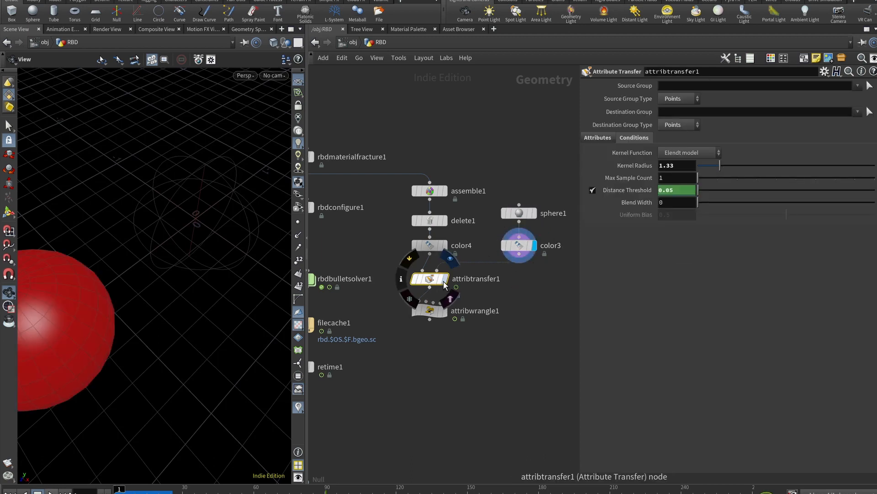
{"action": "left_click", "coordinate": [446, 280]}
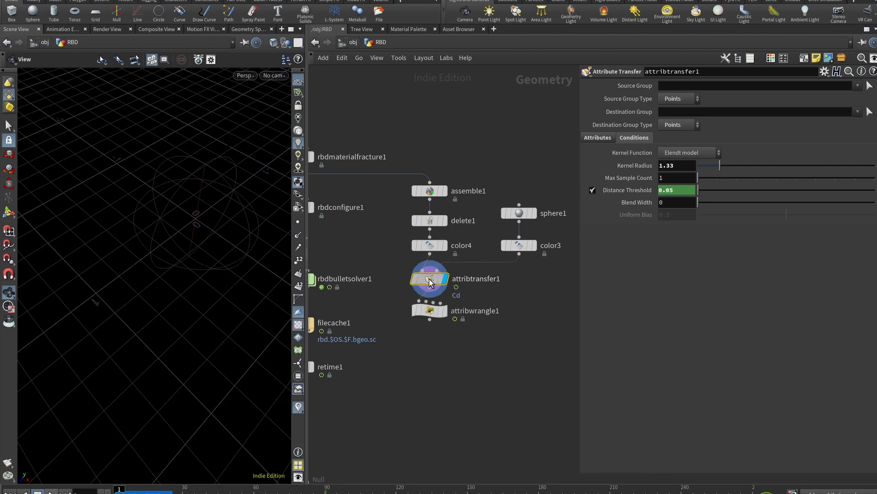
{"action": "left_click", "coordinate": [598, 137]}
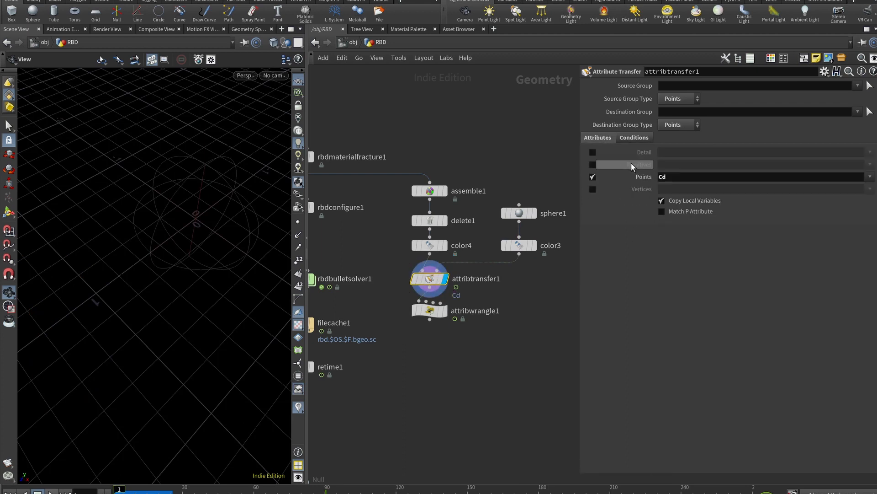
{"action": "left_click", "coordinate": [682, 177]}
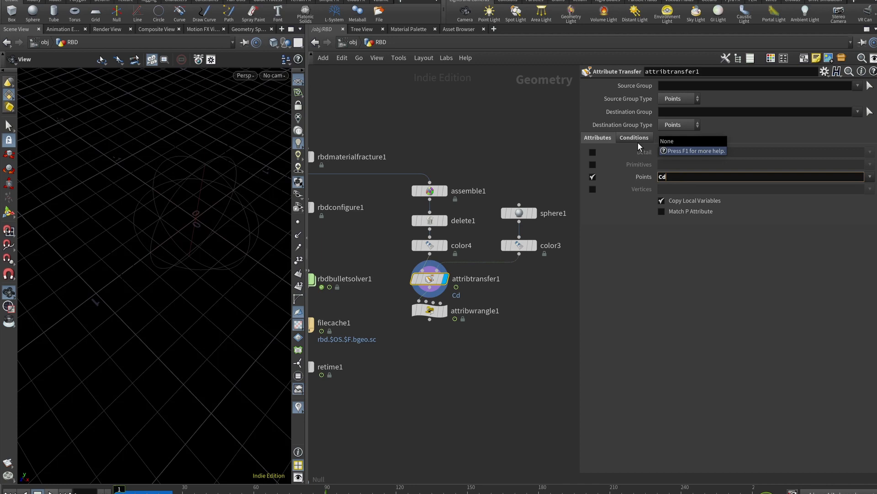
{"action": "left_click", "coordinate": [638, 140]}
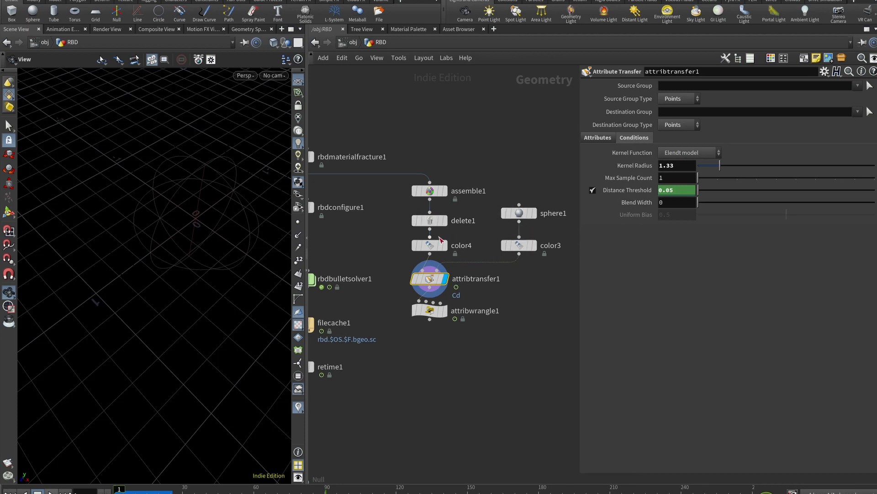
- Scrub the timeline to frame 90 to preview attribtransfer1's animated distance threshold on the points
{"action": "left_click_drag", "start_coordinate": [432, 221], "coordinate": [432, 217]}
{"action": "middle_click_drag", "start_coordinate": [367, 231], "coordinate": [360, 218]}
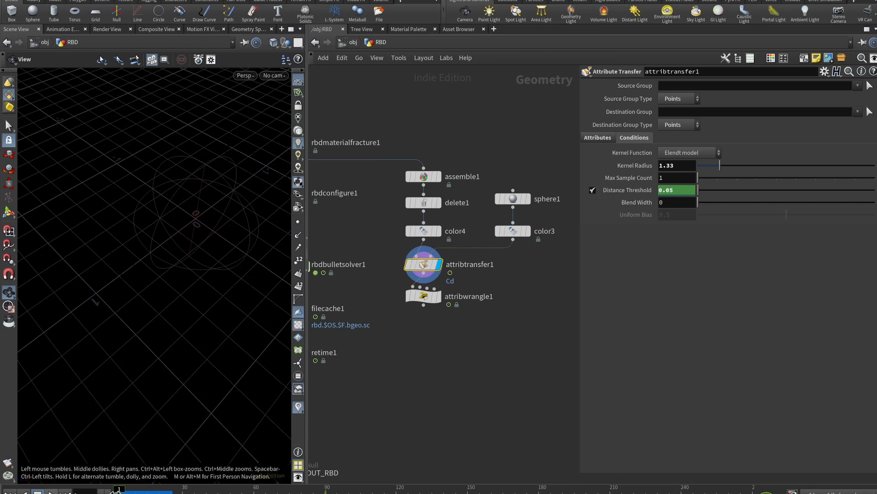
{"action": "left_click_drag", "start_coordinate": [118, 489], "coordinate": [325, 489]}
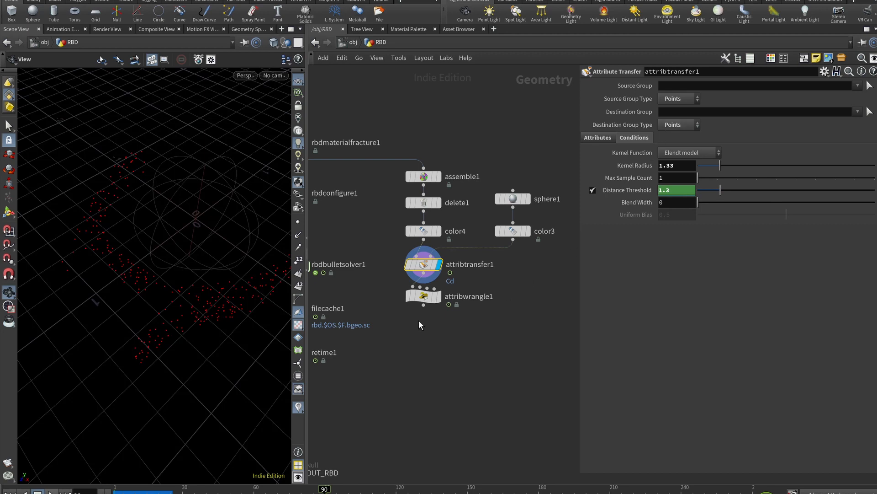
- Examine attribwrangle1's VEX expression and scrub the timeline back to frame 43
{"action": "left_click", "coordinate": [424, 297]}
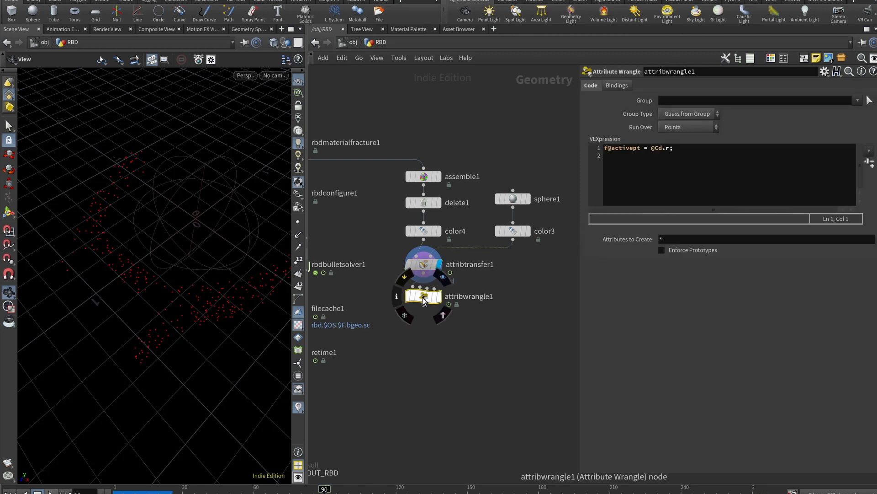
{"action": "left_click", "coordinate": [641, 148]}
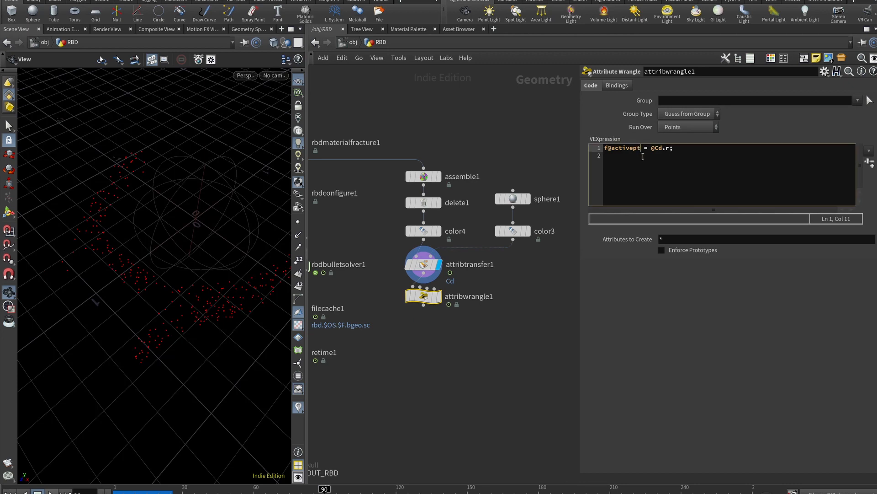
{"action": "left_click", "coordinate": [614, 148]}
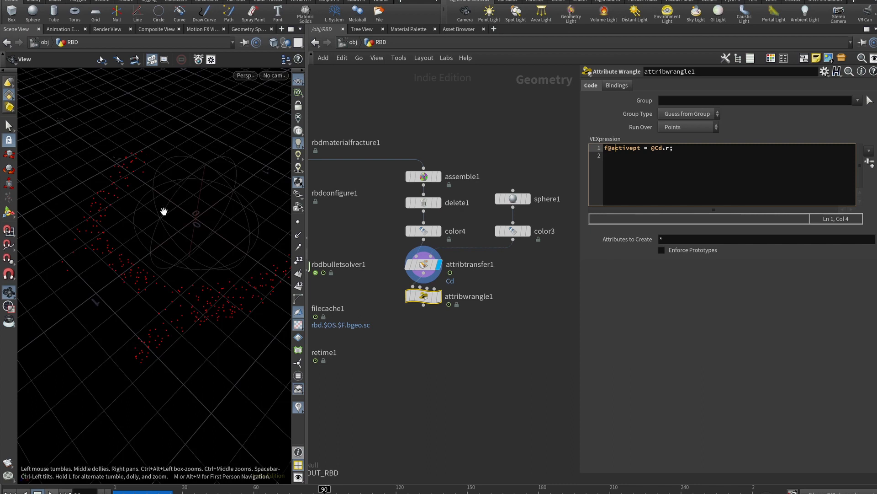
{"action": "left_click_drag", "start_coordinate": [315, 490], "coordinate": [212, 490]}
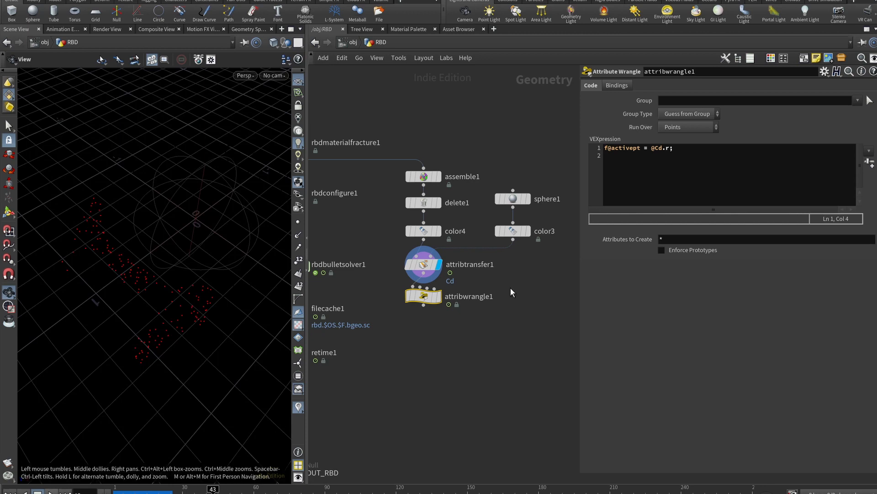
- Display attribwrangle1's output and highlight the f@activept attribute in its expression
{"action": "middle_click_drag", "start_coordinate": [437, 298], "coordinate": [484, 274]}
{"action": "mouse_move", "coordinate": [486, 274]}
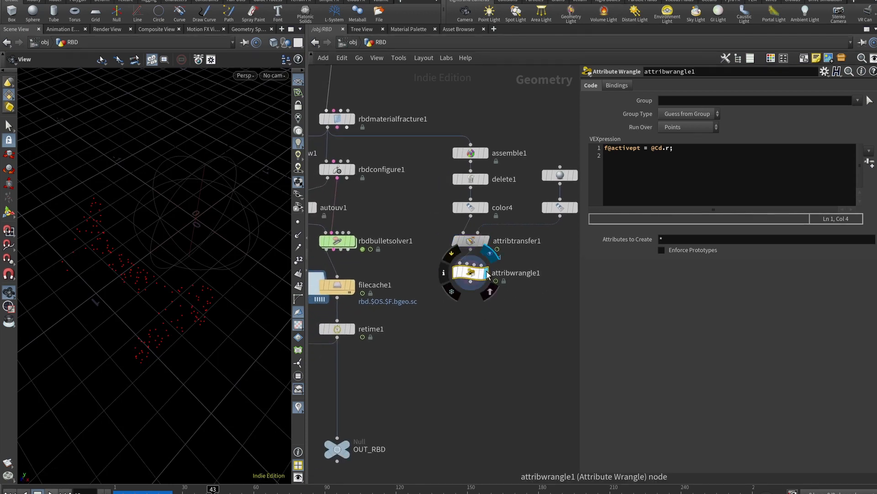
{"action": "middle_click_drag", "start_coordinate": [425, 301], "coordinate": [461, 299]}
{"action": "mouse_move", "coordinate": [384, 266]}
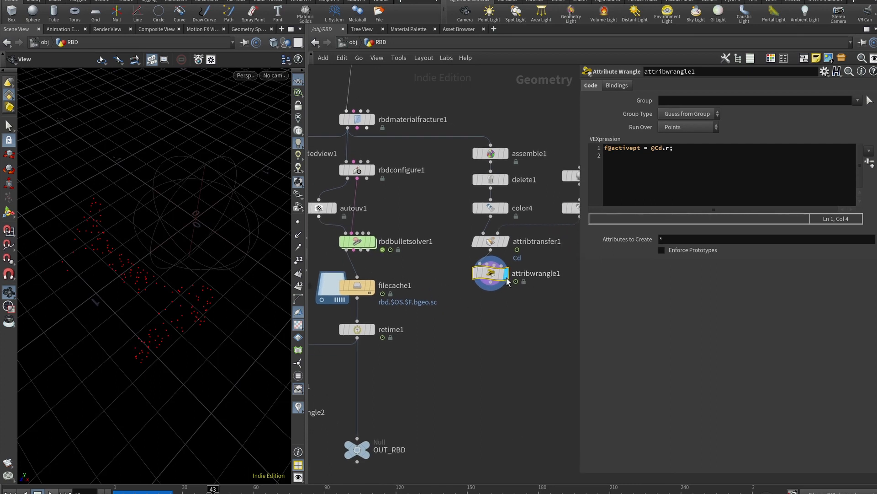
{"action": "mouse_move", "coordinate": [495, 273]}
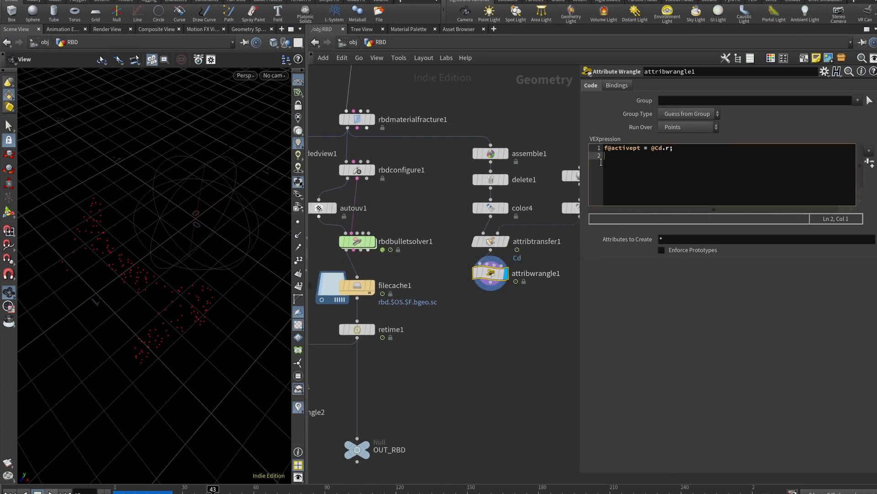
{"action": "left_click", "coordinate": [673, 151]}
{"action": "left_click", "coordinate": [632, 150]}
{"action": "double_click", "coordinate": [632, 150]}
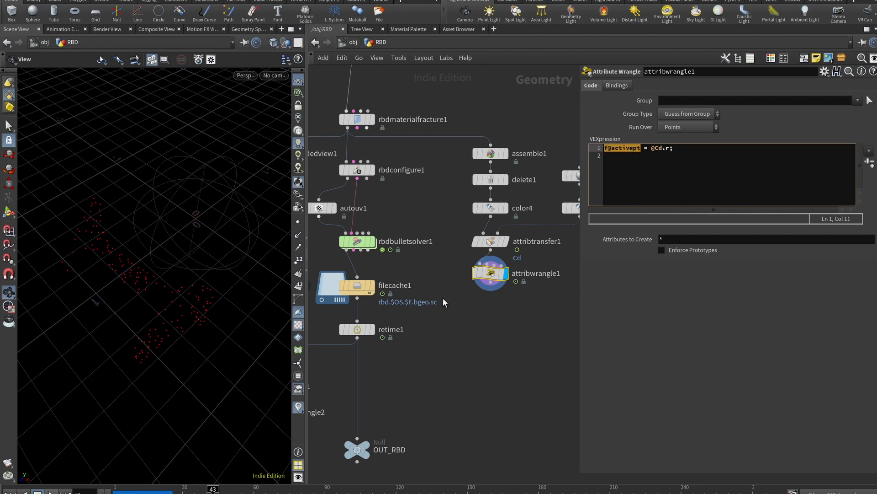
- Enter rbdbulletsolver1's forces network, return to frame 1, and re-enable geometrywrangle1 with its parameters open
{"action": "double_click", "coordinate": [359, 242]}
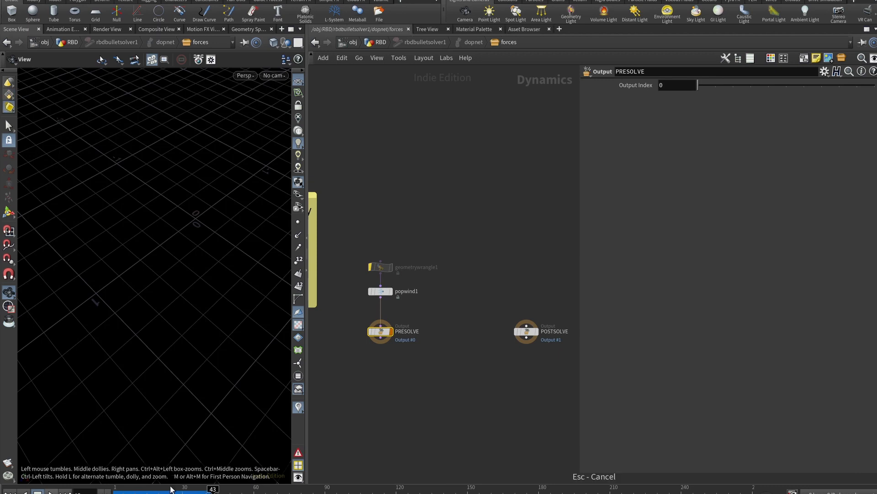
{"action": "scroll", "coordinate": [402, 305], "scroll_direction": "up", "scroll_amount": 3}
{"action": "left_click", "coordinate": [346, 224]}
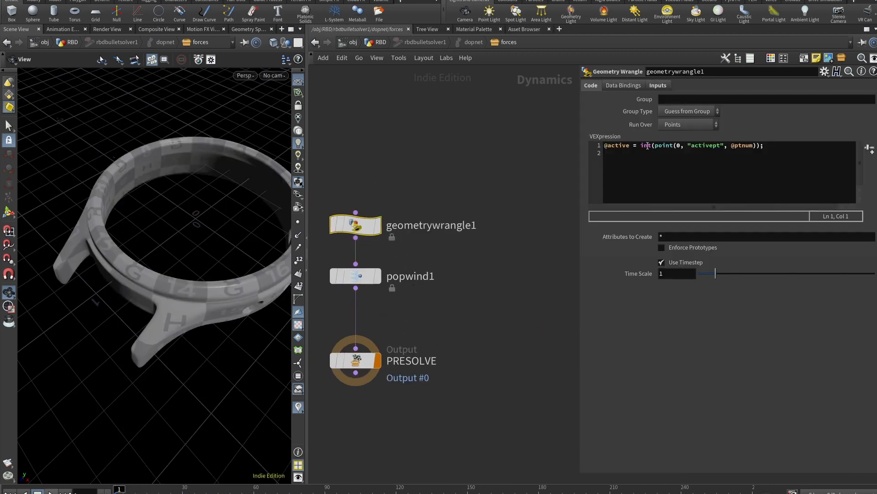
- Set geometrywrangle1's Input 2 to None, leaving /obj/RBD/attribwrangle1 as its only SOP input
{"action": "left_click", "coordinate": [658, 85]}
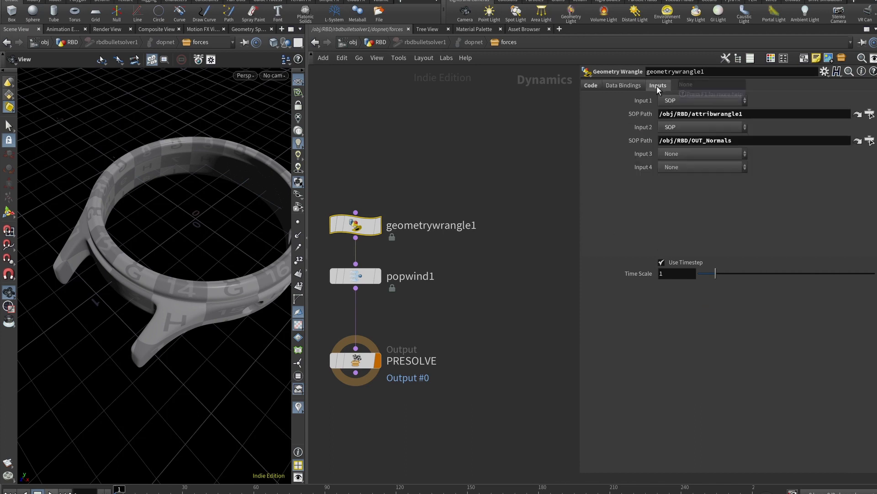
{"action": "left_click", "coordinate": [738, 128]}
{"action": "left_click", "coordinate": [736, 139]}
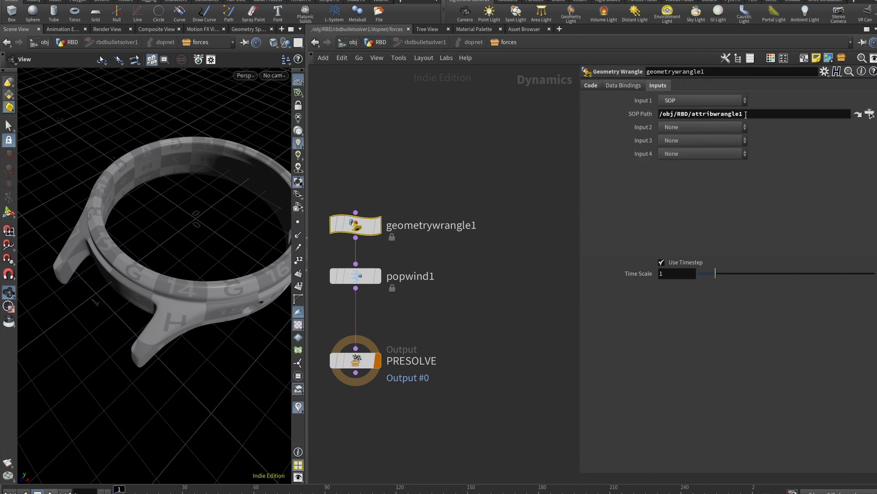
{"action": "left_click", "coordinate": [685, 104]}
{"action": "left_click", "coordinate": [682, 114]}
{"action": "left_click", "coordinate": [746, 116]}
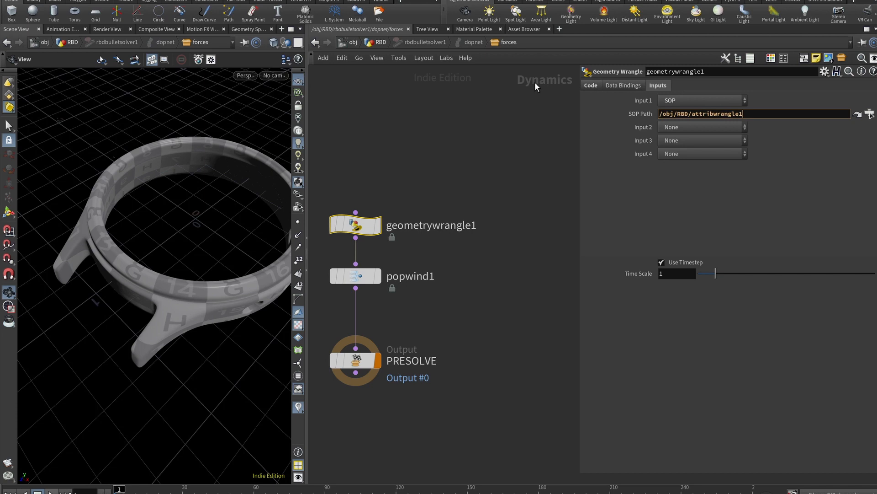
{"action": "left_click", "coordinate": [593, 86]}
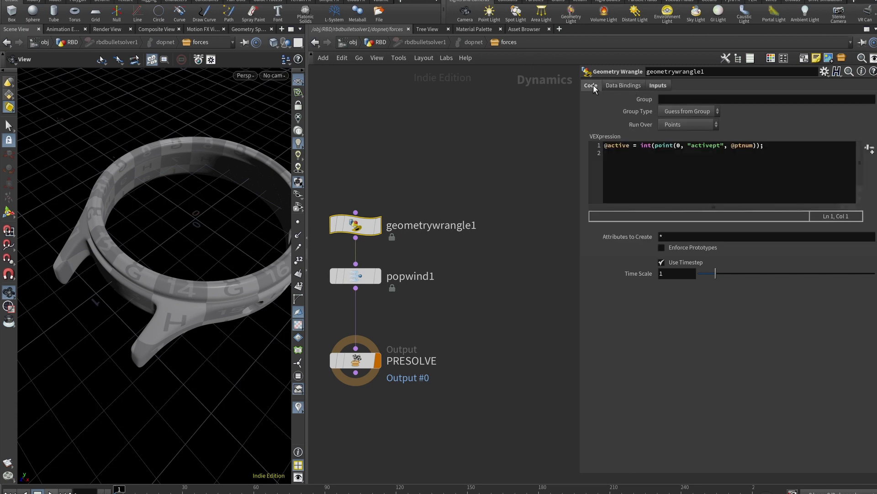
{"action": "double_click", "coordinate": [618, 146]}
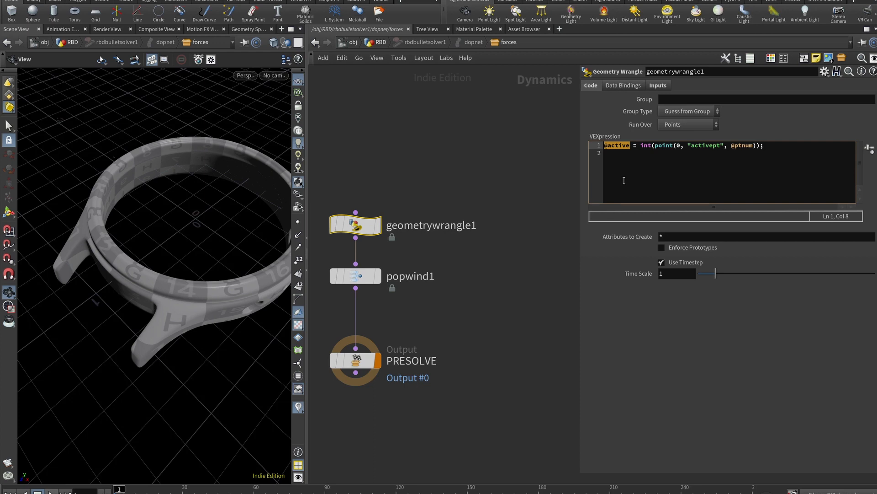
{"action": "left_click", "coordinate": [640, 145]}
{"action": "type", "text": "0"}
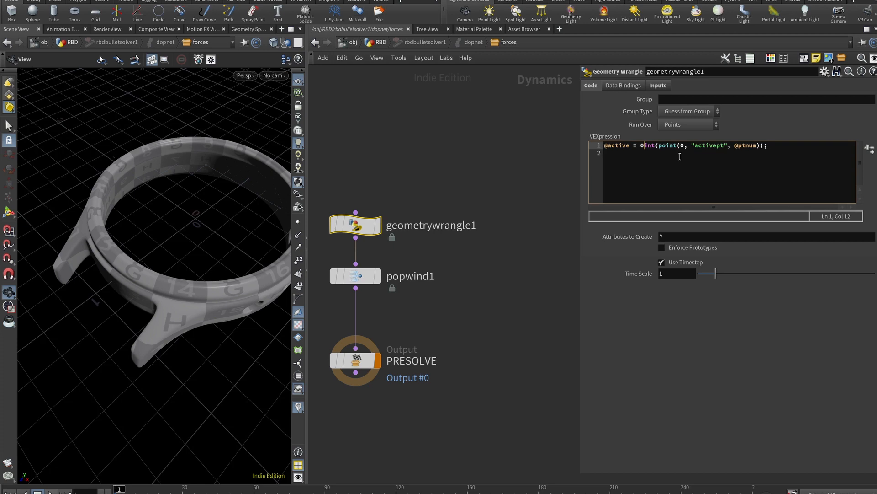
{"action": "type", "text": ";//"}
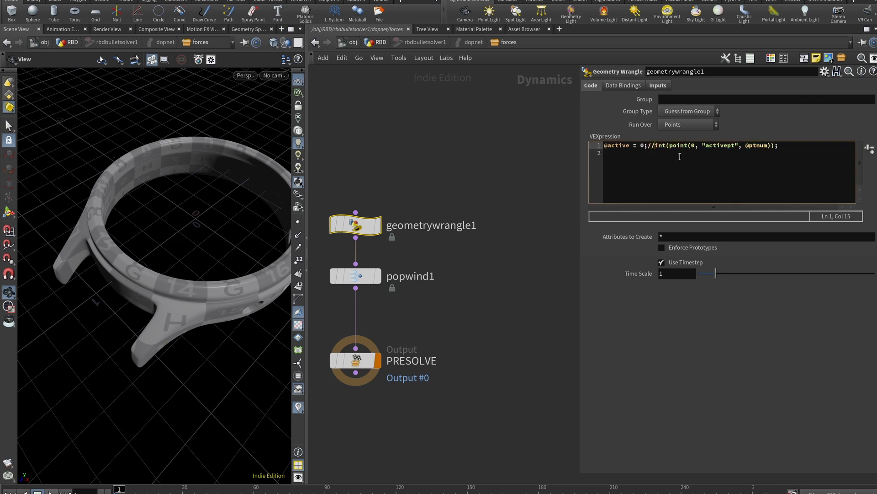
{"action": "left_click", "coordinate": [359, 277]}
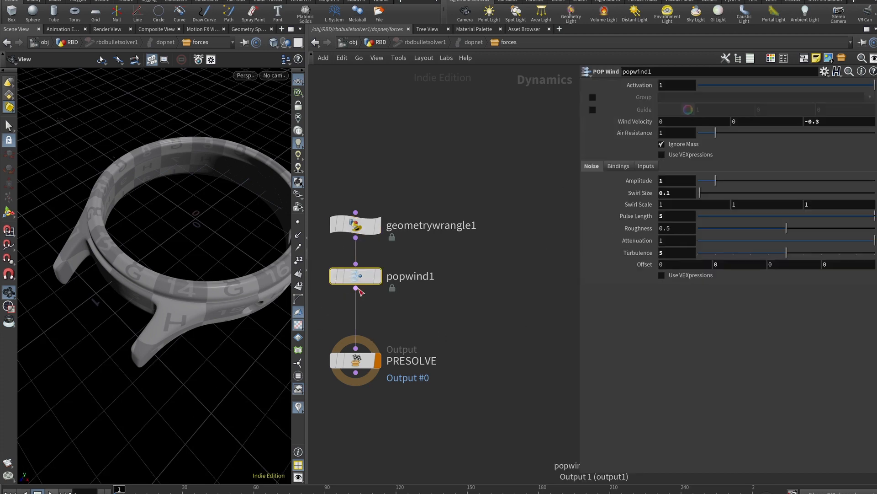
{"action": "left_click", "coordinate": [51, 492]}
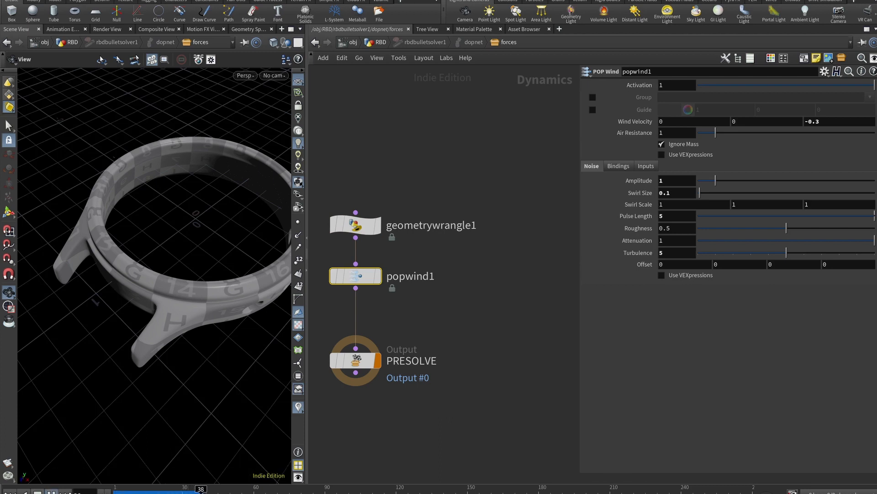
{"action": "left_click", "coordinate": [51, 493]}
{"action": "left_click", "coordinate": [10, 492]}
{"action": "left_click", "coordinate": [361, 226]}
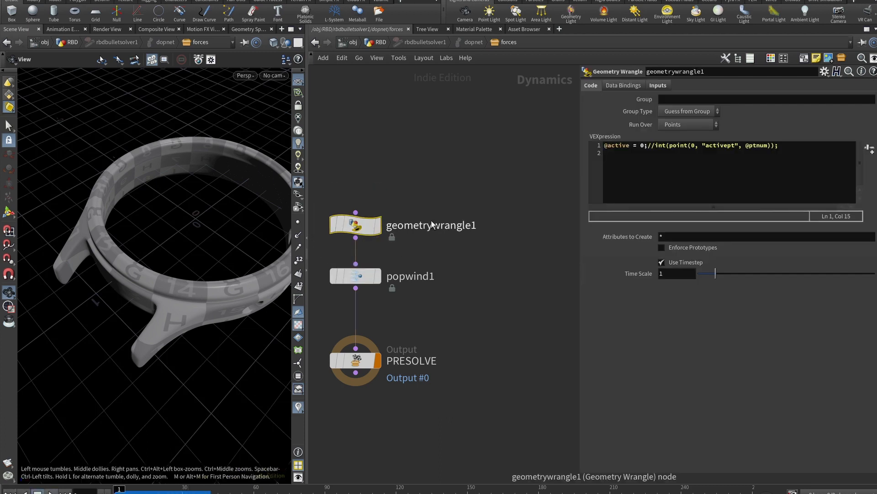
{"action": "left_click", "coordinate": [656, 145]}
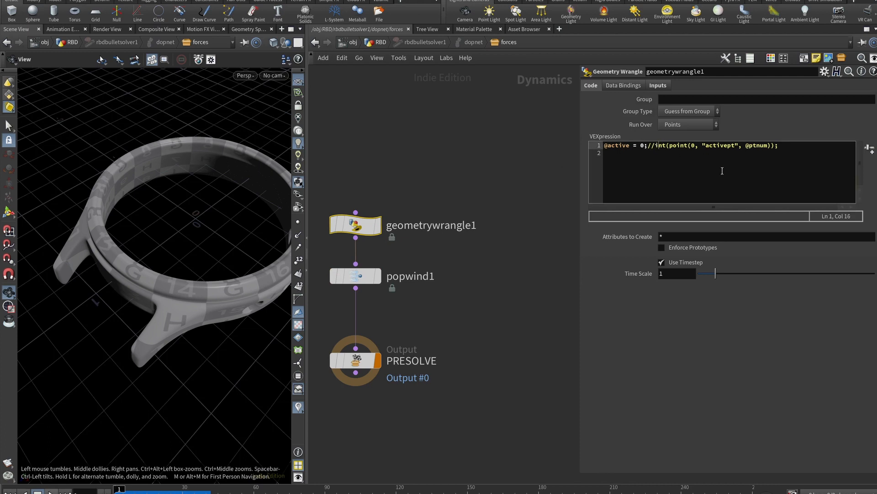
{"action": "key", "text": "BackSpace"}
{"action": "key", "text": "BackSpace"}
{"action": "key", "text": "BackSpace"}
{"action": "key", "text": "BackSpace"}
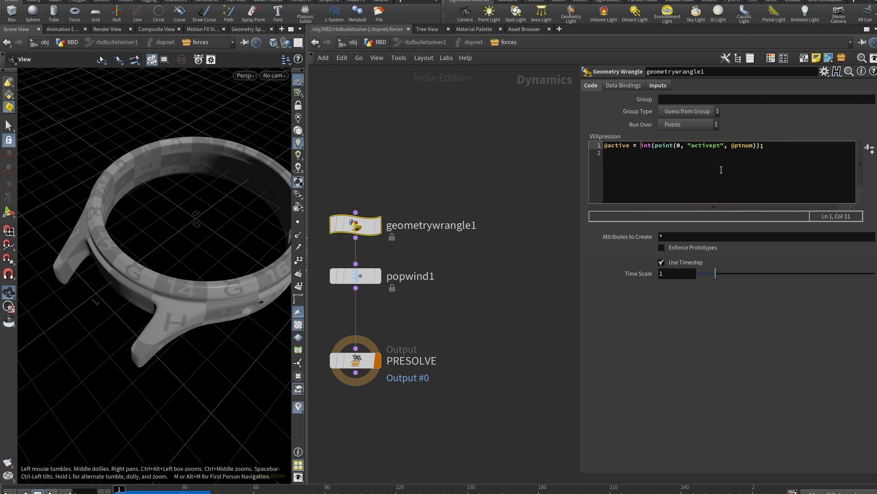
- Examine the point() arguments in geometrywrangle1's expression against its input settings, highlighting the input index and activept
{"action": "double_click", "coordinate": [704, 146]}
{"action": "left_click", "coordinate": [680, 145]}
{"action": "left_click", "coordinate": [659, 85]}
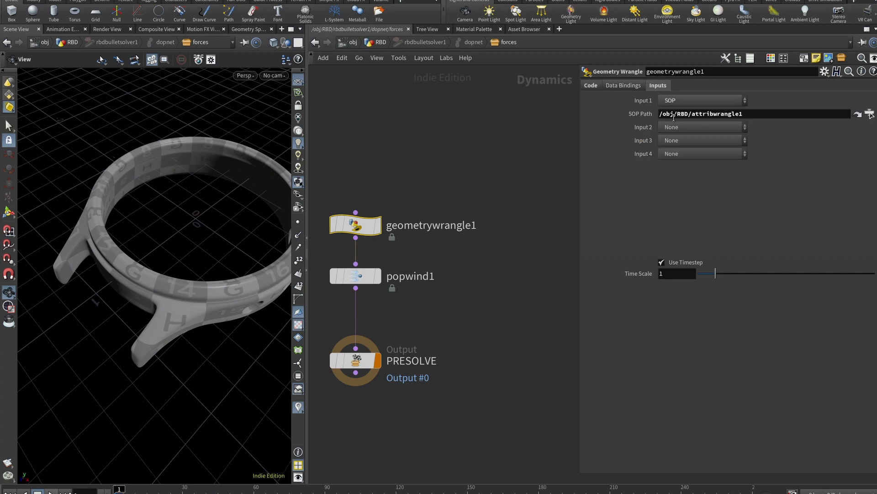
{"action": "left_click", "coordinate": [590, 85]}
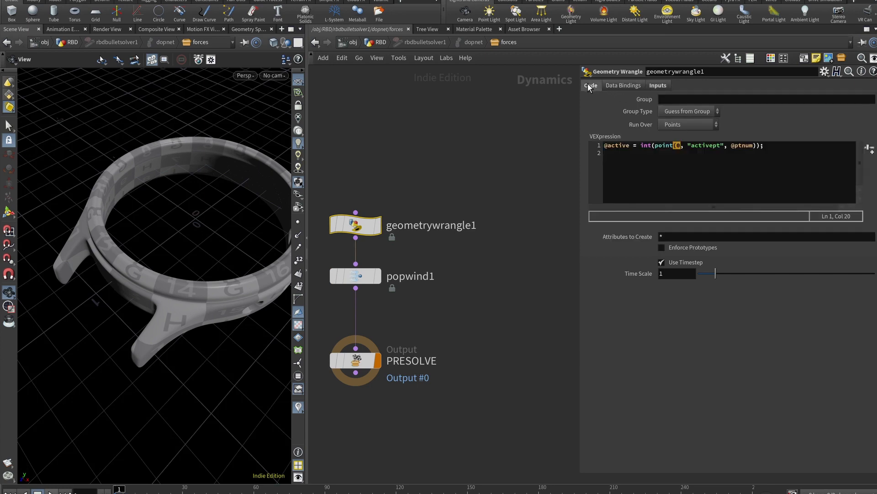
{"action": "double_click", "coordinate": [700, 146]}
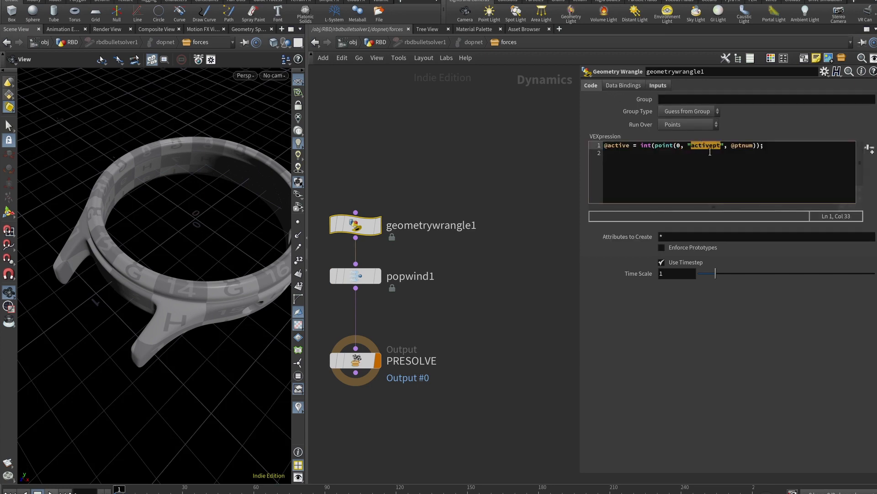
{"action": "left_click", "coordinate": [653, 146]}
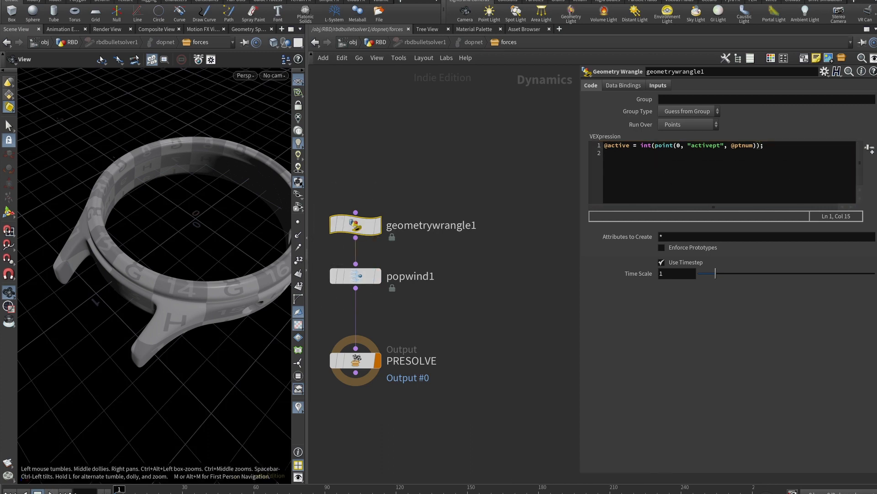
- Play the simulation, display filecache1's output in the RBD network, and scrub from frame 1 to frame 81
{"action": "left_click", "coordinate": [52, 493]}
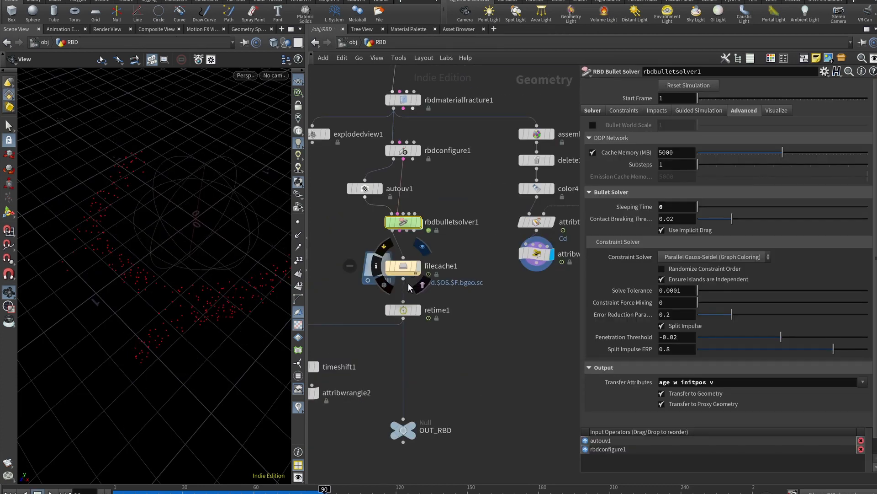
{"action": "left_click", "coordinate": [418, 266]}
{"action": "left_click", "coordinate": [116, 488]}
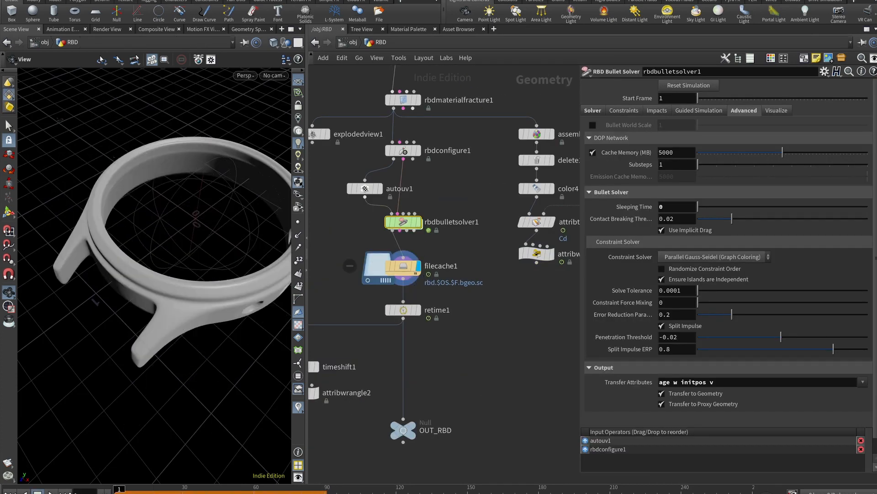
{"action": "key", "text": "Up"}
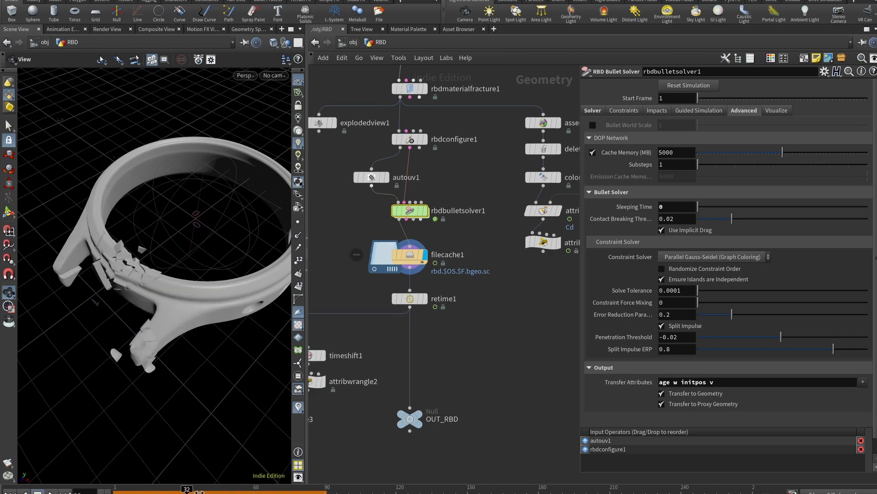
{"action": "left_click_drag", "start_coordinate": [117, 488], "coordinate": [303, 490]}
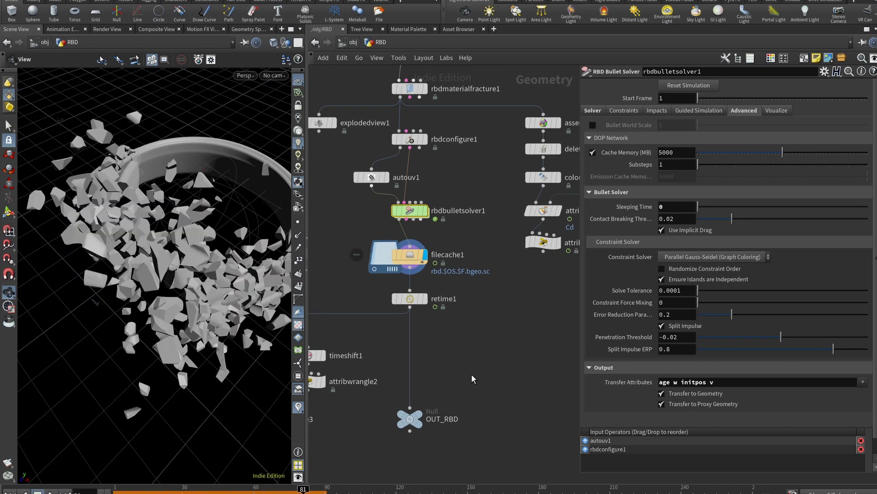
- Bypass retime1 and highlight the uv exclusion in its Attributes setting
{"action": "left_click", "coordinate": [471, 374]}
{"action": "middle_click_drag", "start_coordinate": [470, 373], "coordinate": [499, 353]}
{"action": "left_click", "coordinate": [436, 279]}
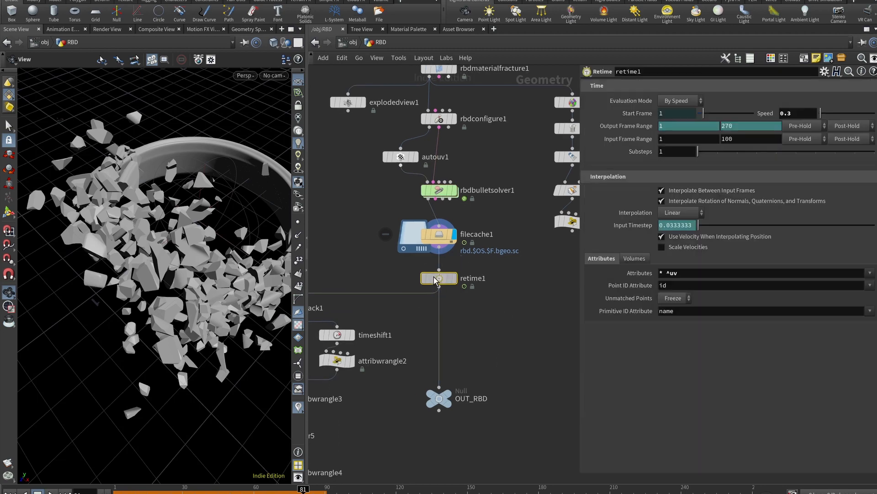
{"action": "left_click", "coordinate": [423, 279]}
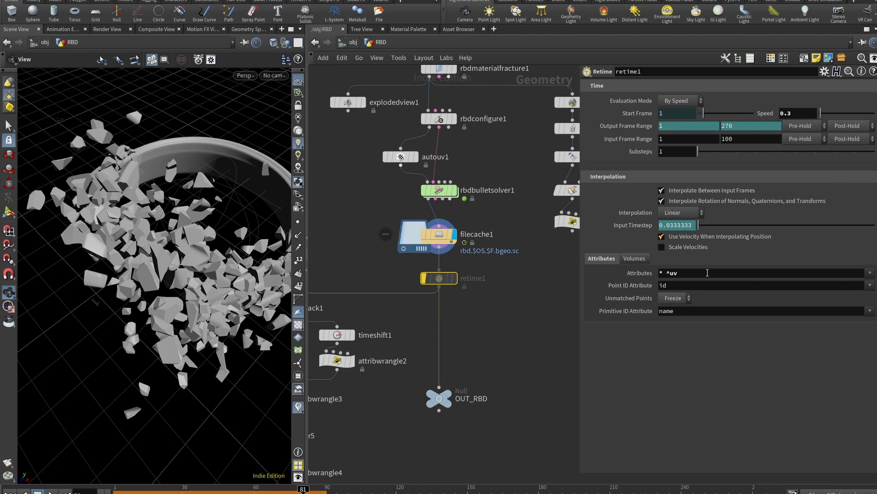
{"action": "left_click", "coordinate": [675, 272]}
{"action": "double_click", "coordinate": [672, 273]}
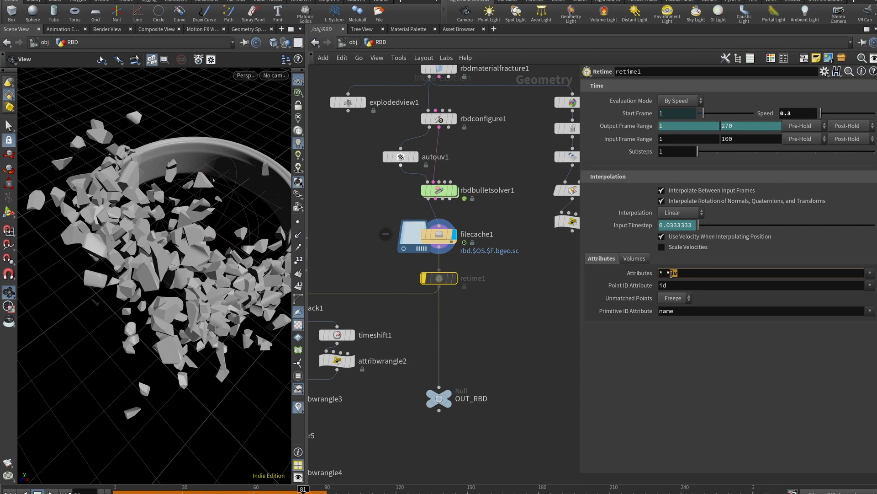
{"action": "left_click", "coordinate": [674, 273]}
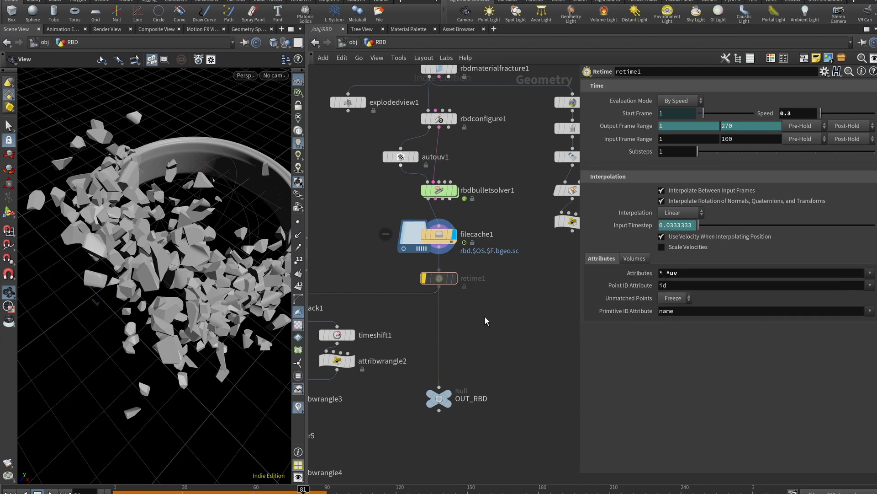
- Inspect the OUT_RBD null and display unpack1's output at the start of the opacity branch
{"action": "middle_click_drag", "start_coordinate": [485, 316], "coordinate": [535, 300]}
{"action": "middle_click_drag", "start_coordinate": [440, 327], "coordinate": [418, 260]}
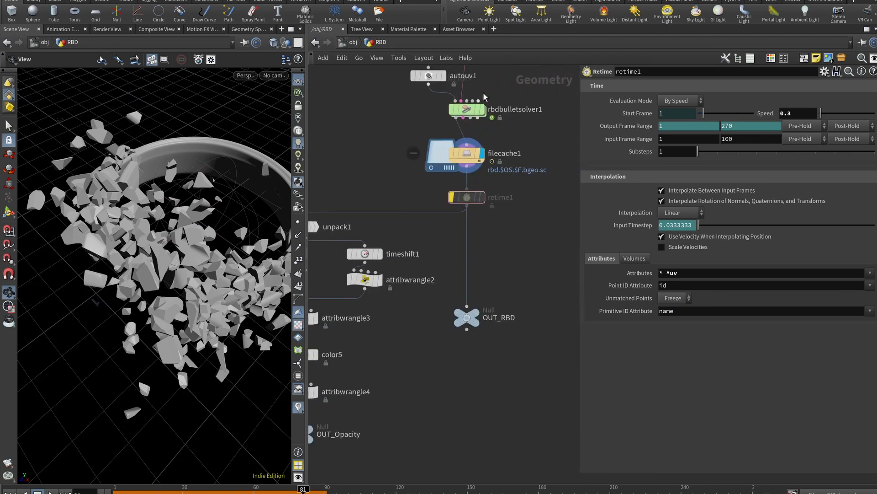
{"action": "left_click", "coordinate": [471, 320]}
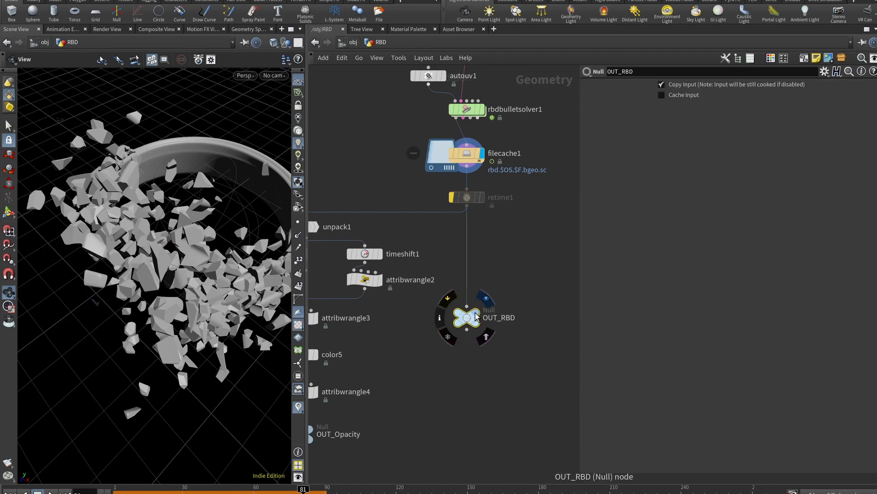
{"action": "middle_click_drag", "start_coordinate": [452, 355], "coordinate": [467, 362]}
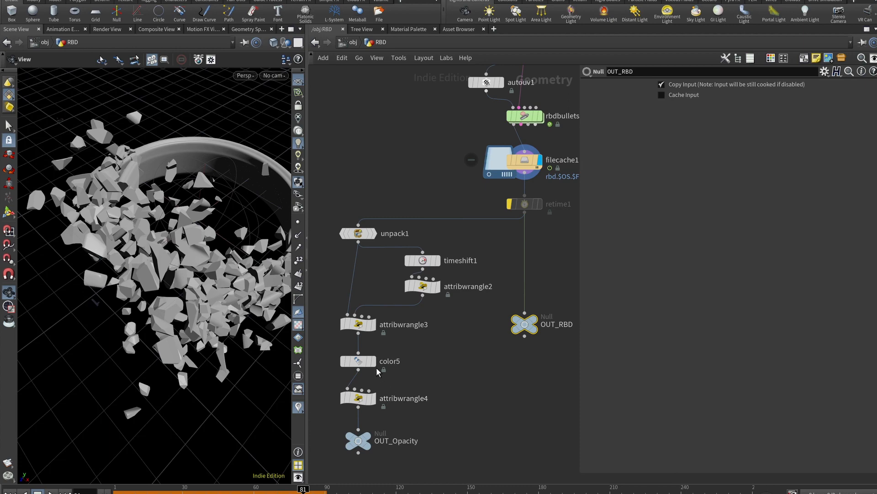
{"action": "mouse_move", "coordinate": [356, 364]}
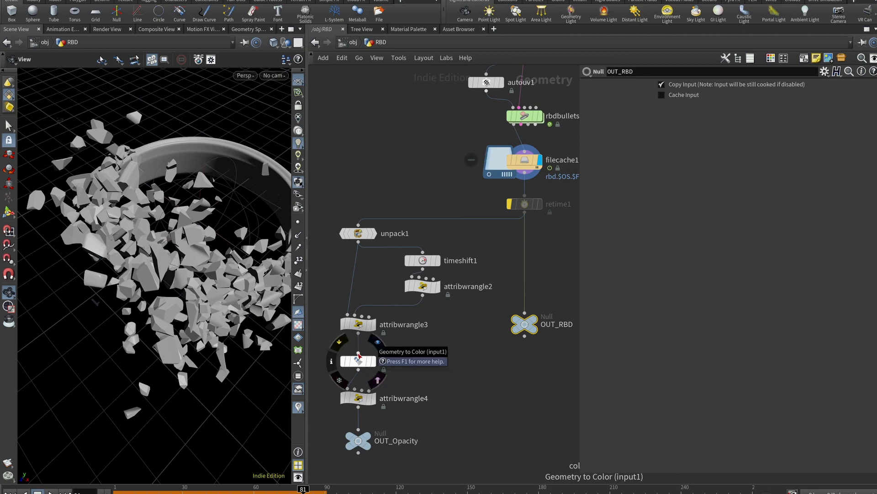
{"action": "mouse_move", "coordinate": [374, 335]}
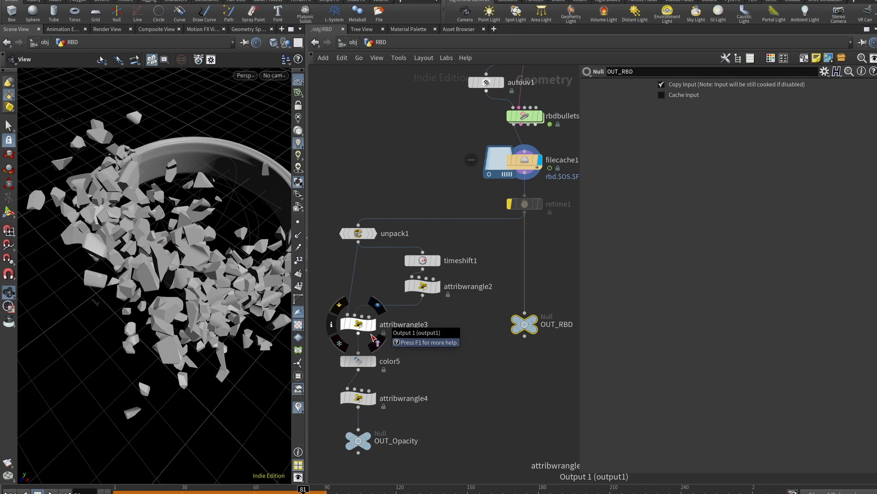
{"action": "left_click", "coordinate": [376, 238]}
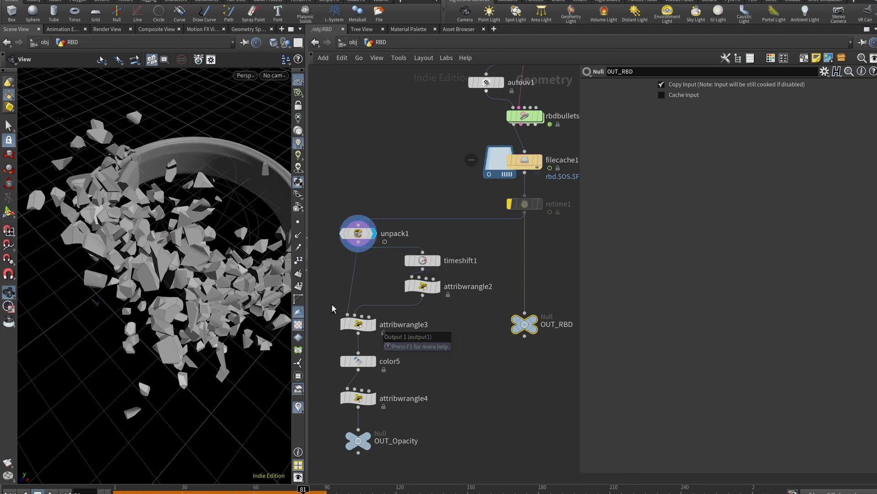
- Display timeshift1's output with attribwrangle2 moved slightly lower, and review the parameters of unpack1 and timeshift1
{"action": "left_click", "coordinate": [432, 261]}
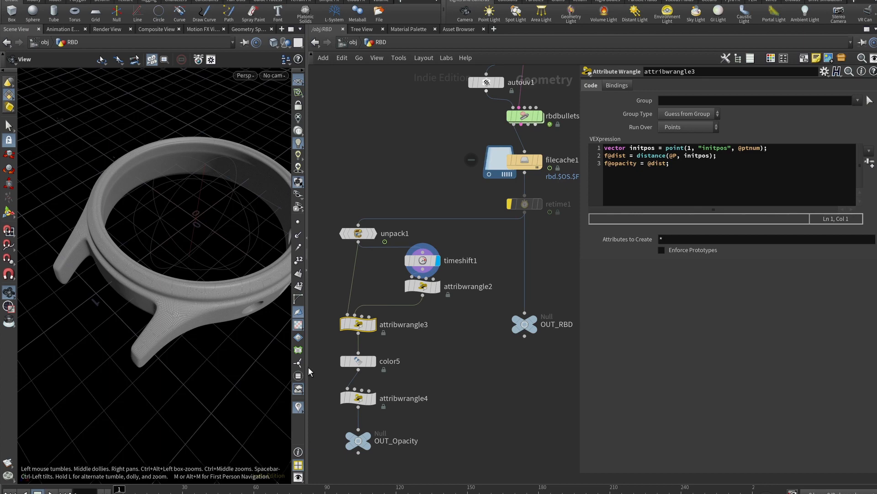
{"action": "left_click_drag", "start_coordinate": [423, 287], "coordinate": [423, 295]}
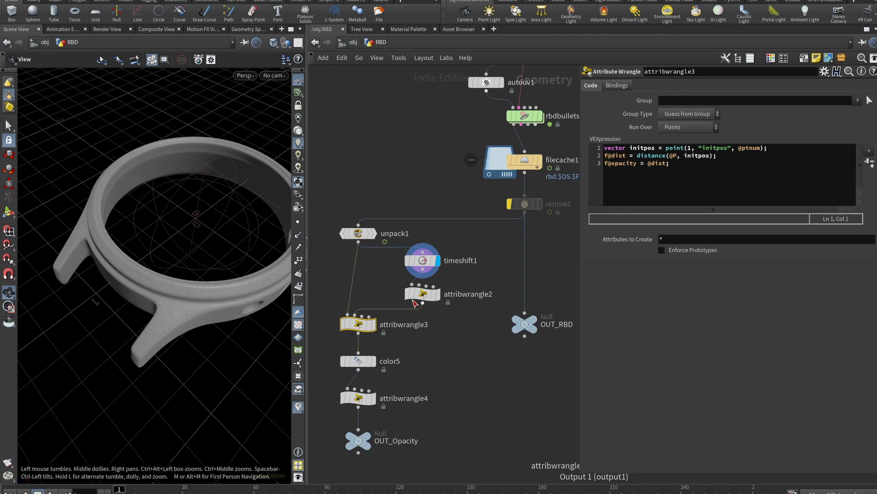
{"action": "left_click", "coordinate": [361, 237]}
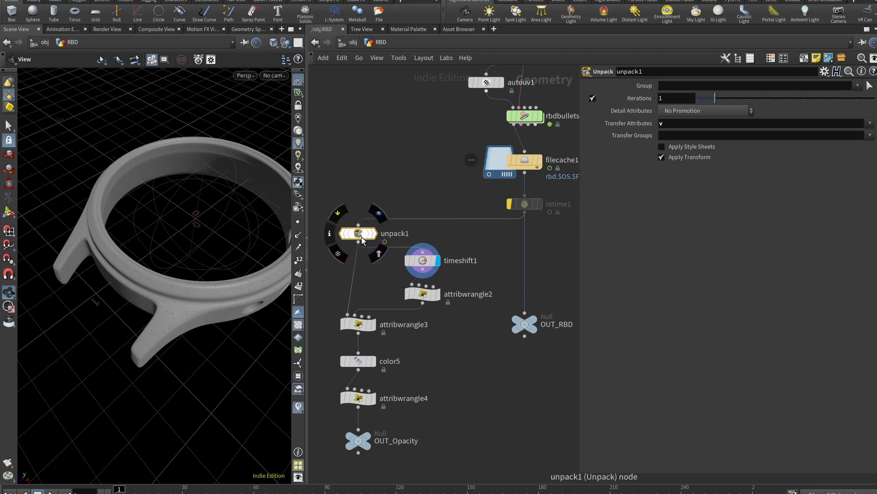
{"action": "left_click", "coordinate": [422, 262]}
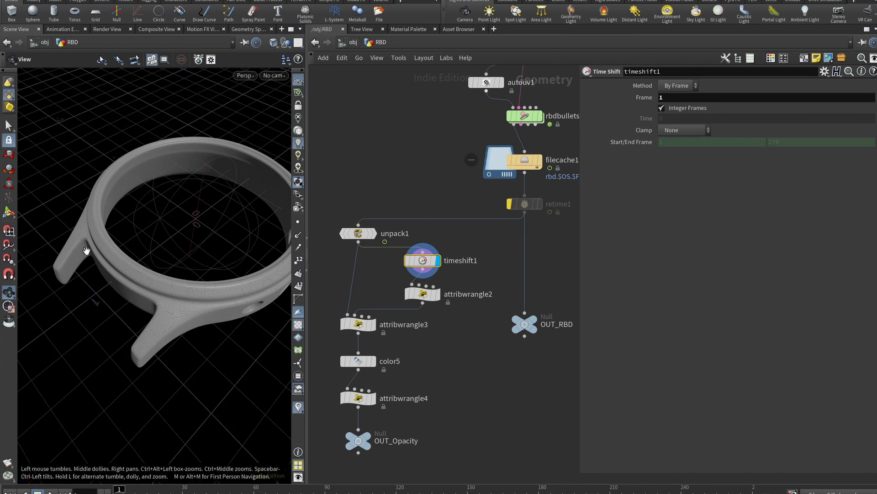
- Examine attribwrangle2's v@initpos = @P expression, highlighting the initpos attribute
{"action": "left_click", "coordinate": [422, 294]}
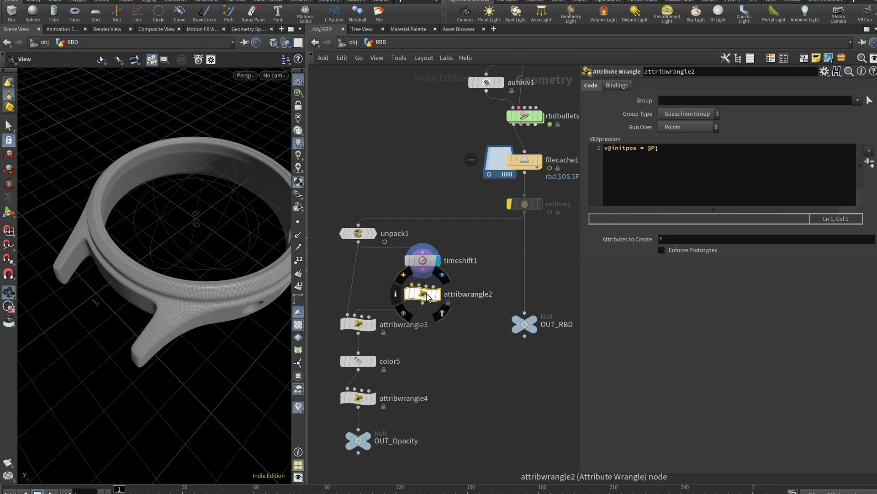
{"action": "left_click", "coordinate": [702, 153]}
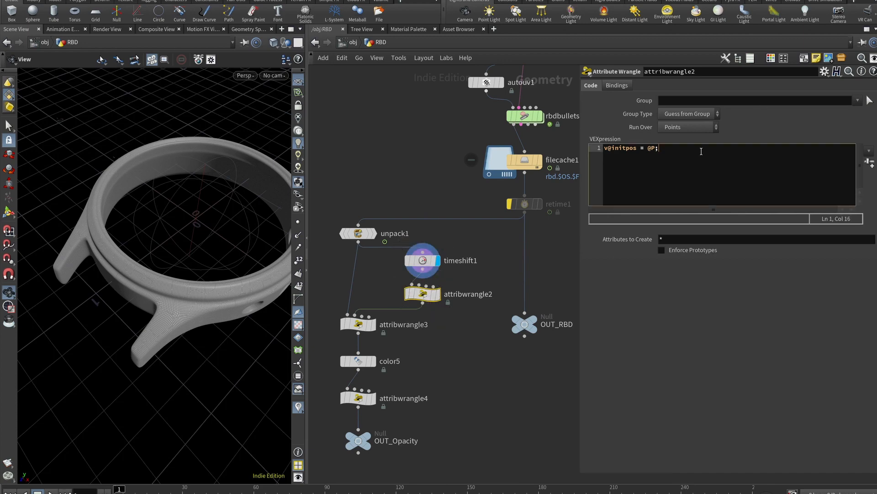
{"action": "double_click", "coordinate": [620, 149]}
{"action": "left_click", "coordinate": [634, 160]}
{"action": "left_click", "coordinate": [658, 149]}
{"action": "left_click", "coordinate": [419, 297]}
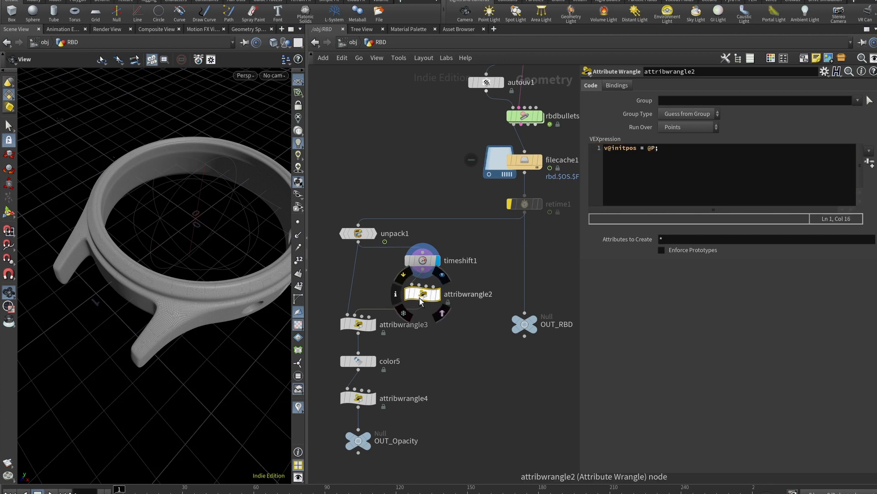
- Examine attribwrangle3's code, highlighting the initpos variable and the f@dist attribute
{"action": "left_click", "coordinate": [359, 325]}
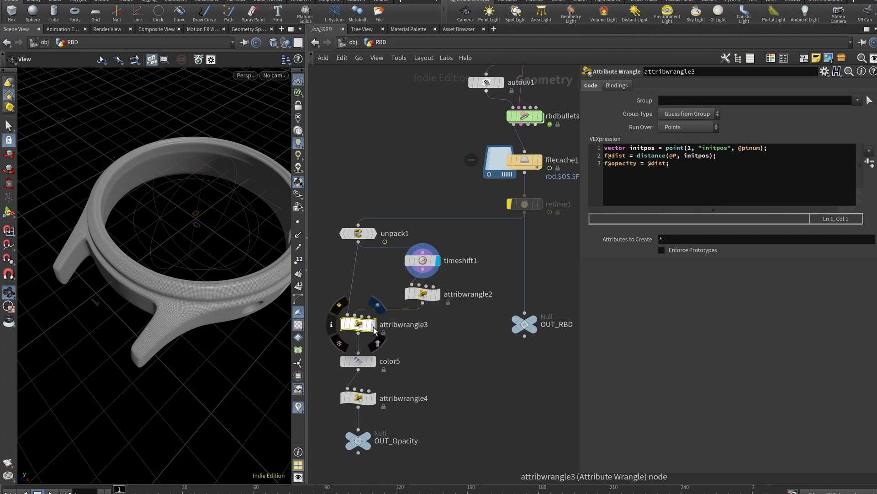
{"action": "double_click", "coordinate": [649, 148]}
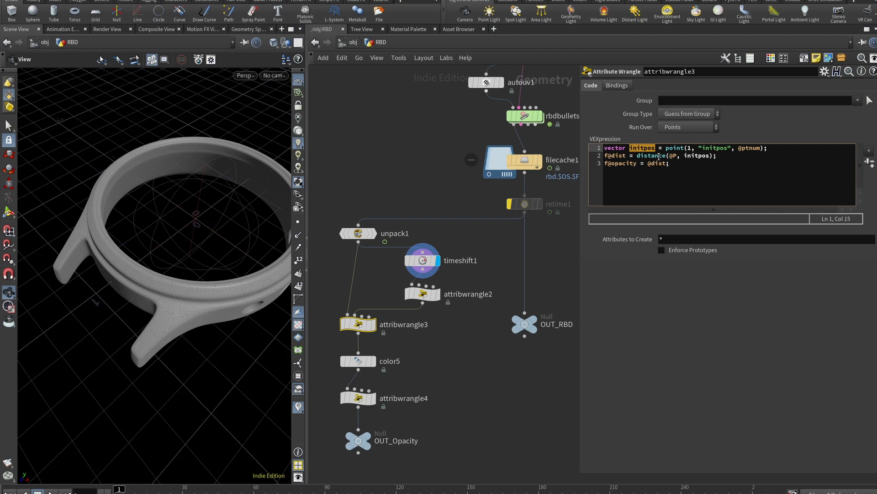
{"action": "left_click", "coordinate": [693, 148]}
{"action": "left_click", "coordinate": [626, 156]}
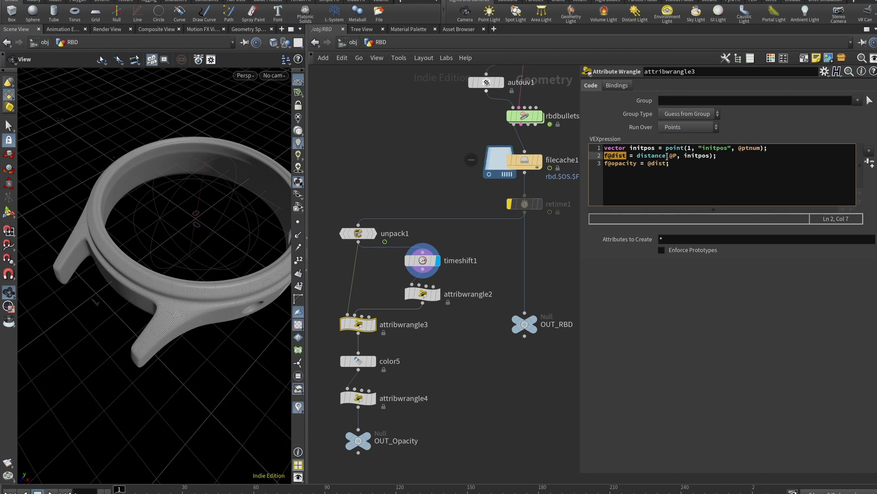
- Display attribwrangle3's output and review the fragments at frames 90, 30 and 42, closing in on the detached lug piece
{"action": "left_click_drag", "start_coordinate": [282, 490], "coordinate": [325, 489]}
{"action": "mouse_move", "coordinate": [350, 350]}
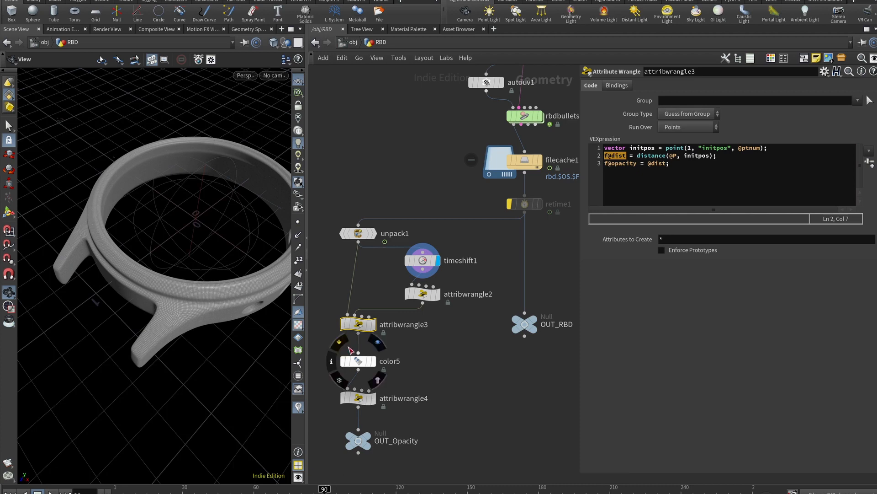
{"action": "left_click", "coordinate": [373, 324]}
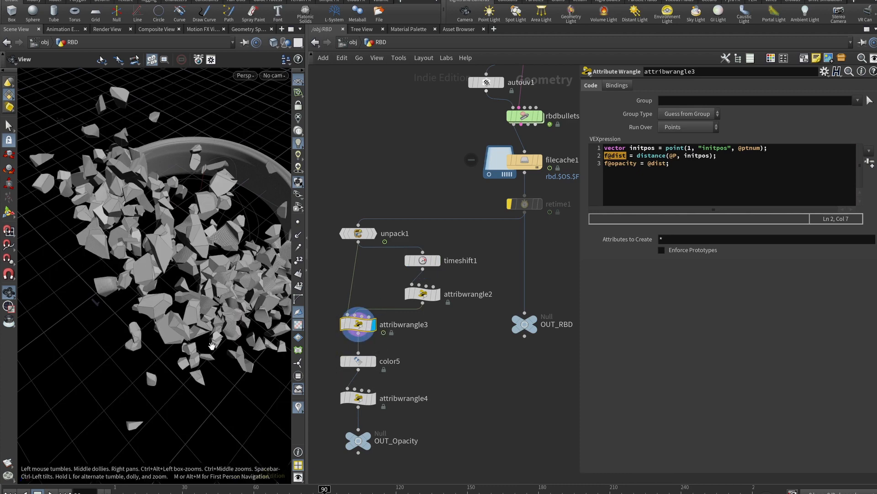
{"action": "left_click_drag", "start_coordinate": [197, 489], "coordinate": [182, 489]}
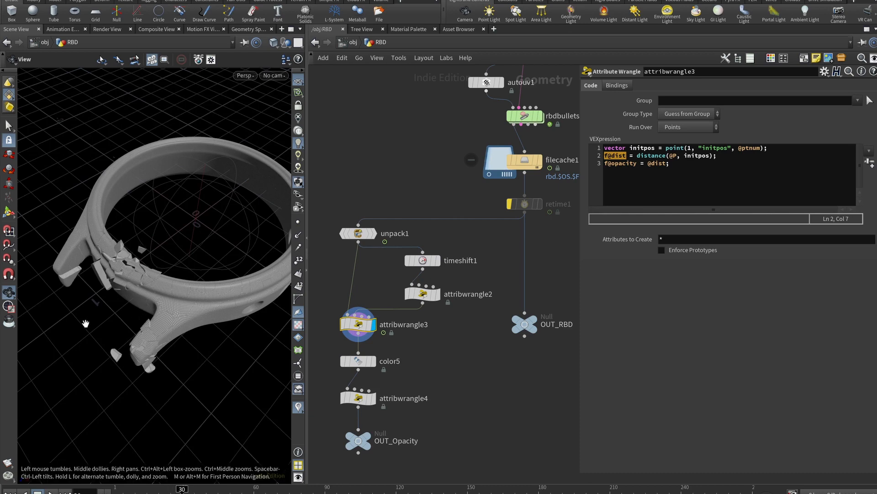
{"action": "mouse_move", "coordinate": [73, 284]}
{"action": "left_mouse_down"}
{"action": "mouse_move", "coordinate": [77, 246]}
{"action": "mouse_move", "coordinate": [60, 292]}
{"action": "left_mouse_up"}
{"action": "scroll", "coordinate": [58, 277], "scroll_direction": "up", "scroll_amount": 10}
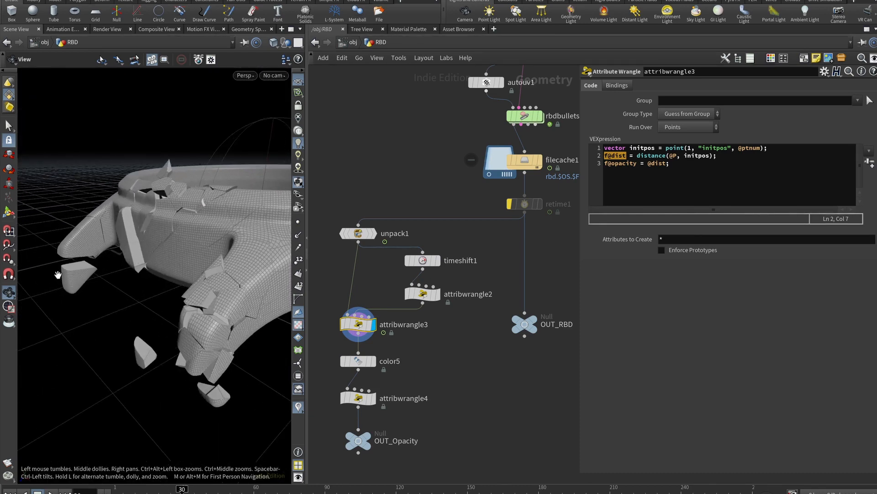
{"action": "mouse_move", "coordinate": [97, 251]}
{"action": "left_mouse_down"}
{"action": "mouse_move", "coordinate": [98, 243]}
{"action": "mouse_move", "coordinate": [104, 264]}
{"action": "mouse_move", "coordinate": [98, 252]}
{"action": "mouse_move", "coordinate": [110, 258]}
{"action": "left_mouse_up"}
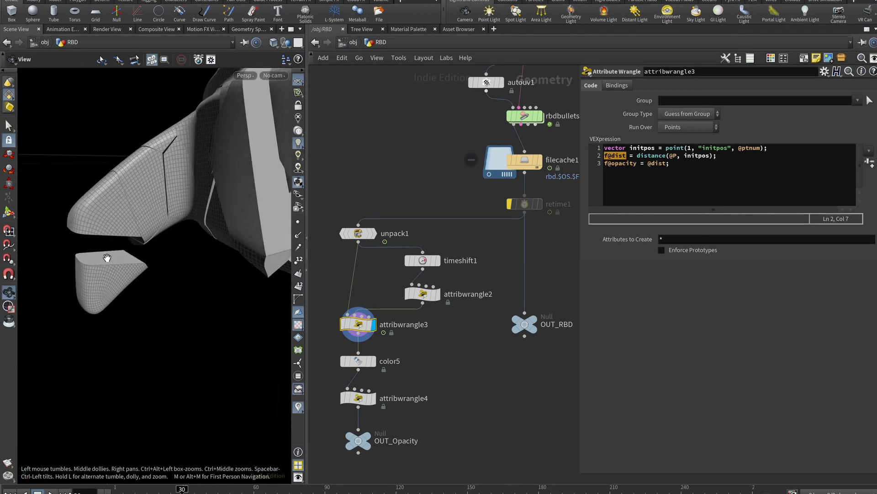
{"action": "left_click_drag", "start_coordinate": [177, 491], "coordinate": [130, 490]}
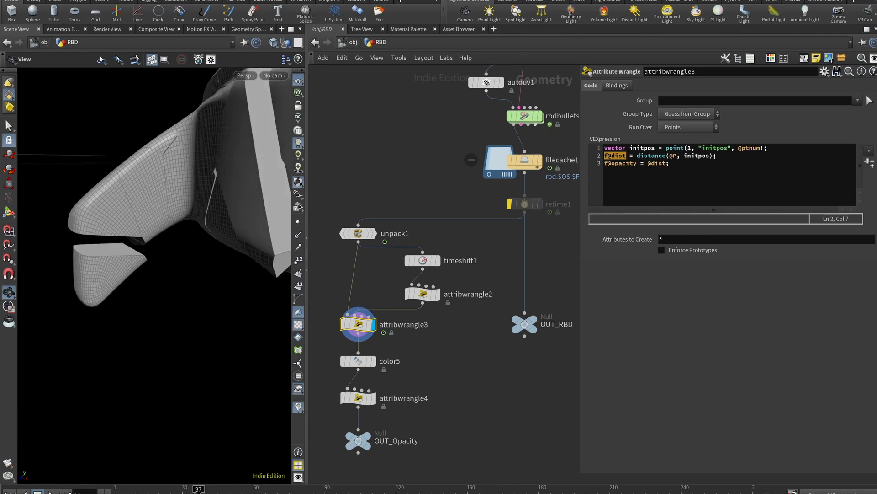
- Highlight the initpos argument of the distance function in attribwrangle3's code
{"action": "left_click", "coordinate": [687, 162]}
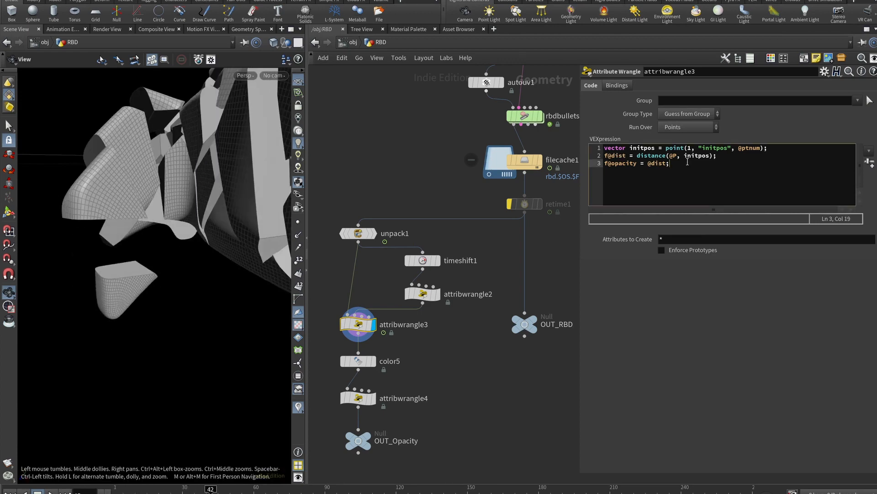
{"action": "left_click", "coordinate": [670, 155]}
{"action": "double_click", "coordinate": [694, 156]}
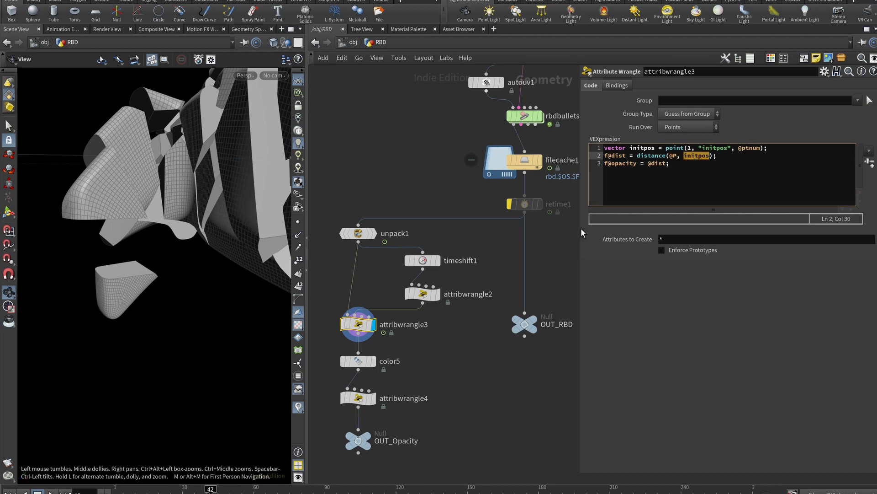
- Display color5's output and examine its dist-driven colour ramp on the fragments at frames 88 and 82
{"action": "left_click", "coordinate": [359, 361]}
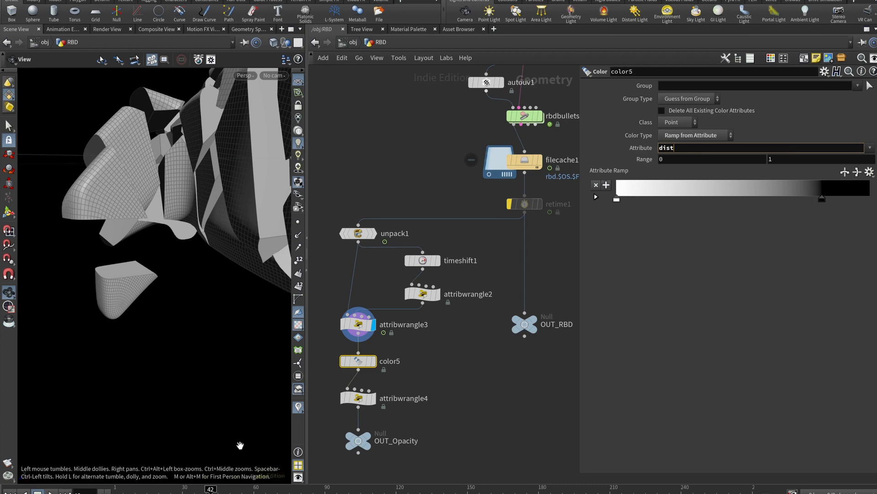
{"action": "left_click", "coordinate": [374, 361]}
{"action": "left_click_drag", "start_coordinate": [212, 488], "coordinate": [319, 490]}
{"action": "left_click_drag", "start_coordinate": [158, 219], "coordinate": [173, 253]}
{"action": "scroll", "coordinate": [172, 254], "scroll_direction": "down", "scroll_amount": 6}
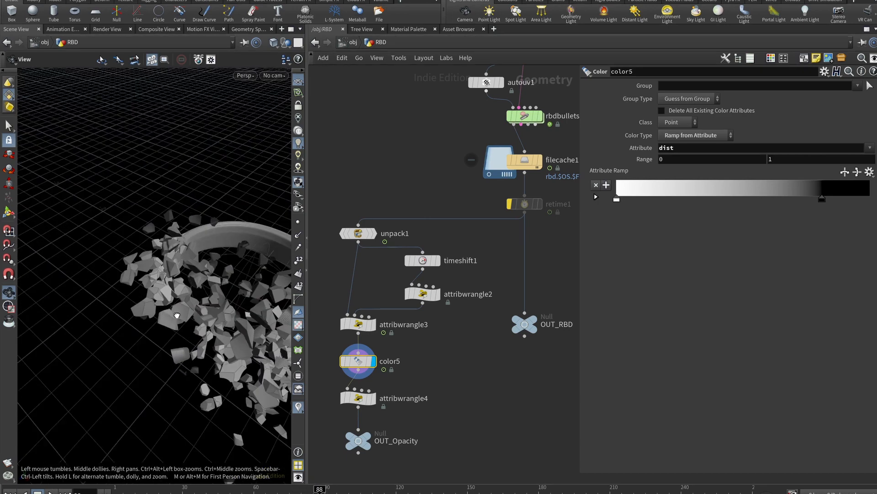
{"action": "left_click_drag", "start_coordinate": [176, 312], "coordinate": [197, 238]}
{"action": "left_click_drag", "start_coordinate": [204, 287], "coordinate": [191, 279]}
{"action": "mouse_move", "coordinate": [176, 246]}
{"action": "left_mouse_down"}
{"action": "mouse_move", "coordinate": [183, 226]}
{"action": "mouse_move", "coordinate": [179, 242]}
{"action": "left_mouse_up"}
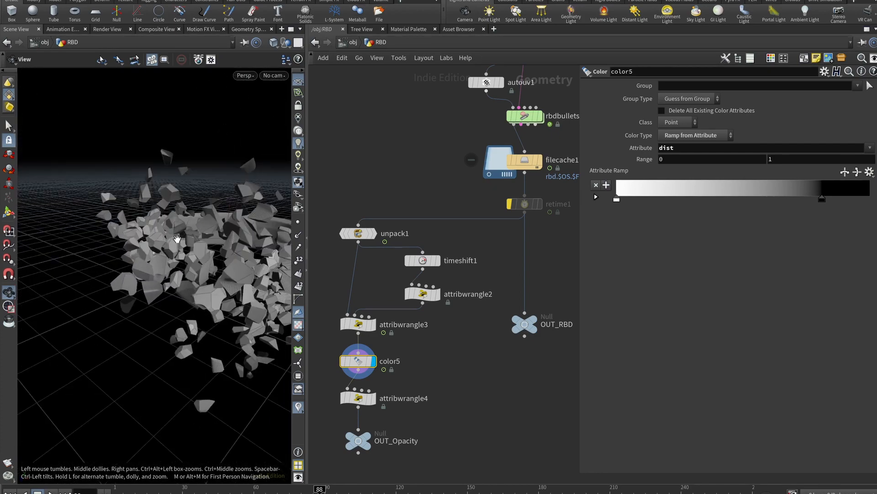
{"action": "mouse_move", "coordinate": [315, 487]}
{"action": "left_mouse_down"}
{"action": "mouse_move", "coordinate": [173, 488]}
{"action": "mouse_move", "coordinate": [306, 488]}
{"action": "left_mouse_up"}
{"action": "left_click_drag", "start_coordinate": [221, 336], "coordinate": [176, 313]}
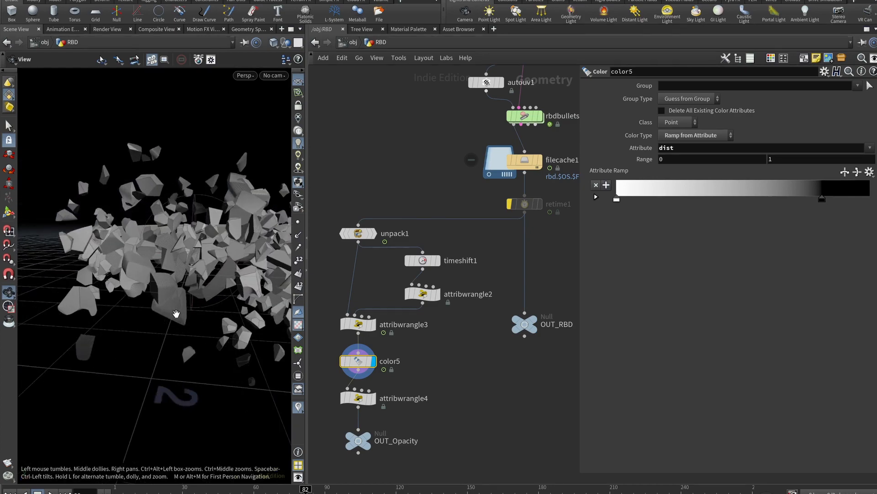
{"action": "middle_click_drag", "start_coordinate": [176, 314], "coordinate": [127, 318]}
{"action": "left_click_drag", "start_coordinate": [127, 318], "coordinate": [169, 315]}
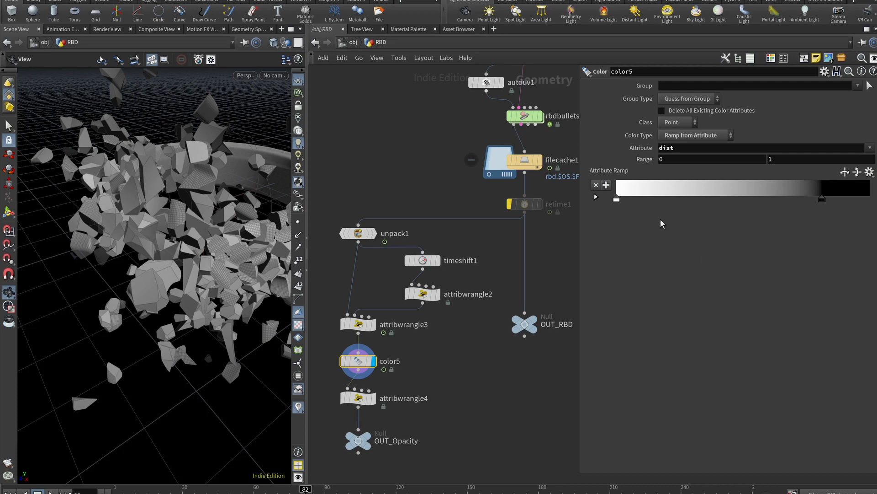
- Bypass attribwrangle4 below color5 and rename it velocity_scaling
{"action": "scroll", "coordinate": [480, 354], "scroll_direction": "down", "scroll_amount": 1}
{"action": "left_click", "coordinate": [349, 376]}
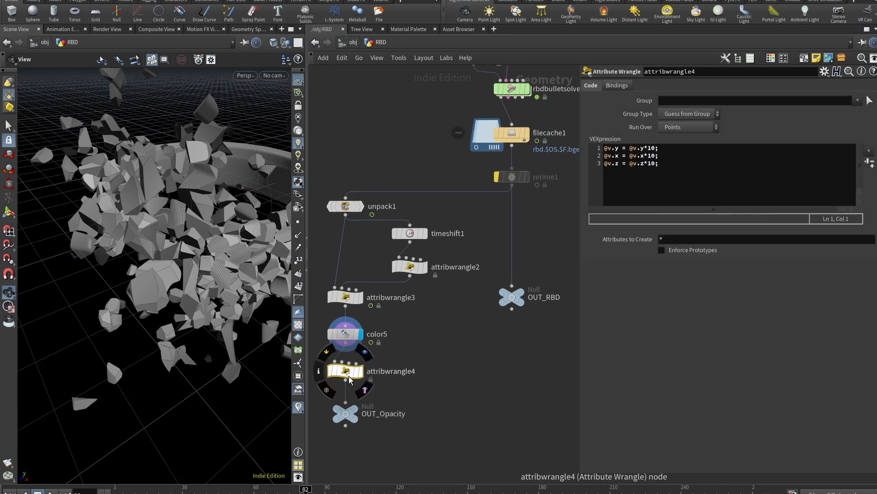
{"action": "left_click", "coordinate": [327, 352]}
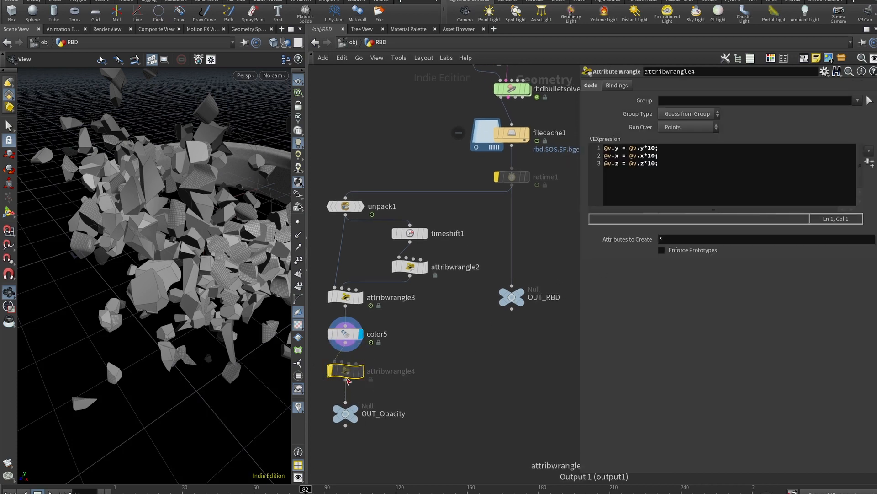
{"action": "double_click", "coordinate": [397, 371]}
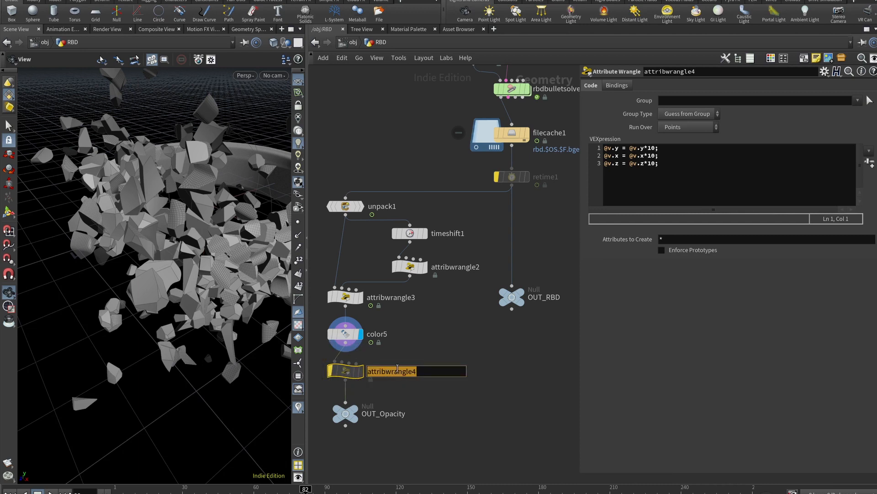
{"action": "type", "text": "velocity"}
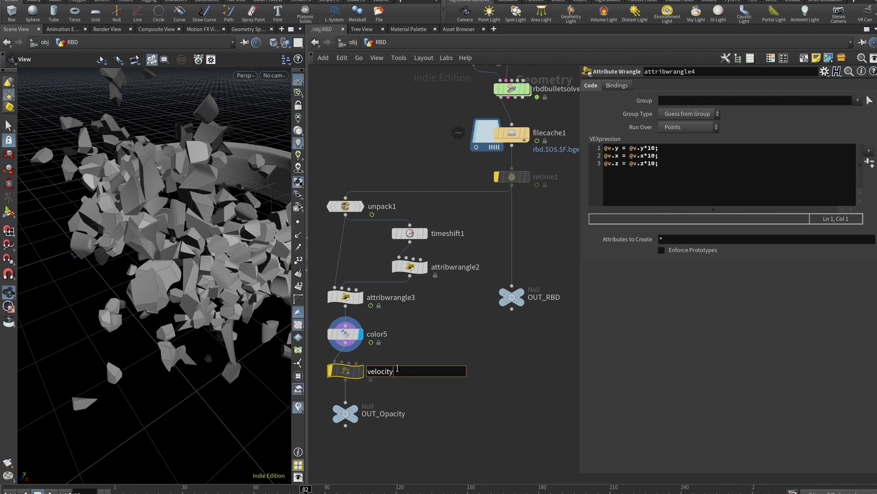
{"action": "type", "text": "_scaling"}
{"action": "key", "text": "Return"}
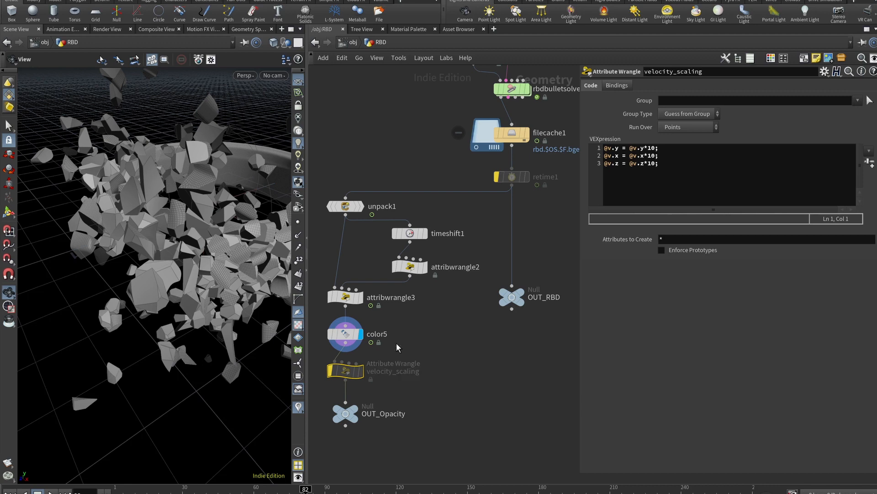
{"action": "mouse_move", "coordinate": [520, 177]}
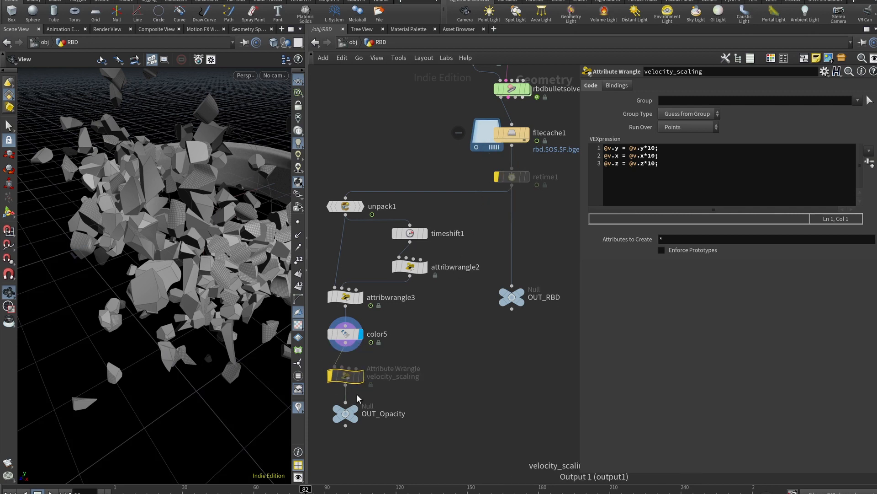
- Display the OUT_Opacity null's output and review the full RBD network and the shattered watch case at frame 85
{"action": "left_click", "coordinate": [346, 413]}
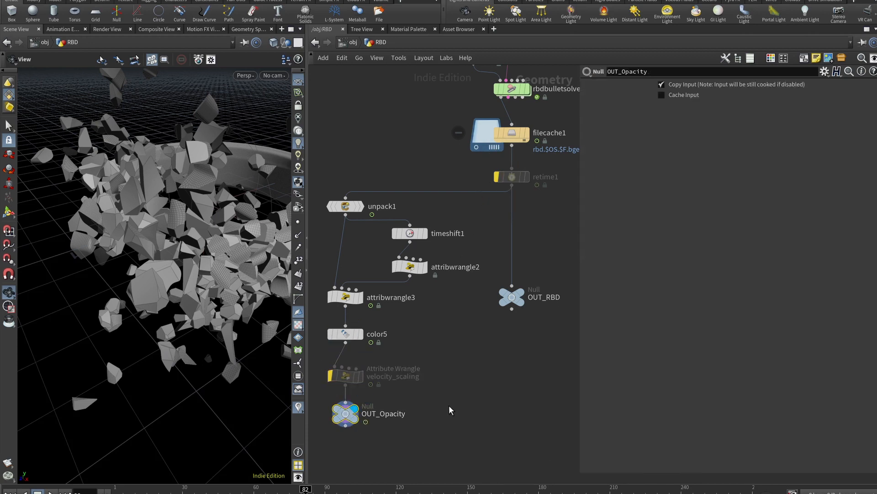
{"action": "scroll", "coordinate": [449, 405], "scroll_direction": "down", "scroll_amount": 3}
{"action": "middle_click_drag", "start_coordinate": [472, 382], "coordinate": [449, 385]}
{"action": "scroll", "coordinate": [449, 385], "scroll_direction": "down", "scroll_amount": 4}
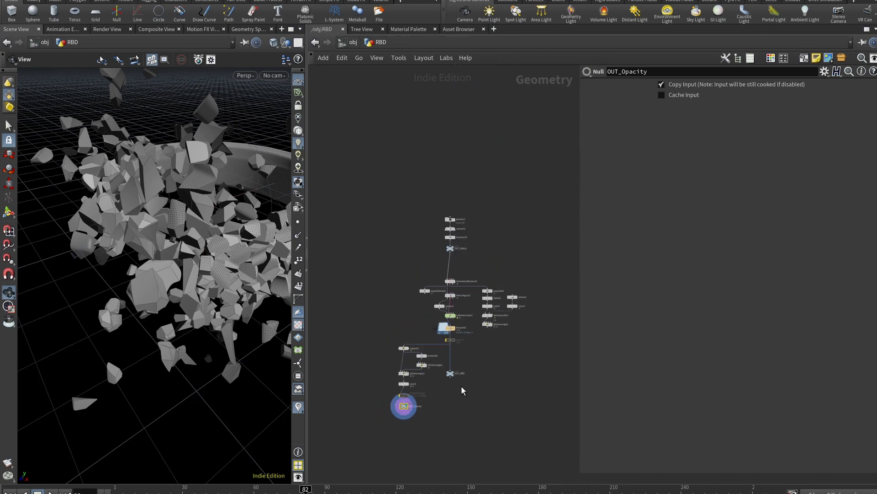
{"action": "left_click_drag", "start_coordinate": [208, 218], "coordinate": [214, 249]}
{"action": "right_click_drag", "start_coordinate": [213, 248], "coordinate": [180, 288]}
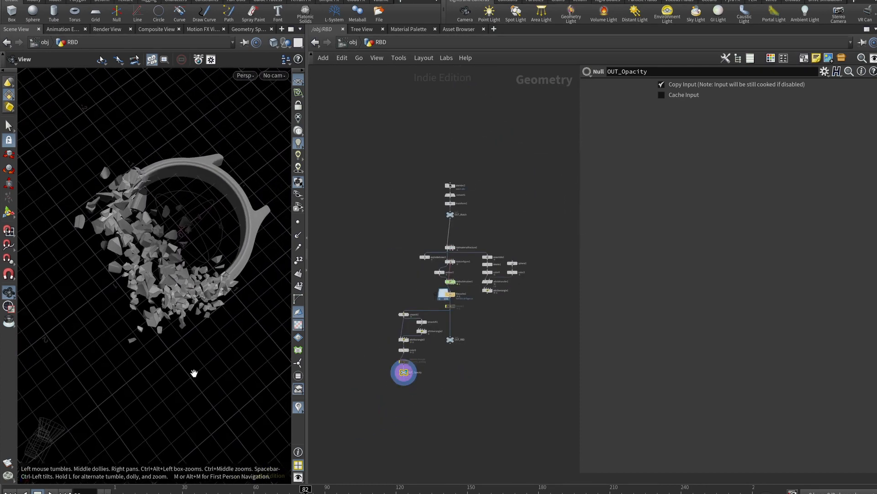
{"action": "mouse_move", "coordinate": [306, 492]}
{"action": "left_mouse_down"}
{"action": "mouse_move", "coordinate": [121, 492]}
{"action": "mouse_move", "coordinate": [313, 492]}
{"action": "left_mouse_up"}
- Return to the object level and hide the RBD object in the viewport
{"action": "left_click", "coordinate": [353, 42]}
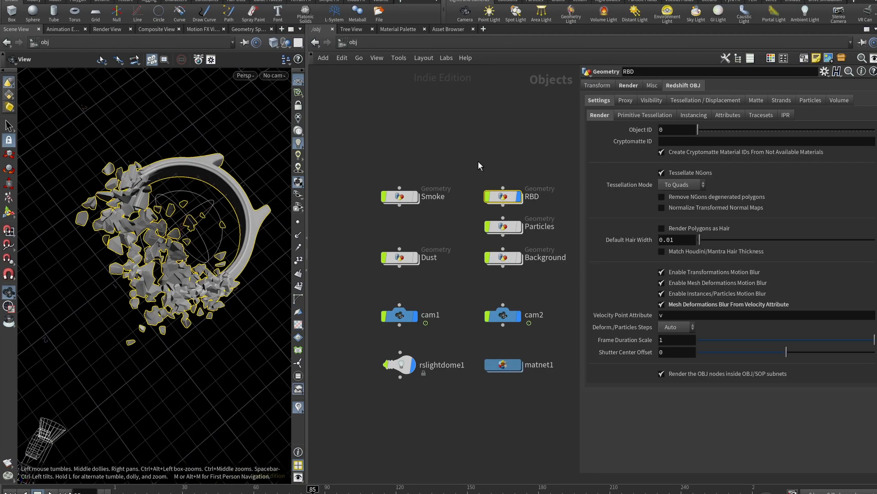
{"action": "mouse_move", "coordinate": [188, 231]}
{"action": "left_mouse_down"}
{"action": "mouse_move", "coordinate": [190, 172]}
{"action": "mouse_move", "coordinate": [196, 226]}
{"action": "left_mouse_up"}
{"action": "left_click", "coordinate": [518, 196]}
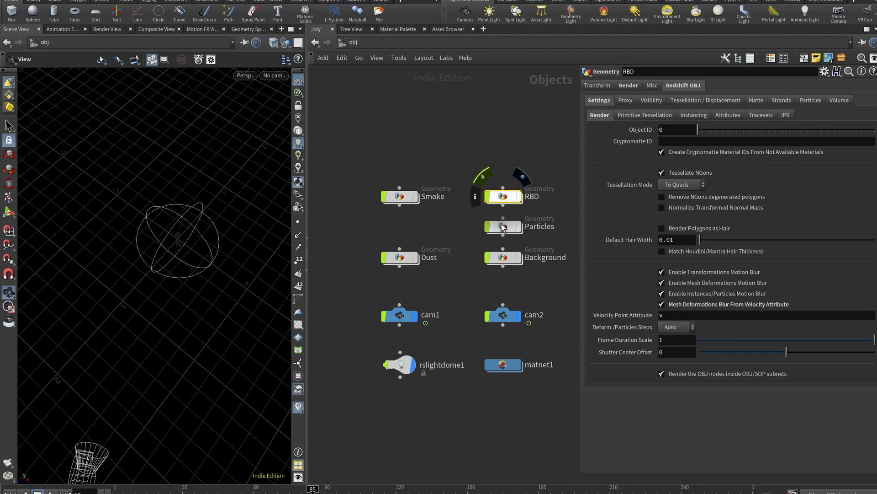
- Bypass retime1 inside the Dust network and view the dust particles at frame 60
{"action": "left_click", "coordinate": [409, 257]}
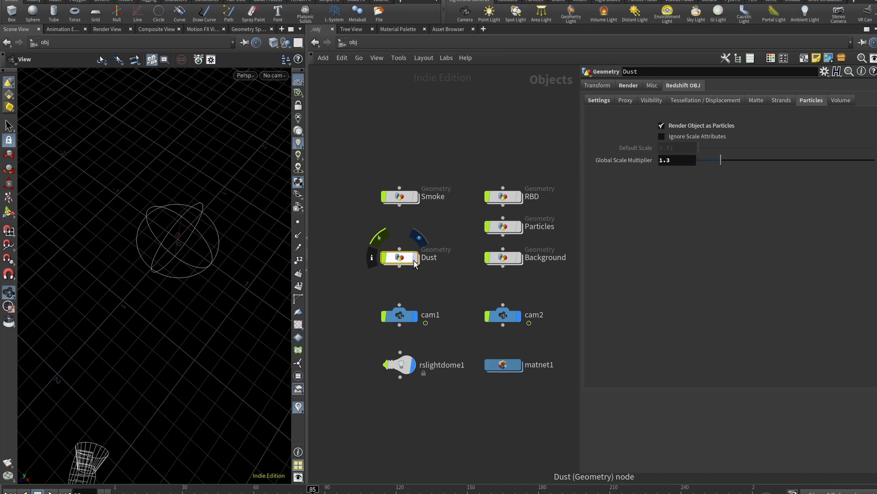
{"action": "double_click", "coordinate": [400, 259]}
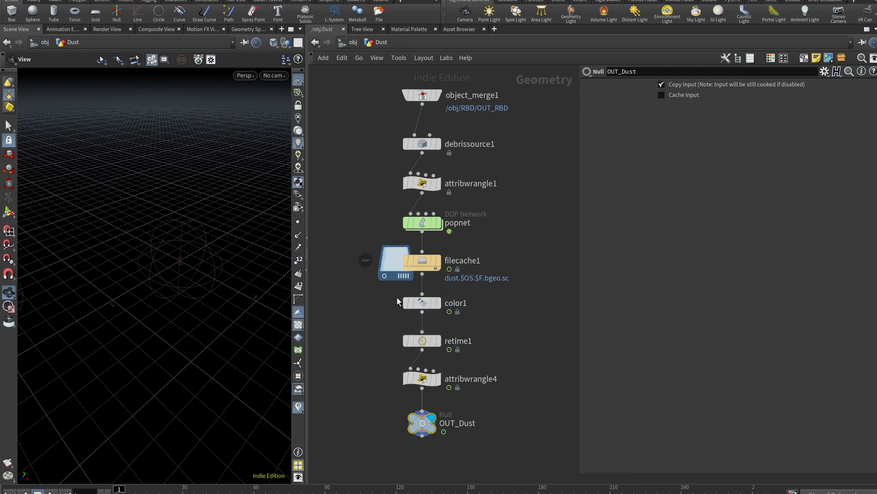
{"action": "mouse_move", "coordinate": [409, 345]}
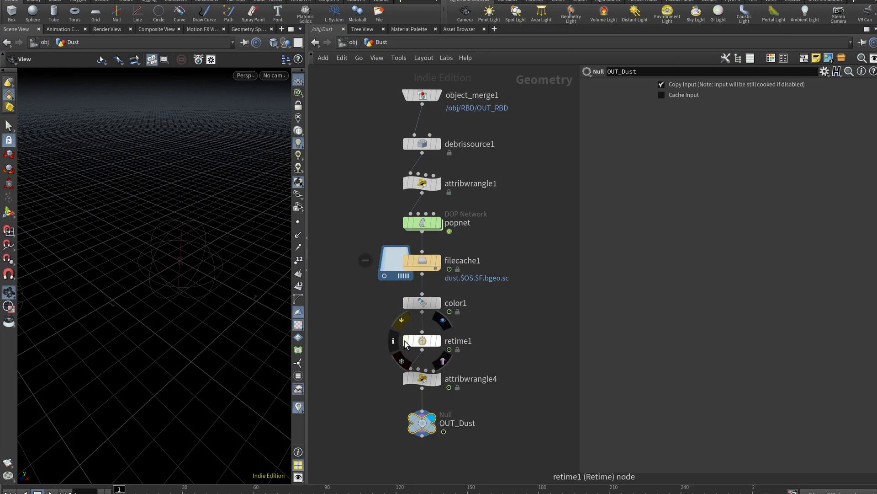
{"action": "left_click", "coordinate": [401, 320]}
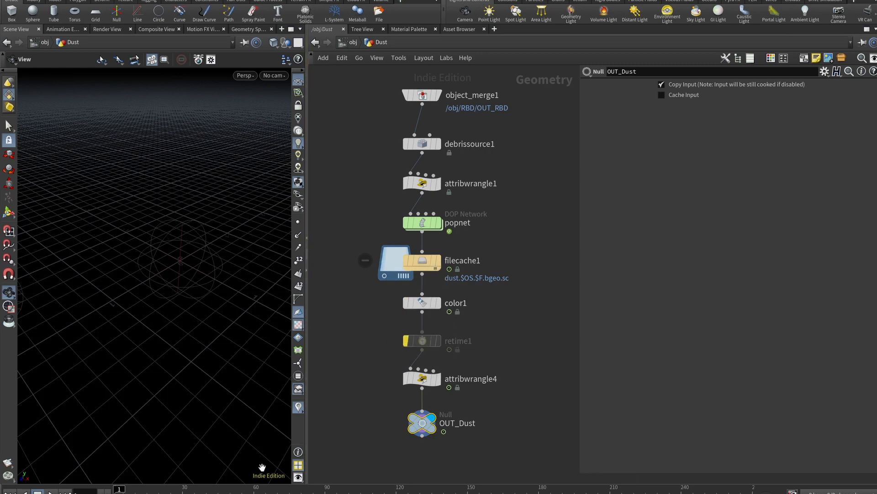
{"action": "left_click", "coordinate": [253, 489]}
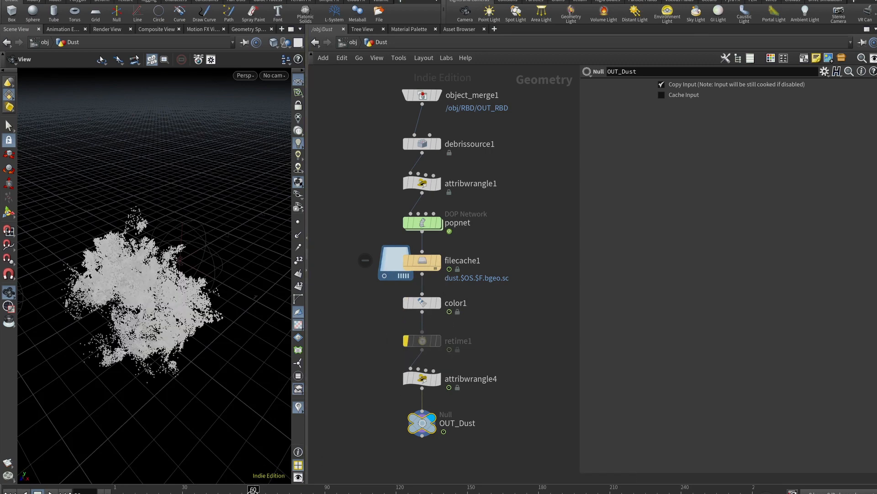
{"action": "left_click_drag", "start_coordinate": [192, 343], "coordinate": [183, 359], "text": "alt"}
- Inspect object_merge1's reference to /obj/RBD/OUT_RBD at the start of the Dust network
{"action": "middle_click_drag", "start_coordinate": [433, 91], "coordinate": [437, 150]}
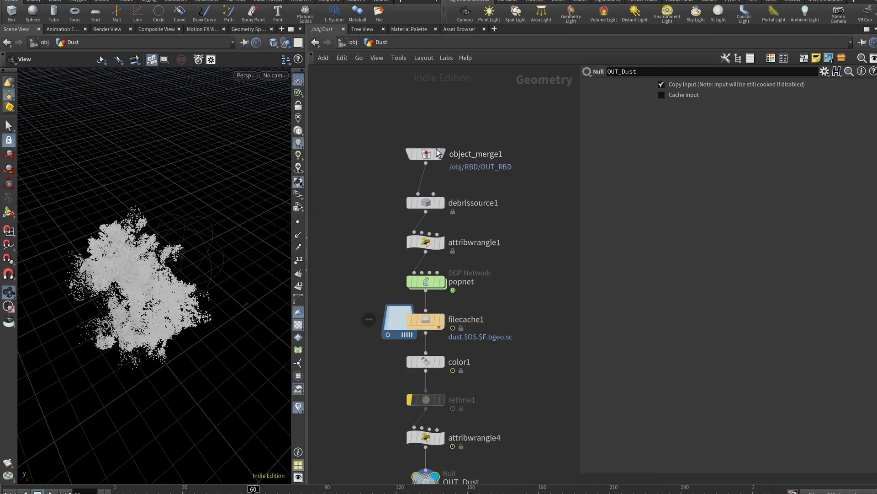
{"action": "left_click", "coordinate": [437, 153]}
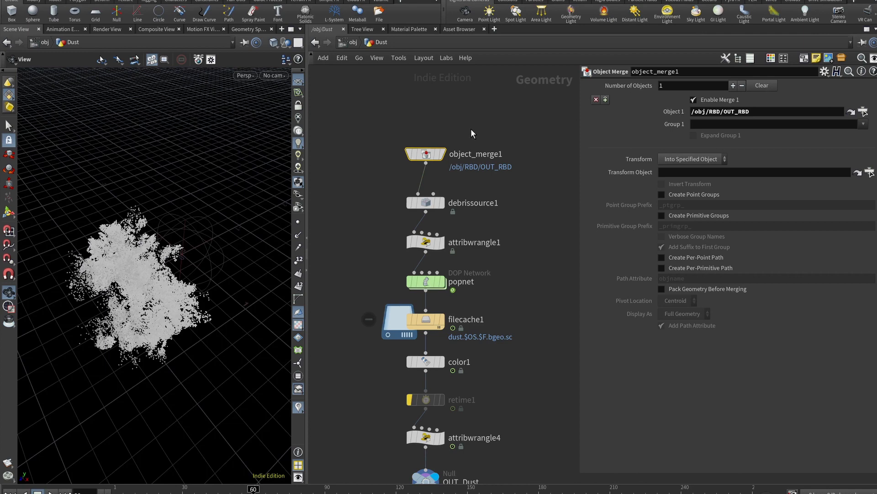
{"action": "scroll", "coordinate": [441, 203], "scroll_direction": "up", "scroll_amount": 2}
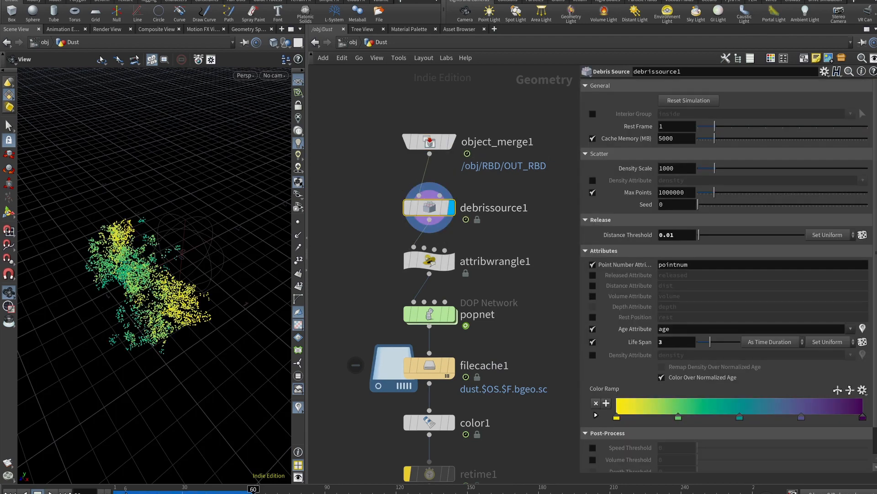
- Review the points emitted by debrissource1 at frames 54 and 28, along with its Distance Threshold setting
{"action": "mouse_move", "coordinate": [255, 492]}
{"action": "left_mouse_down"}
{"action": "mouse_move", "coordinate": [104, 490]}
{"action": "mouse_move", "coordinate": [240, 491]}
{"action": "left_mouse_up"}
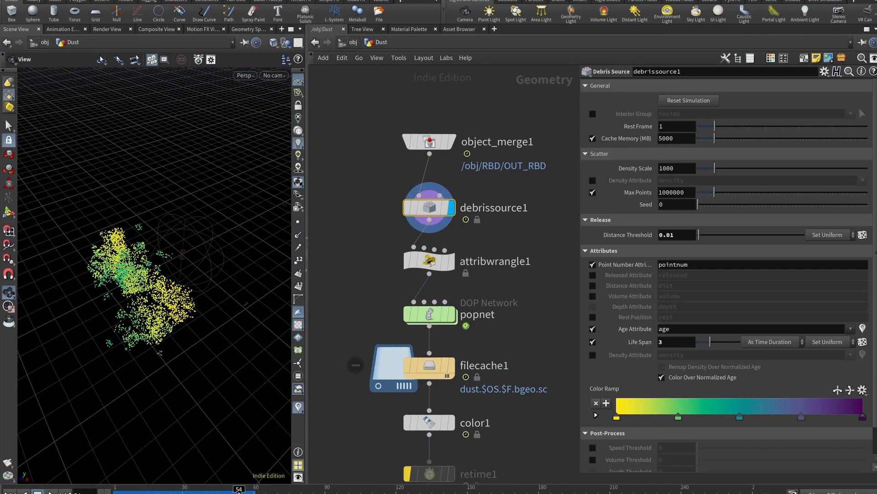
{"action": "left_click_drag", "start_coordinate": [224, 331], "coordinate": [186, 316]}
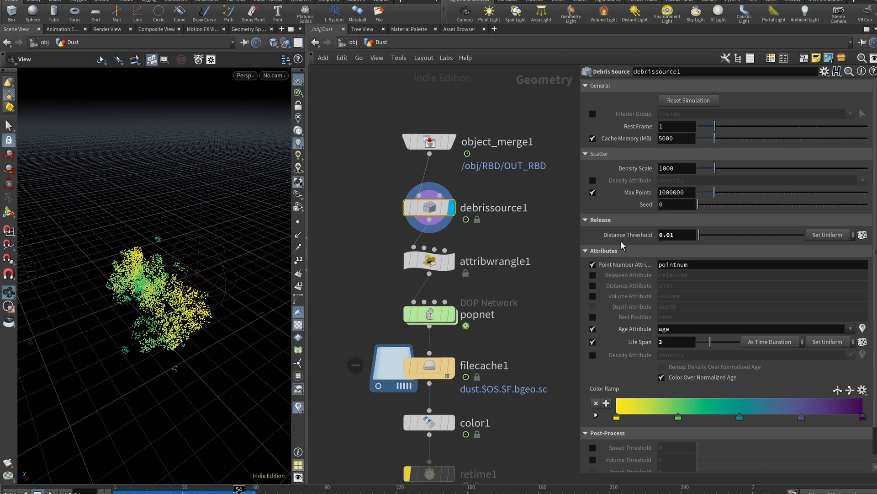
{"action": "left_click", "coordinate": [681, 235]}
{"action": "left_click", "coordinate": [177, 489]}
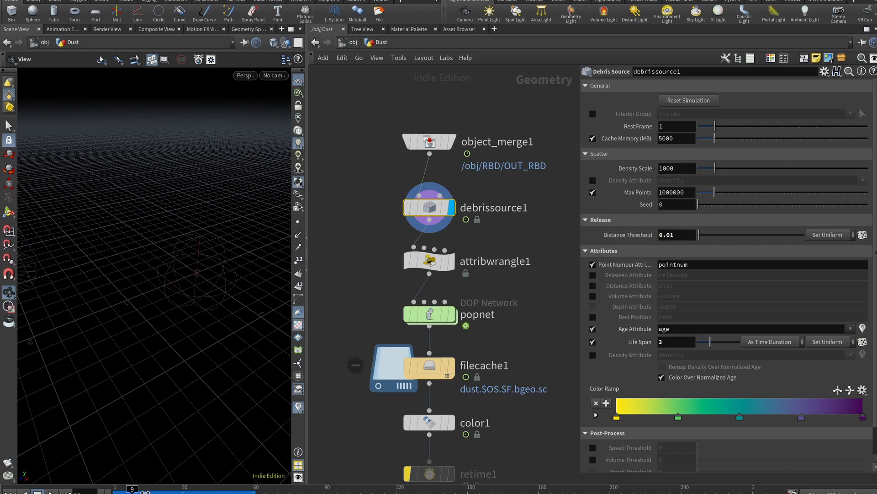
- Try a Distance Threshold of 0.1 on debrissource1 and play the emission from the first frame
{"action": "left_click", "coordinate": [682, 236]}
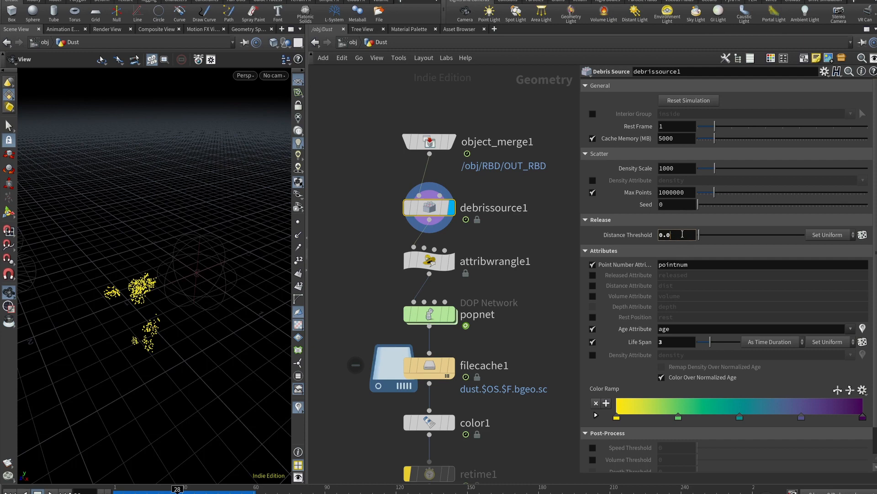
{"action": "key", "text": "BackSpace"}
{"action": "type", "text": "1"}
{"action": "key", "text": "Return"}
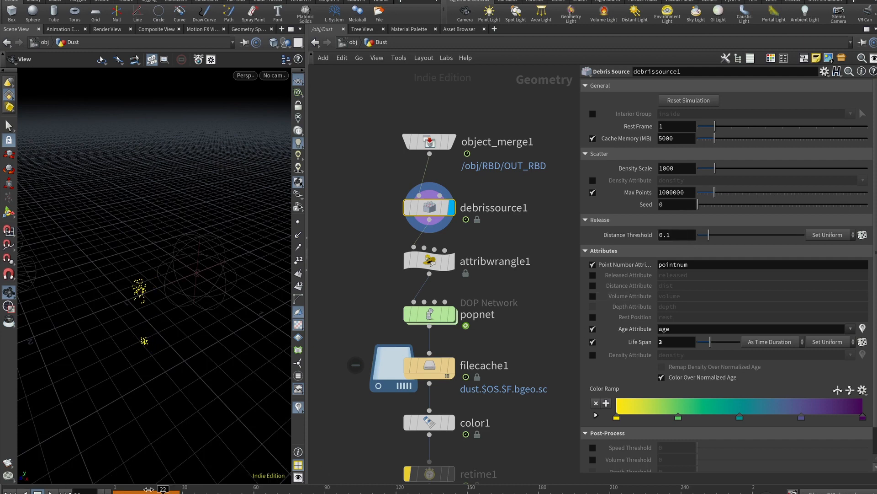
{"action": "left_click", "coordinate": [11, 493]}
{"action": "left_click", "coordinate": [51, 493]}
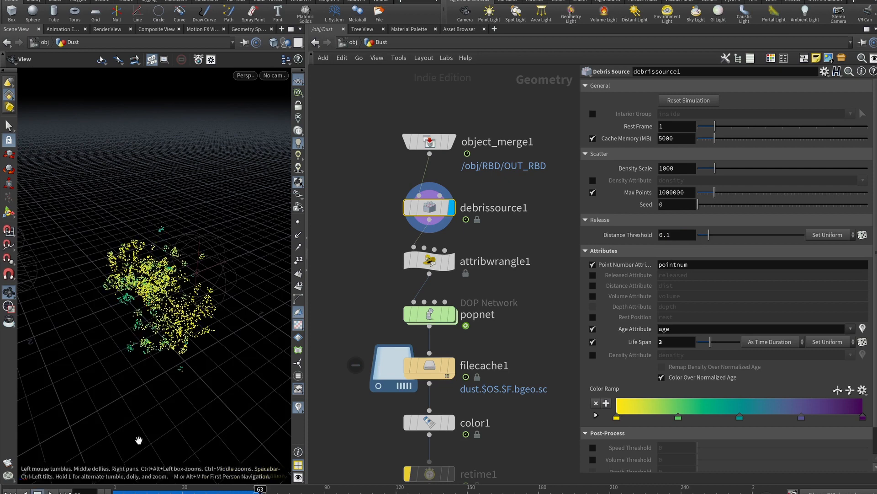
- Set debrissource1's Distance Threshold back to 0.01 and replay the emission from the start
{"action": "key", "text": "BackSpace"}
{"action": "type", "text": "01"}
{"action": "key", "text": "Return"}
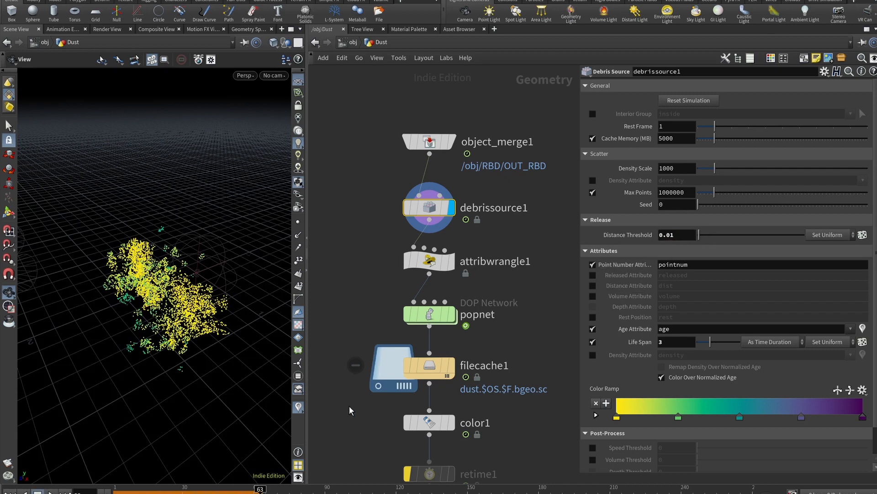
{"action": "key", "text": "ctrl+Up"}
{"action": "key", "text": "Up"}
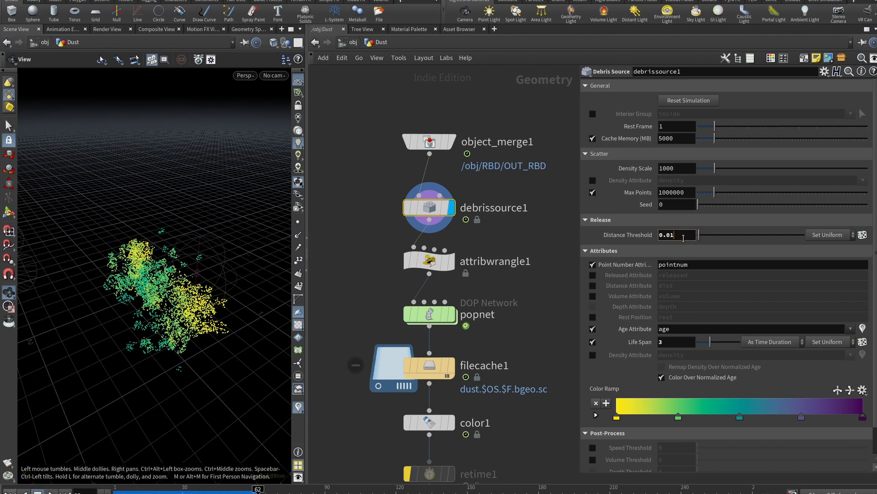
- Try a Distance Threshold of 0.001 on debrissource1 and play the emission from the first frame
{"action": "key", "text": "BackSpace"}
{"action": "type", "text": "01"}
{"action": "key", "text": "Return"}
{"action": "left_click", "coordinate": [9, 491]}
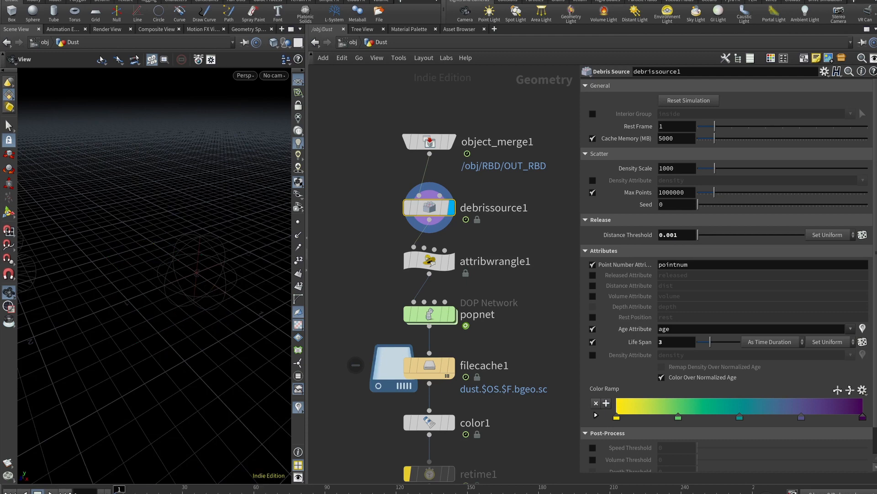
{"action": "left_click", "coordinate": [51, 491]}
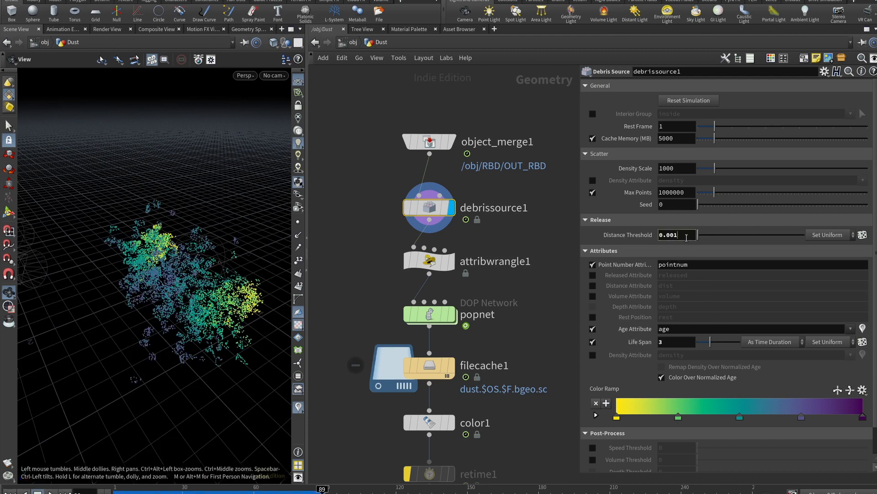
- Restore debrissource1's Distance Threshold to 0.01 and rewind to the first frame
{"action": "key", "text": "BackSpace"}
{"action": "key", "text": "BackSpace"}
{"action": "type", "text": "1"}
{"action": "key", "text": "Return"}
{"action": "left_click", "coordinate": [12, 492]}
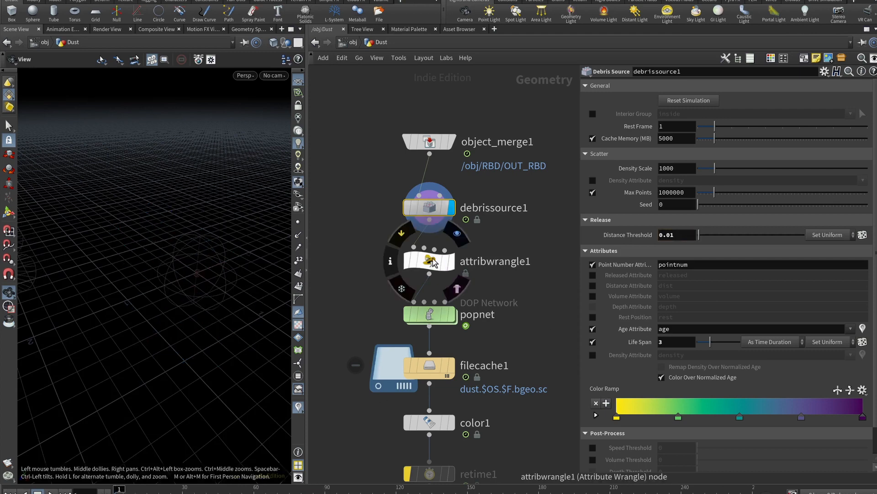
- Review the pscale expression in attribwrangle1 and open the popnet network to see its nodes
{"action": "left_click", "coordinate": [432, 263]}
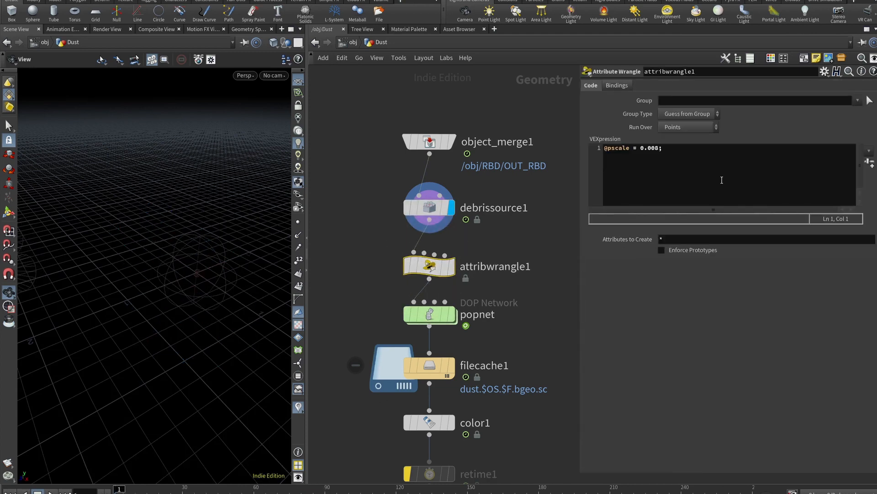
{"action": "left_click", "coordinate": [761, 147]}
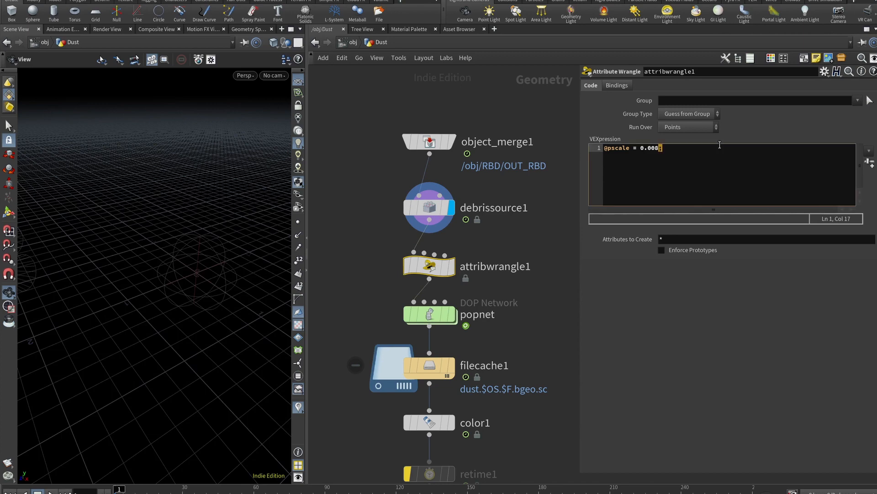
{"action": "left_click", "coordinate": [432, 316]}
{"action": "double_click", "coordinate": [432, 314]}
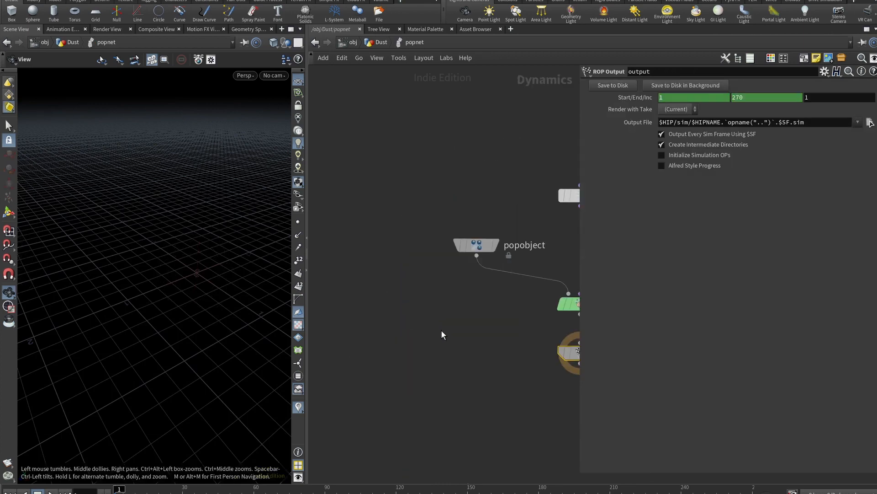
{"action": "middle_click_drag", "start_coordinate": [512, 320], "coordinate": [352, 331]}
{"action": "middle_click_drag", "start_coordinate": [480, 230], "coordinate": [431, 224]}
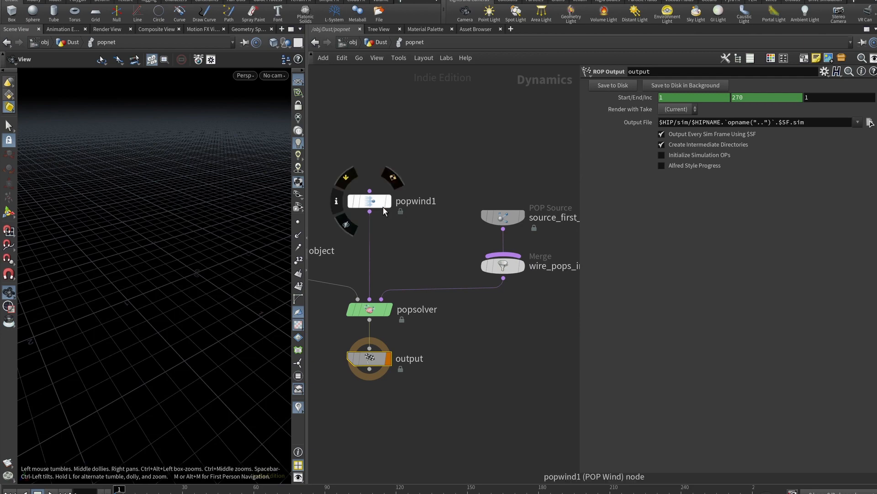
- Inspect the Source and Birth settings of the POP source for the first input
{"action": "left_click", "coordinate": [502, 219]}
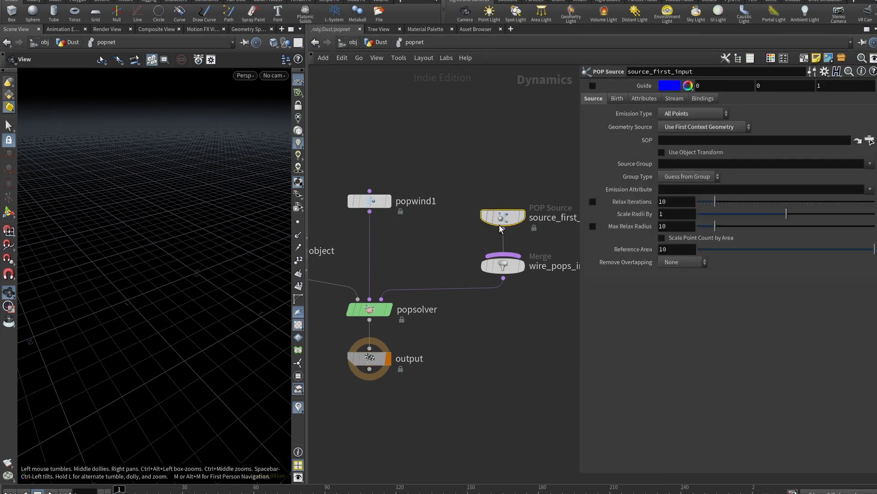
{"action": "left_click", "coordinate": [640, 99]}
{"action": "left_click", "coordinate": [594, 99]}
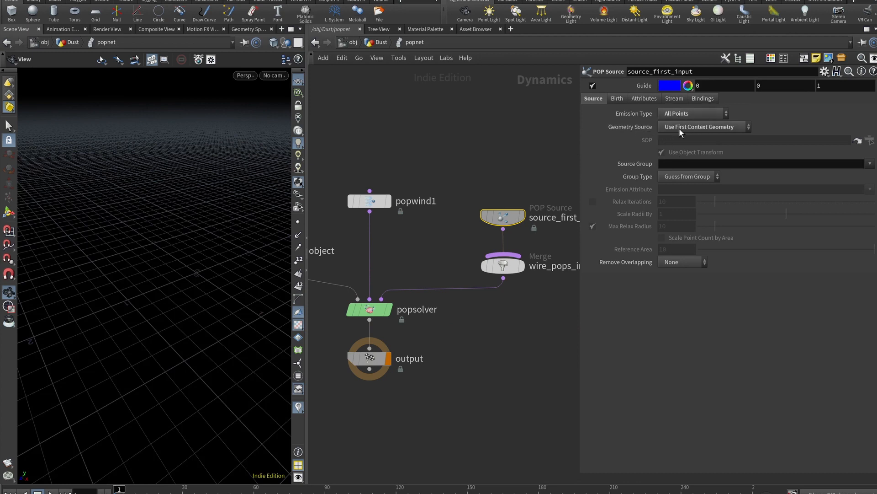
- Inspect popwind1's air resistance and noise settings and play the dust particle simulation
{"action": "middle_click_drag", "start_coordinate": [412, 261], "coordinate": [475, 262]}
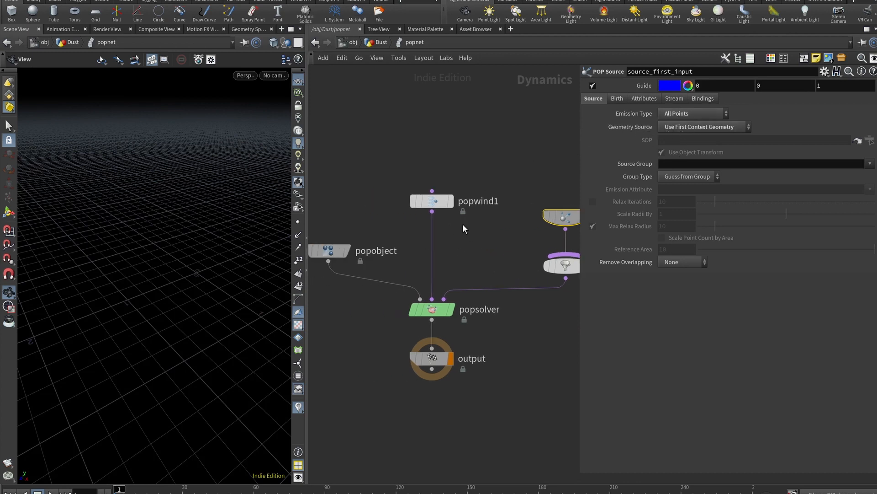
{"action": "left_click", "coordinate": [430, 201]}
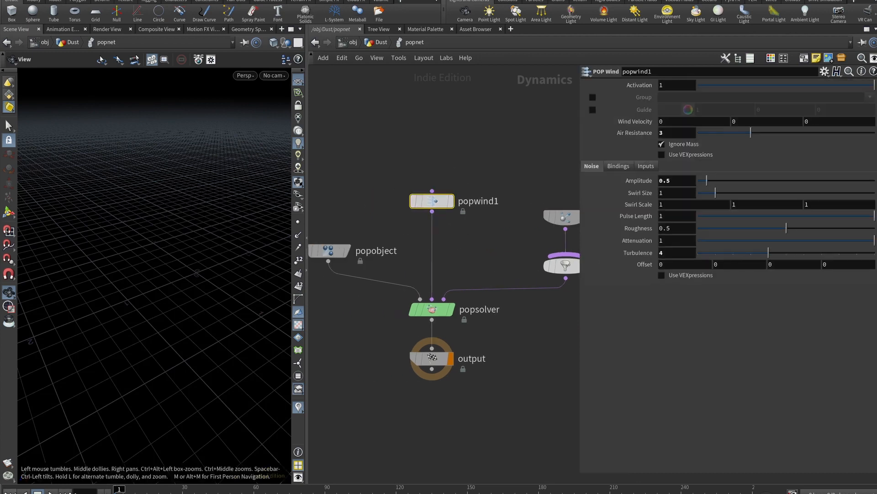
{"action": "left_click", "coordinate": [51, 493]}
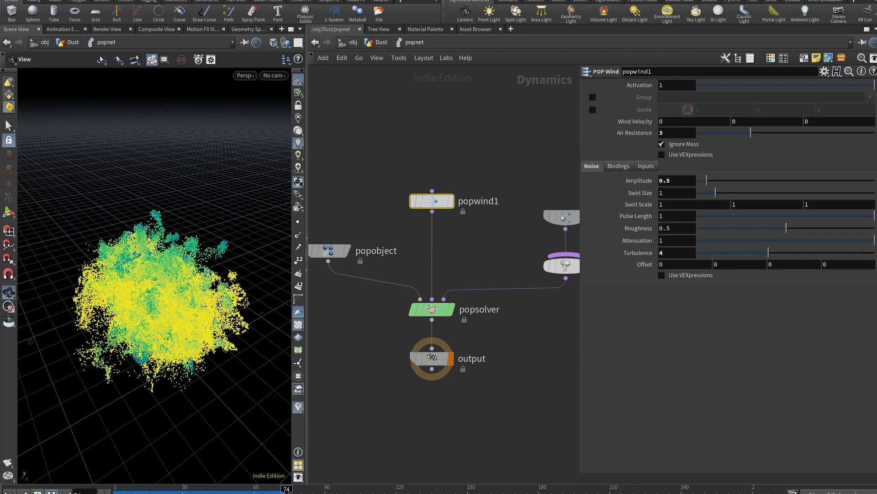
- Return to the Dust network and display the output of color1
{"action": "key", "text": "u"}
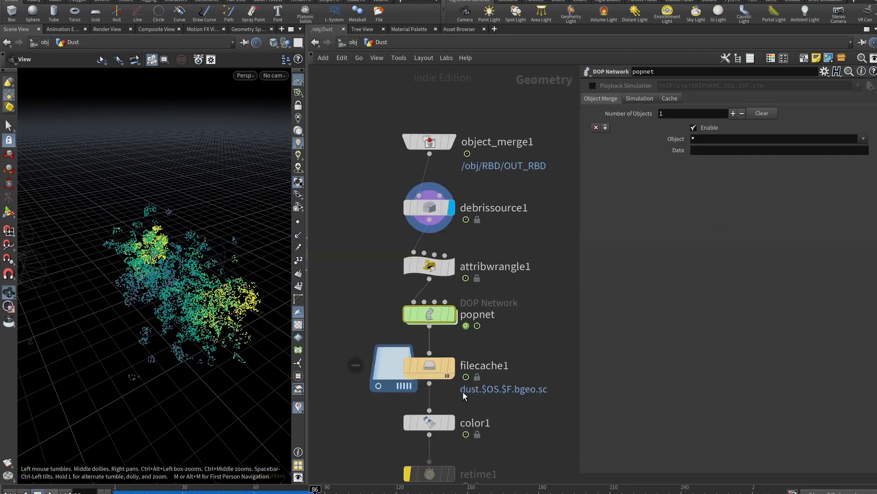
{"action": "middle_click_drag", "start_coordinate": [533, 413], "coordinate": [494, 227]}
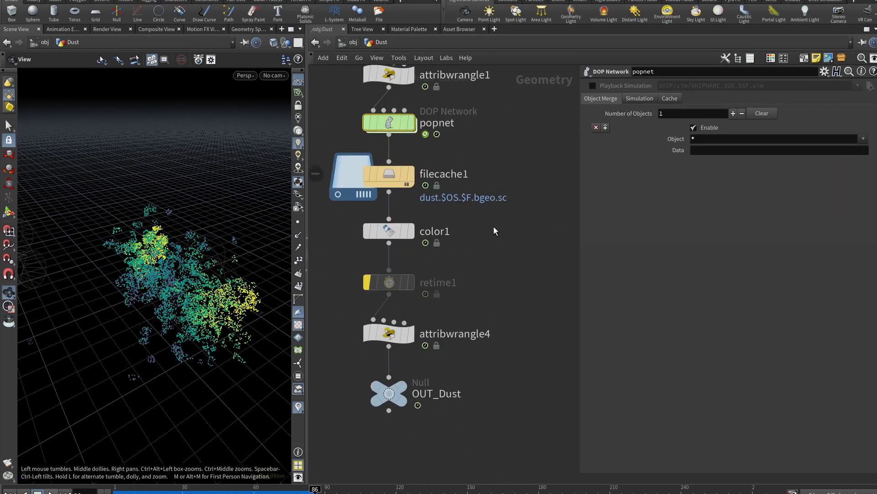
{"action": "left_click", "coordinate": [413, 231]}
{"action": "left_click", "coordinate": [400, 237]}
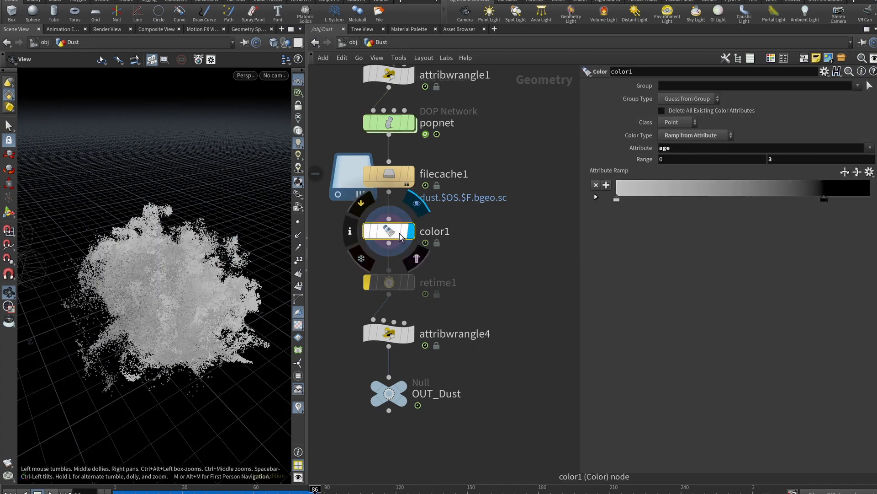
- Examine the Age Attribute and Life Span settings on debrissource1
{"action": "middle_click_drag", "start_coordinate": [524, 219], "coordinate": [516, 259]}
{"action": "middle_click_drag", "start_coordinate": [327, 103], "coordinate": [356, 155]}
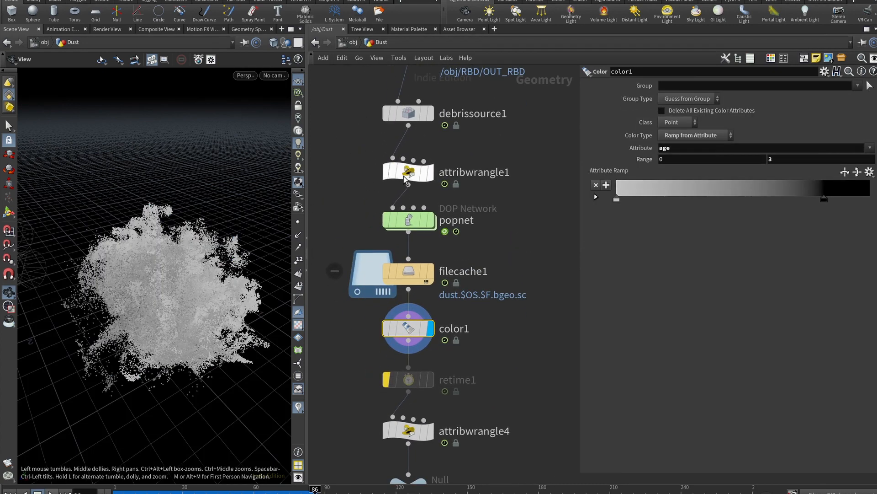
{"action": "left_click", "coordinate": [408, 113]}
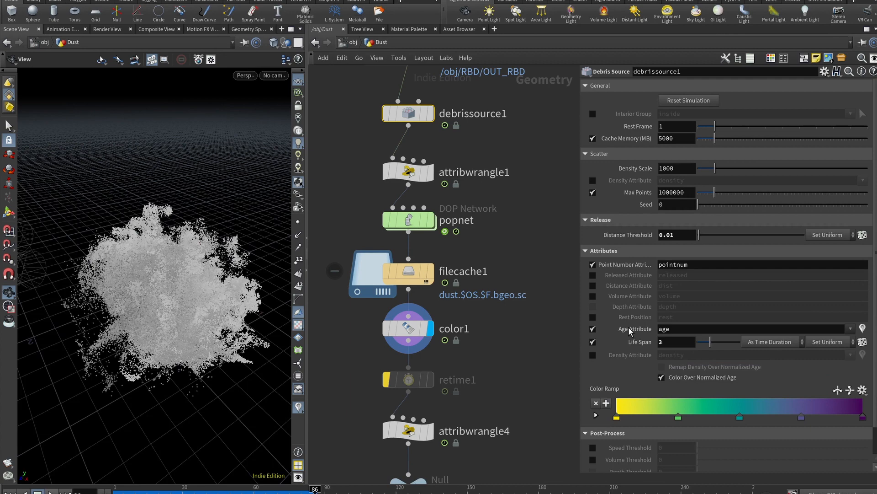
{"action": "mouse_move", "coordinate": [414, 378]}
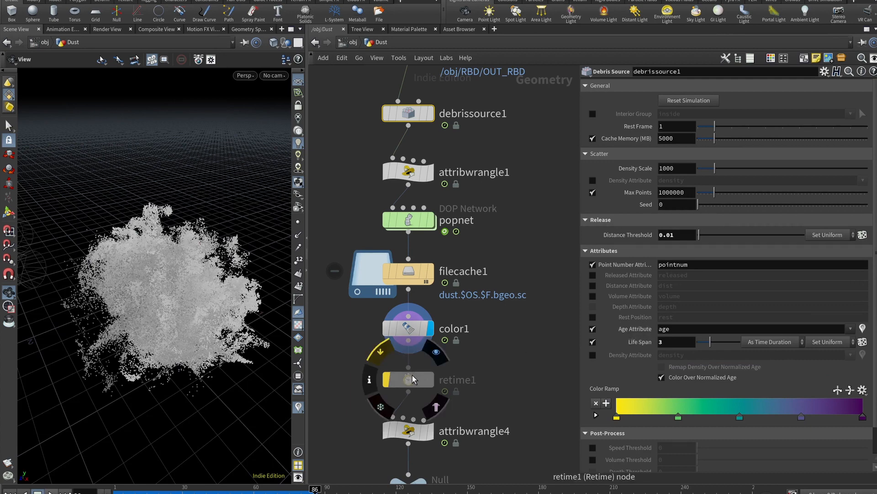
- Try an earlier black stop on color1's age ramp, and settle it at about three quarters of the ramp
{"action": "left_click", "coordinate": [405, 329]}
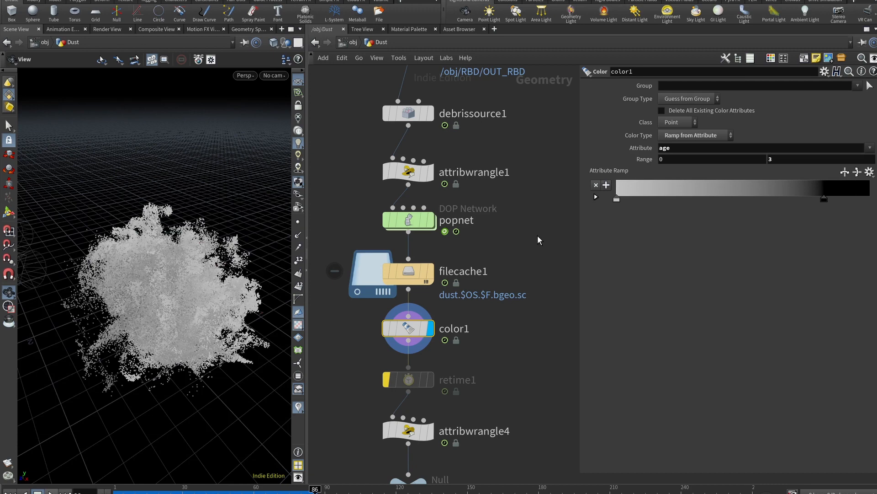
{"action": "left_click_drag", "start_coordinate": [824, 198], "coordinate": [687, 203]}
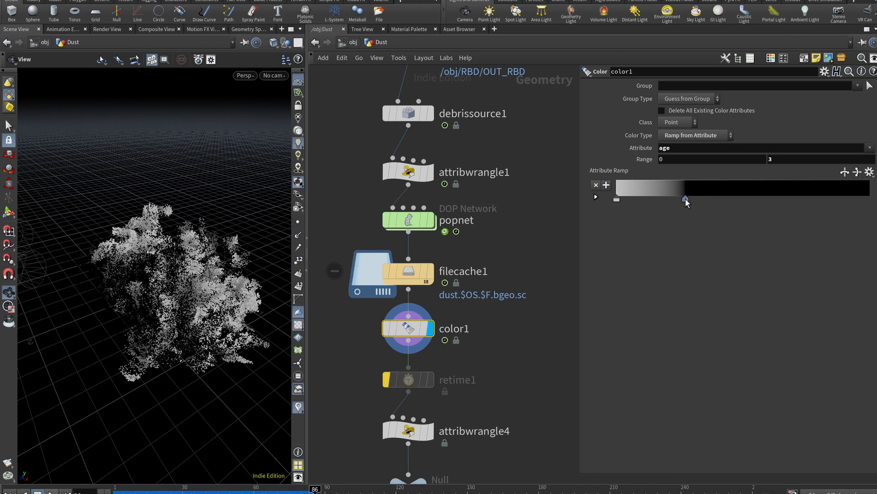
{"action": "left_click_drag", "start_coordinate": [687, 203], "coordinate": [802, 203]}
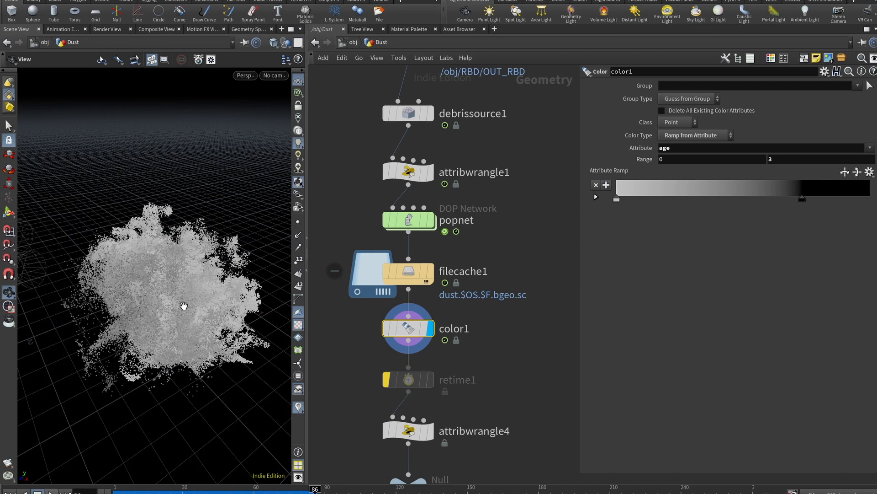
- Inspect retime1's settings and attribwrangle4's velocity multipliers, and return to the object level
{"action": "left_click", "coordinate": [408, 379]}
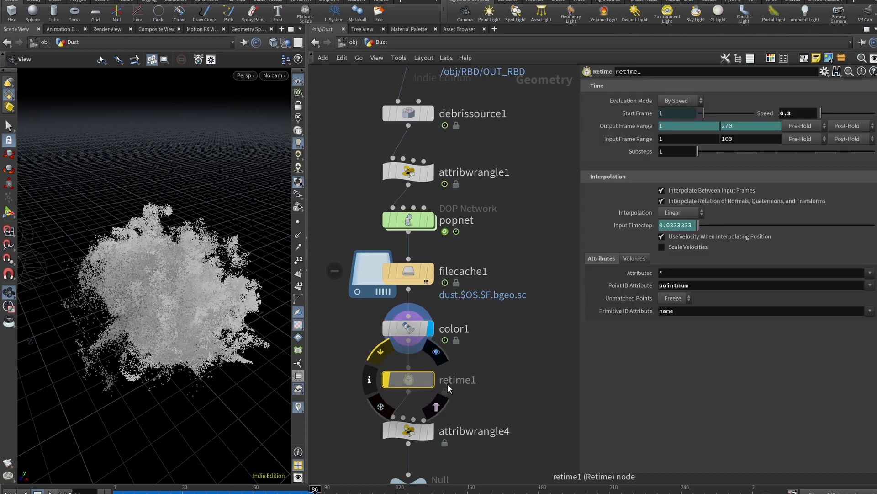
{"action": "left_click", "coordinate": [386, 429]}
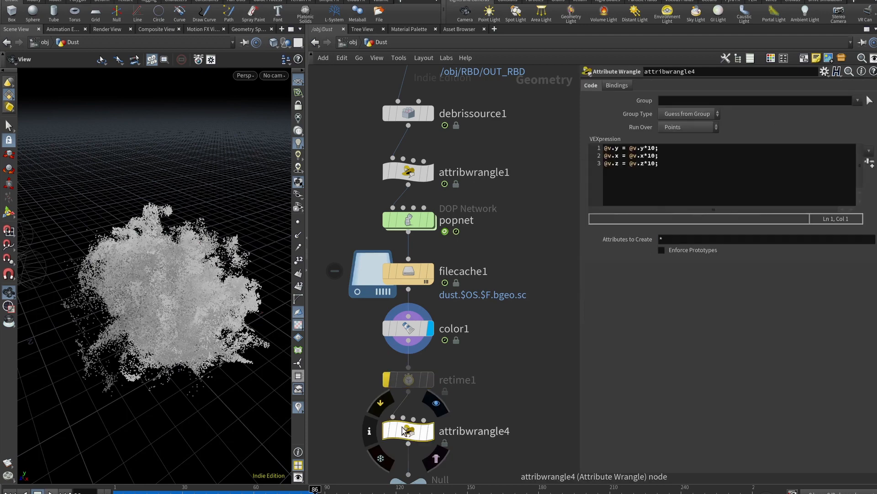
{"action": "left_click", "coordinate": [353, 42]}
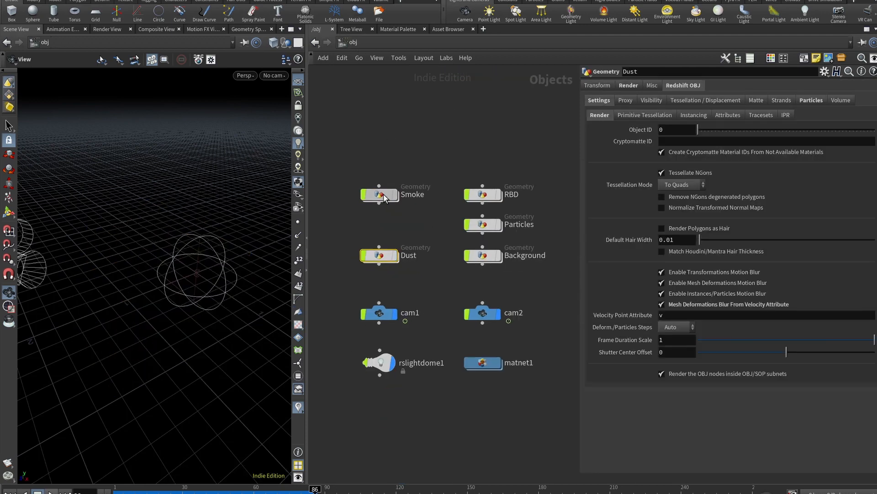
- Open the Smoke network and inspect object_merge1's reference to /obj/RBD/OUT_Opacity
{"action": "left_click", "coordinate": [381, 195]}
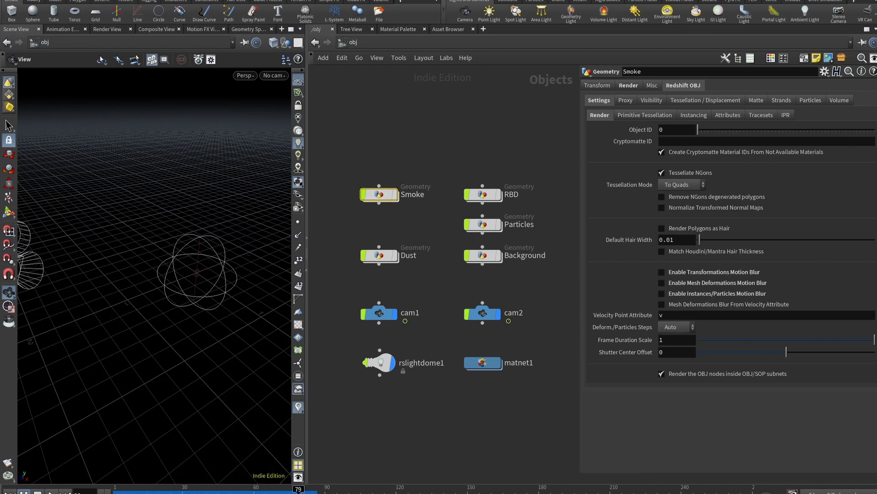
{"action": "double_click", "coordinate": [357, 188]}
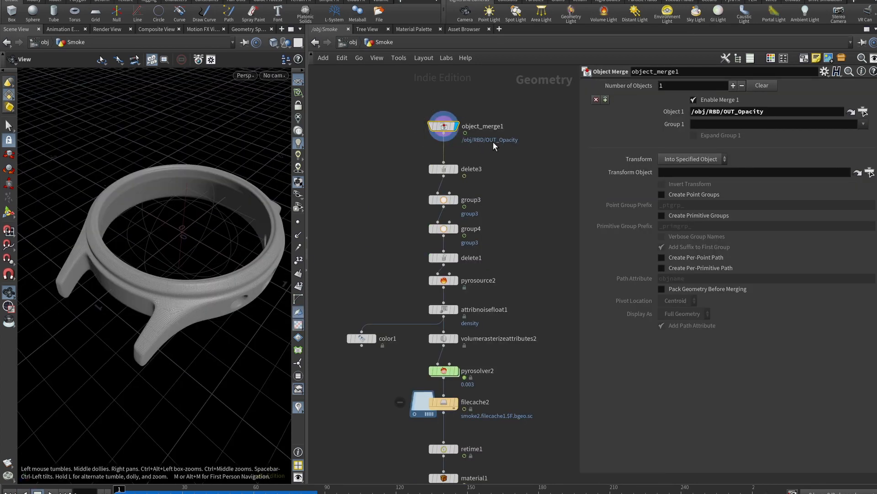
{"action": "left_click", "coordinate": [797, 111]}
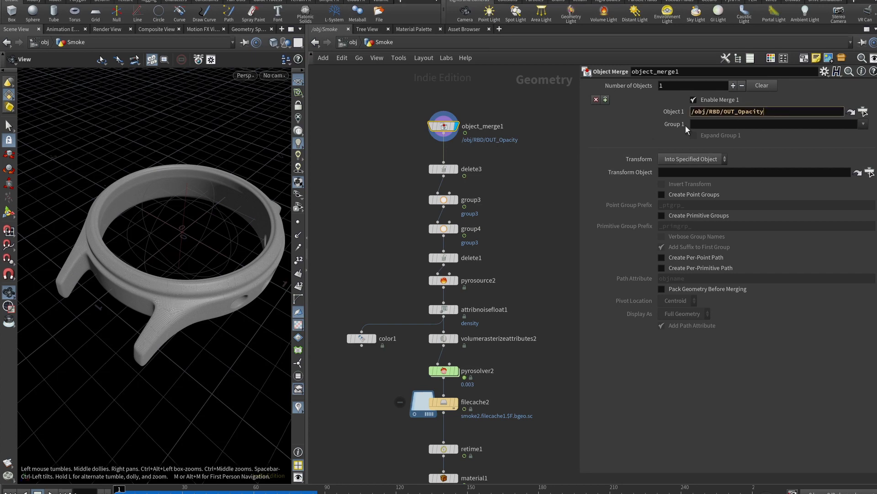
{"action": "left_click", "coordinate": [444, 169]}
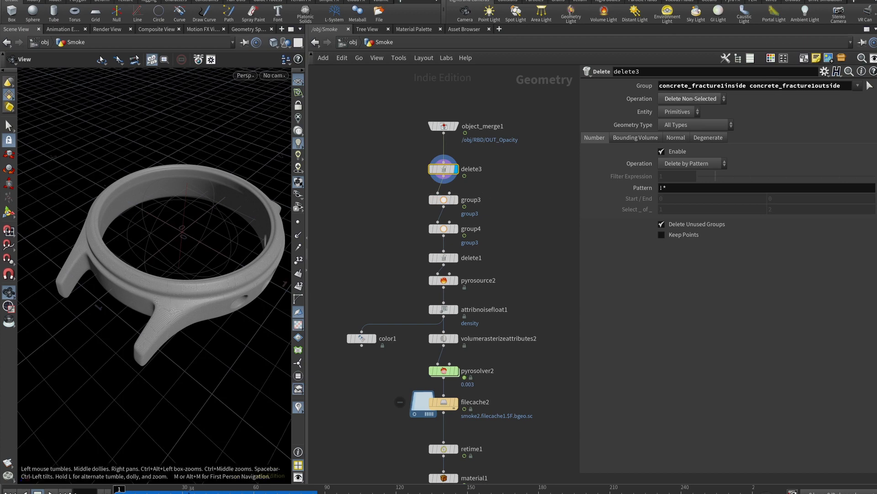
{"action": "left_click", "coordinate": [184, 489]}
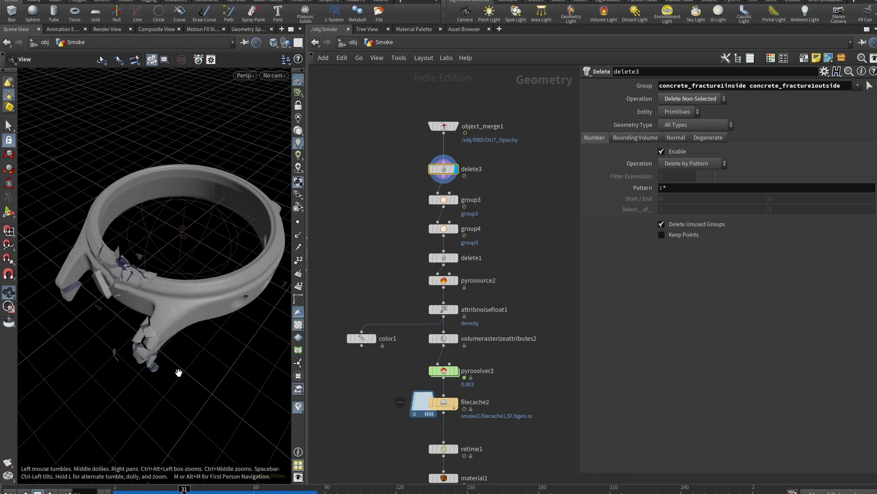
{"action": "left_click", "coordinate": [253, 489]}
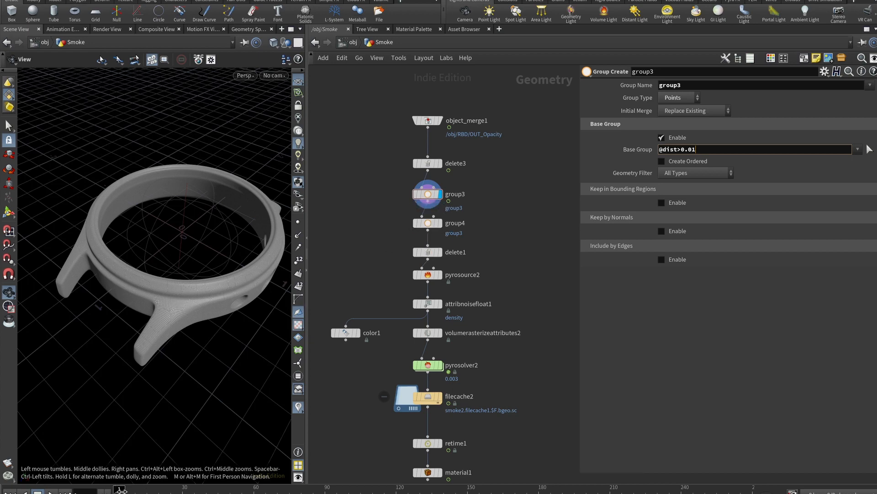
{"action": "mouse_move", "coordinate": [123, 490]}
{"action": "left_mouse_down"}
{"action": "mouse_move", "coordinate": [215, 491]}
{"action": "mouse_move", "coordinate": [184, 492]}
{"action": "left_mouse_up"}
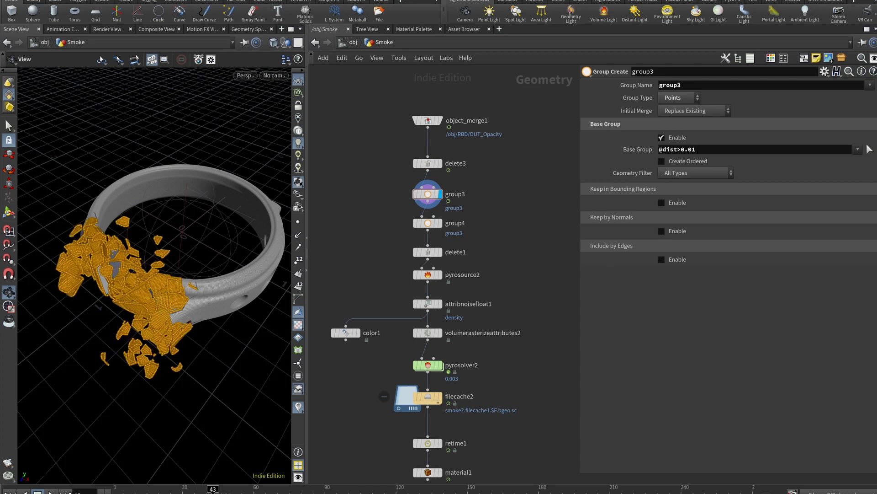
{"action": "mouse_move", "coordinate": [432, 276]}
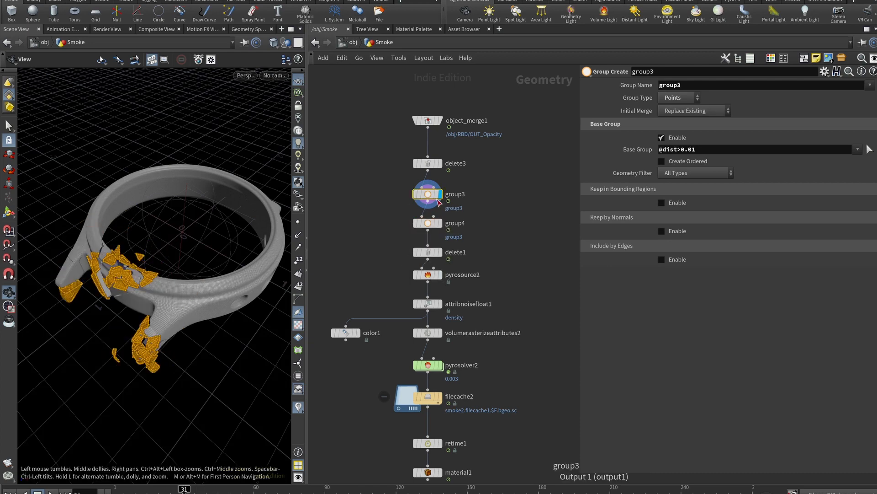
{"action": "left_click", "coordinate": [431, 224]}
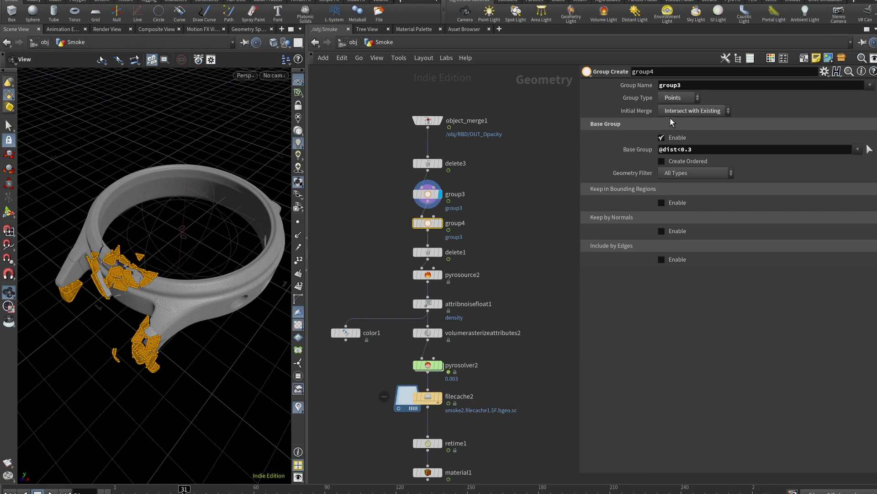
{"action": "left_click", "coordinate": [698, 150]}
{"action": "left_click_drag", "start_coordinate": [186, 491], "coordinate": [203, 493]}
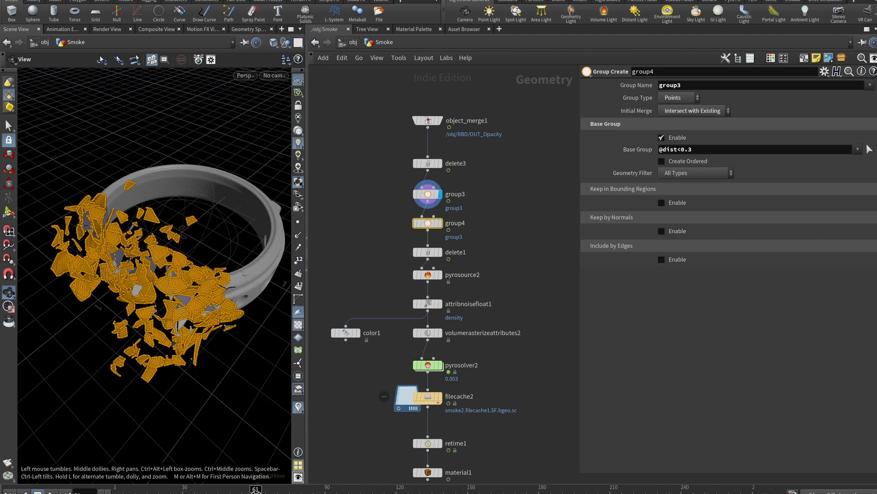
{"action": "left_click", "coordinate": [253, 491]}
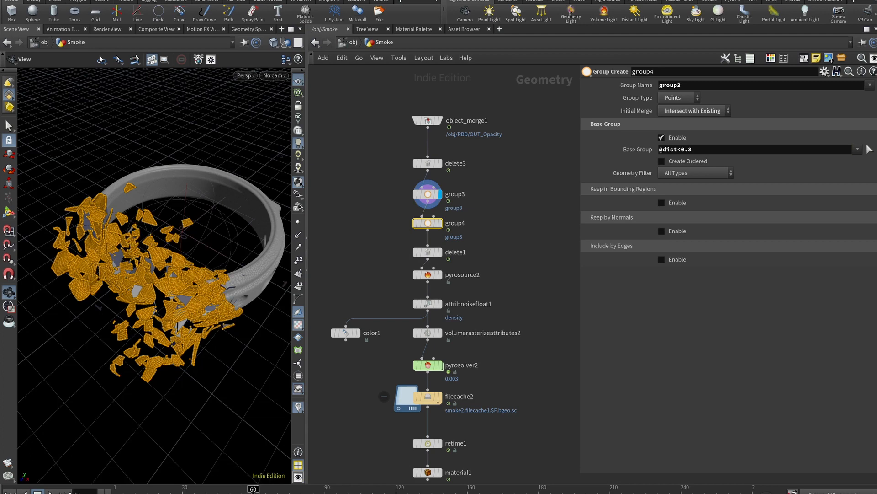
{"action": "left_click", "coordinate": [441, 223]}
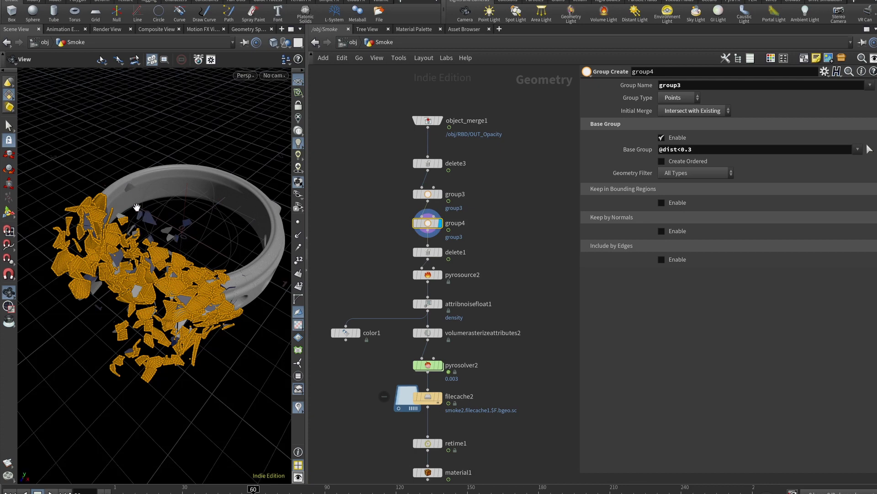
- Display delete1, inspect its group3 filter, and return the timeline to the first frame
{"action": "left_click", "coordinate": [431, 255]}
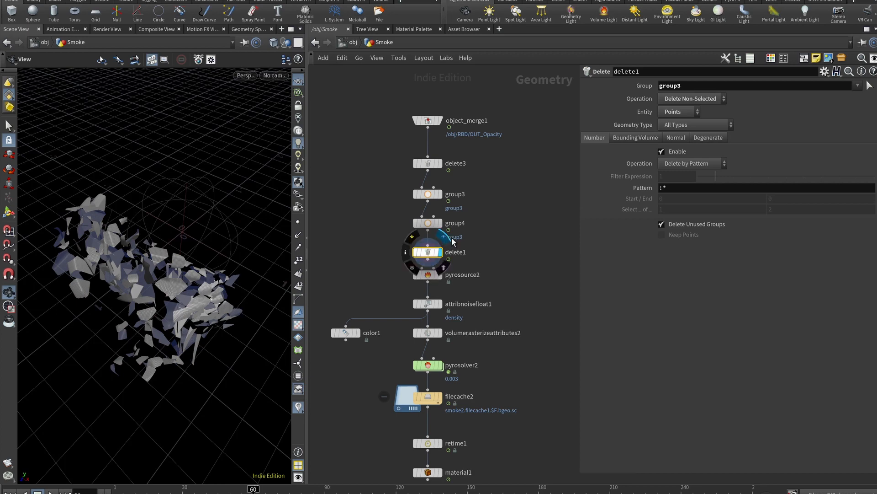
{"action": "left_click", "coordinate": [692, 88]}
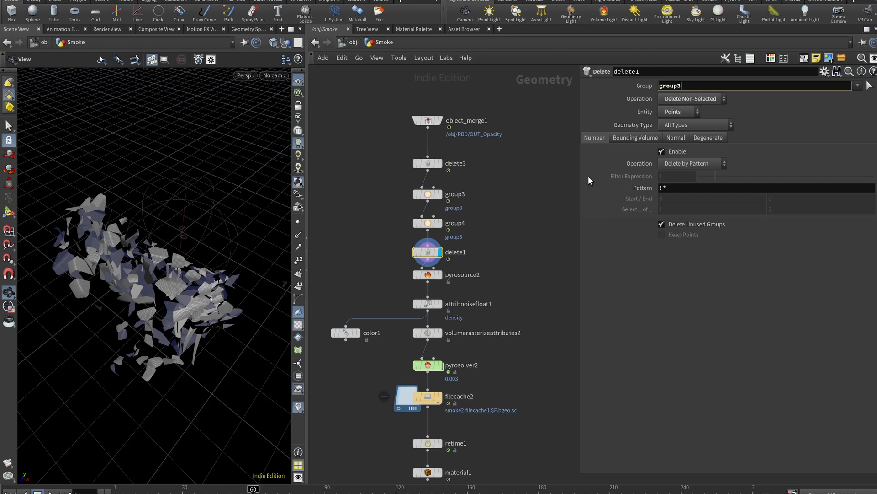
{"action": "left_click", "coordinate": [129, 489]}
{"action": "left_click_drag", "start_coordinate": [152, 491], "coordinate": [118, 491]}
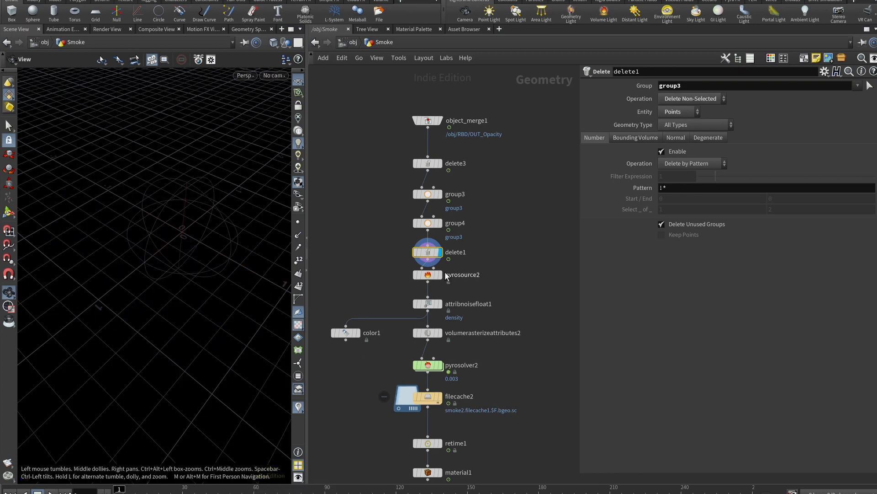
- Display pyrosource2, review its Particle Separation, and initialize it with the Source Smoke preset
{"action": "left_click", "coordinate": [427, 275]}
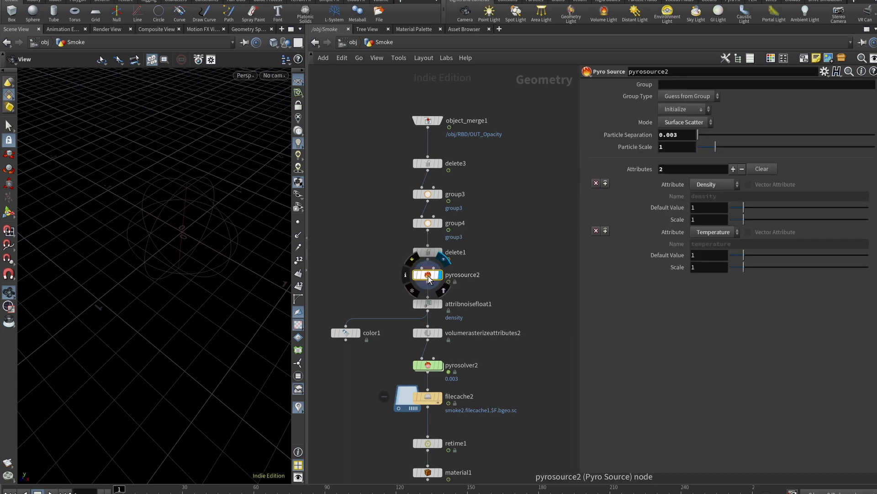
{"action": "left_click", "coordinate": [681, 137]}
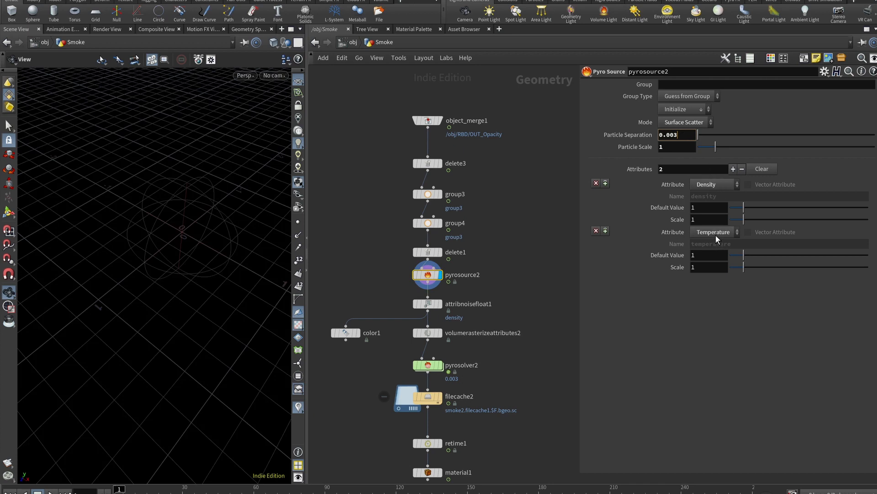
{"action": "left_click", "coordinate": [700, 112]}
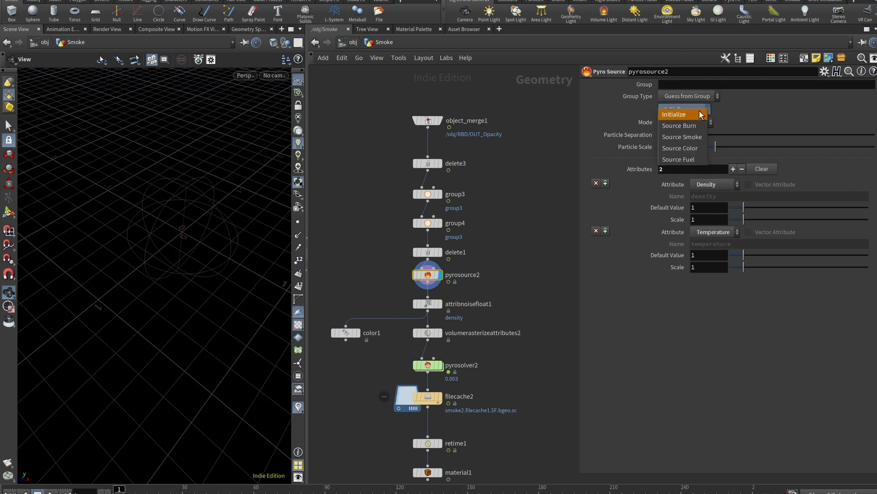
{"action": "left_click", "coordinate": [696, 137]}
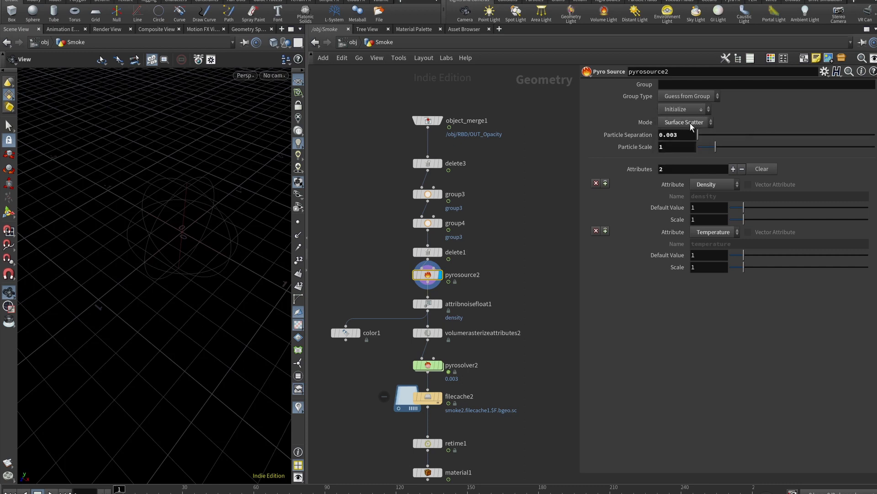
{"action": "mouse_move", "coordinate": [428, 277]}
{"action": "left_click", "coordinate": [685, 135]}
- Display attribnoisefloat1, play the first frames to preview its points, and rewind to the start
{"action": "left_click", "coordinate": [428, 306]}
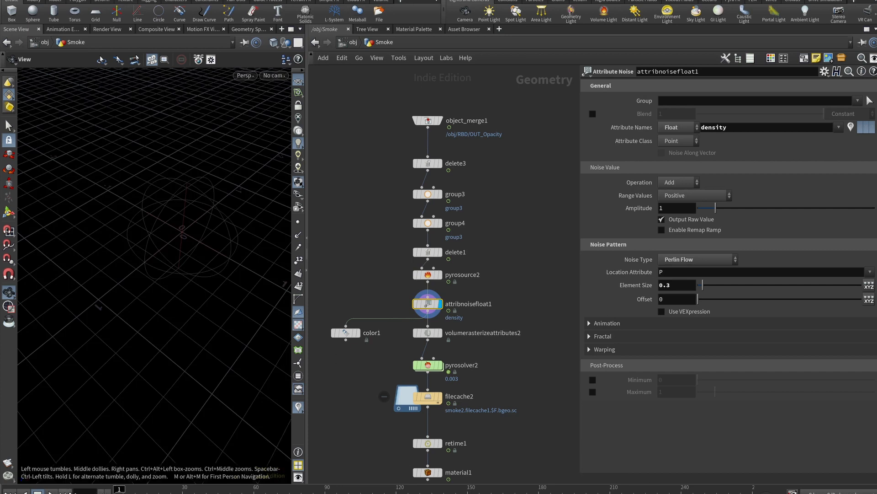
{"action": "left_click", "coordinate": [52, 492]}
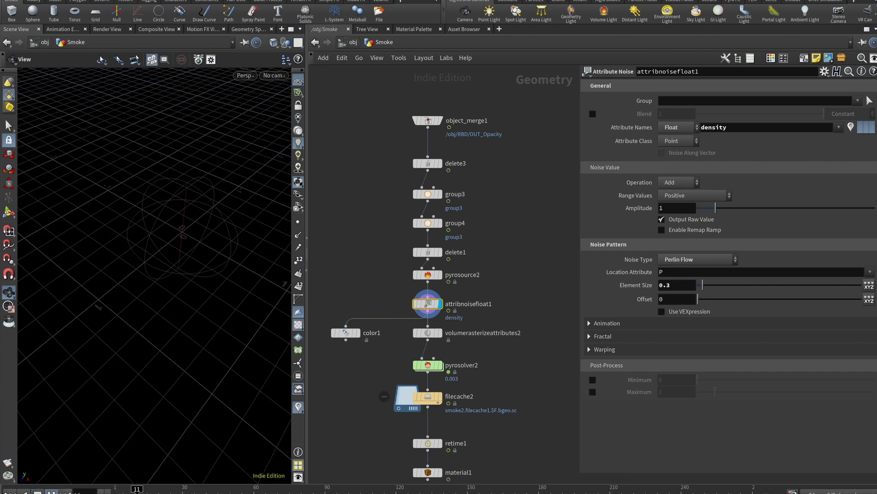
{"action": "left_click", "coordinate": [38, 492]}
{"action": "left_click", "coordinate": [9, 492]}
- Set pyrosource2's Particle Separation to 0.01 and play the timeline to preview the scattered points
{"action": "left_click", "coordinate": [423, 277]}
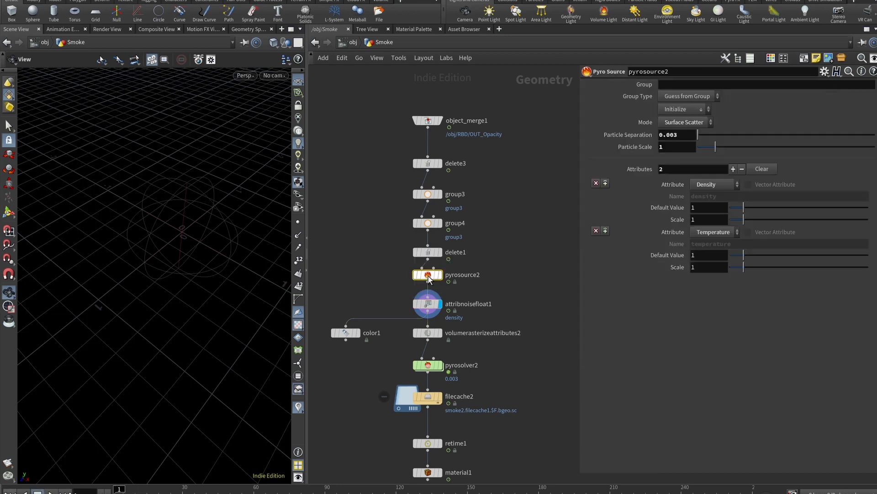
{"action": "left_click", "coordinate": [686, 136]}
{"action": "type", "text": "0.01"}
{"action": "key", "text": "Return"}
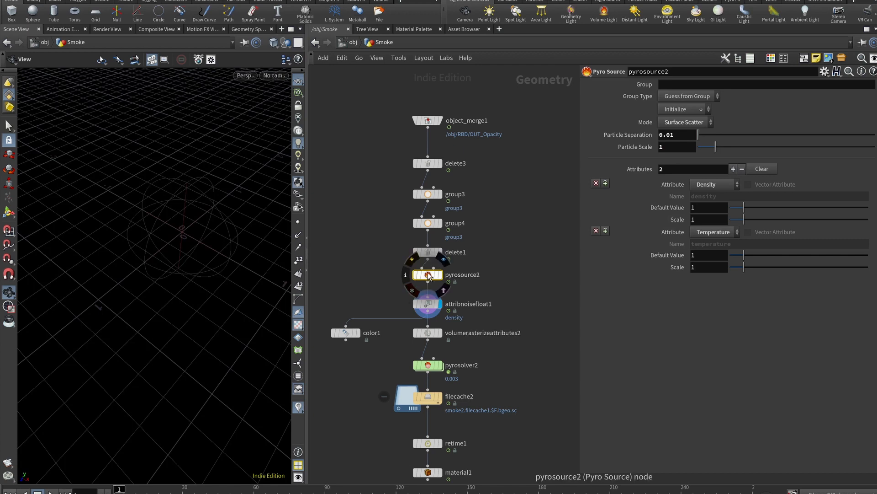
{"action": "left_click", "coordinate": [50, 491]}
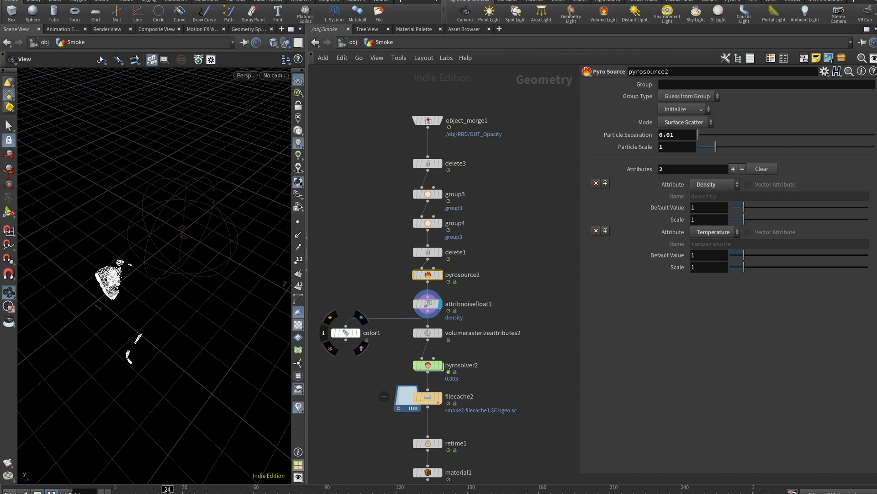
- Inspect attribnoisefloat1's density attribute name and noise Element Size
{"action": "left_click", "coordinate": [426, 307]}
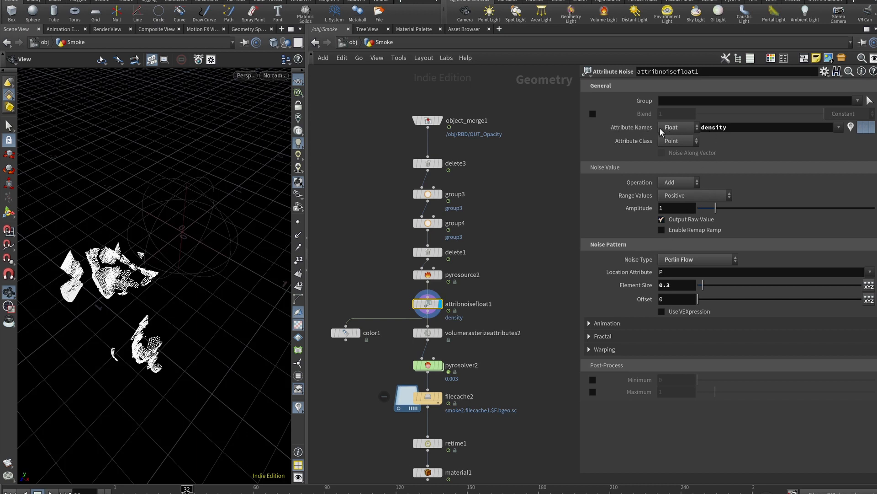
{"action": "double_click", "coordinate": [718, 129]}
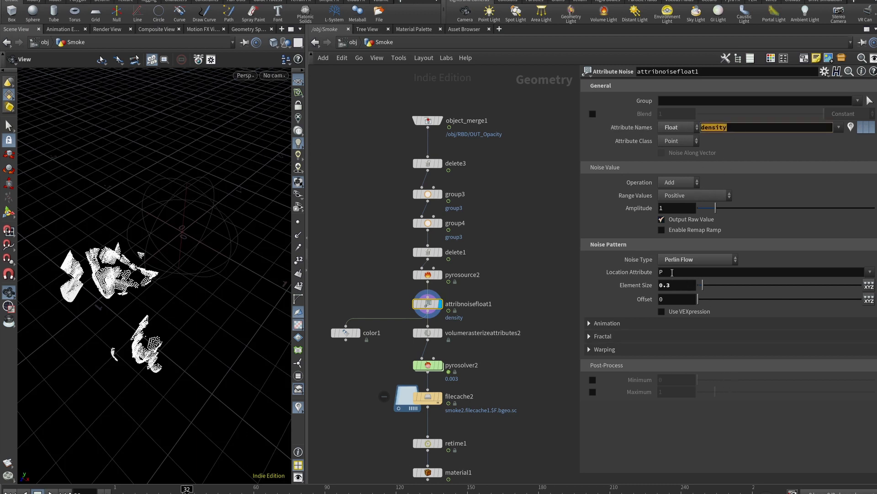
{"action": "left_click", "coordinate": [665, 285]}
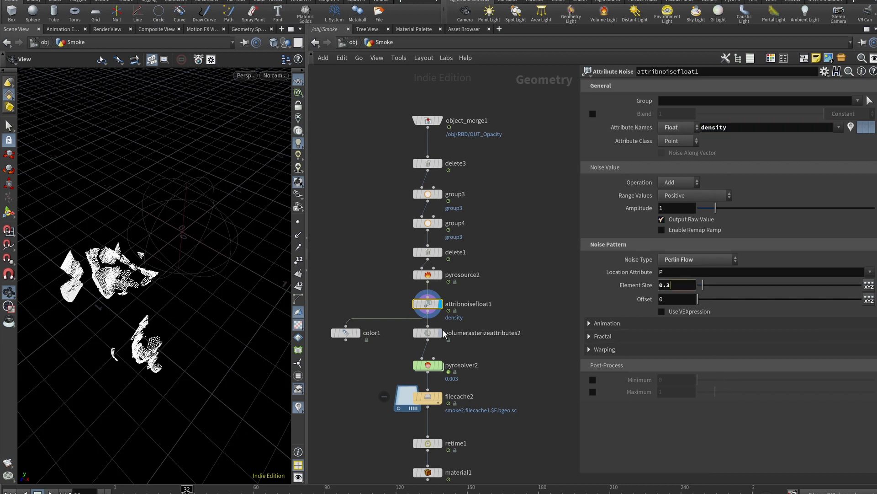
- Inspect color1's source attribute and the range used for its attribute ramp
{"action": "left_click", "coordinate": [346, 333]}
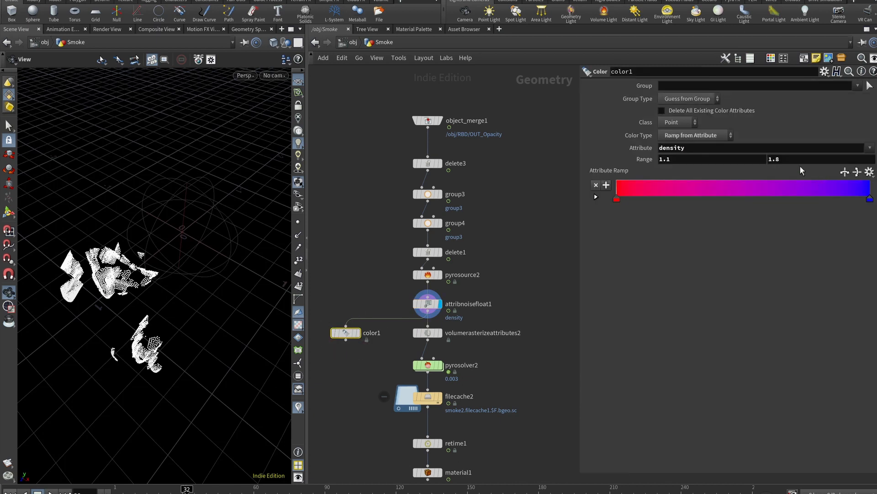
{"action": "double_click", "coordinate": [700, 148]}
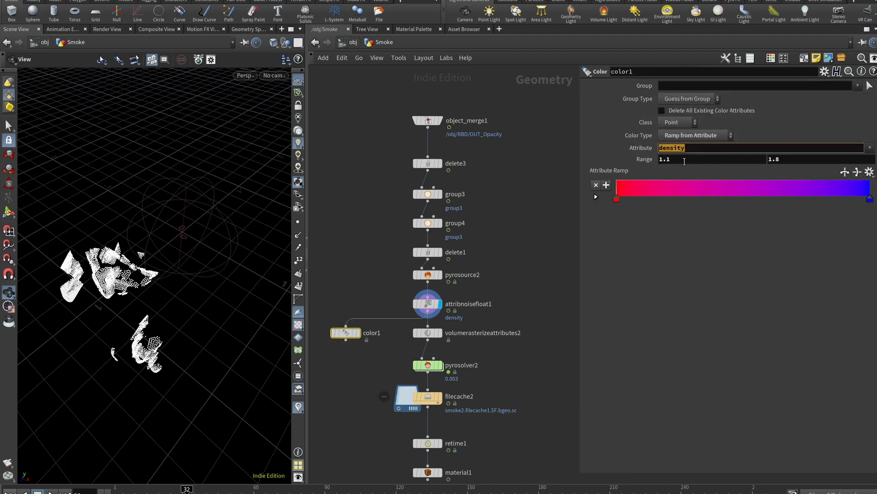
{"action": "left_click", "coordinate": [693, 160]}
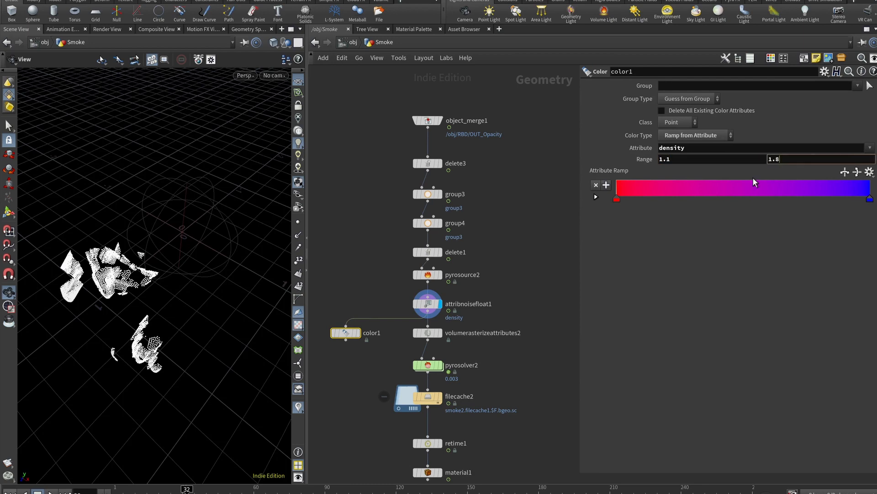
- Sort color1's point data by density to check the value range, and display color1's colored points in the viewport
{"action": "left_click", "coordinate": [247, 28]}
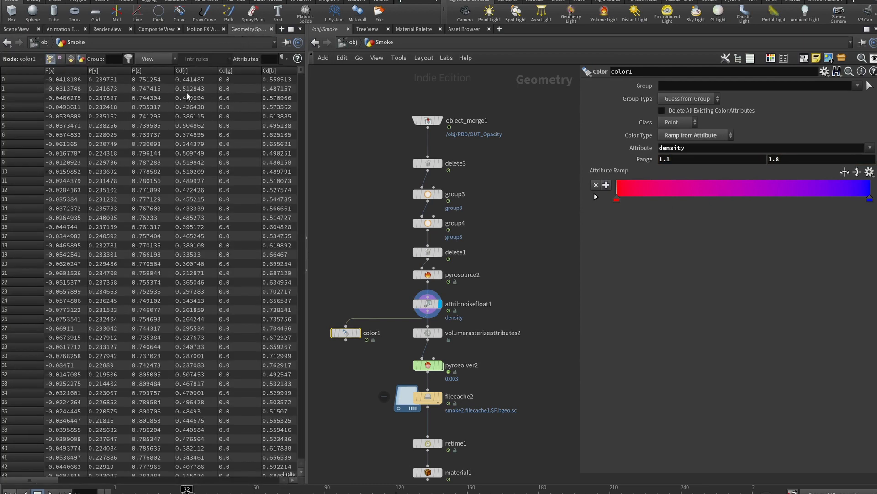
{"action": "left_click_drag", "start_coordinate": [51, 480], "coordinate": [91, 480]}
{"action": "left_click", "coordinate": [167, 70]}
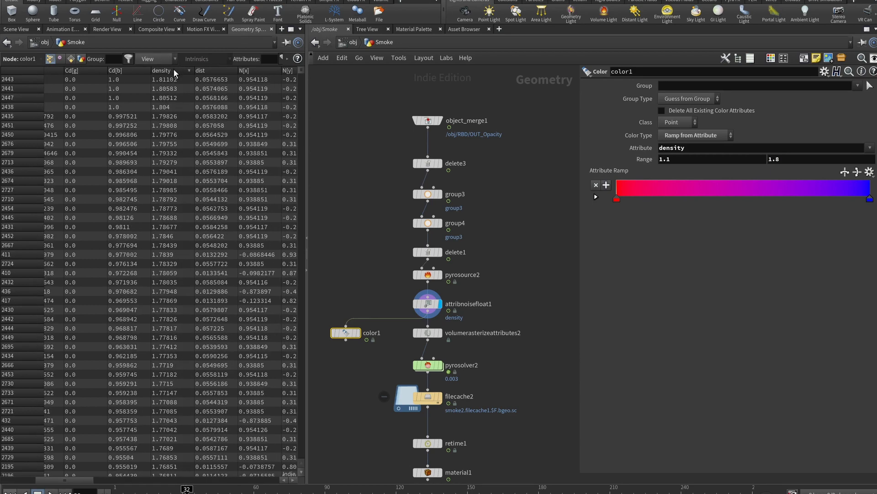
{"action": "left_click", "coordinate": [174, 68]}
{"action": "left_click", "coordinate": [17, 29]}
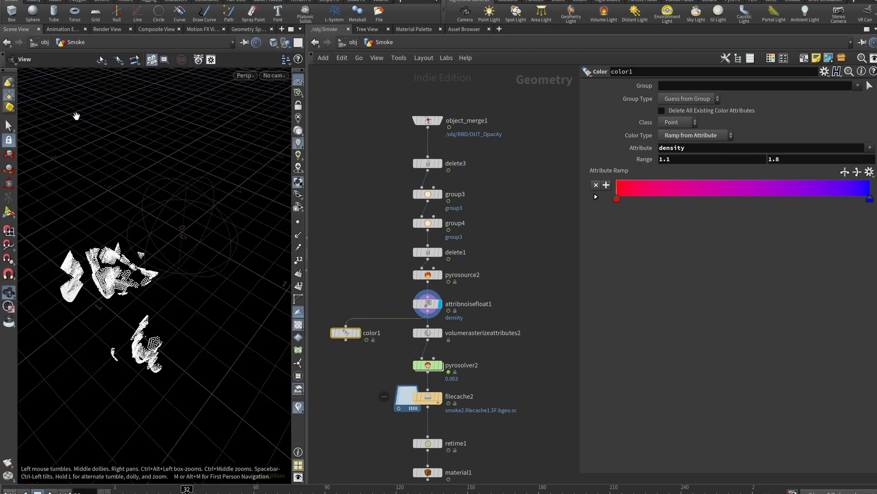
{"action": "left_click", "coordinate": [360, 333]}
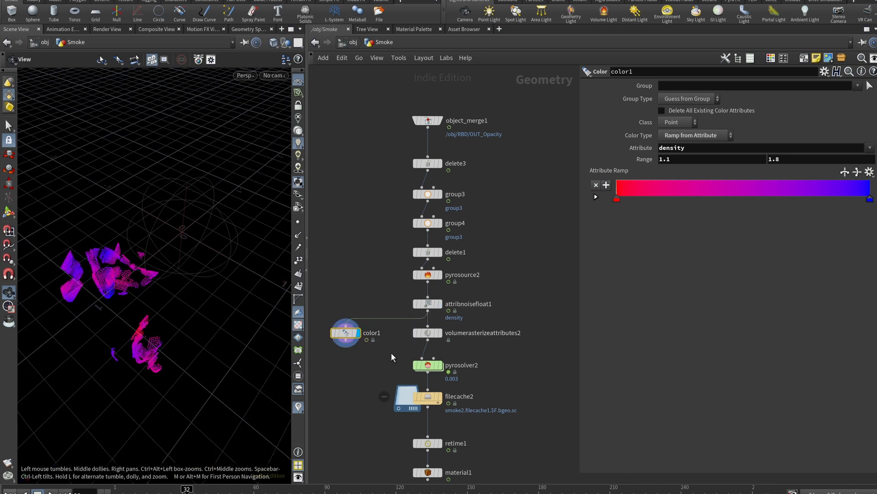
- Display volumerasterizeattributes2 and inspect the density, temperature and v entries in its Attributes setting
{"action": "left_click", "coordinate": [443, 336]}
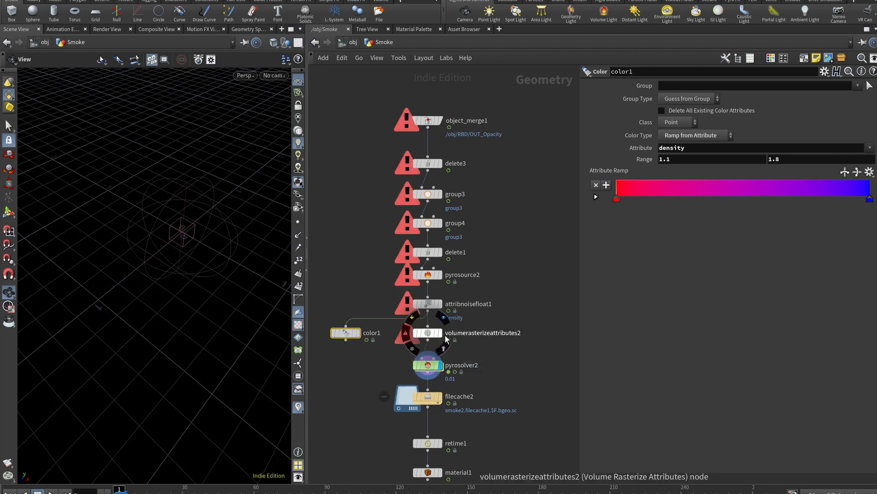
{"action": "left_click", "coordinate": [440, 335]}
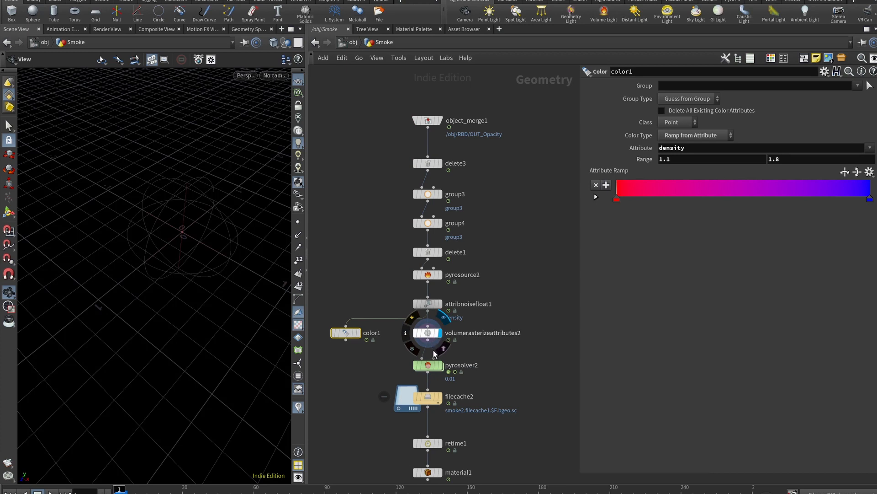
{"action": "left_click", "coordinate": [428, 338]}
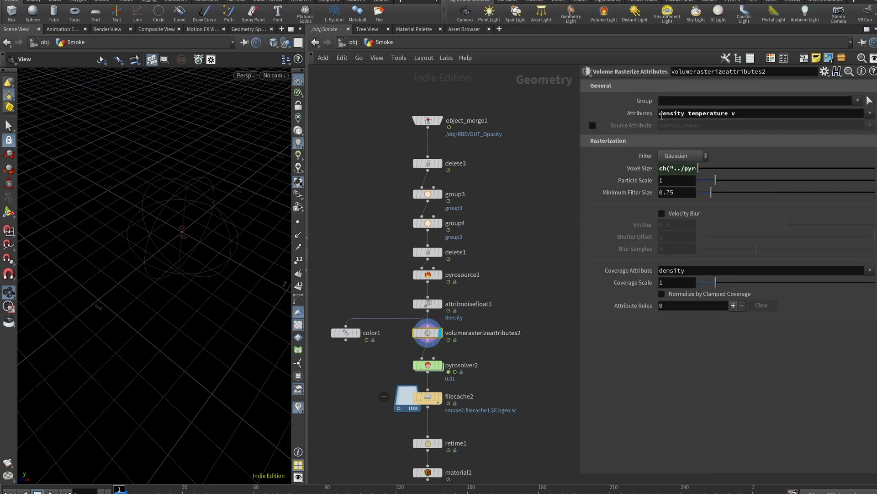
{"action": "left_click", "coordinate": [707, 113]}
{"action": "left_click", "coordinate": [711, 115]}
{"action": "left_click", "coordinate": [738, 114]}
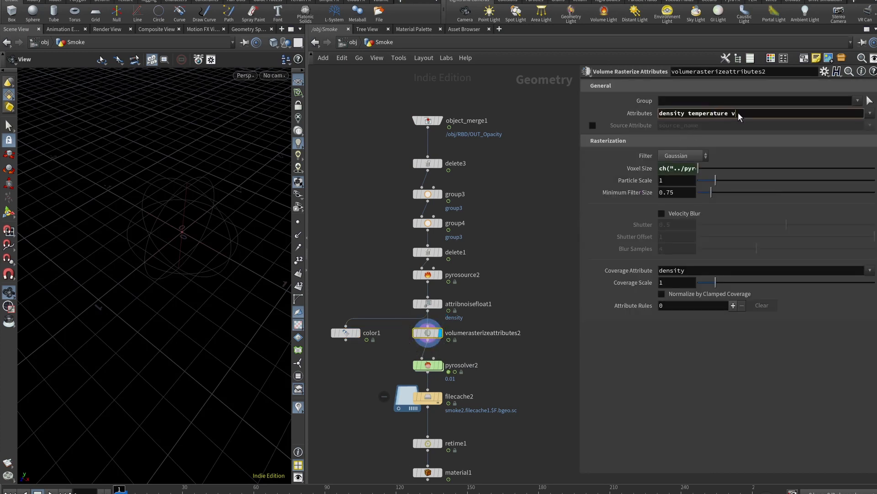
- Link volumerasterizeattributes2's Voxel Size to pyrosource2's Particle Separation by copying the parameter and pasting it as a relative reference
{"action": "left_click", "coordinate": [641, 168]}
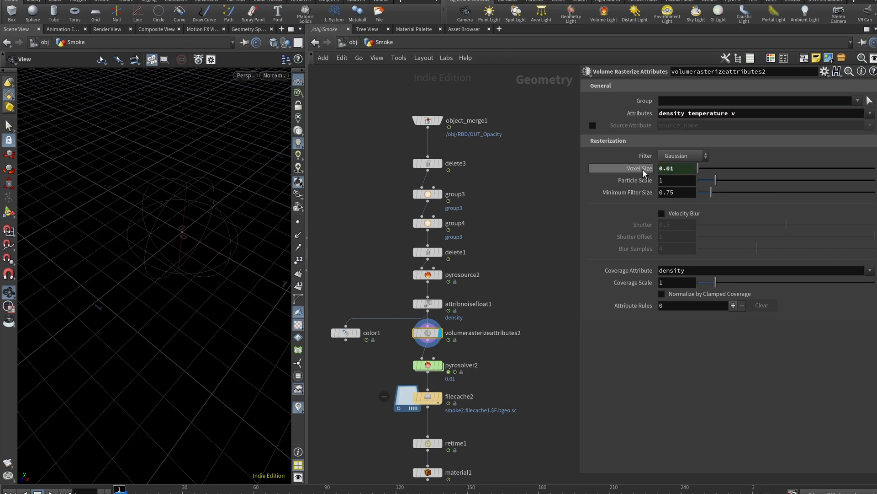
{"action": "left_click", "coordinate": [428, 274]}
{"action": "right_click", "coordinate": [639, 133]}
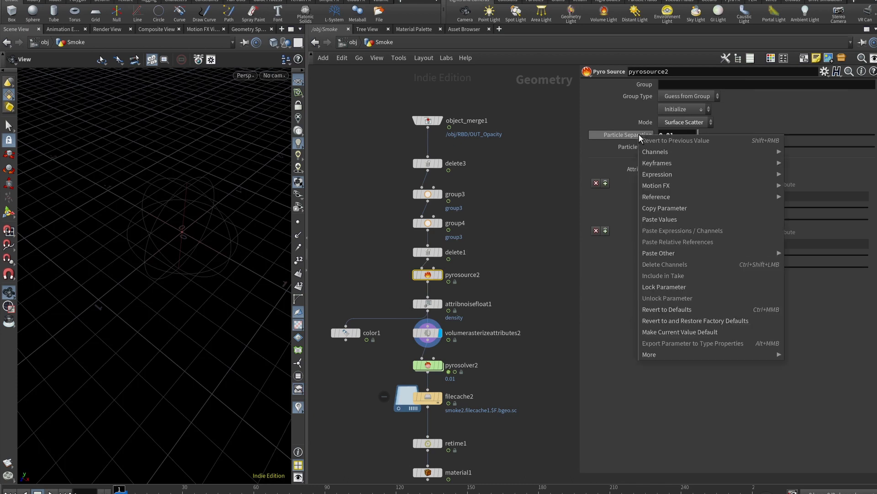
{"action": "left_click", "coordinate": [664, 208]}
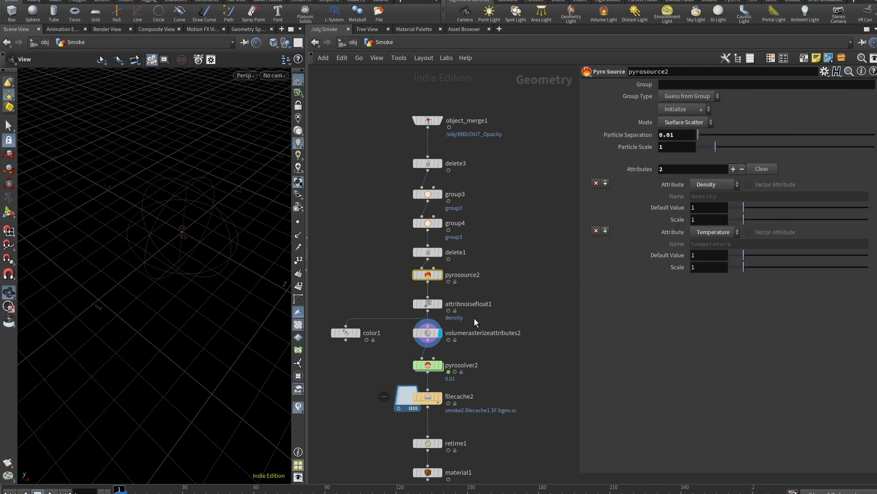
{"action": "left_click", "coordinate": [428, 332]}
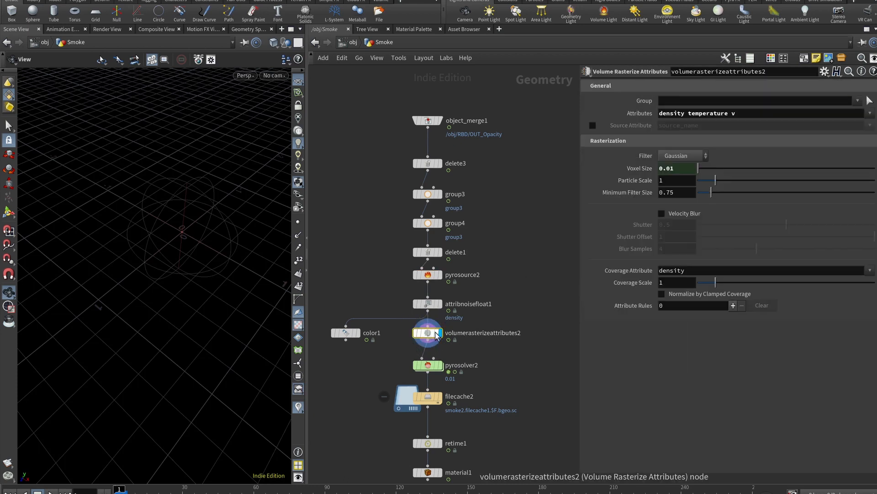
{"action": "right_click", "coordinate": [636, 168]}
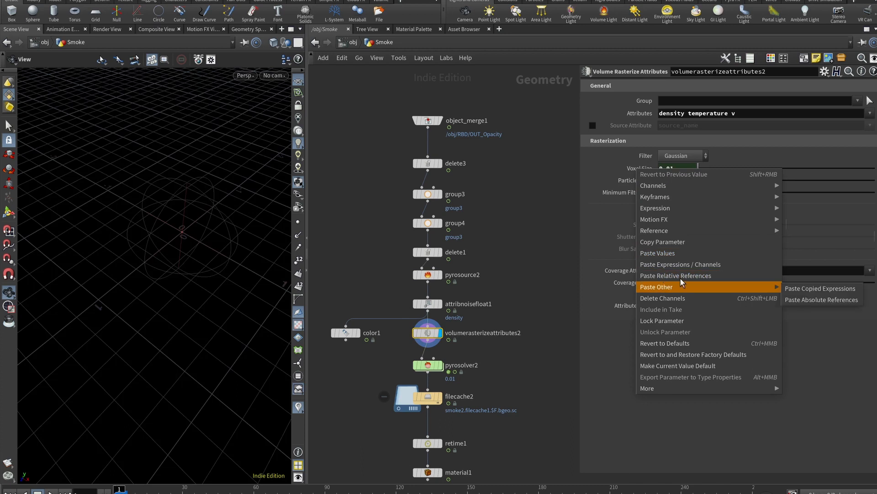
{"action": "left_click", "coordinate": [692, 275]}
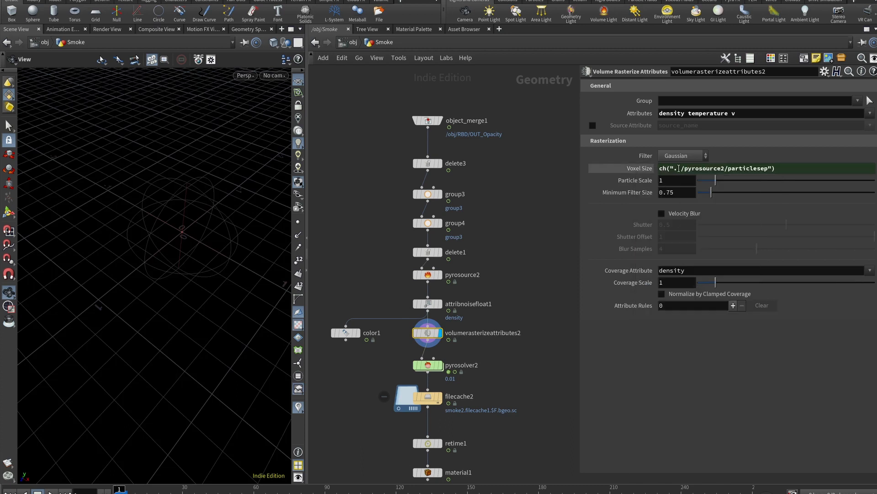
- Check how the voxel size of pyrosolver2 references the particle separation of pyrosource2
{"action": "left_click", "coordinate": [433, 277]}
{"action": "left_click", "coordinate": [421, 366]}
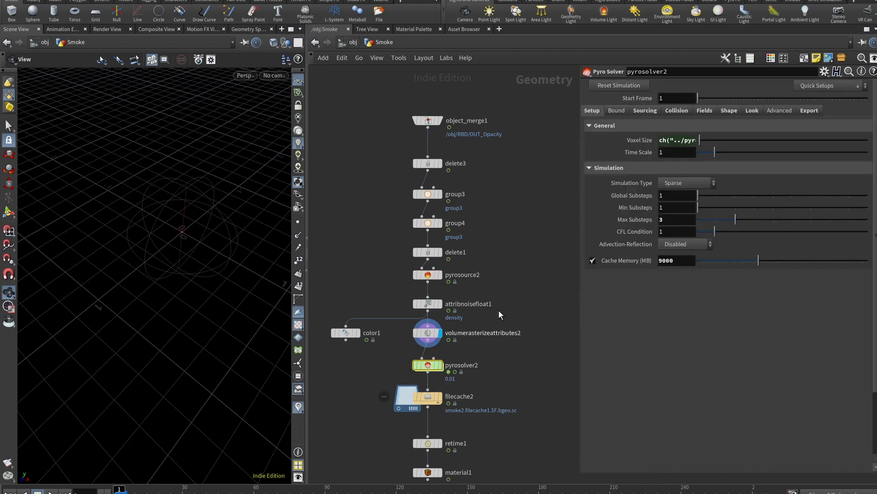
{"action": "left_click", "coordinate": [641, 138]}
{"action": "right_click", "coordinate": [640, 138]}
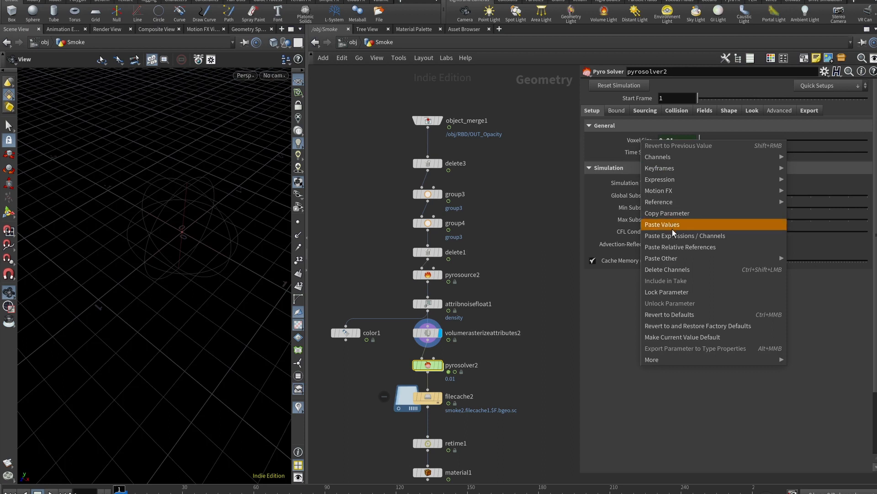
{"action": "left_click", "coordinate": [662, 224]}
{"action": "left_click", "coordinate": [639, 139]}
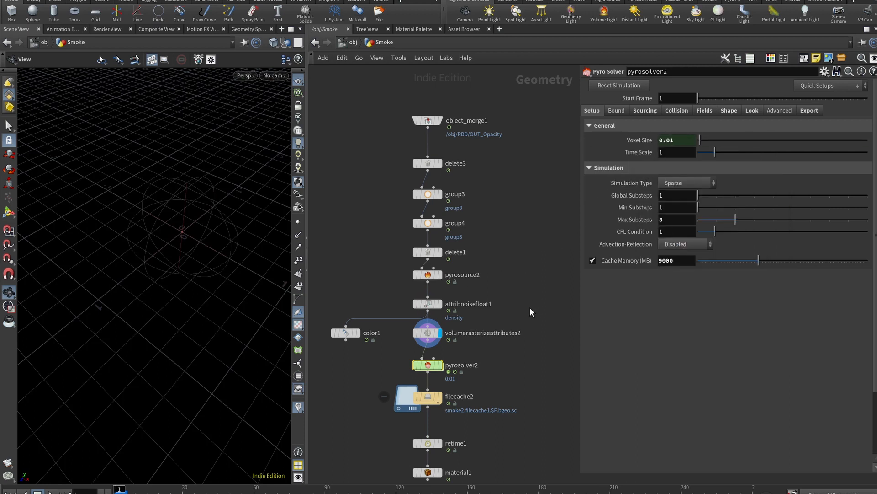
{"action": "left_click", "coordinate": [427, 275]}
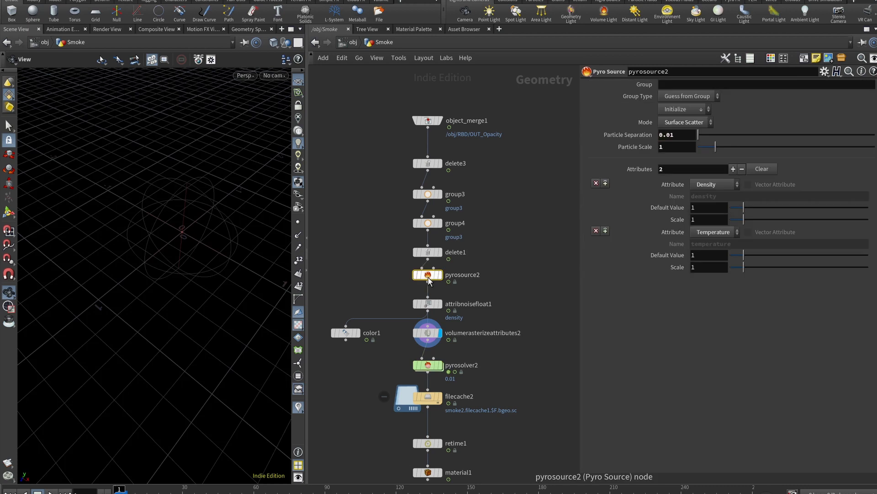
- Review the substeps, source volumes and collision settings of pyrosolver2
{"action": "left_click", "coordinate": [428, 364]}
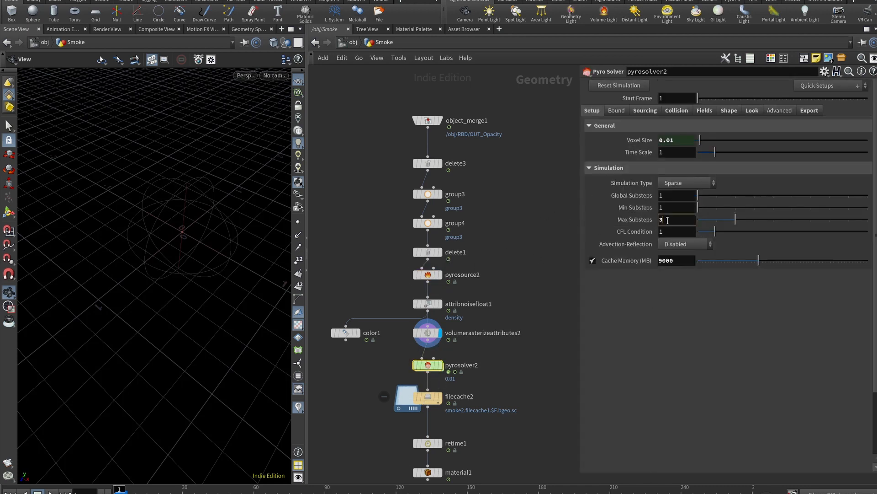
{"action": "left_click", "coordinate": [666, 198]}
{"action": "left_click", "coordinate": [646, 111]}
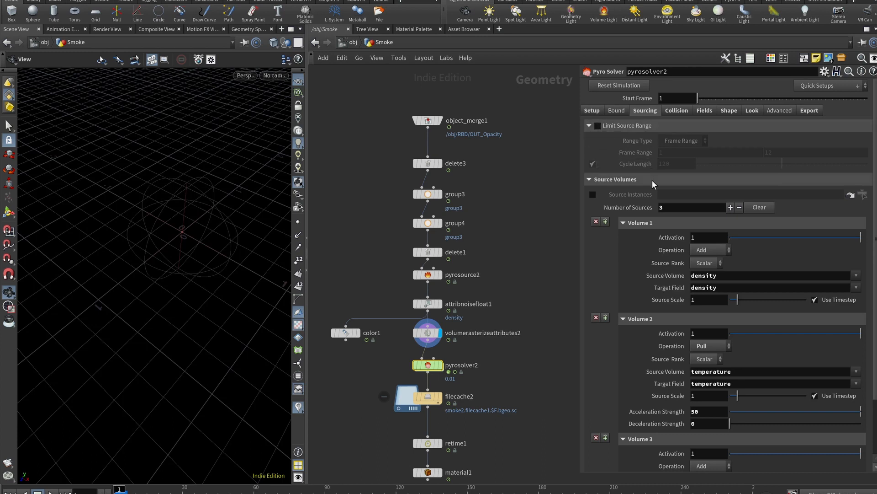
{"action": "scroll", "coordinate": [662, 333], "scroll_direction": "down", "scroll_amount": 3}
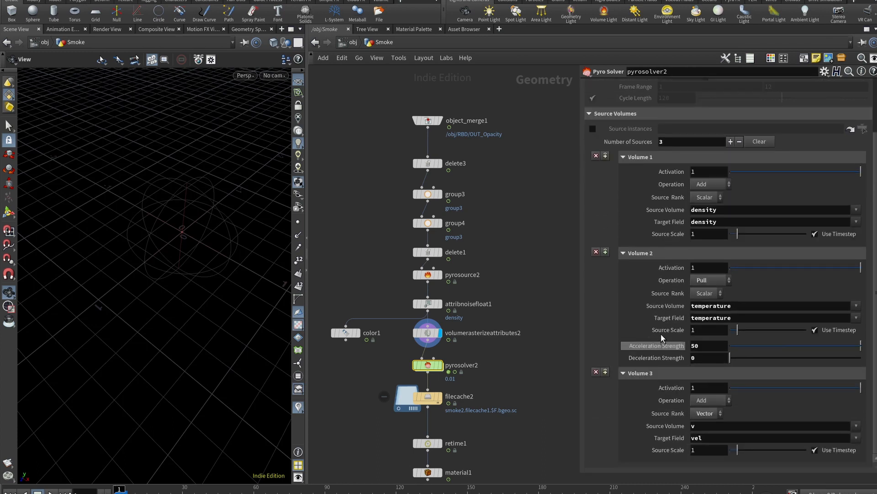
{"action": "scroll", "coordinate": [667, 314], "scroll_direction": "up", "scroll_amount": 5}
{"action": "left_click", "coordinate": [675, 111]}
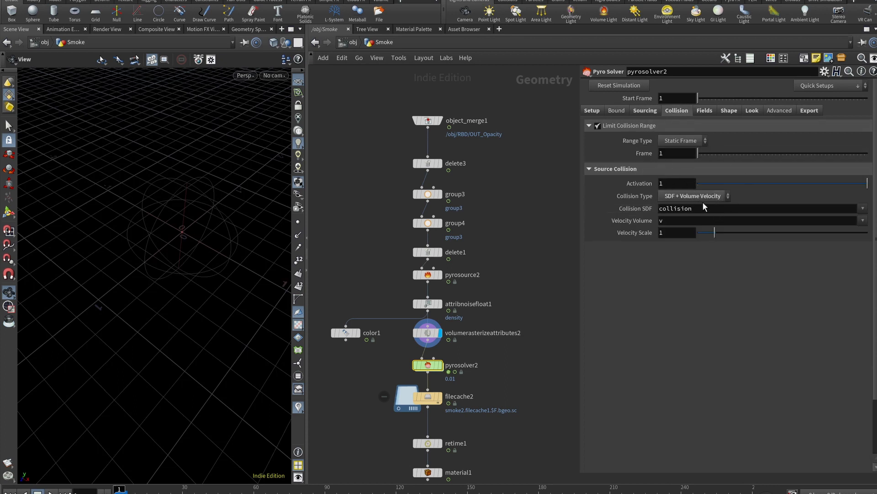
- Examine the density dissipation, shape, look and export field settings of pyrosolver2, collapsing the Buoyancy and Wind sections
{"action": "left_click", "coordinate": [704, 111]}
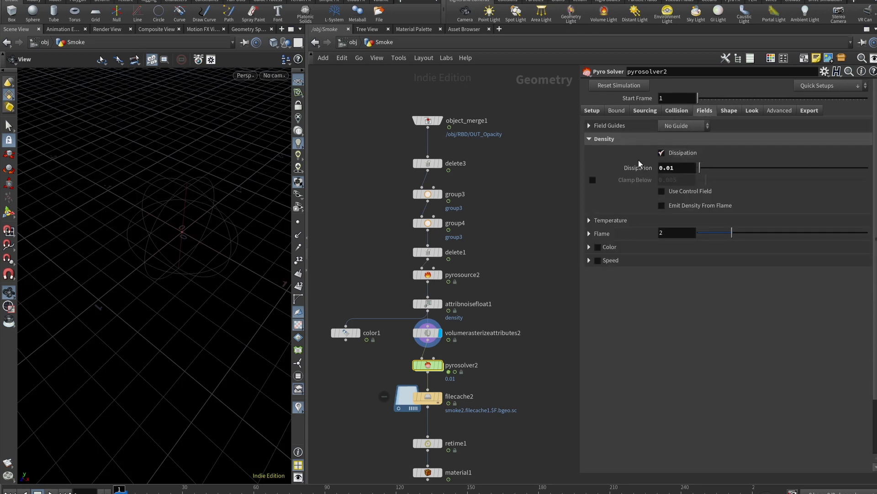
{"action": "double_click", "coordinate": [678, 169]}
{"action": "left_click", "coordinate": [682, 168]}
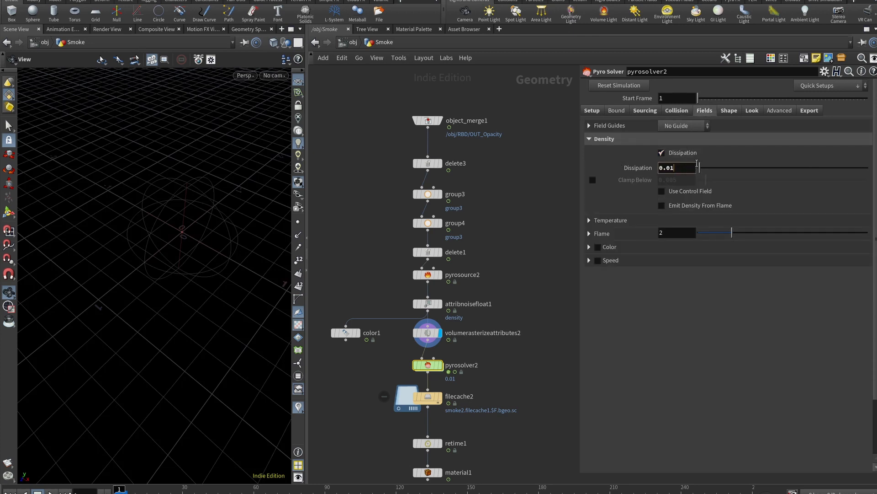
{"action": "left_click", "coordinate": [729, 111]}
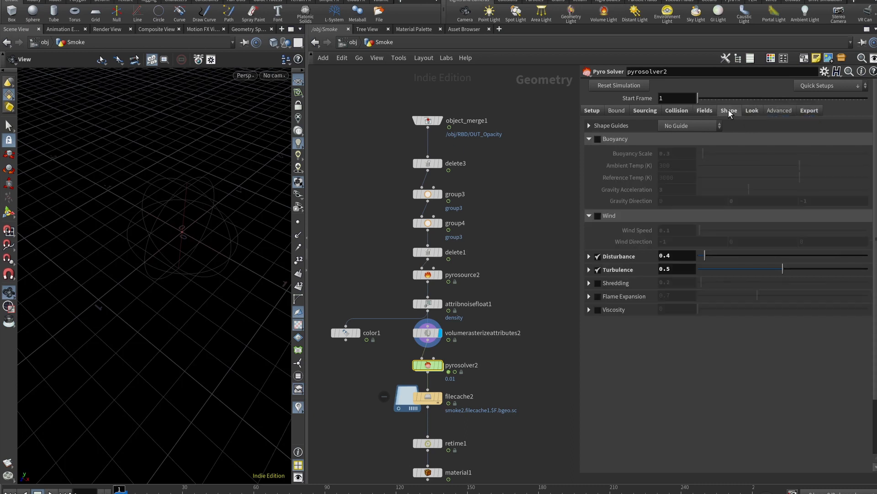
{"action": "left_click", "coordinate": [589, 139]}
{"action": "left_click", "coordinate": [589, 151]}
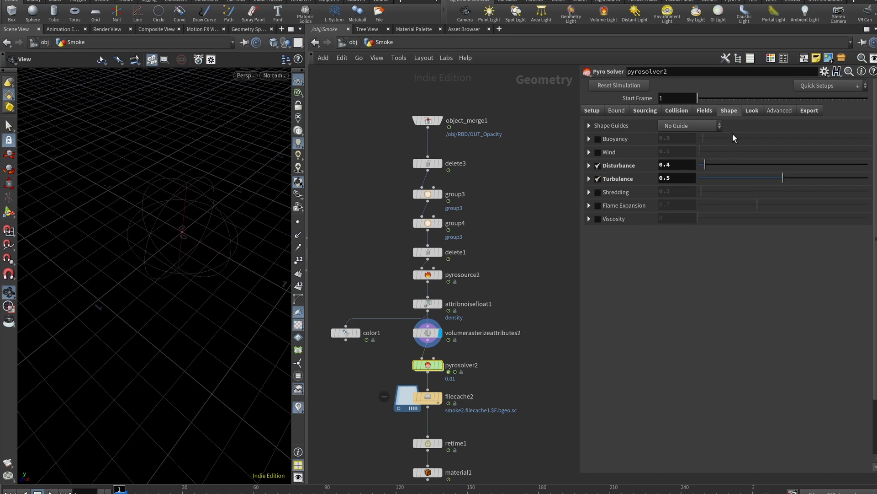
{"action": "left_click", "coordinate": [752, 110]}
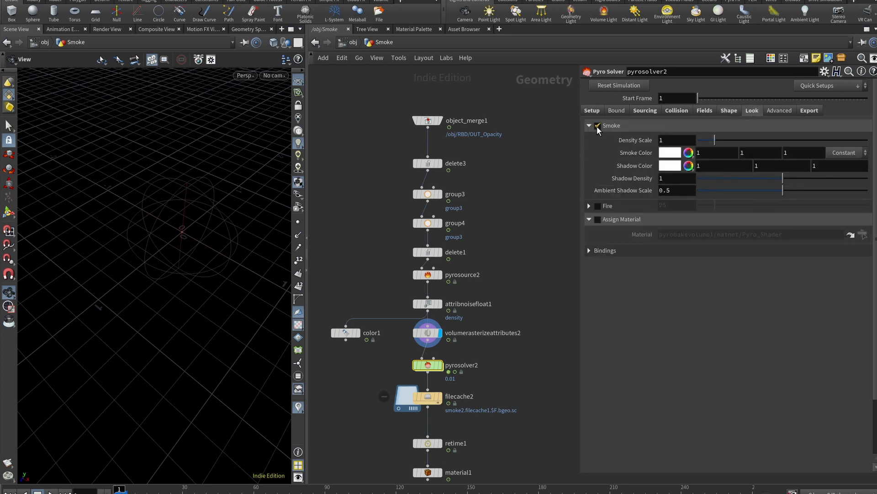
{"action": "left_click", "coordinate": [808, 111]}
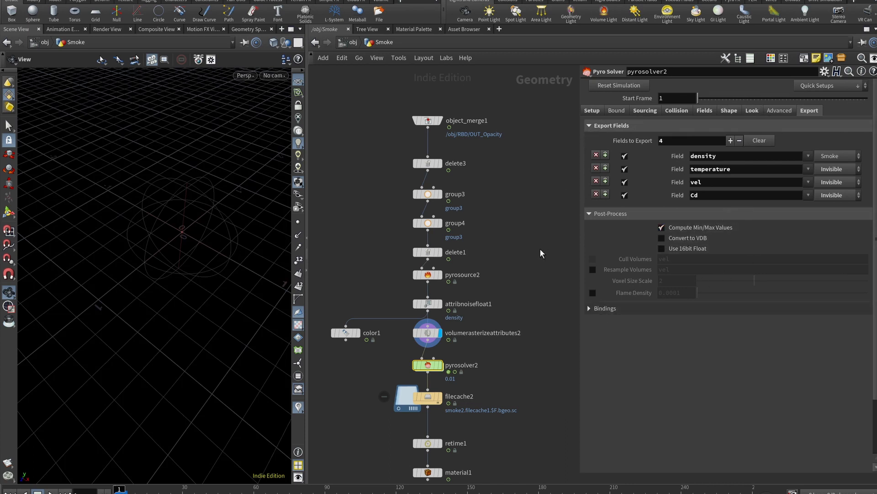
- Display filecache2 in the viewport and set the particle separation of pyrosource2 to 0.004
{"action": "middle_click_drag", "start_coordinate": [491, 378], "coordinate": [496, 302]}
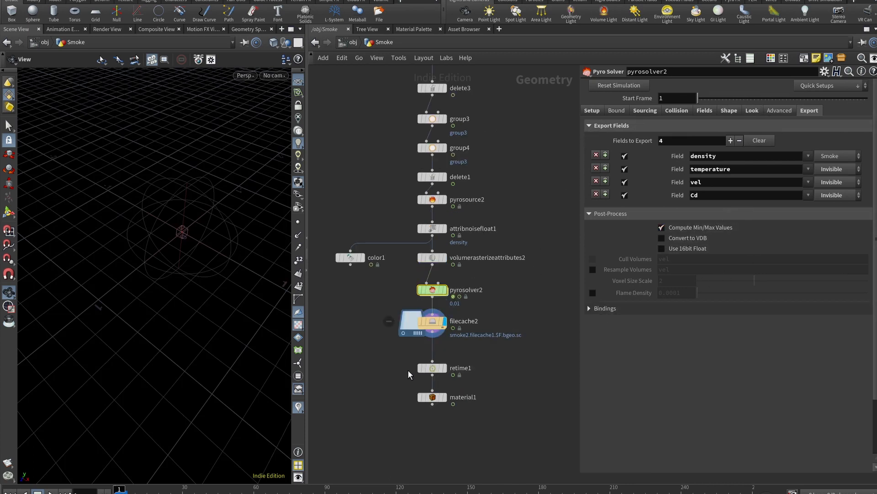
{"action": "left_click", "coordinate": [429, 322]}
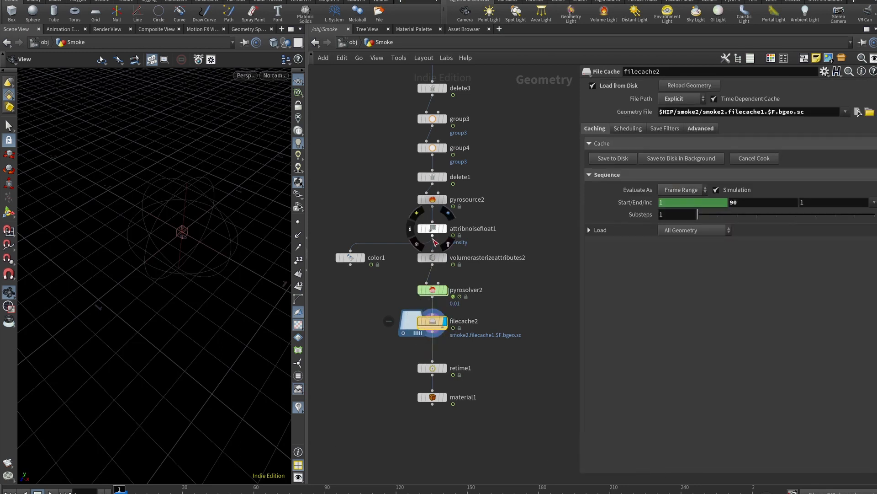
{"action": "left_click", "coordinate": [433, 228]}
{"action": "left_click", "coordinate": [433, 199]}
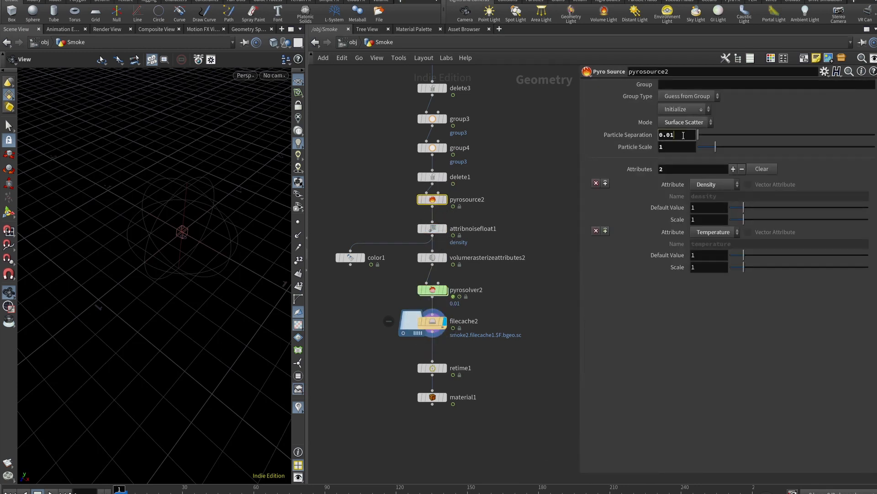
{"action": "key", "text": "BackSpace"}
{"action": "type", "text": "04"}
{"action": "key", "text": "Return"}
- Preview the cached smoke of filecache2 by scrubbing the timeline to frame 86
{"action": "left_click", "coordinate": [434, 319]}
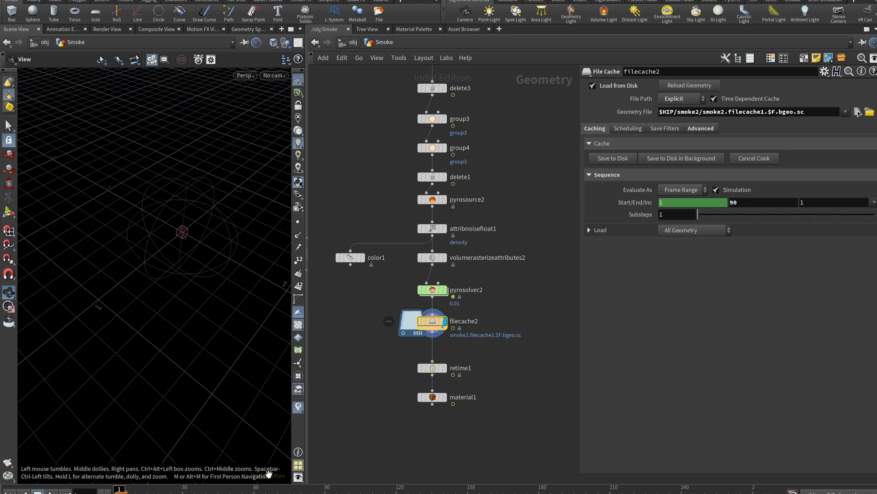
{"action": "left_click", "coordinate": [184, 489]}
{"action": "left_click_drag", "start_coordinate": [185, 489], "coordinate": [315, 489]}
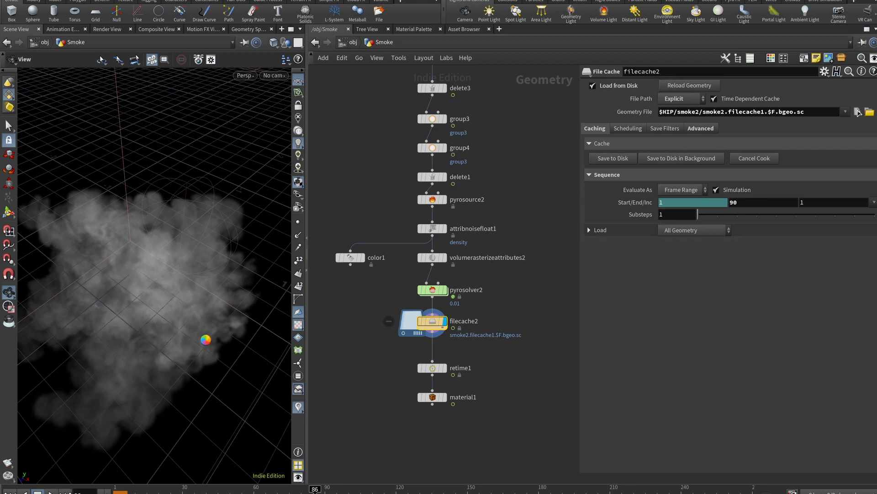
- Bypass the retime1 node below the smoke file cache, then select filecache2 again
{"action": "left_click", "coordinate": [435, 370]}
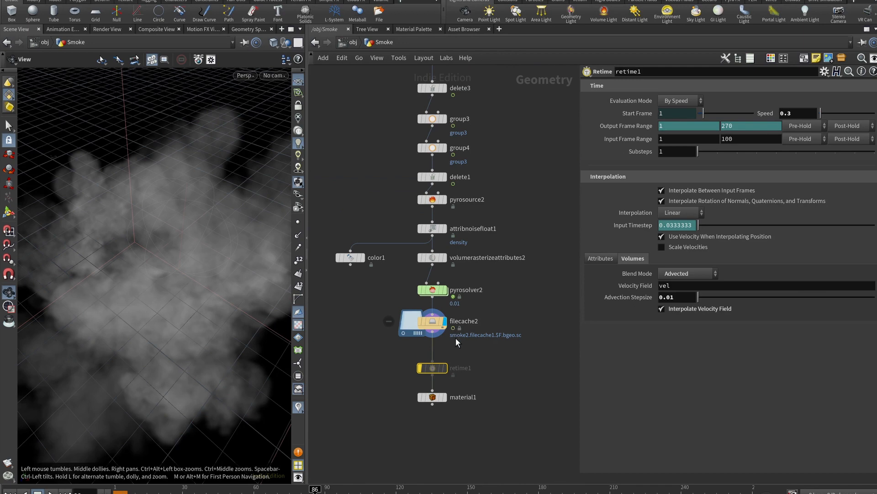
{"action": "mouse_move", "coordinate": [431, 366]}
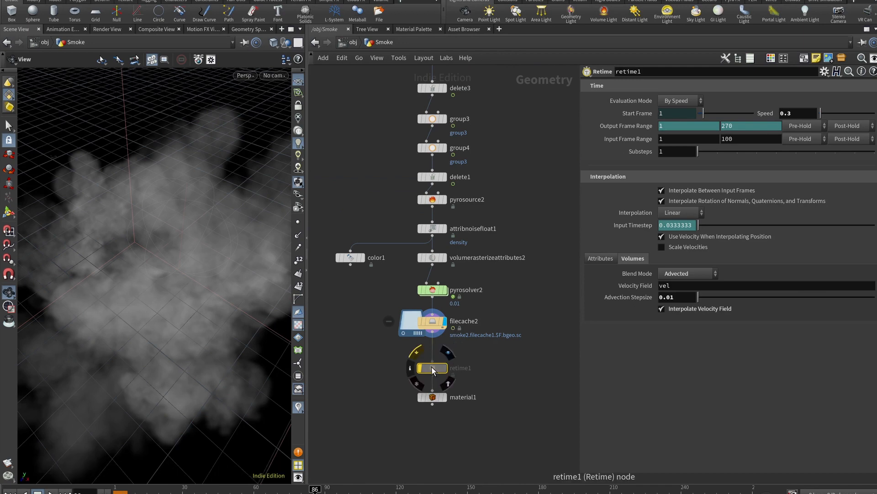
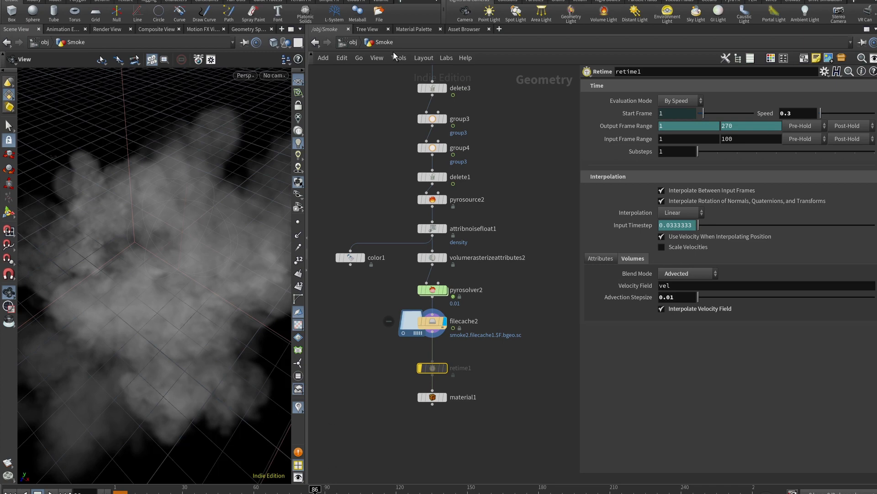
{"action": "left_click", "coordinate": [434, 321]}
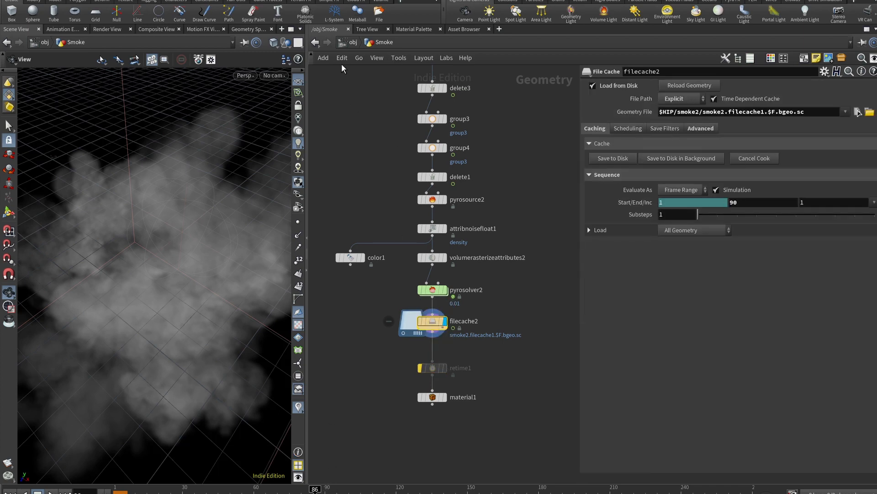
- Open the RBD object's network and re-enable its bypassed retime1 node
{"action": "left_click", "coordinate": [351, 42]}
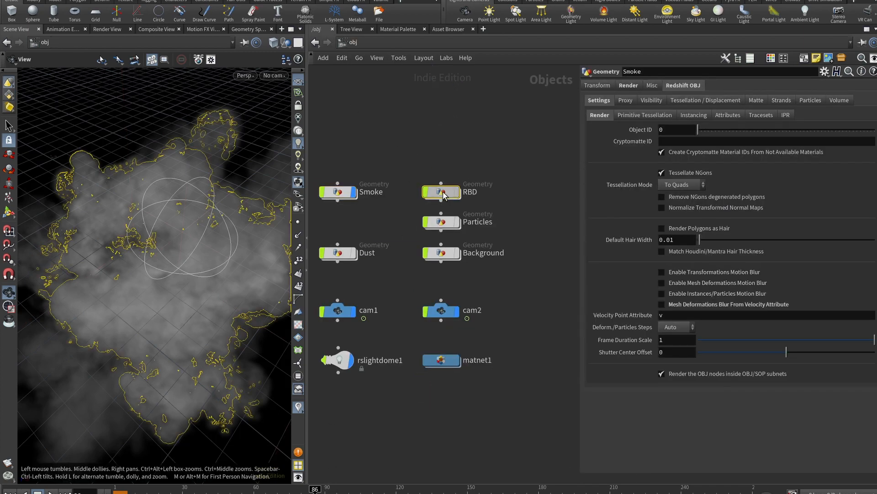
{"action": "double_click", "coordinate": [442, 192]}
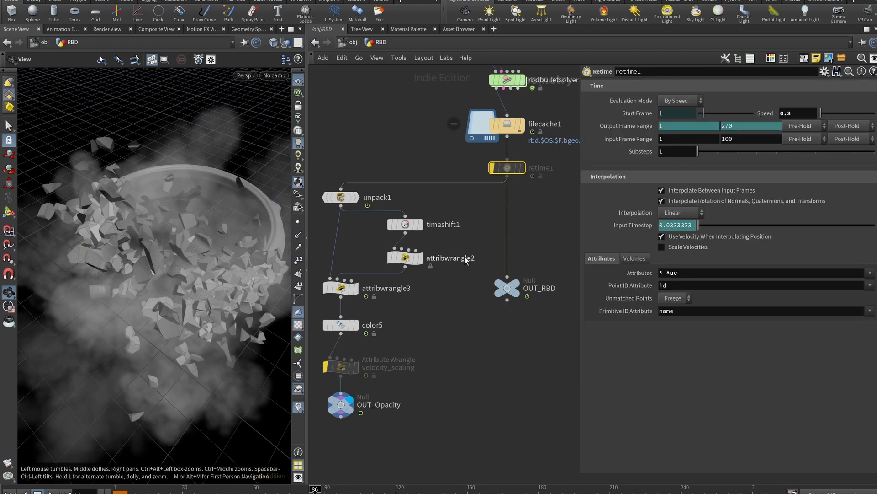
{"action": "left_click", "coordinate": [492, 165]}
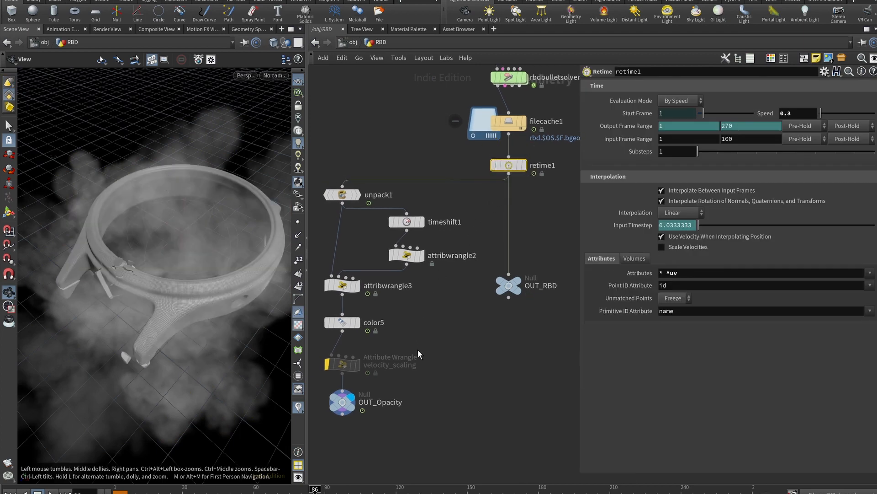
- Examine the VEX code of the velocity_scaling wrangle above OUT_Opacity
{"action": "middle_click_drag", "start_coordinate": [418, 349], "coordinate": [444, 314]}
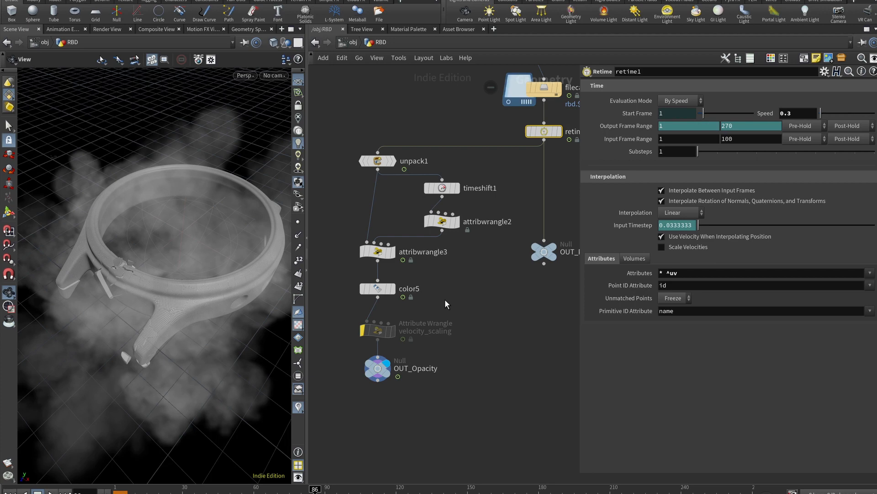
{"action": "left_click", "coordinate": [377, 330]}
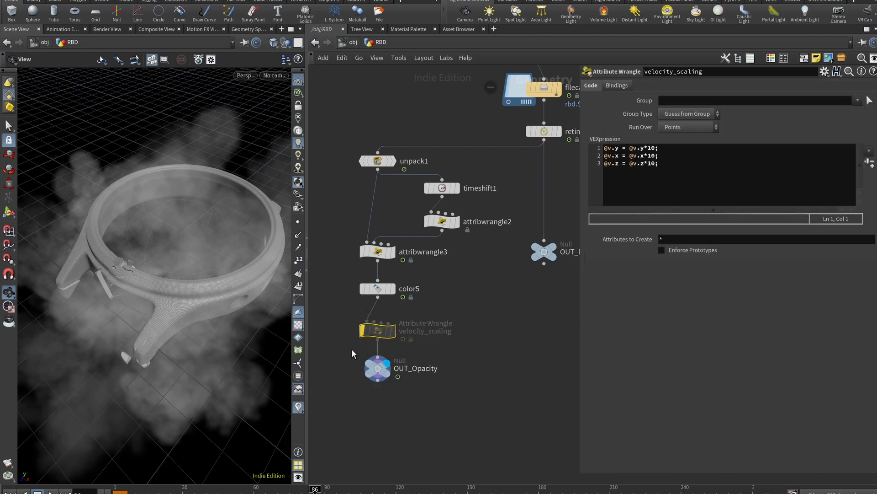
{"action": "left_click", "coordinate": [691, 147]}
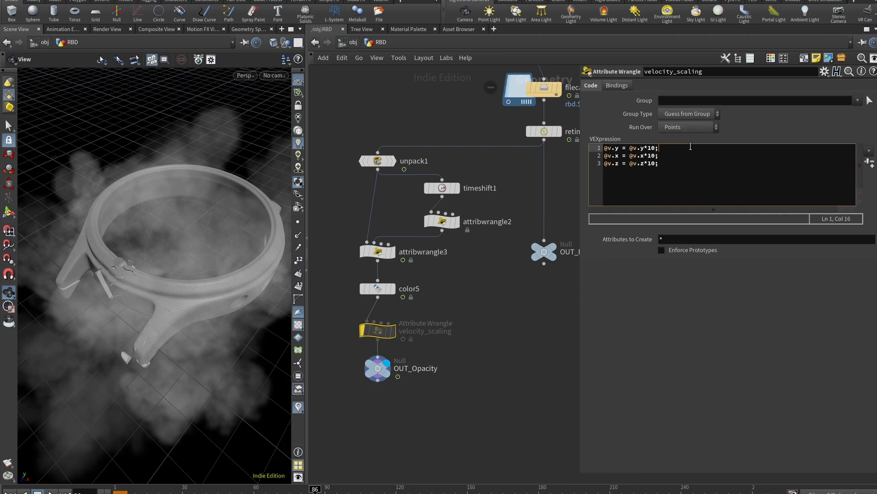
{"action": "middle_click_drag", "start_coordinate": [491, 278], "coordinate": [459, 287]}
{"action": "middle_click_drag", "start_coordinate": [394, 331], "coordinate": [409, 318]}
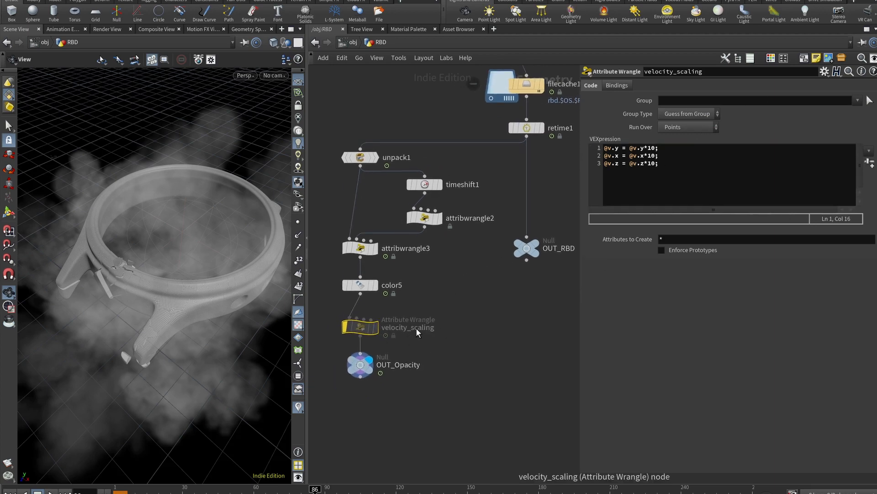
{"action": "left_click_drag", "start_coordinate": [670, 166], "coordinate": [622, 152]}
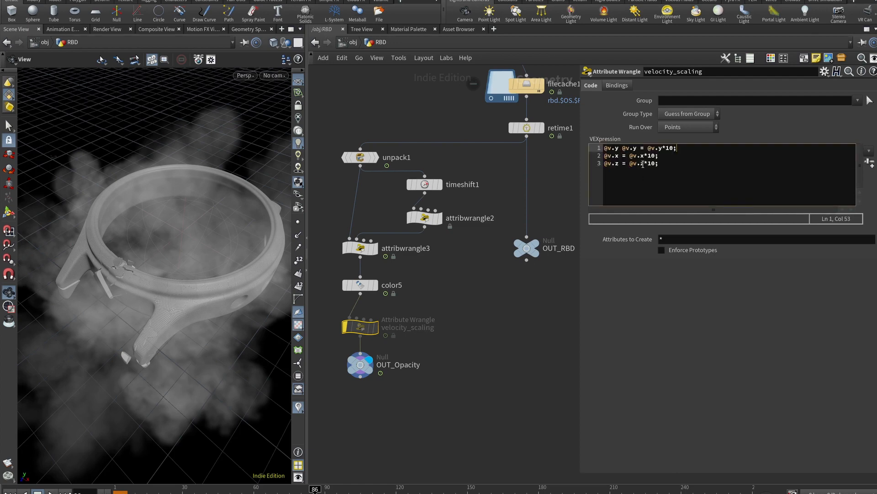
{"action": "left_click", "coordinate": [645, 163]}
{"action": "key", "text": "ctrl+z"}
{"action": "left_click", "coordinate": [664, 167]}
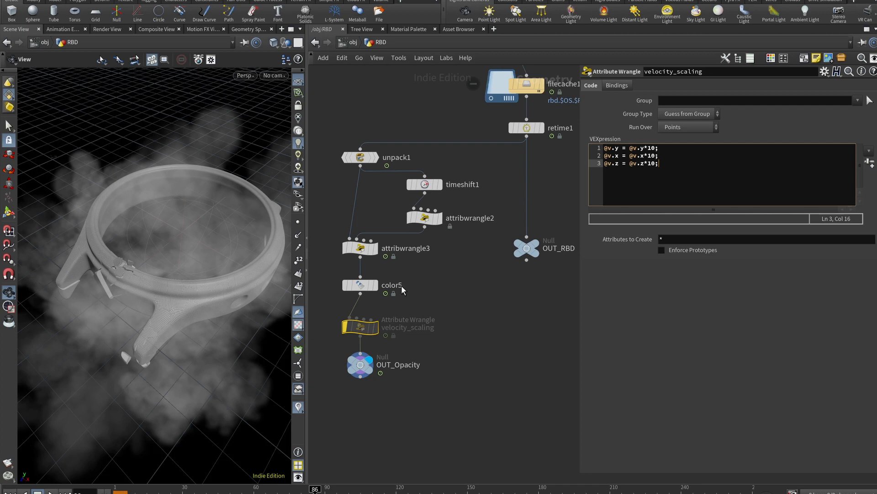
- Re-enable the bypassed velocity_scaling wrangle in the RBD network and open the Dust object's network
{"action": "left_click", "coordinate": [360, 326]}
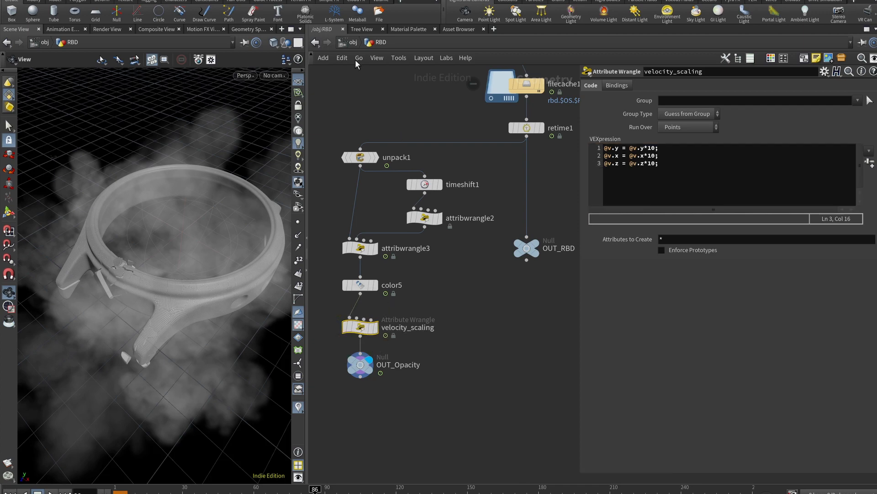
{"action": "left_click", "coordinate": [353, 42]}
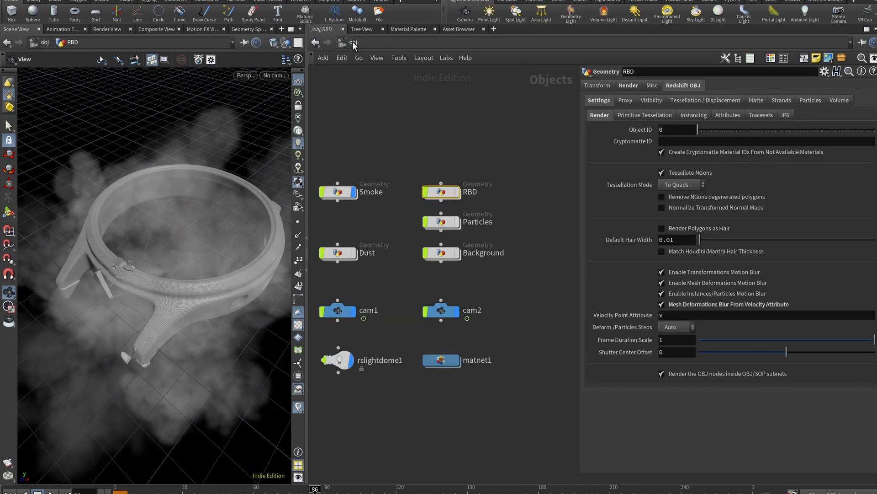
{"action": "double_click", "coordinate": [342, 253]}
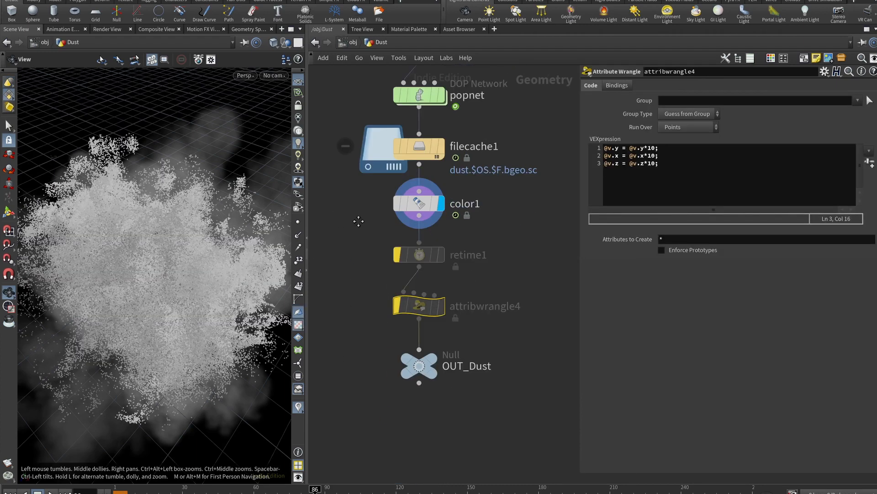
- Re-enable the bypassed retime1 node in the Dust network and show its parameters
{"action": "left_click", "coordinate": [402, 216]}
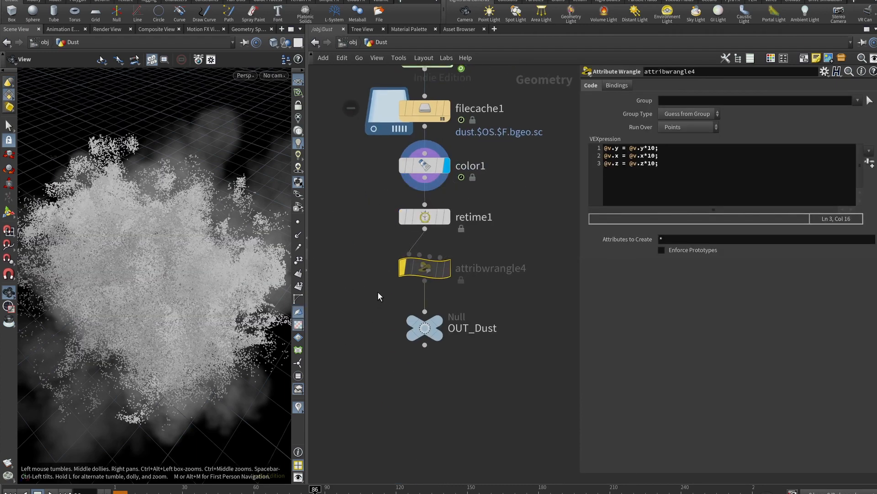
{"action": "mouse_move", "coordinate": [431, 113]}
{"action": "left_click", "coordinate": [424, 216]}
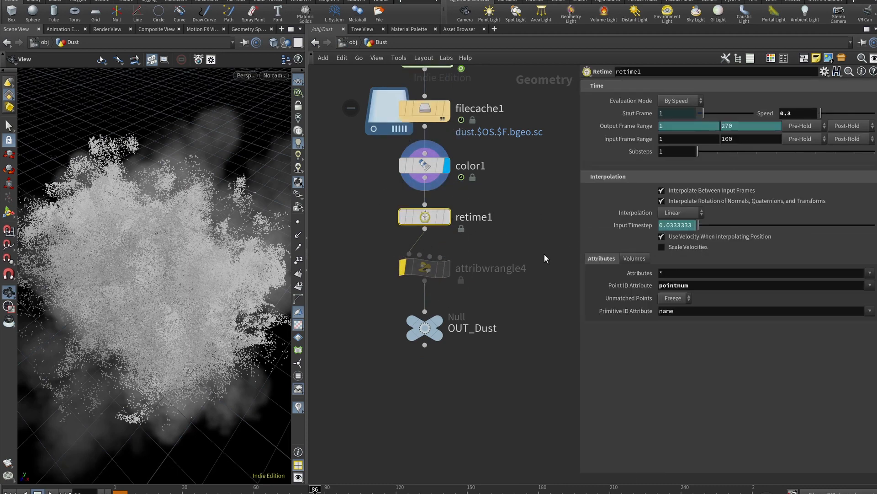
- Compare debrissource1's point number attribute with the Point ID Attribute used by retime1
{"action": "key", "text": "h"}
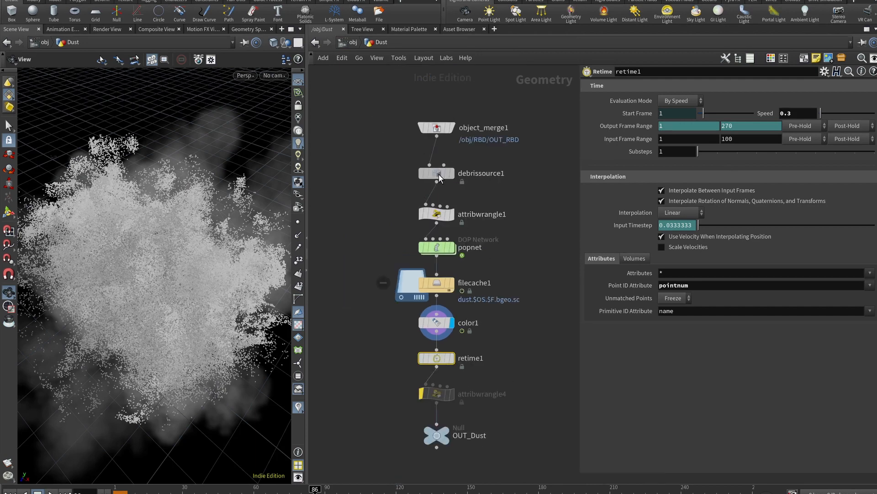
{"action": "left_click", "coordinate": [438, 174]}
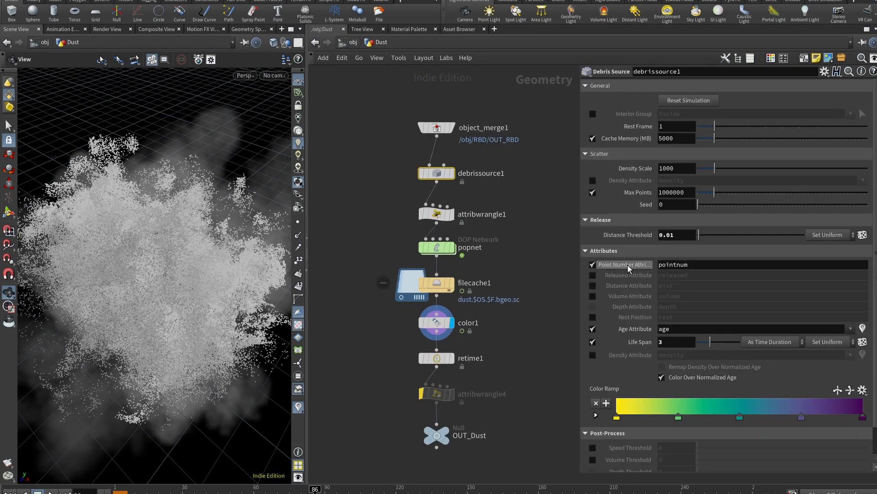
{"action": "left_click", "coordinate": [436, 358]}
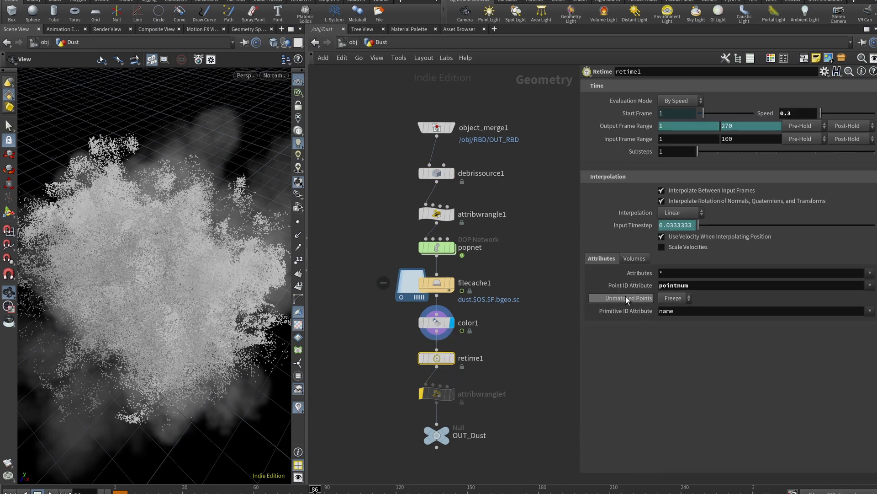
{"action": "middle_click_drag", "start_coordinate": [520, 338], "coordinate": [518, 328]}
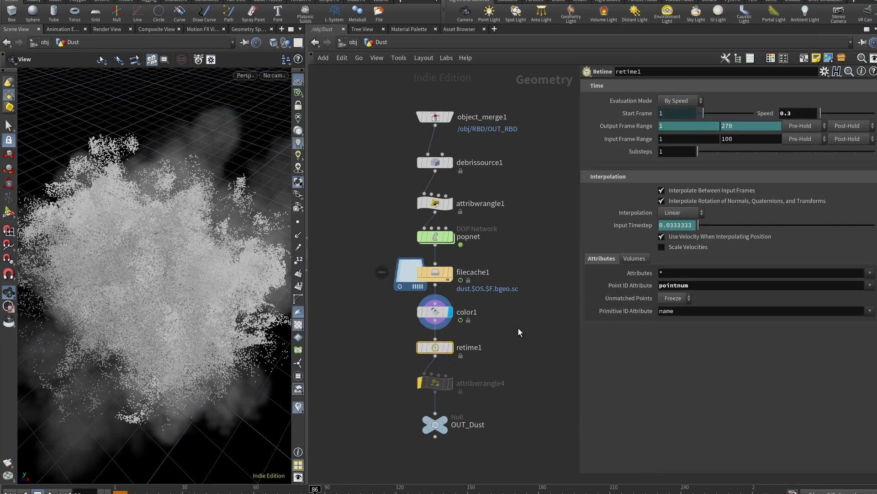
- Re-enable the bypassed attribwrangle4 node above OUT_Dust and review its velocity code
{"action": "left_click", "coordinate": [434, 382]}
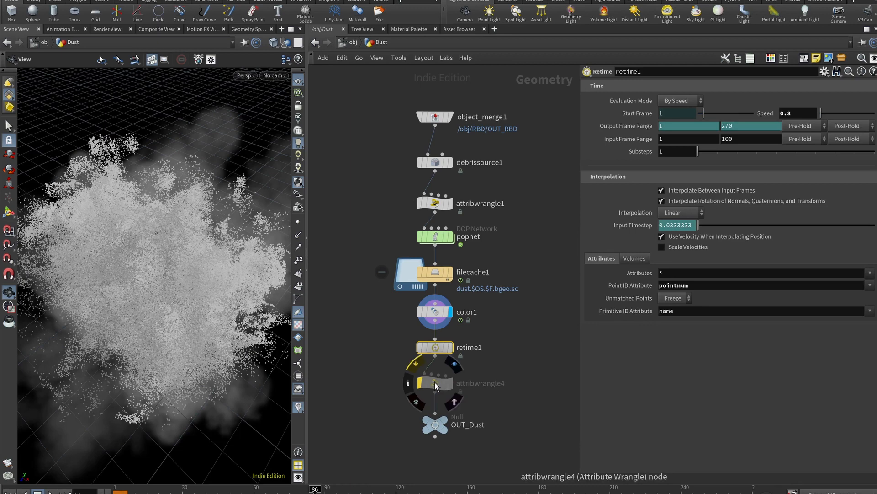
{"action": "left_click", "coordinate": [415, 364]}
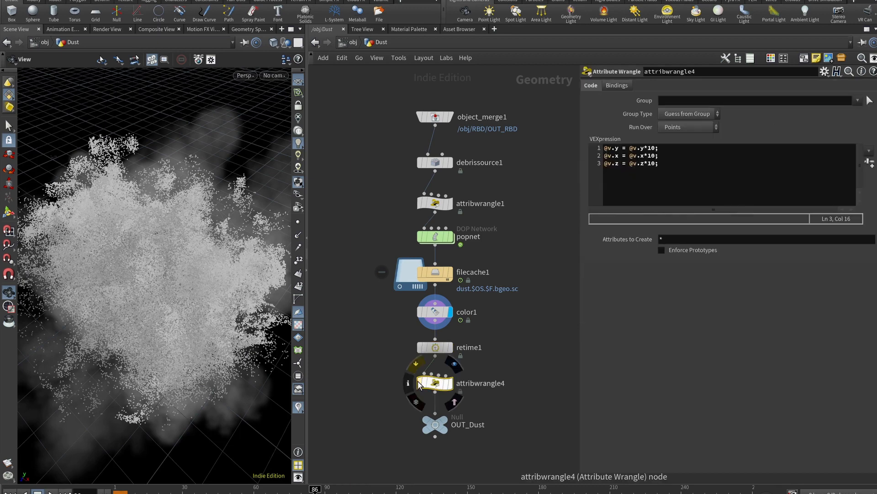
{"action": "left_click_drag", "start_coordinate": [678, 167], "coordinate": [589, 140]}
- Open the Smoke object's network and re-enable its bypassed retime1 node
{"action": "left_click", "coordinate": [353, 43]}
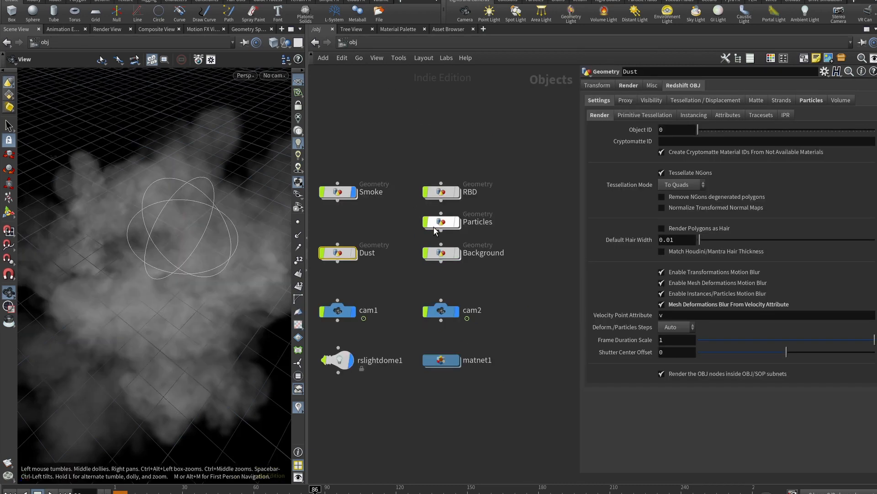
{"action": "double_click", "coordinate": [349, 195]}
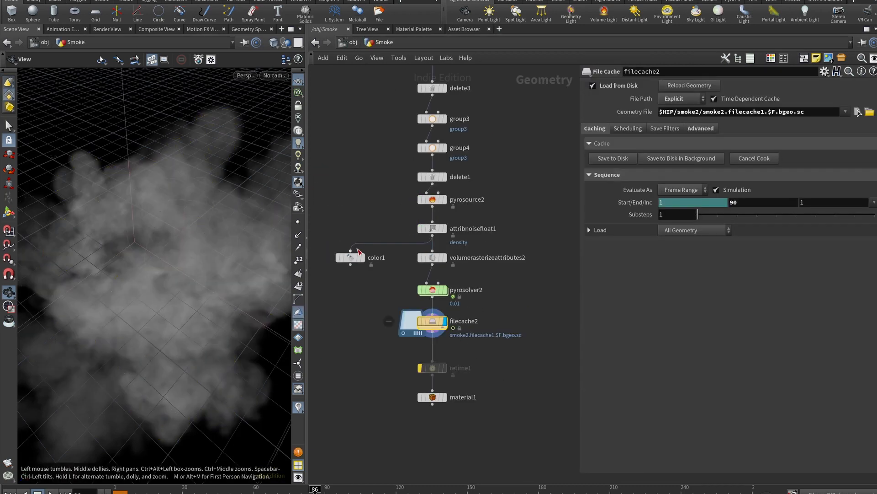
{"action": "scroll", "coordinate": [431, 370], "scroll_direction": "up", "scroll_amount": 3}
{"action": "left_click", "coordinate": [432, 367]}
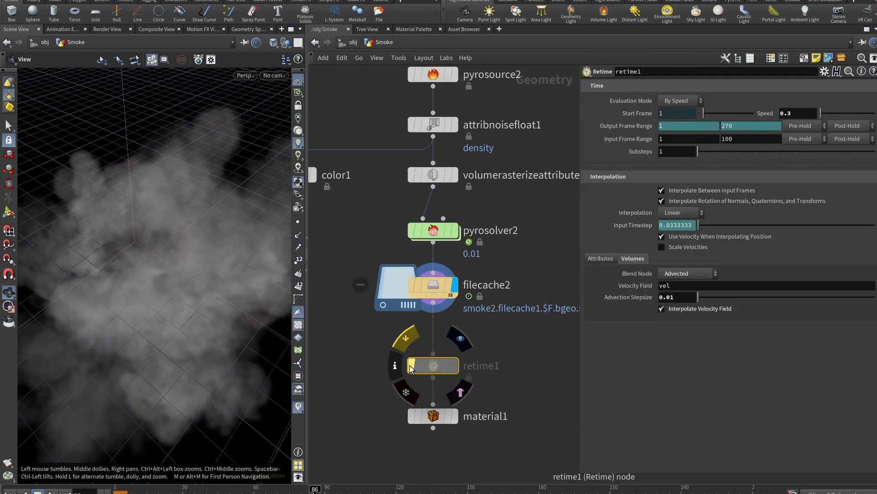
{"action": "left_click", "coordinate": [411, 367]}
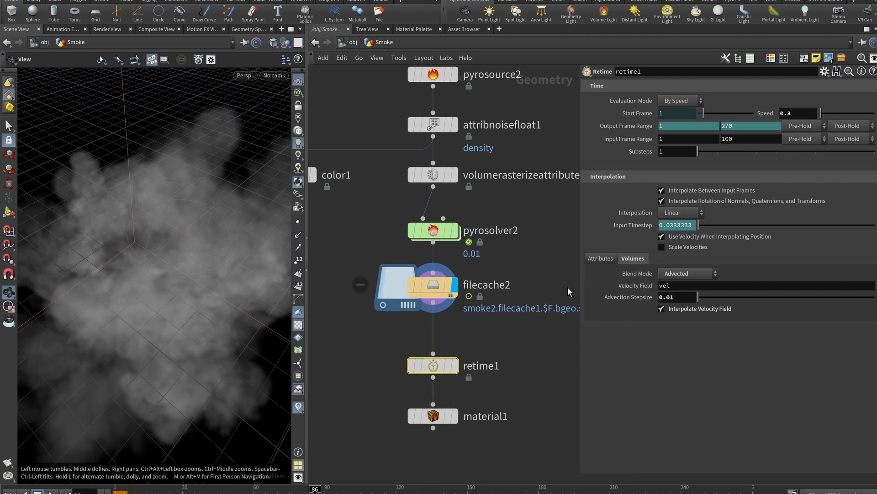
- Examine the attribute and volume interpolation settings of the smoke retime1 node, including Blend Mode and Advection Stepsize
{"action": "left_click", "coordinate": [599, 258]}
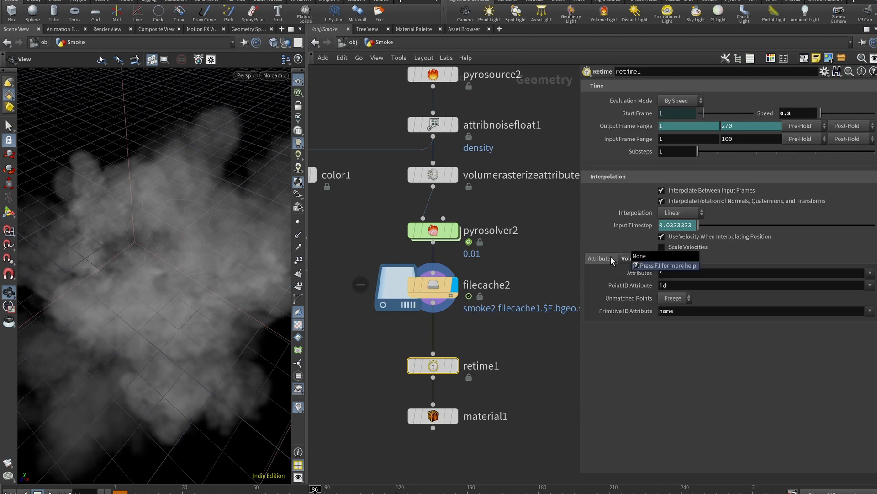
{"action": "left_click", "coordinate": [634, 258]}
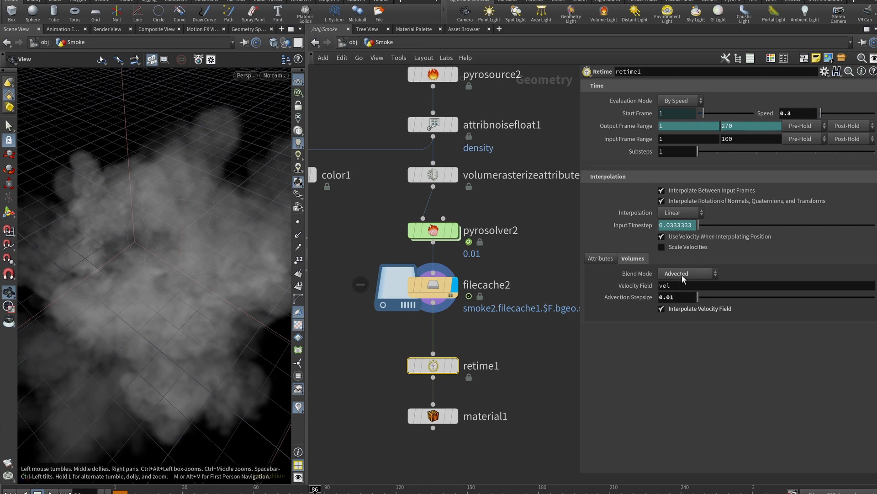
{"action": "double_click", "coordinate": [673, 296]}
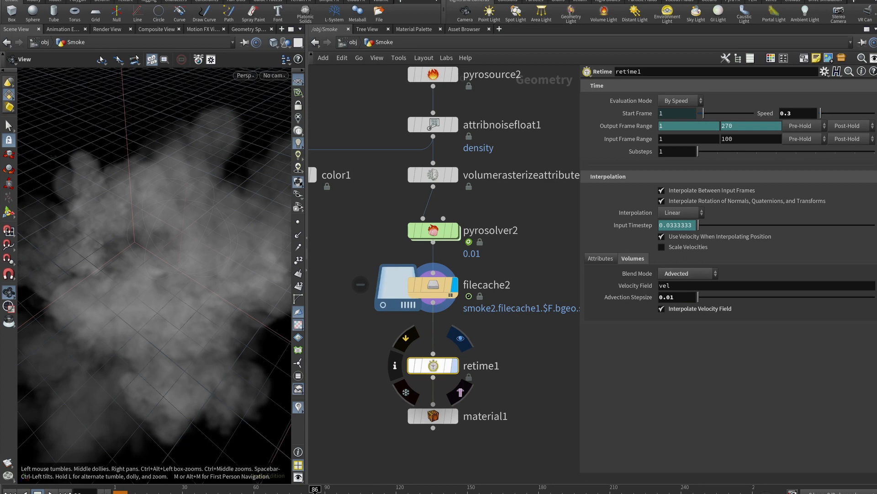
- Display the output of retime1 in the Smoke network and delete the material1 node below it
{"action": "left_click", "coordinate": [454, 365]}
{"action": "left_click", "coordinate": [433, 416]}
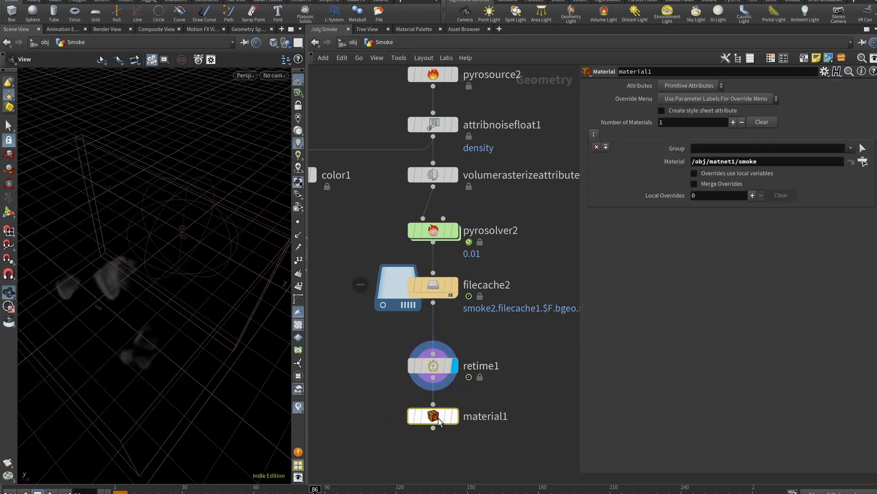
{"action": "left_click", "coordinate": [432, 369]}
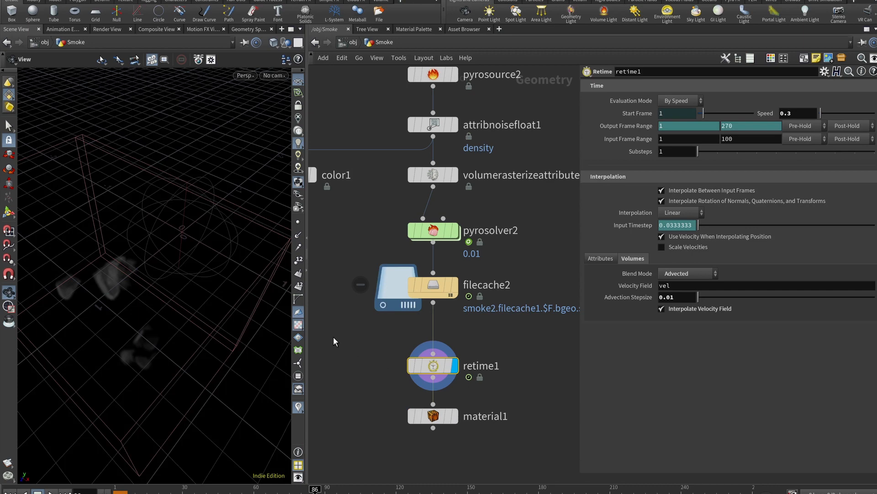
{"action": "left_click", "coordinate": [454, 416]}
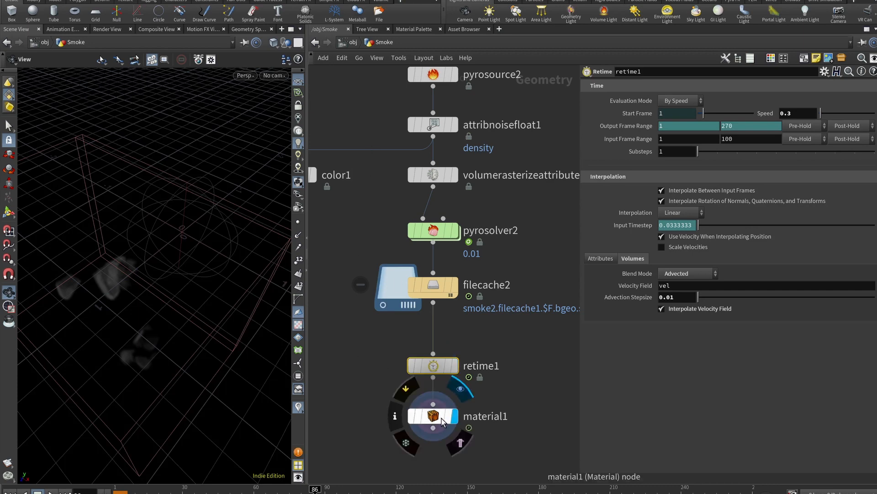
{"action": "left_click", "coordinate": [434, 418]}
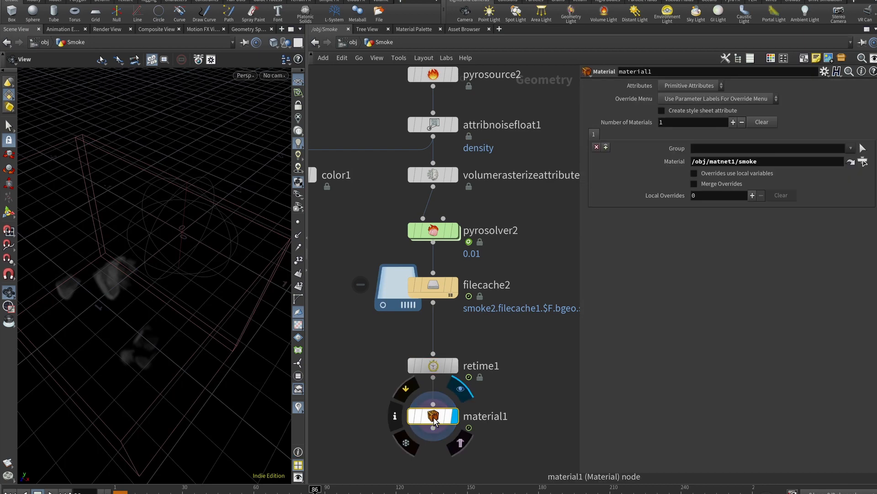
{"action": "key", "text": "Delete"}
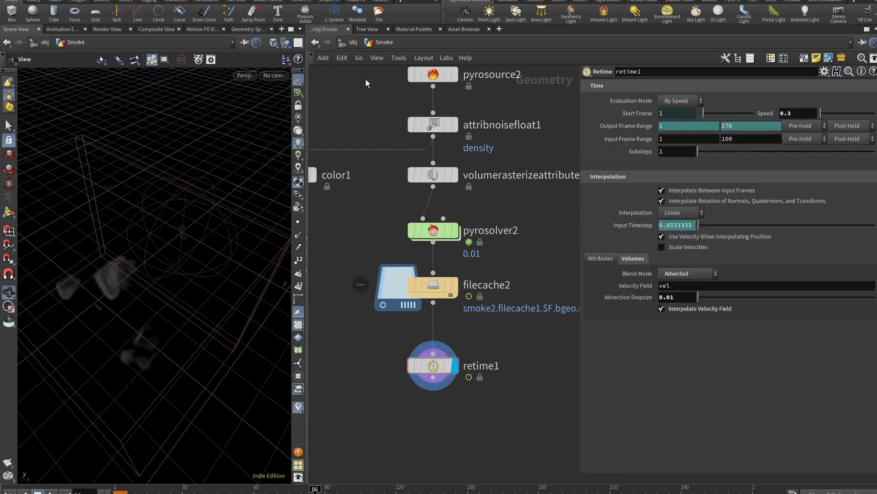
- Check the render material assigned to the Smoke object and turn on the display of the Dust and RBD objects
{"action": "left_click", "coordinate": [354, 42]}
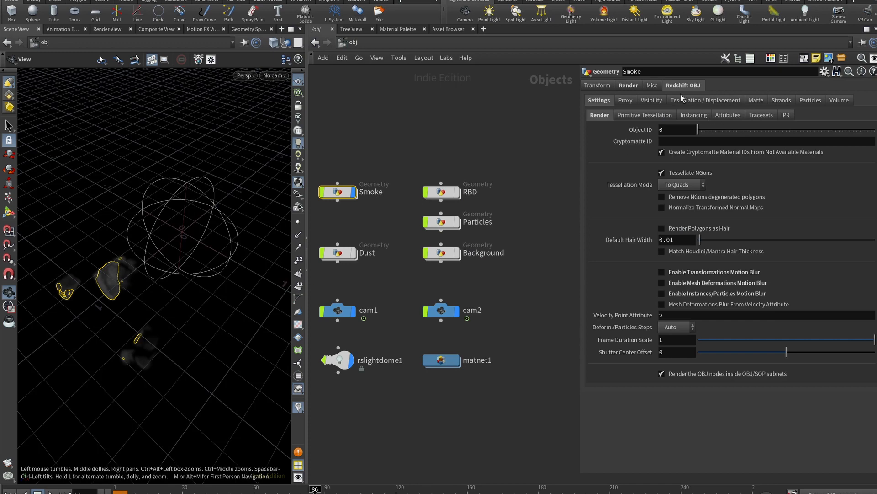
{"action": "left_click", "coordinate": [629, 86]}
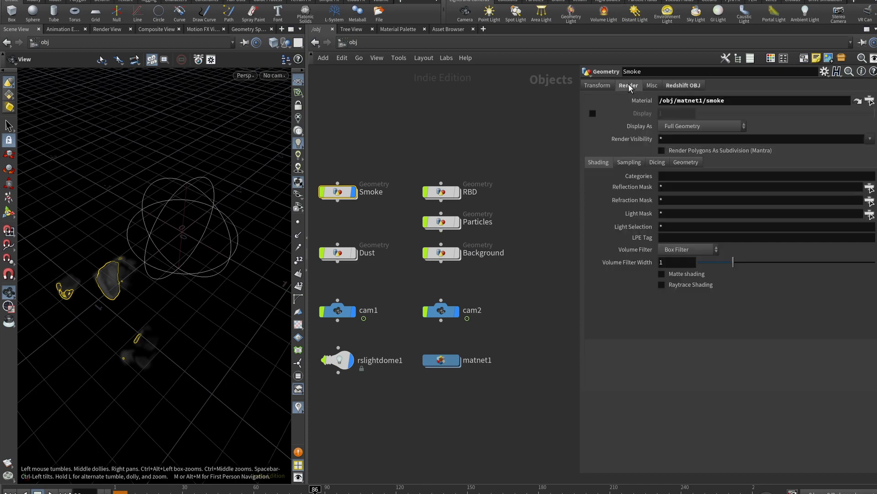
{"action": "left_click", "coordinate": [355, 255]}
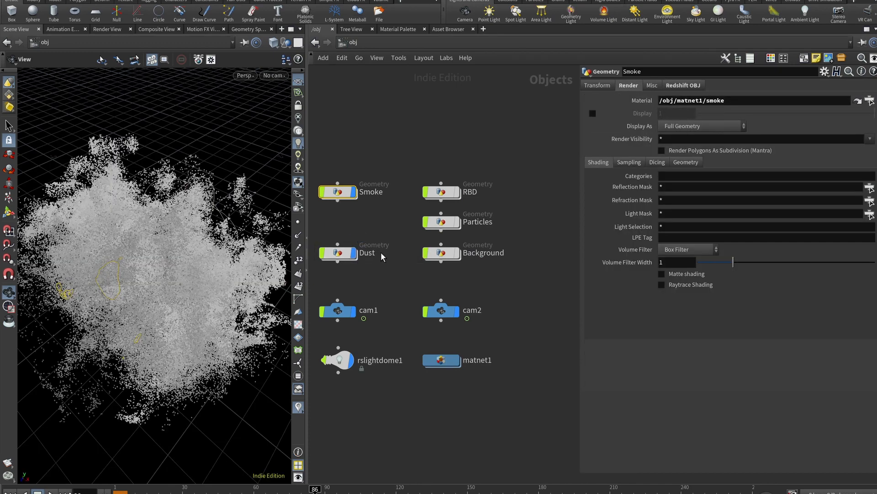
{"action": "left_click", "coordinate": [457, 192]}
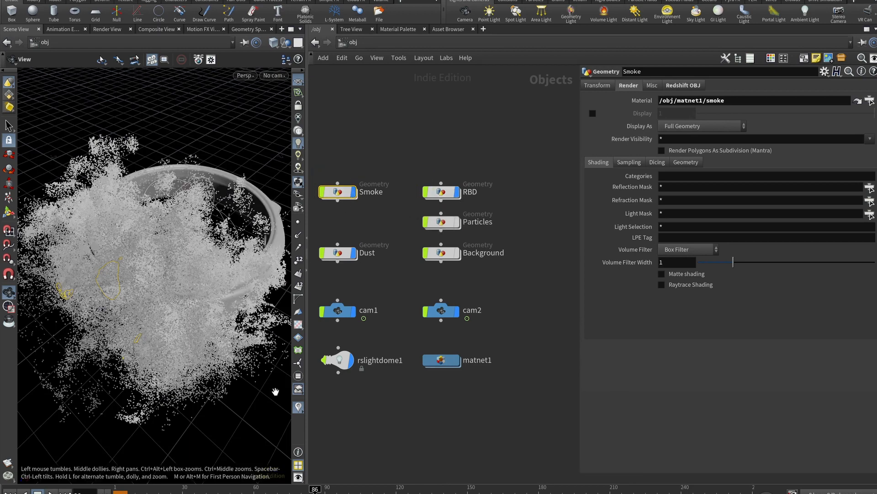
- Check the RBD network's output, set OUT_Dust as the displayed node in the Dust network, and return to object level
{"action": "double_click", "coordinate": [440, 192]}
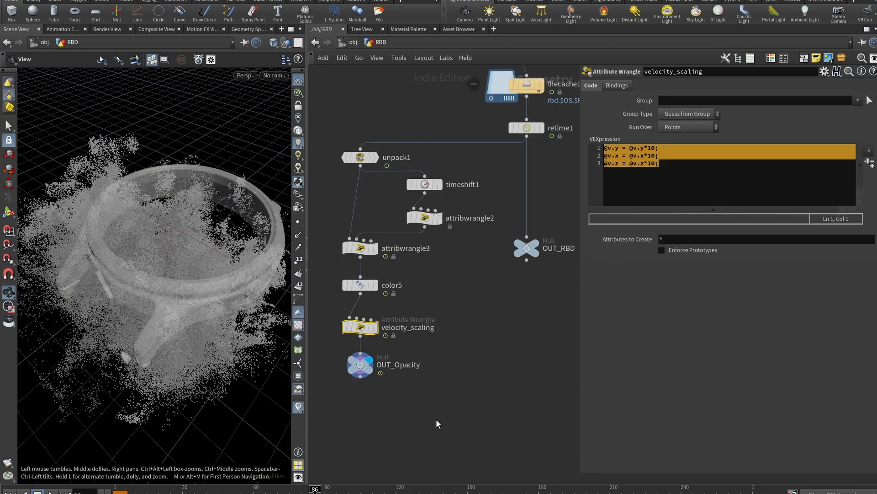
{"action": "left_click", "coordinate": [362, 42]}
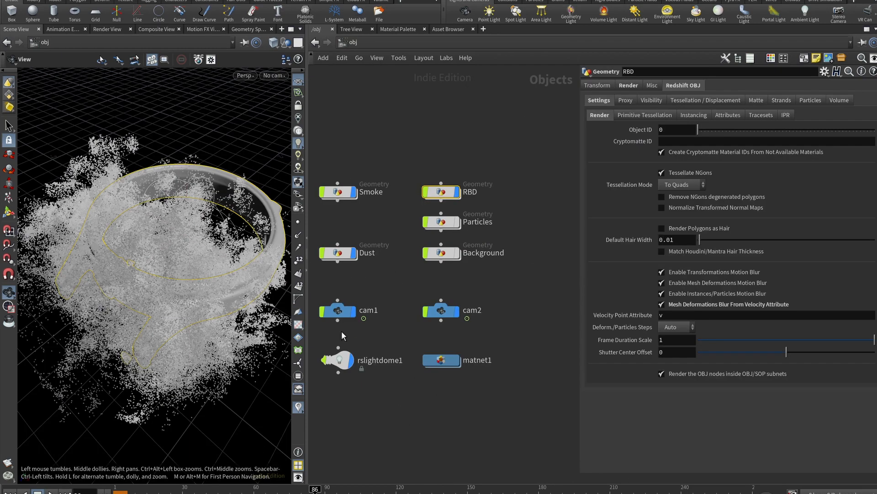
{"action": "double_click", "coordinate": [338, 253]}
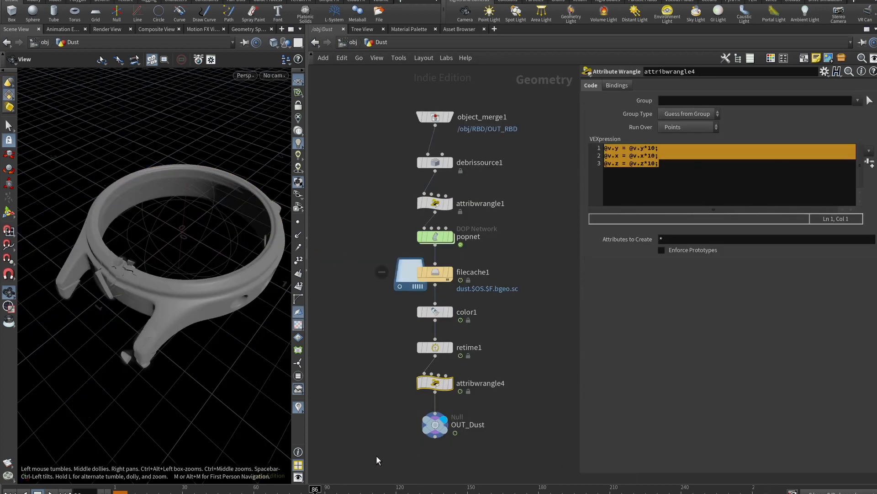
{"action": "key", "text": "u"}
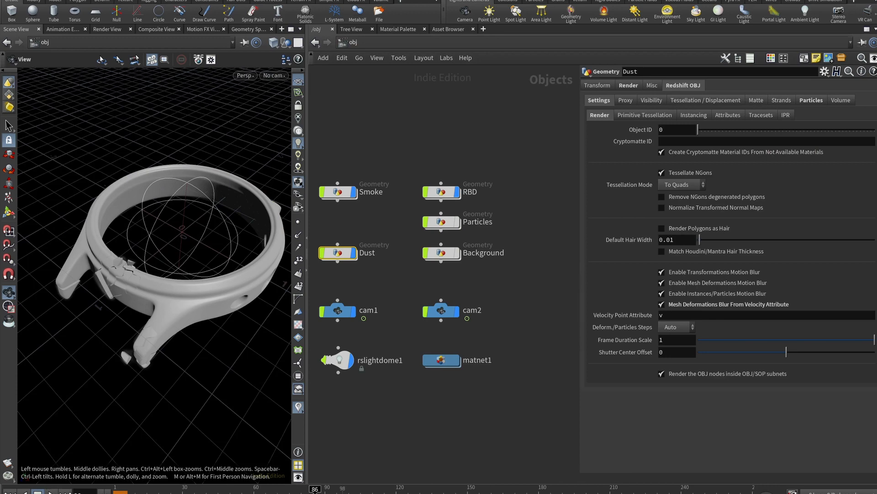
- Move to frame 151 to view the combined simulation, and hide the Smoke and Dust objects
{"action": "left_click", "coordinate": [470, 491]}
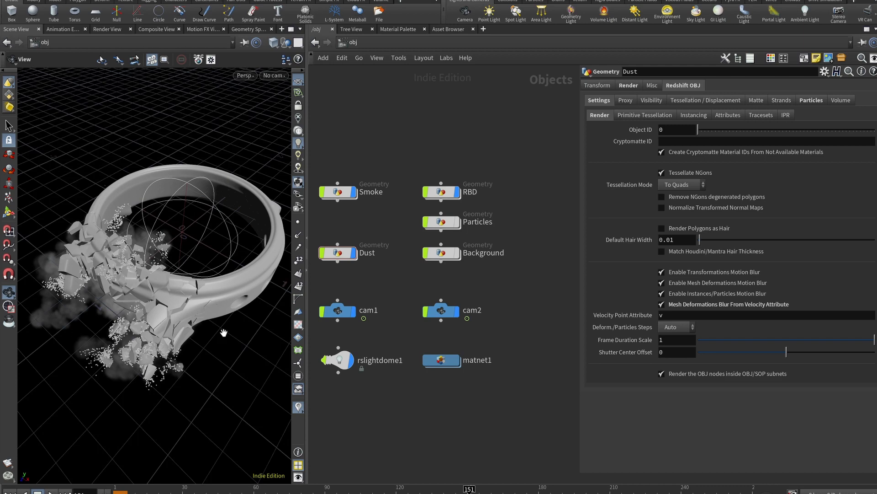
{"action": "mouse_move", "coordinate": [355, 257]}
{"action": "left_click", "coordinate": [354, 191]}
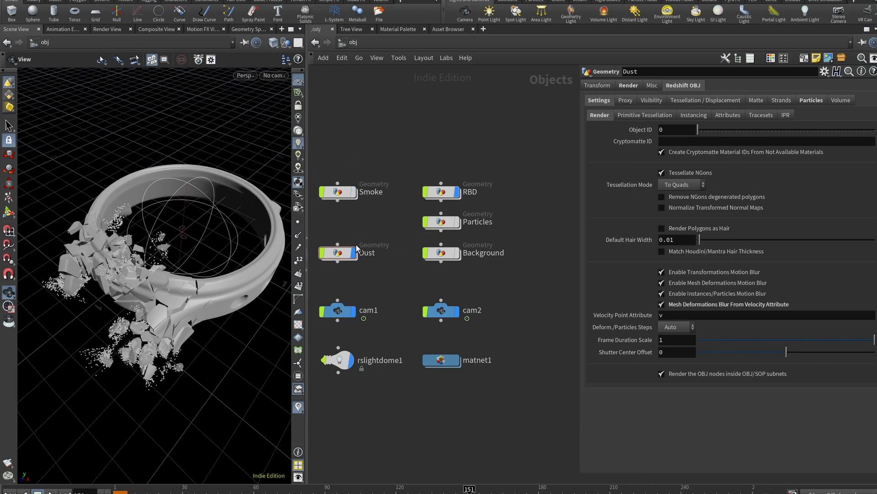
{"action": "left_click", "coordinate": [354, 253]}
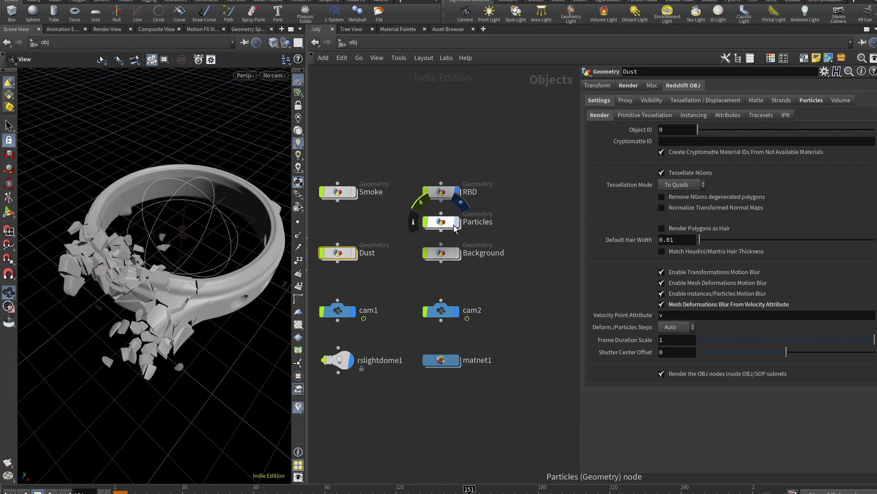
- Open the Particles object's network and examine its nodes from the source spheres down to filecache2
{"action": "double_click", "coordinate": [434, 221]}
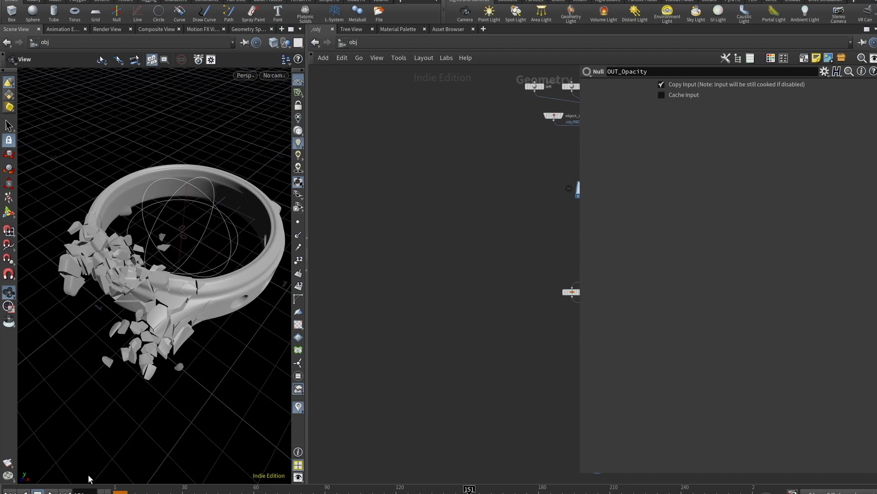
{"action": "middle_click_drag", "start_coordinate": [377, 297], "coordinate": [361, 307]}
{"action": "scroll", "coordinate": [398, 267], "scroll_direction": "up", "scroll_amount": 4}
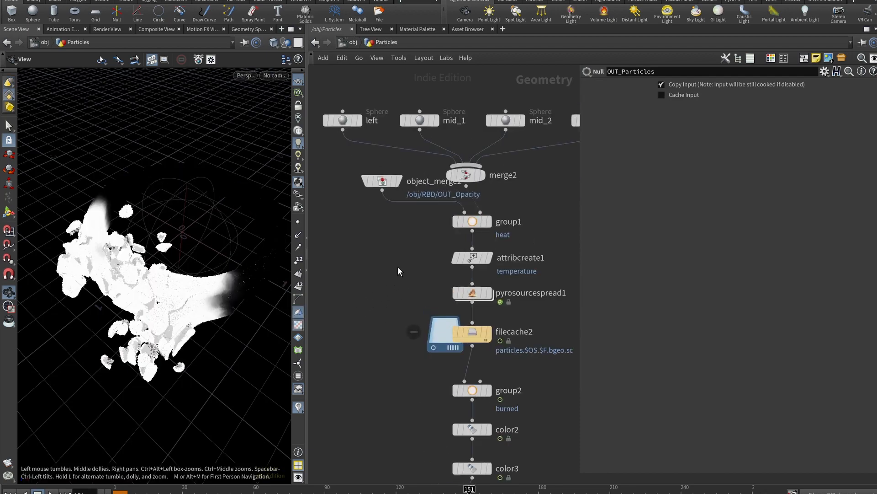
{"action": "middle_click_drag", "start_coordinate": [419, 264], "coordinate": [392, 338]}
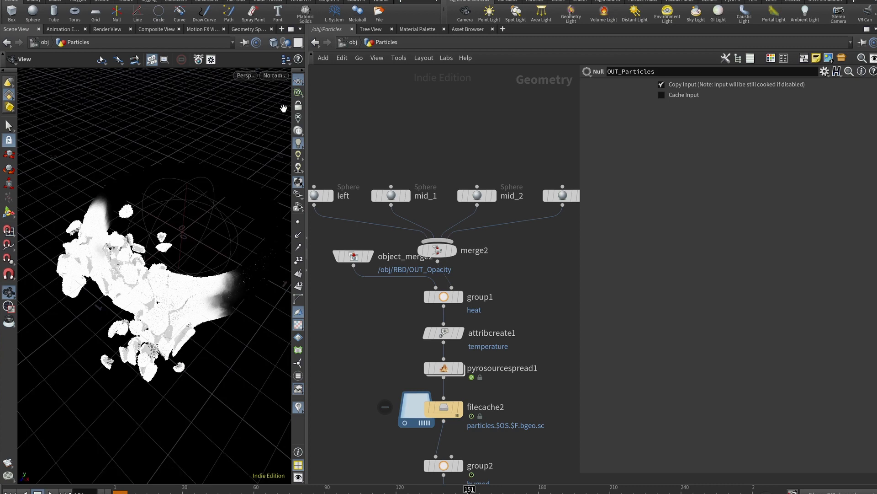
{"action": "middle_click_drag", "start_coordinate": [360, 313], "coordinate": [384, 295]}
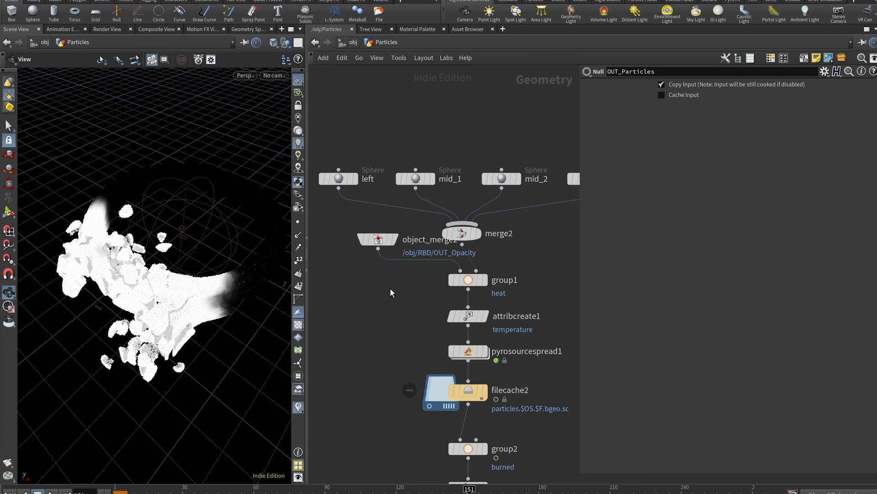
- Display filecache2 in the Particles network and set pyrosourcespread1 to visualize Temperature
{"action": "scroll", "coordinate": [406, 287], "scroll_direction": "down", "scroll_amount": 5}
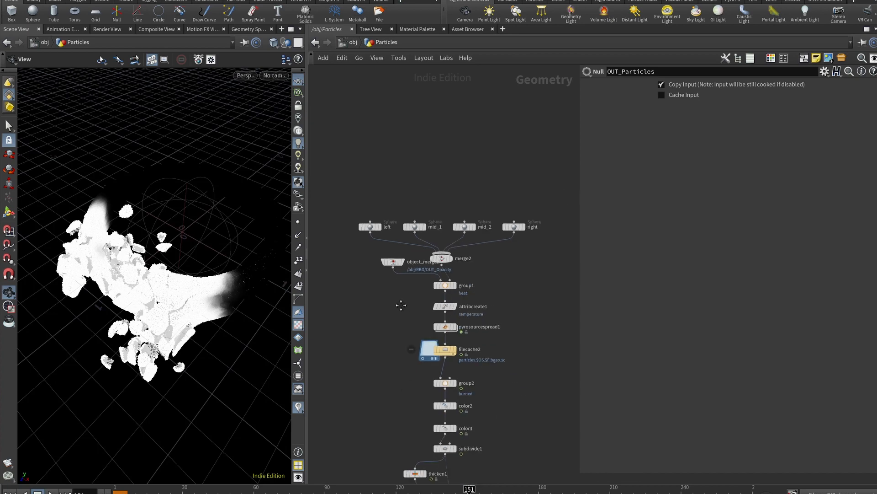
{"action": "middle_click_drag", "start_coordinate": [402, 304], "coordinate": [383, 296]}
{"action": "scroll", "coordinate": [388, 287], "scroll_direction": "up", "scroll_amount": 2}
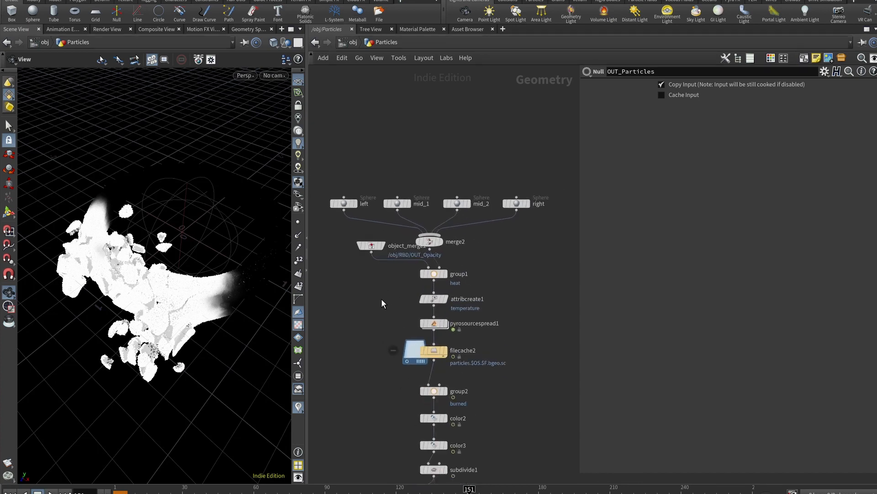
{"action": "left_click", "coordinate": [441, 351]}
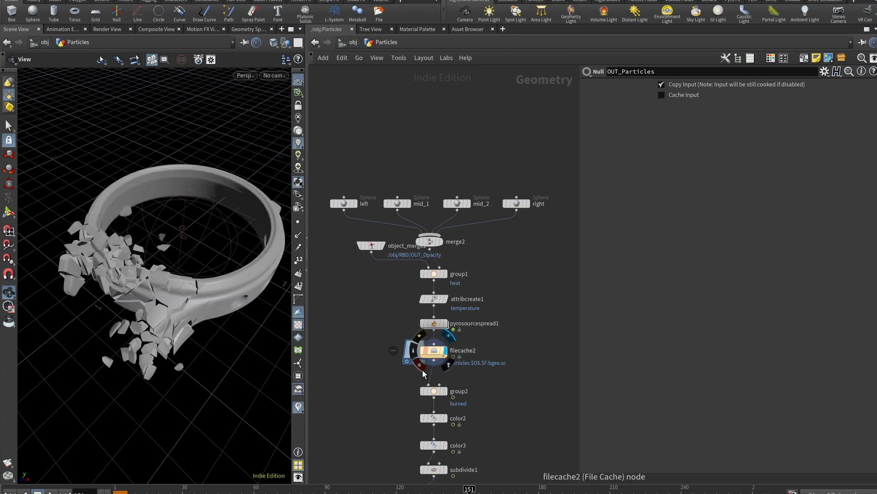
{"action": "left_click", "coordinate": [434, 323]}
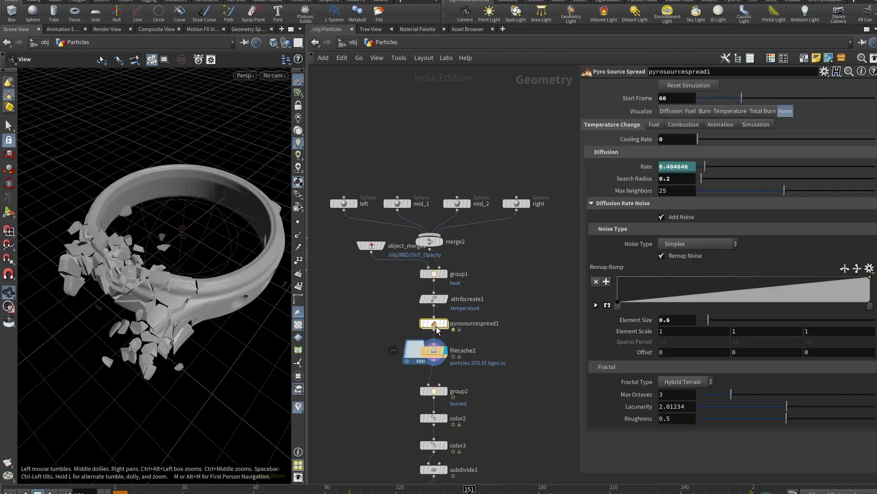
{"action": "left_click", "coordinate": [736, 112]}
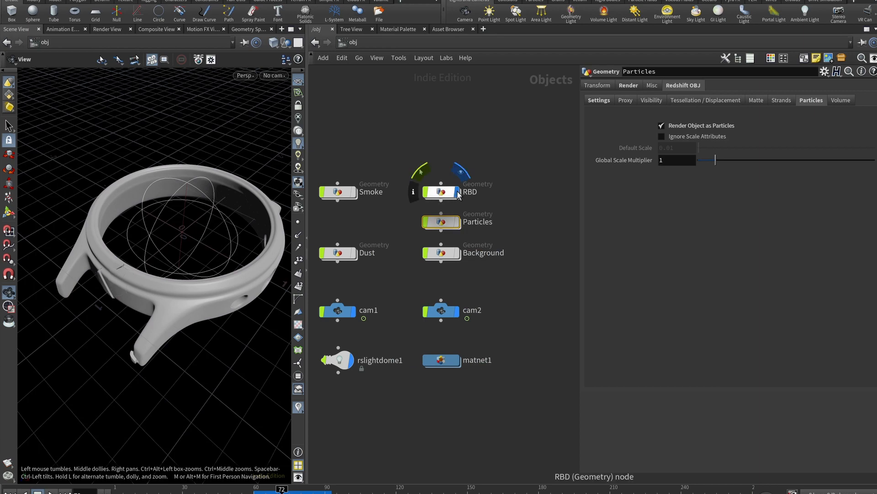
- Hide the RBD object, reopen the Particles network and display filecache2
{"action": "left_click", "coordinate": [460, 172]}
{"action": "double_click", "coordinate": [448, 223]}
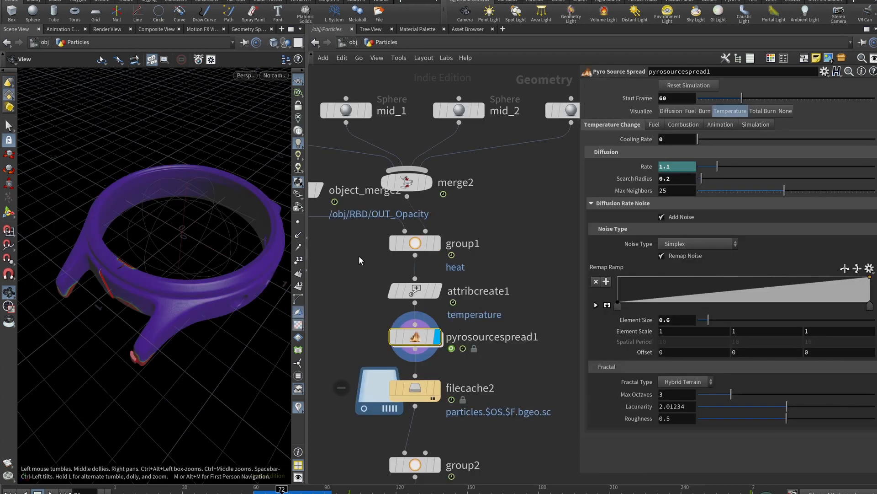
{"action": "mouse_move", "coordinate": [425, 407]}
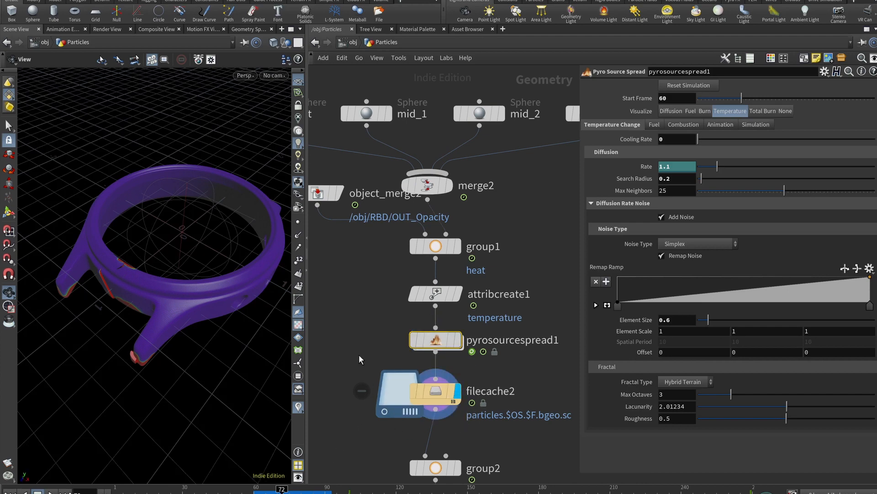
- Display the merged source spheres at merge2, then the point group made by group1
{"action": "scroll", "coordinate": [369, 309], "scroll_direction": "down", "scroll_amount": 3}
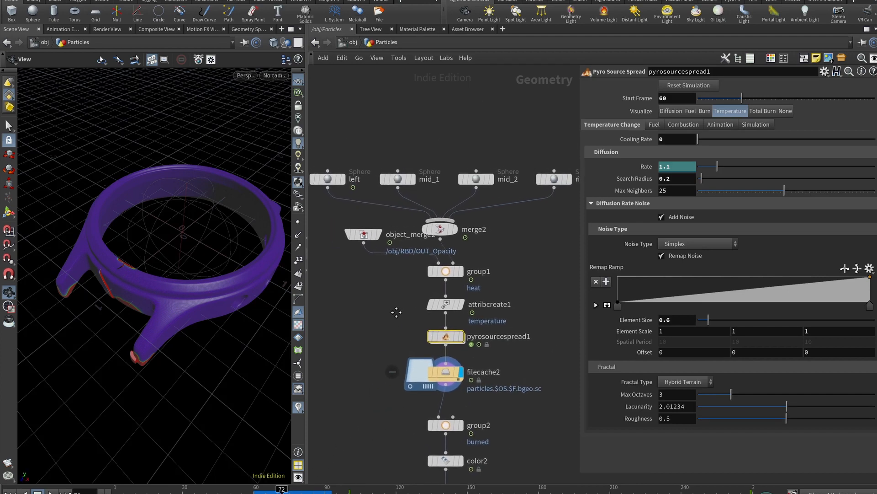
{"action": "mouse_move", "coordinate": [389, 295]}
{"action": "middle_mouse_down"}
{"action": "mouse_move", "coordinate": [403, 312]}
{"action": "mouse_move", "coordinate": [391, 311]}
{"action": "middle_mouse_up"}
{"action": "middle_click_drag", "start_coordinate": [404, 280], "coordinate": [402, 302]}
{"action": "left_click", "coordinate": [457, 270]}
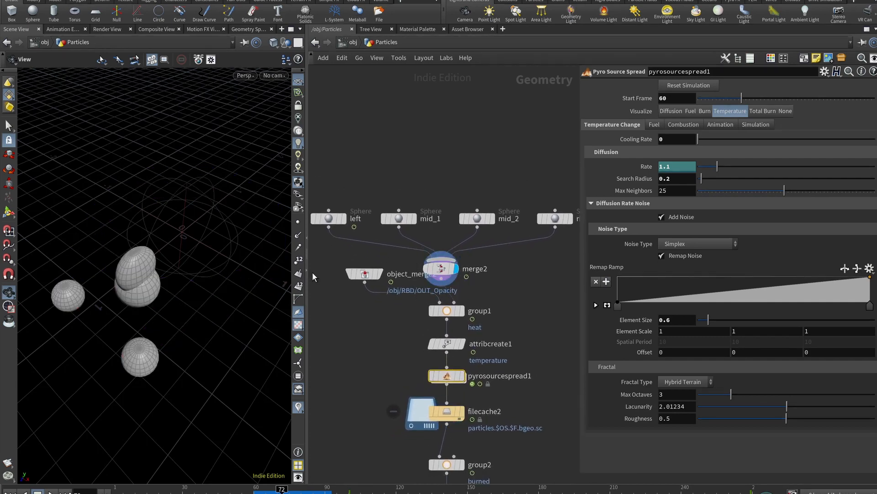
{"action": "mouse_move", "coordinate": [365, 275]}
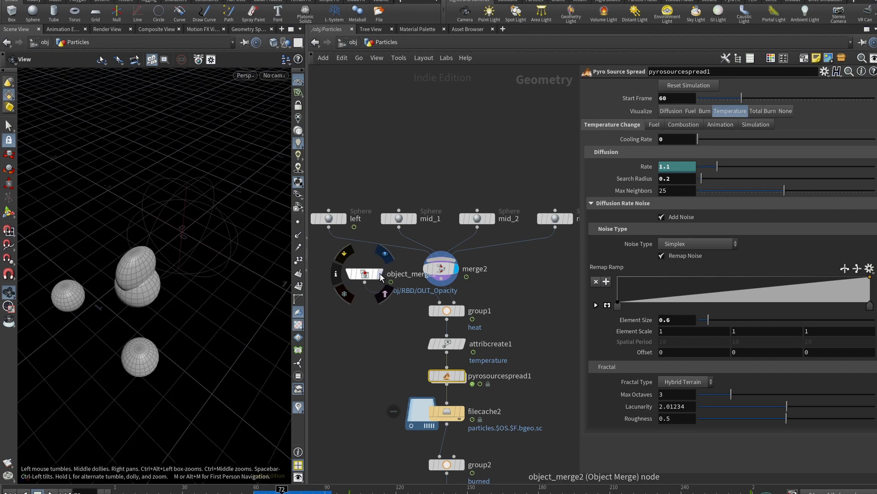
{"action": "mouse_move", "coordinate": [462, 314]}
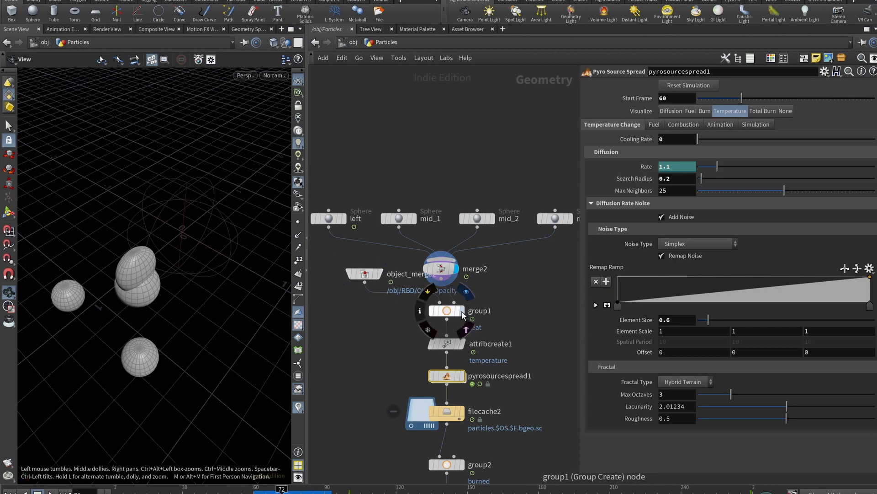
{"action": "left_click", "coordinate": [462, 312]}
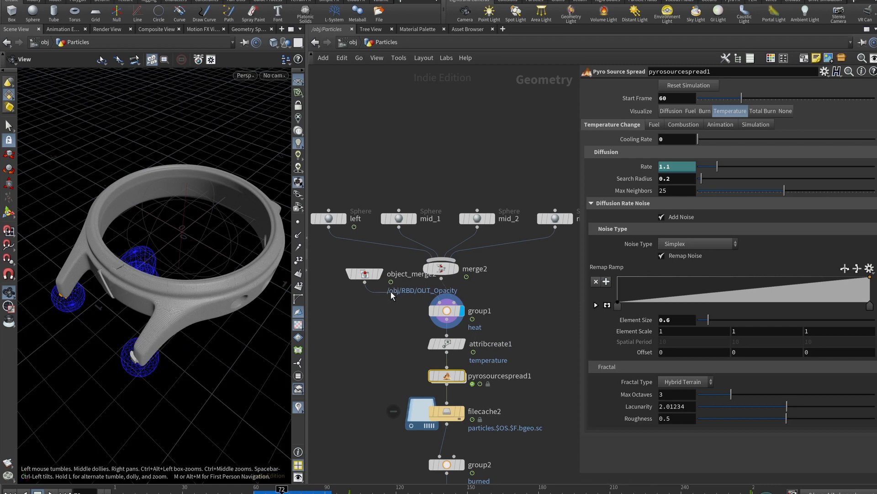
- Examine group1's group name and bounding settings, and compare its output with merge2's spheres
{"action": "middle_click_drag", "start_coordinate": [386, 306], "coordinate": [363, 267]}
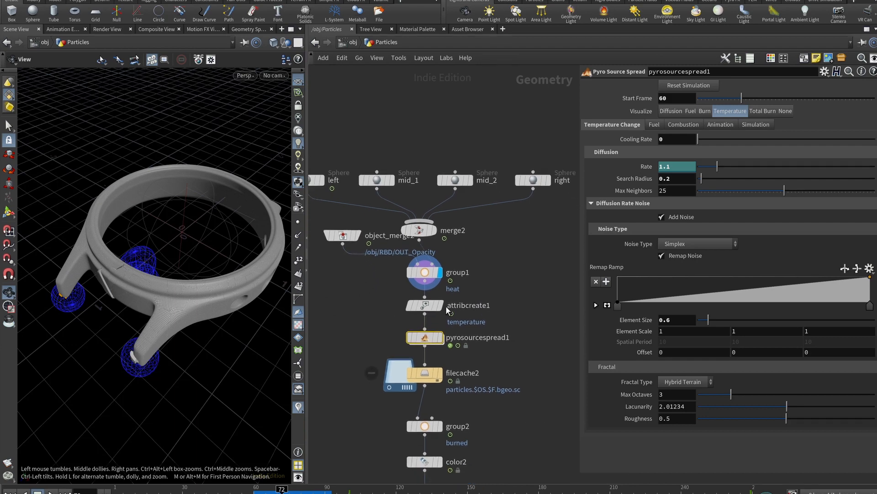
{"action": "left_click", "coordinate": [428, 276]}
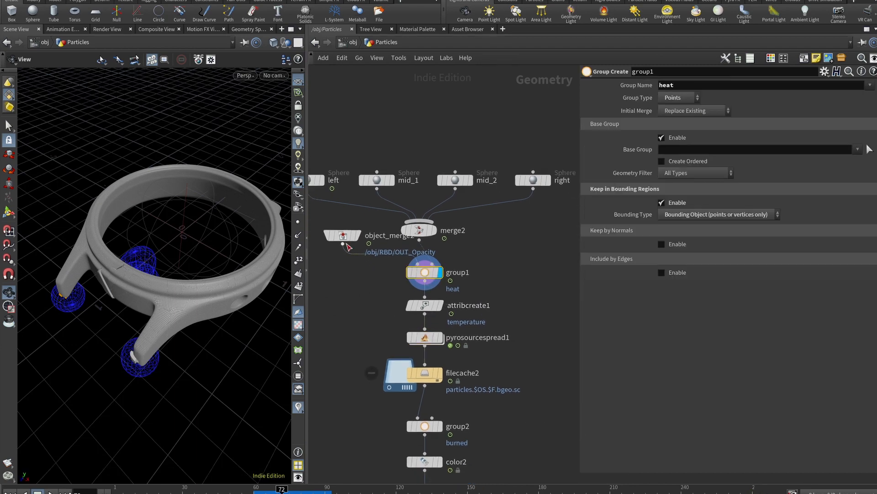
{"action": "mouse_move", "coordinate": [423, 275]}
{"action": "double_click", "coordinate": [668, 85]}
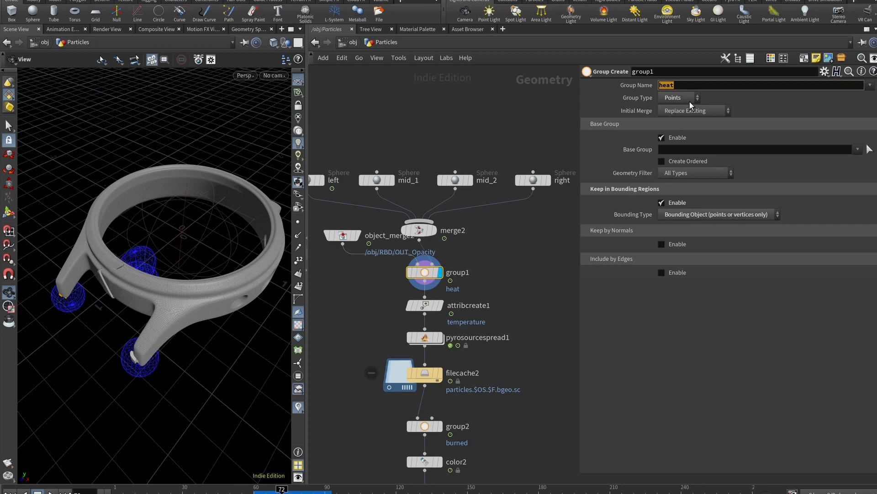
{"action": "left_click", "coordinate": [433, 230]}
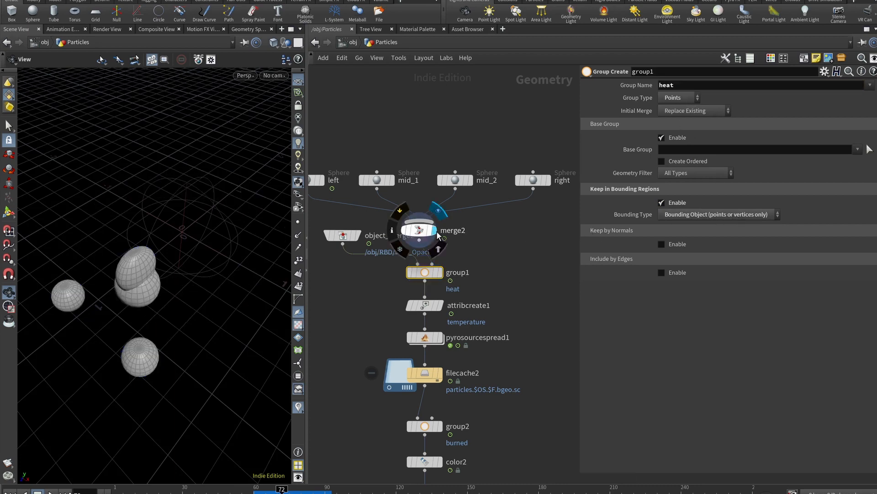
{"action": "left_click", "coordinate": [438, 273]}
- Inspect the grouped points from another angle and through cam1, and return to the free perspective view
{"action": "left_click_drag", "start_coordinate": [104, 325], "coordinate": [108, 303]}
{"action": "mouse_move", "coordinate": [425, 308]}
{"action": "left_click", "coordinate": [272, 77]}
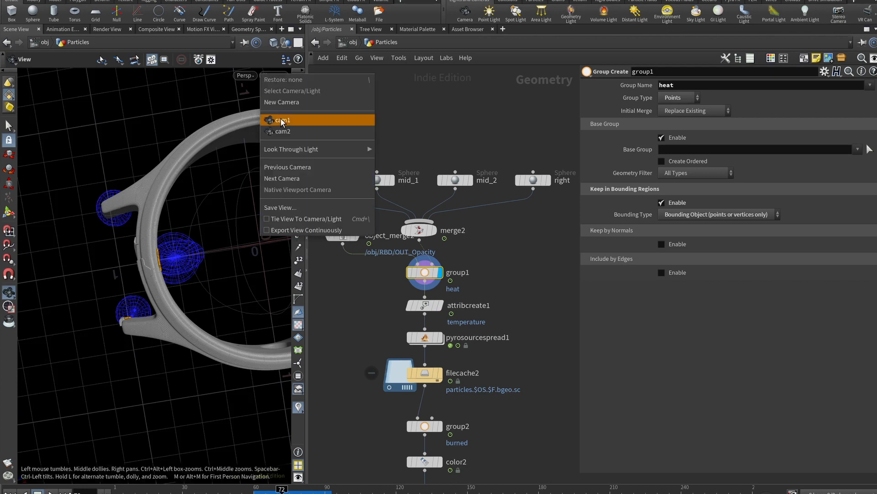
{"action": "left_click", "coordinate": [279, 120]}
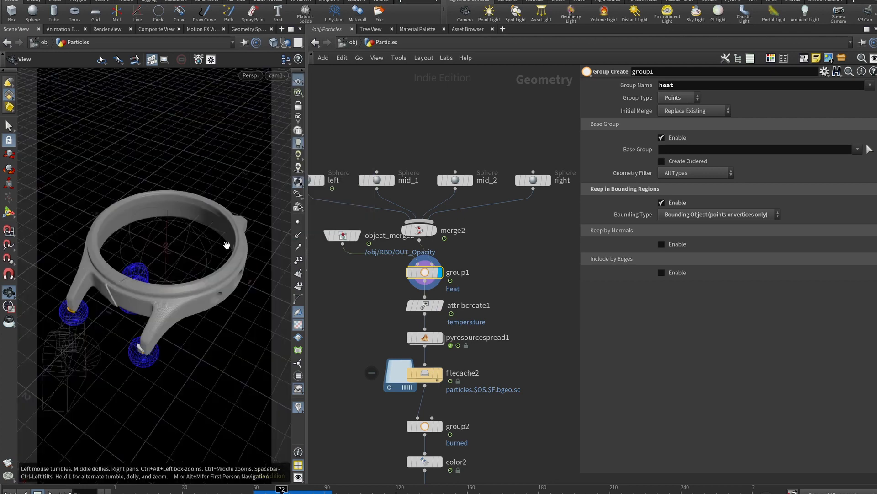
{"action": "left_click", "coordinate": [130, 310]}
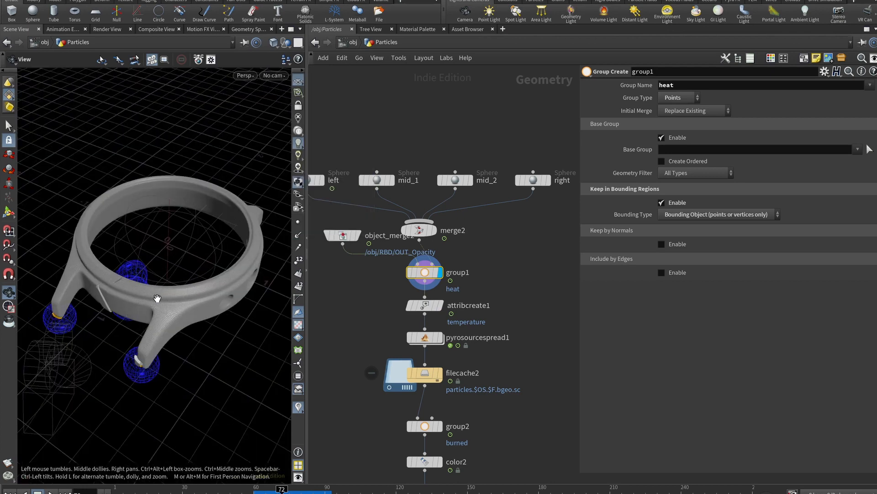
- Display attribcreate1 and examine its group, attribute name and value
{"action": "left_click", "coordinate": [439, 305]}
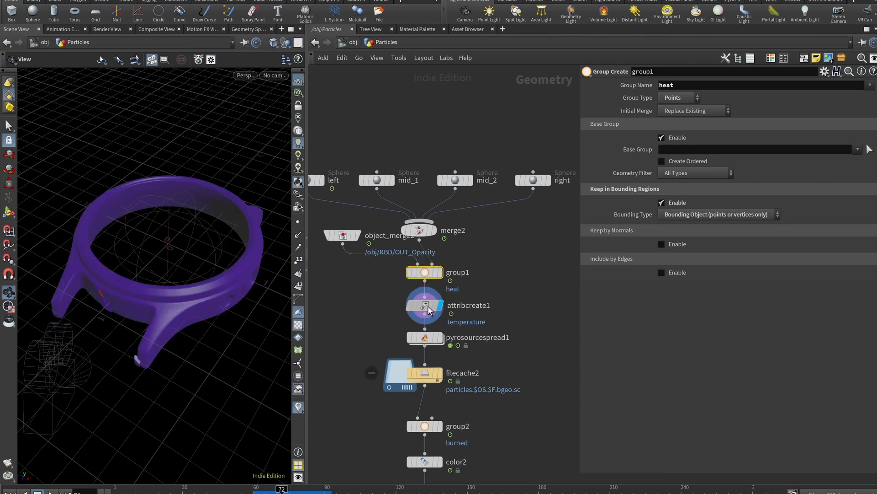
{"action": "left_click", "coordinate": [428, 313]}
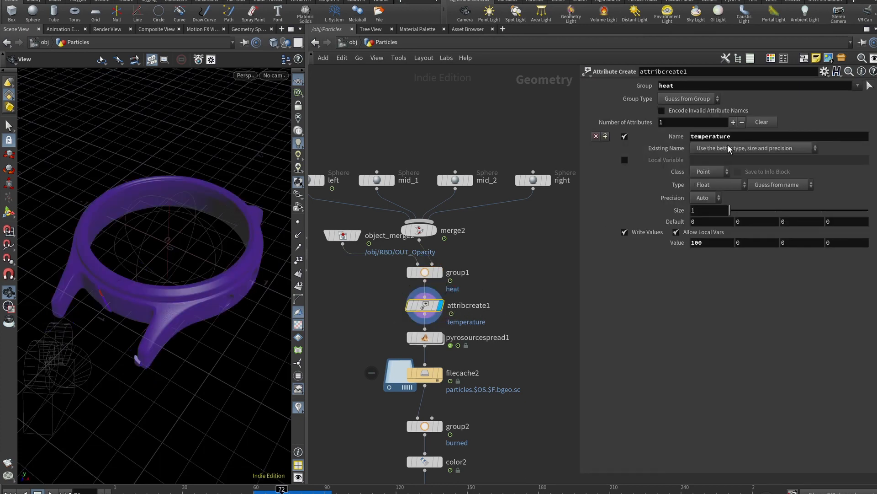
{"action": "double_click", "coordinate": [690, 89]}
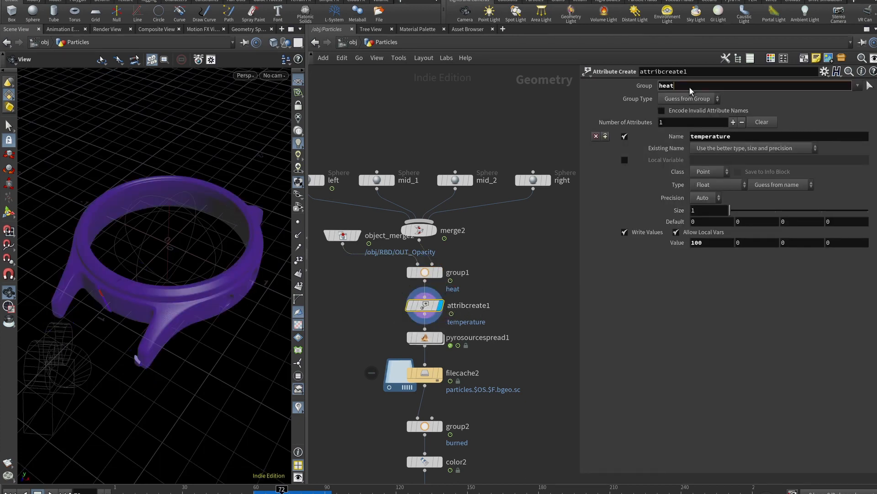
{"action": "double_click", "coordinate": [722, 136]}
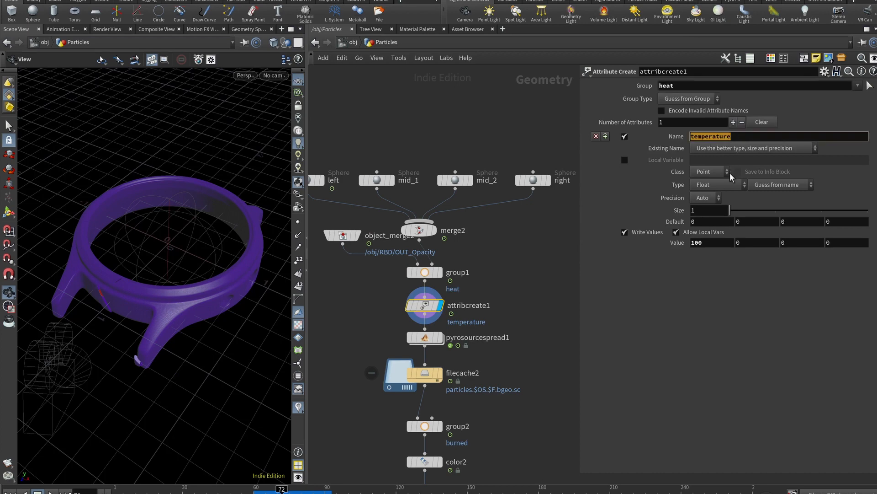
{"action": "left_click", "coordinate": [693, 243]}
- Display pyrosourcespread1 and open its settings, then set filecache2 as the displayed node
{"action": "left_click", "coordinate": [440, 339]}
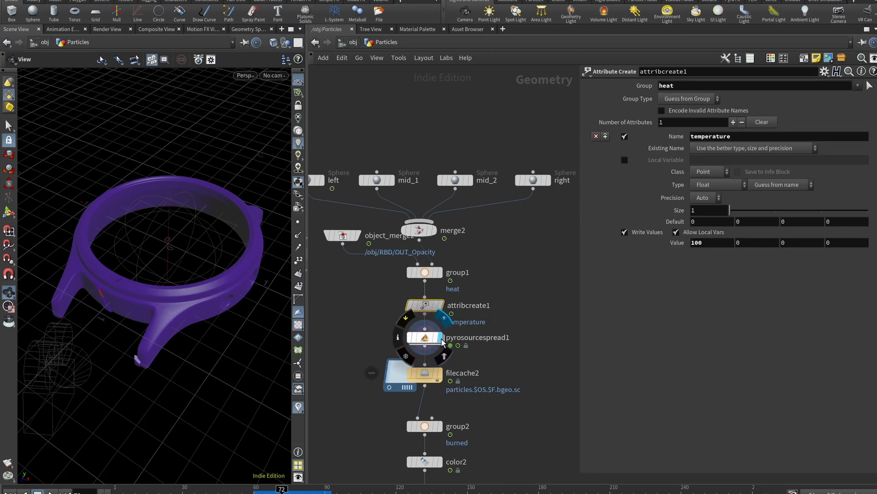
{"action": "left_click", "coordinate": [424, 339]}
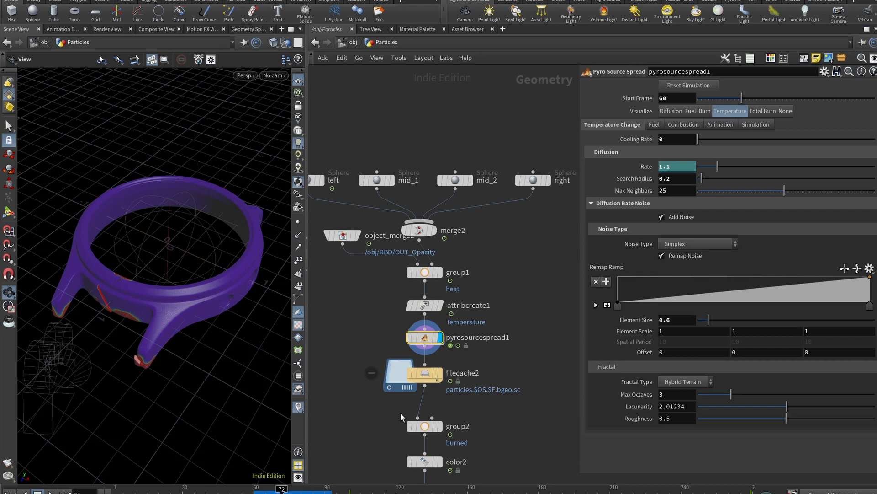
{"action": "left_click", "coordinate": [440, 373]}
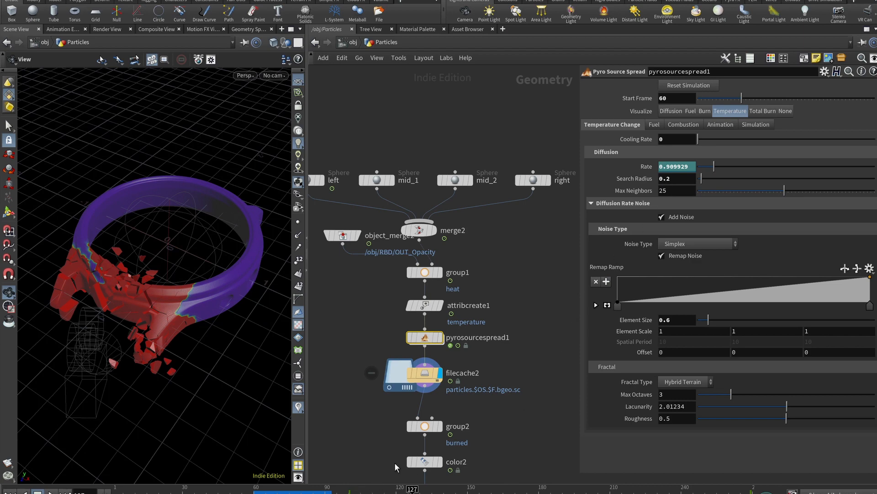
- Scrub the timeline across the cached simulation to examine how the temperature spreads, returning to about frame 60
{"action": "left_click", "coordinate": [347, 489]}
{"action": "left_click_drag", "start_coordinate": [348, 488], "coordinate": [749, 489]}
{"action": "left_click_drag", "start_coordinate": [757, 490], "coordinate": [351, 491]}
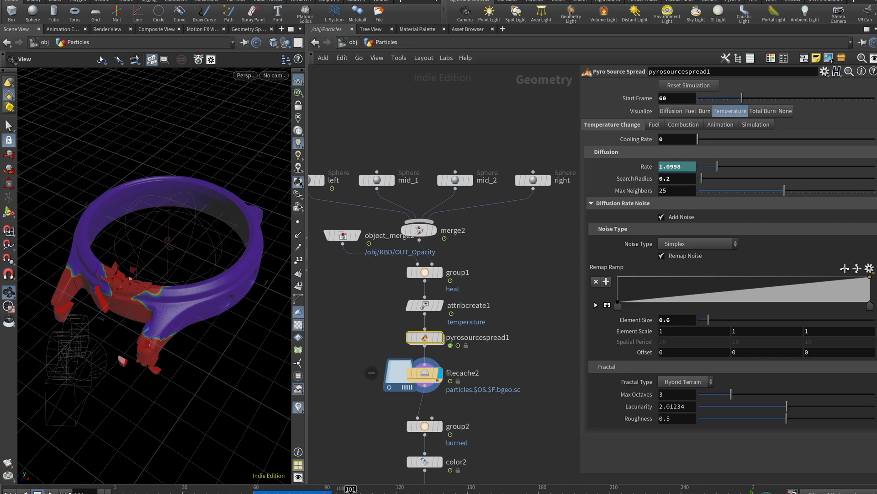
{"action": "left_click_drag", "start_coordinate": [351, 489], "coordinate": [256, 489]}
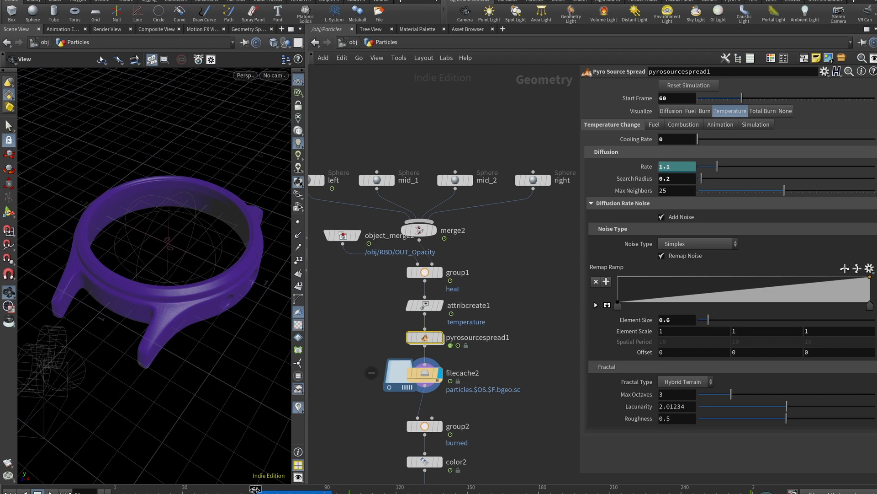
- Set the playback range to start at frame 60, and scrub the temperature spread through to frame 270
{"action": "mouse_move", "coordinate": [256, 489]}
{"action": "left_mouse_down"}
{"action": "mouse_move", "coordinate": [119, 489]}
{"action": "mouse_move", "coordinate": [265, 489]}
{"action": "left_mouse_up"}
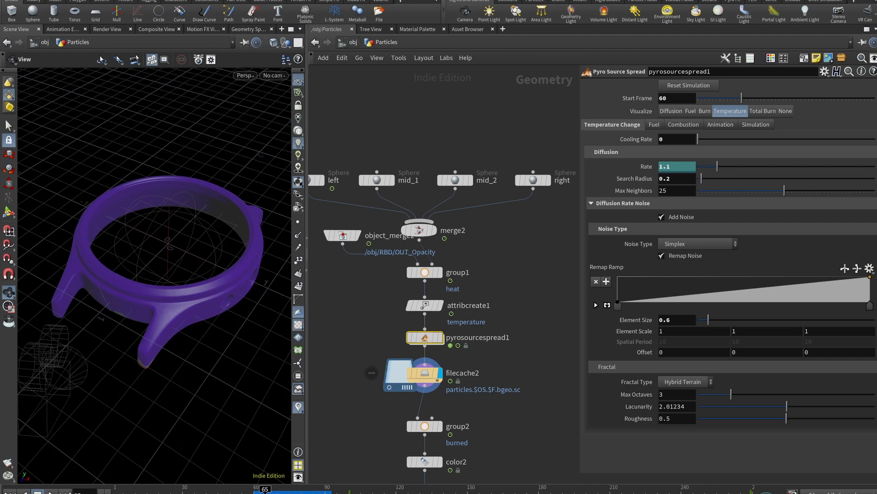
{"action": "key", "text": "Return"}
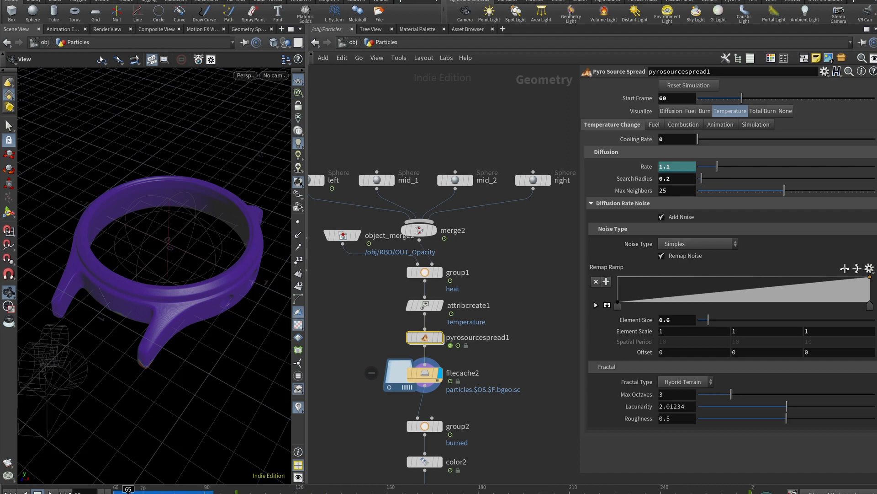
{"action": "mouse_move", "coordinate": [129, 489]}
{"action": "left_mouse_down"}
{"action": "mouse_move", "coordinate": [98, 490]}
{"action": "mouse_move", "coordinate": [296, 489]}
{"action": "left_mouse_up"}
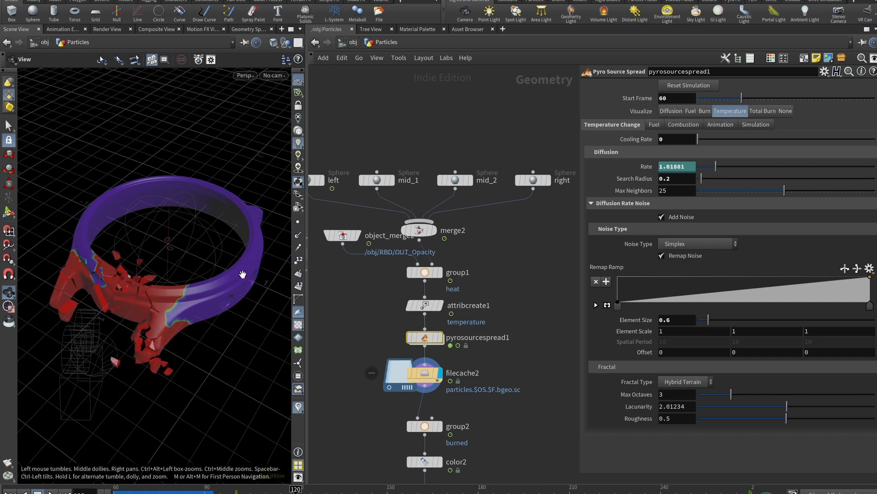
{"action": "left_click_drag", "start_coordinate": [297, 490], "coordinate": [748, 490]}
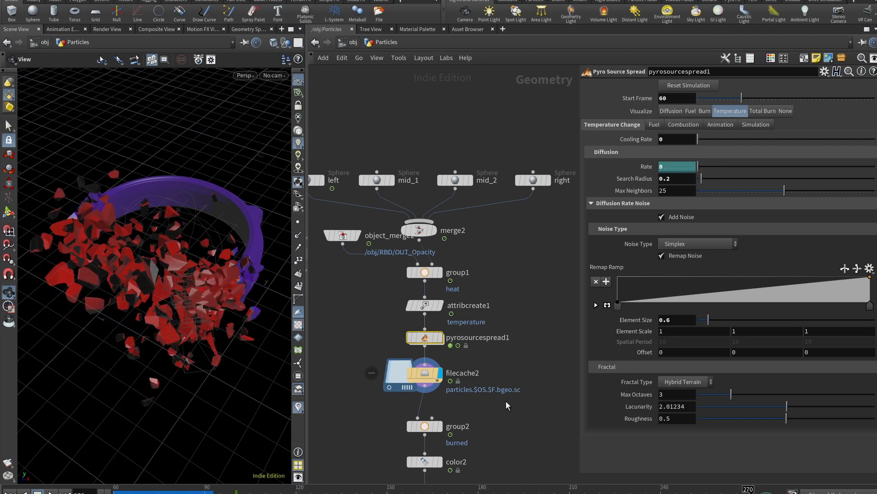
- Display group2 and examine the base group expression that defines the burned points
{"action": "middle_click_drag", "start_coordinate": [506, 406], "coordinate": [493, 339]}
{"action": "left_click", "coordinate": [431, 366]}
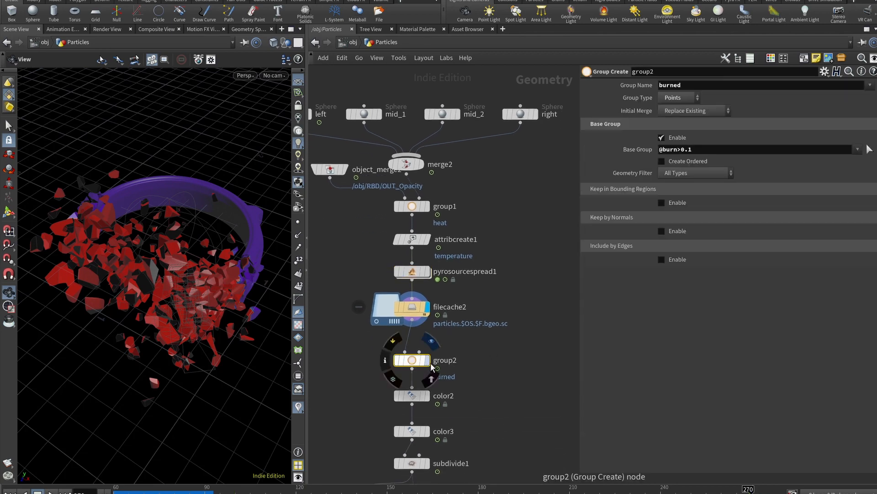
{"action": "left_click", "coordinate": [428, 362]}
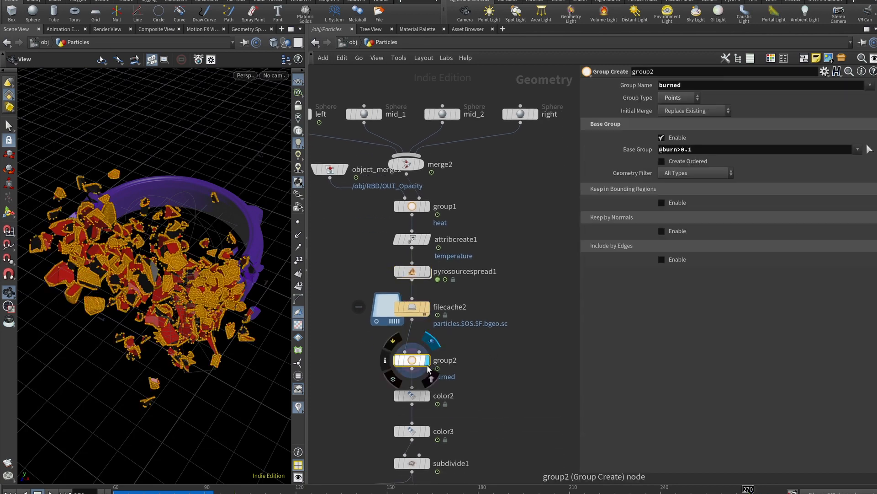
{"action": "left_click", "coordinate": [677, 149]}
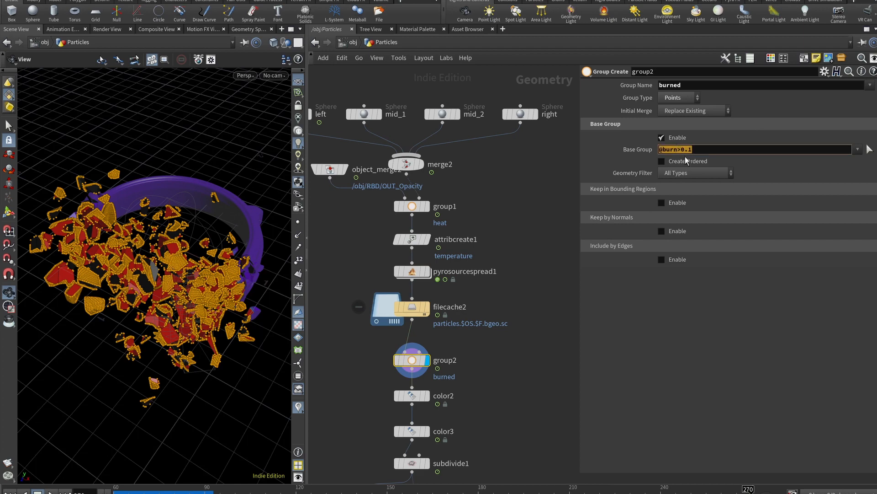
- Display color2 and set pyrosourcespread1's visualization to None
{"action": "left_click", "coordinate": [698, 150]}
{"action": "left_click", "coordinate": [678, 98]}
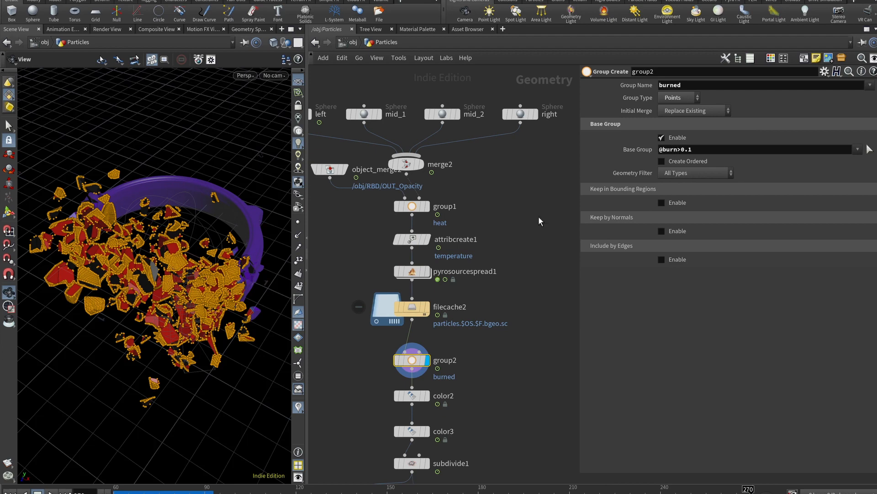
{"action": "middle_click_drag", "start_coordinate": [462, 385], "coordinate": [468, 340]}
{"action": "left_click", "coordinate": [434, 350]}
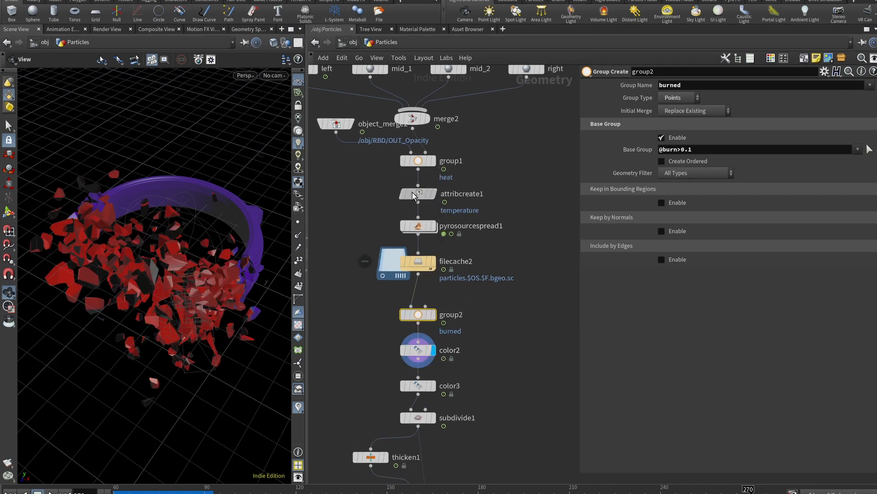
{"action": "left_click", "coordinate": [419, 193]}
{"action": "left_click", "coordinate": [425, 226]}
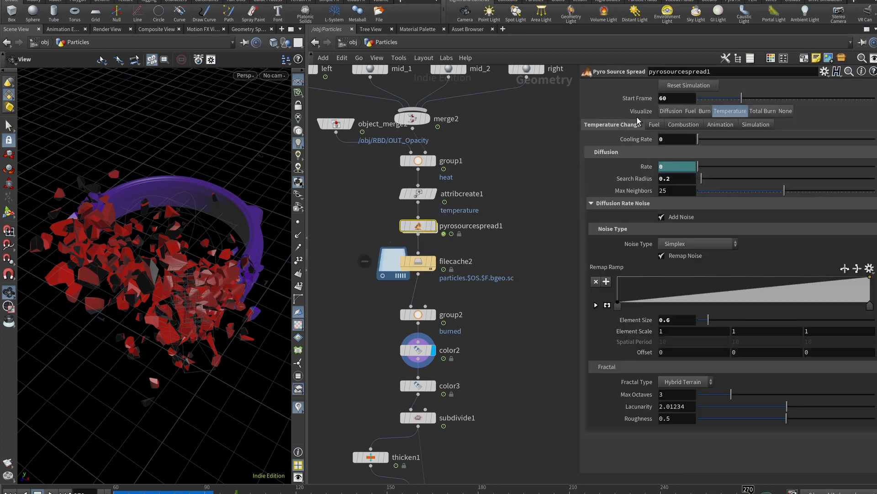
{"action": "left_click", "coordinate": [786, 111]}
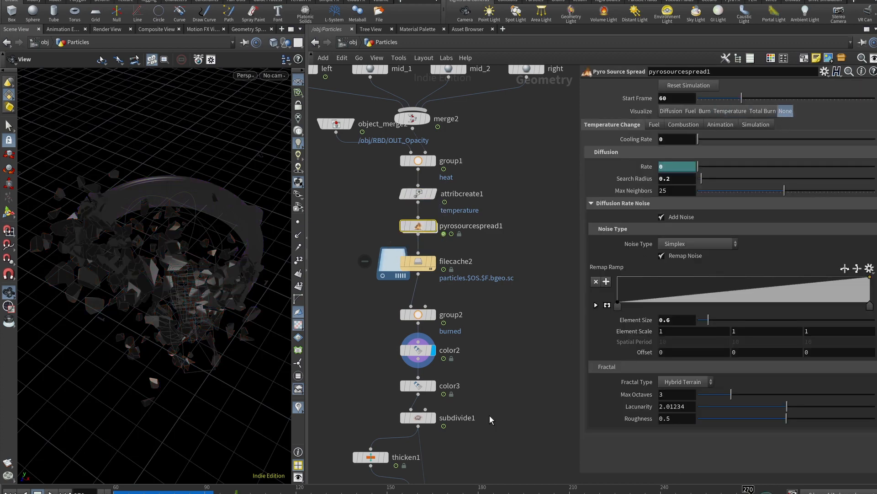
- Open color2's settings, then display color3 and examine the colour assigned to the burned group
{"action": "mouse_move", "coordinate": [428, 358]}
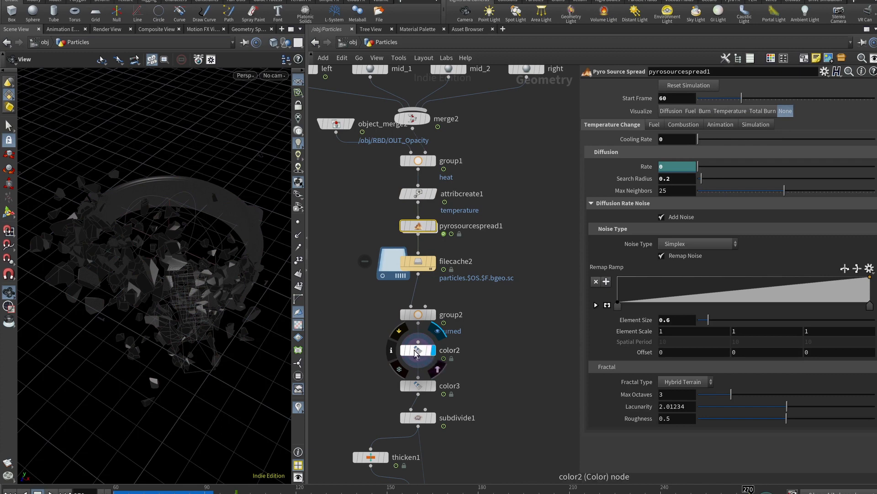
{"action": "left_click", "coordinate": [427, 356]}
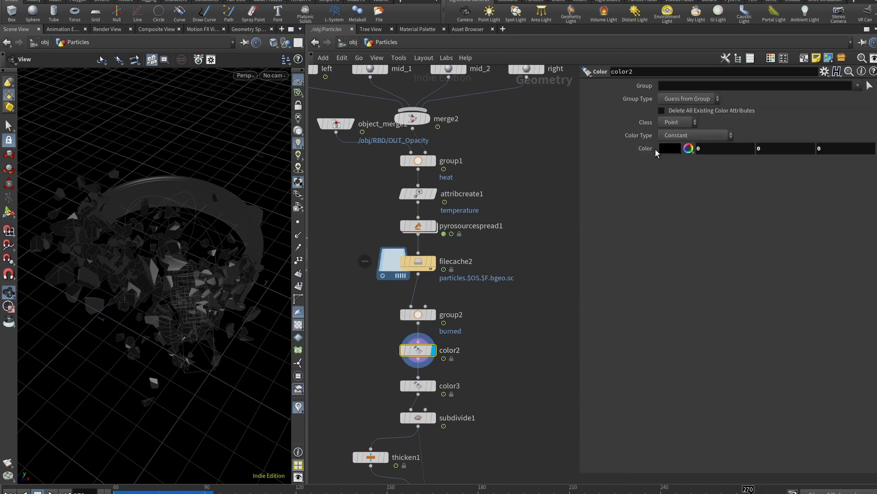
{"action": "left_click", "coordinate": [434, 387]}
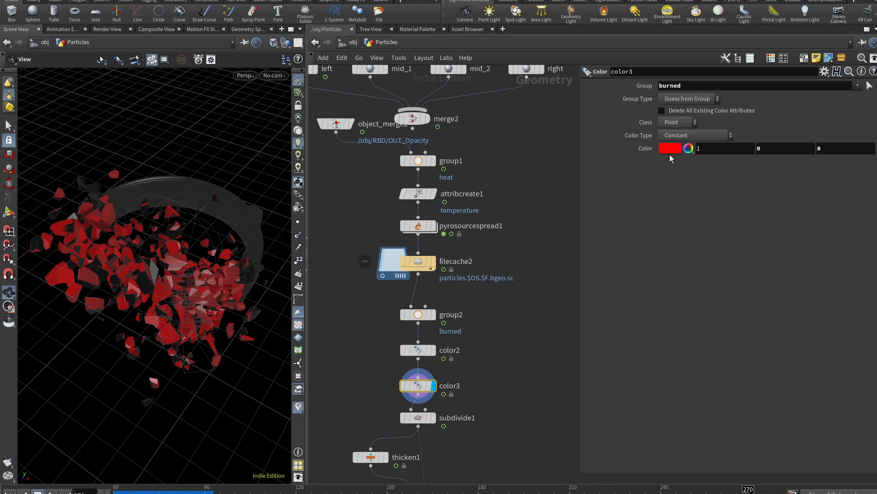
{"action": "middle_click_drag", "start_coordinate": [483, 342], "coordinate": [495, 247]}
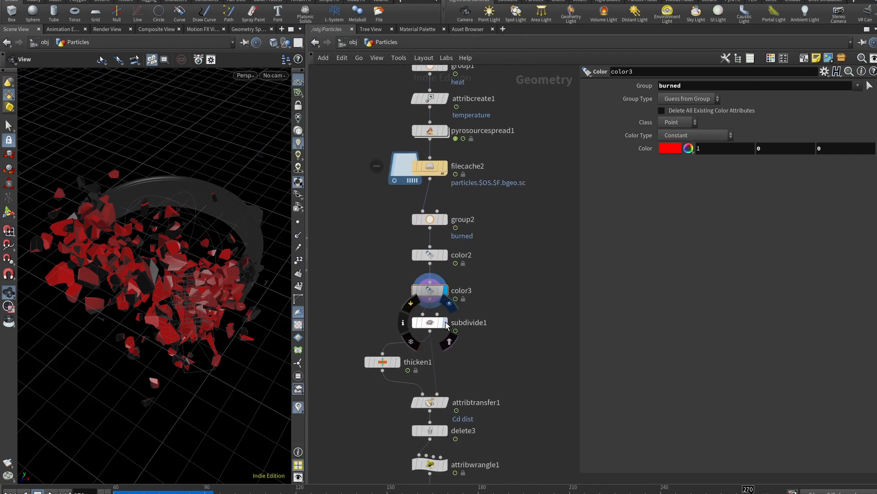
- Bypass thicken1 and step the displayed node from subdivide1 to attribtransfer1
{"action": "middle_click_drag", "start_coordinate": [433, 329], "coordinate": [428, 261]}
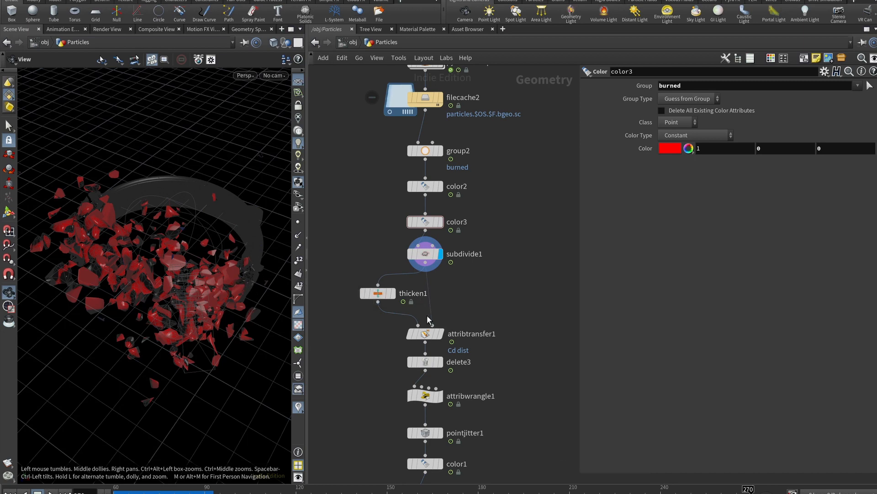
{"action": "left_click", "coordinate": [357, 276]}
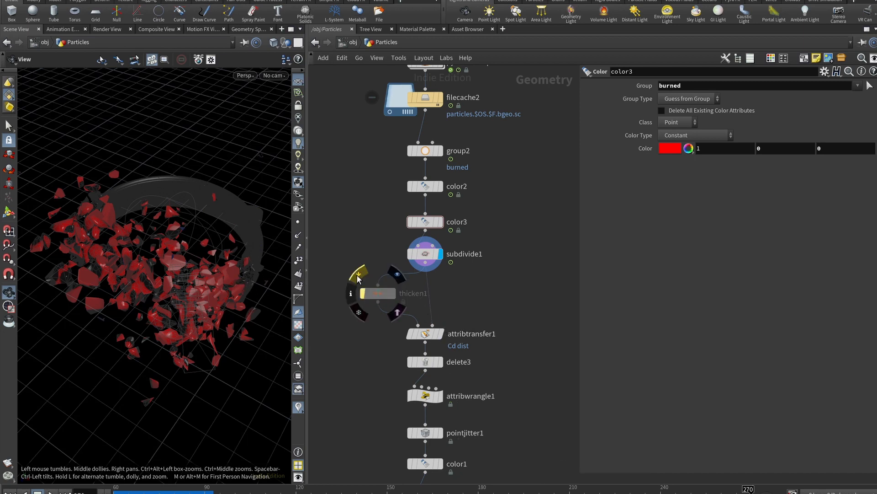
{"action": "left_click", "coordinate": [440, 334]}
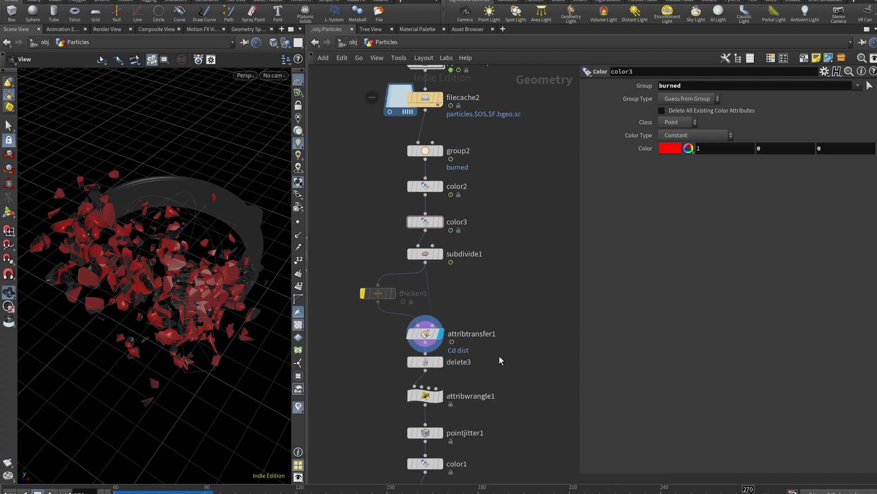
- Display delete3 and examine its primitive deletion pattern and Keep Points option
{"action": "middle_click_drag", "start_coordinate": [457, 391], "coordinate": [461, 316]}
{"action": "middle_click_drag", "start_coordinate": [481, 346], "coordinate": [476, 323]}
{"action": "left_click", "coordinate": [445, 286]}
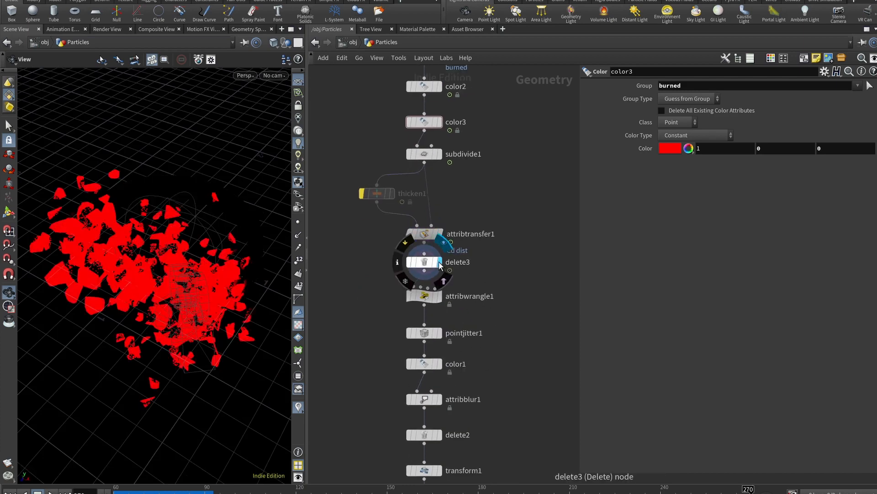
{"action": "left_click", "coordinate": [429, 286]}
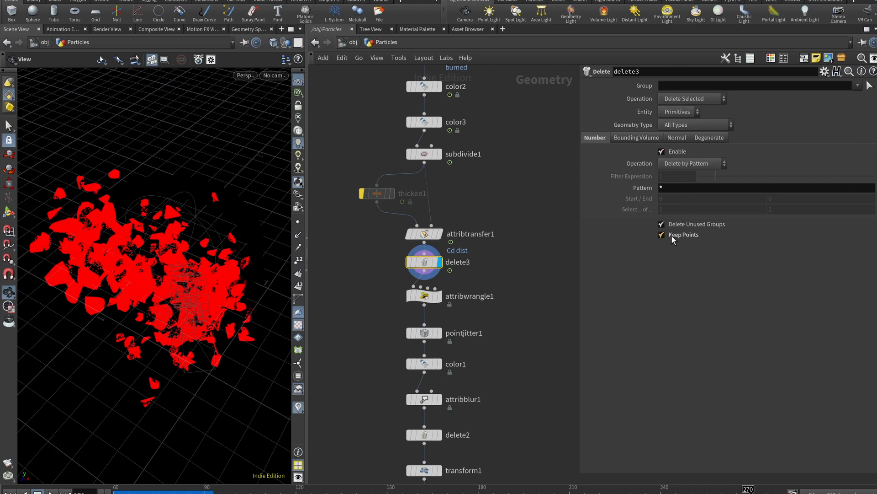
{"action": "left_click", "coordinate": [668, 187]}
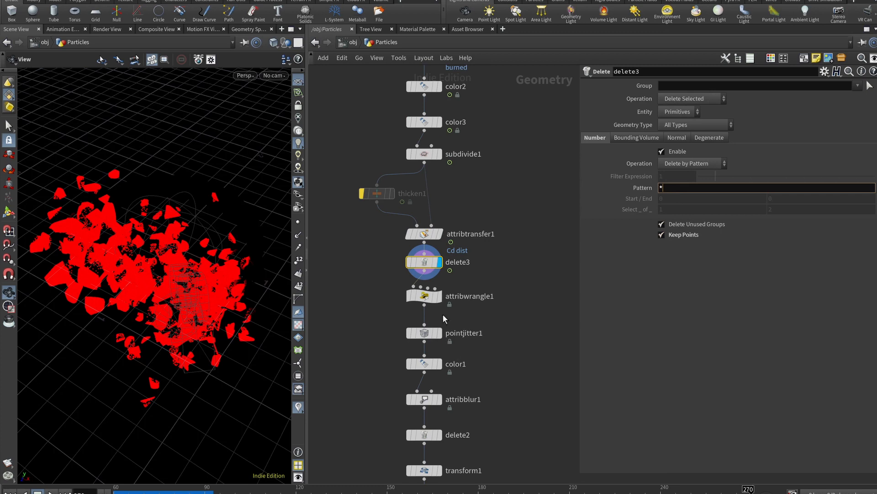
- Display attribwrangle1 and bypass color2 and color3
{"action": "left_click", "coordinate": [439, 297]}
{"action": "middle_click_drag", "start_coordinate": [461, 156], "coordinate": [465, 189]}
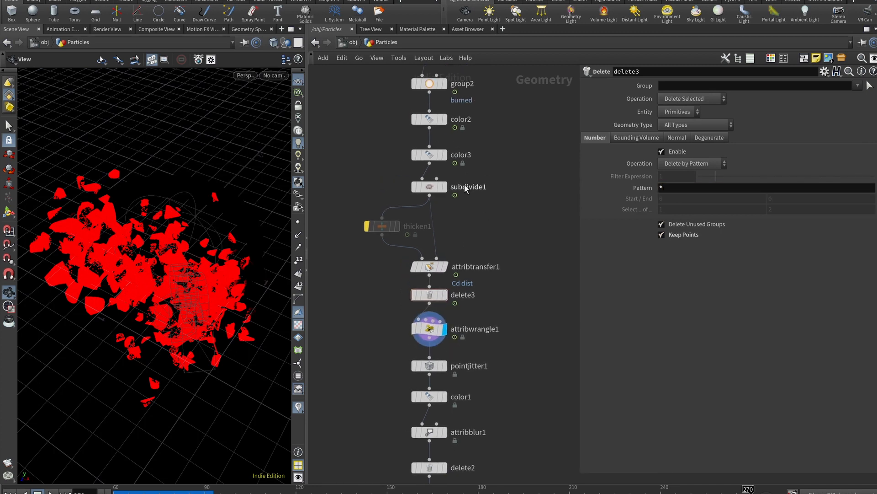
{"action": "left_click", "coordinate": [414, 120]}
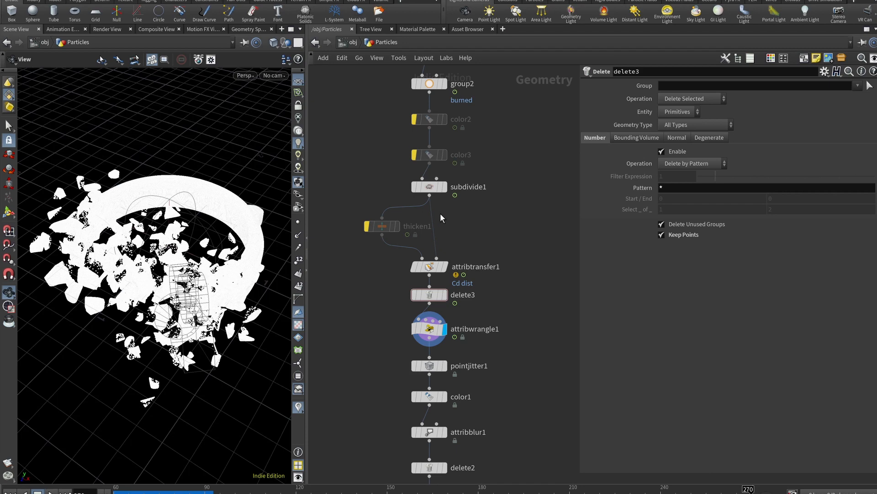
- Display subdivide1 at frame 65, then take thicken1 off bypass and display it for comparison
{"action": "left_click", "coordinate": [383, 228]}
{"action": "mouse_move", "coordinate": [383, 228]}
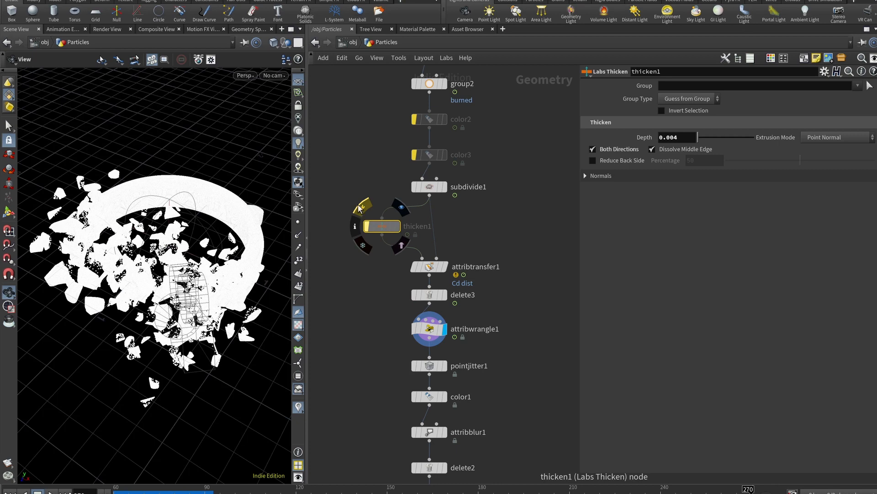
{"action": "mouse_move", "coordinate": [432, 201]}
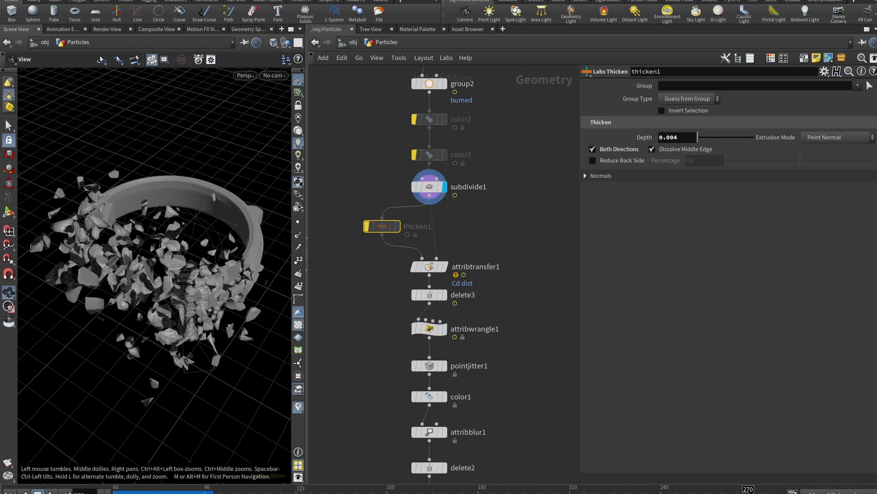
{"action": "left_click", "coordinate": [129, 490]}
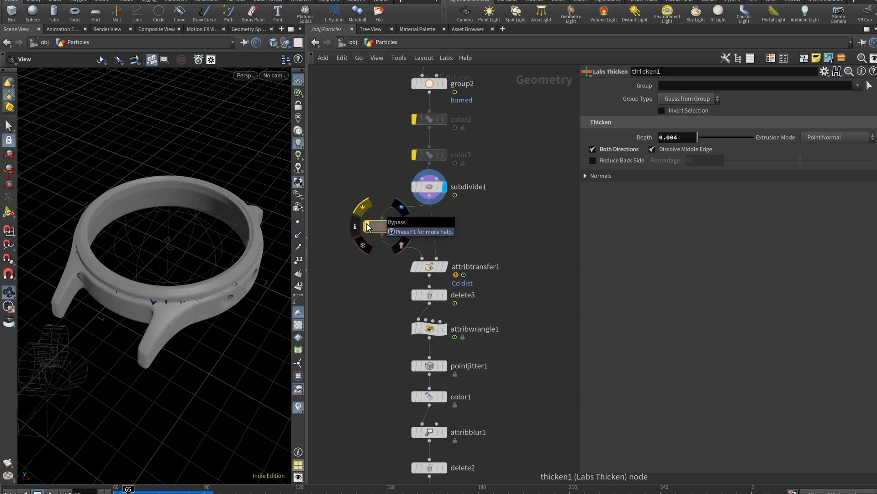
{"action": "left_click", "coordinate": [397, 226]}
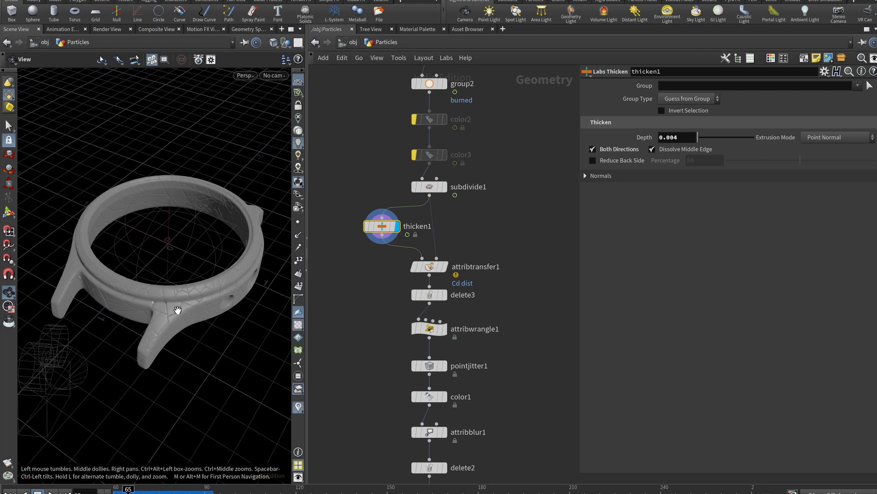
- Replace attribtransfer1 with a direct thicken1-to-delete3 connection, and take color2 and color3 off bypass
{"action": "mouse_move", "coordinate": [447, 294]}
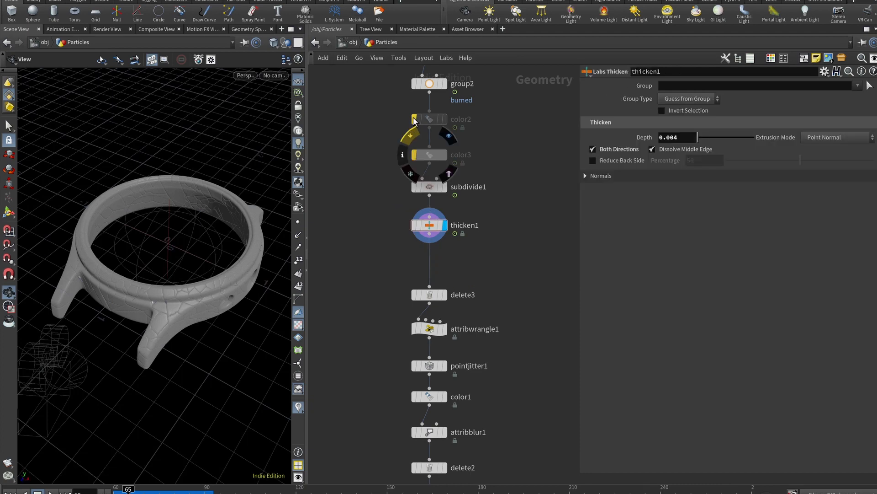
{"action": "left_click", "coordinate": [413, 117]}
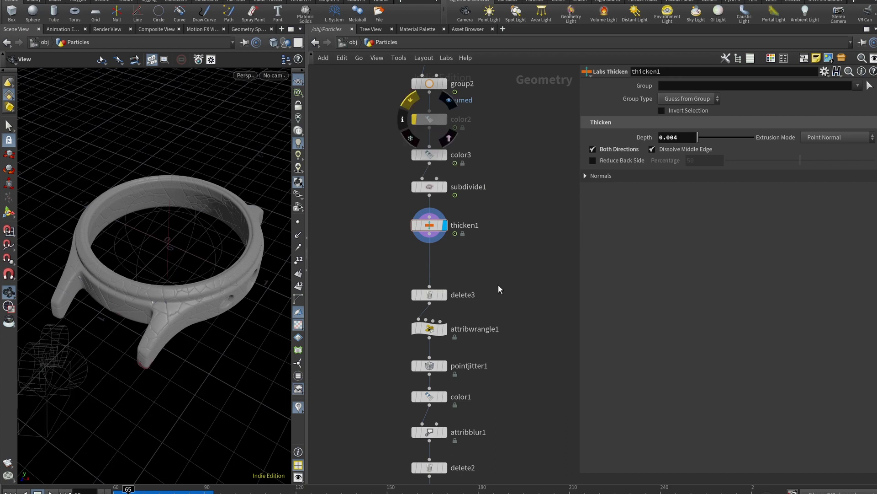
- Display delete3, then open attribwrangle1 and examine its visibility and pscale expressions
{"action": "left_click", "coordinate": [429, 294]}
{"action": "left_click", "coordinate": [444, 294]}
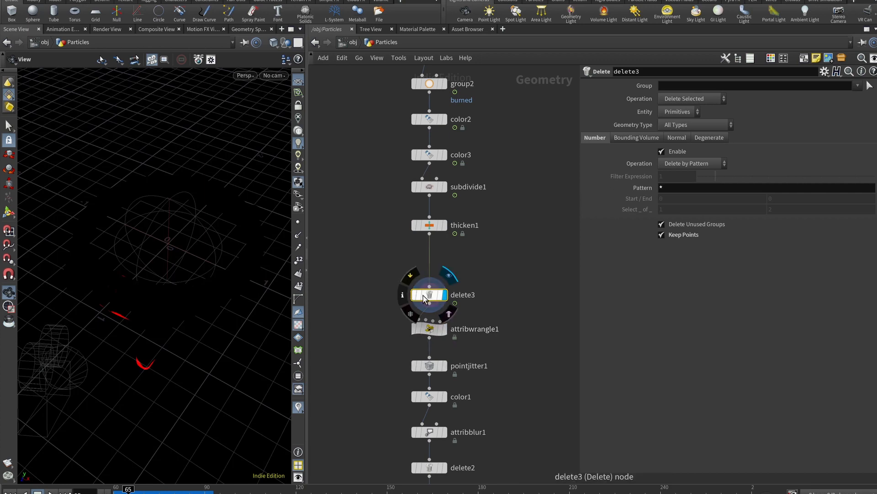
{"action": "left_click", "coordinate": [445, 333]}
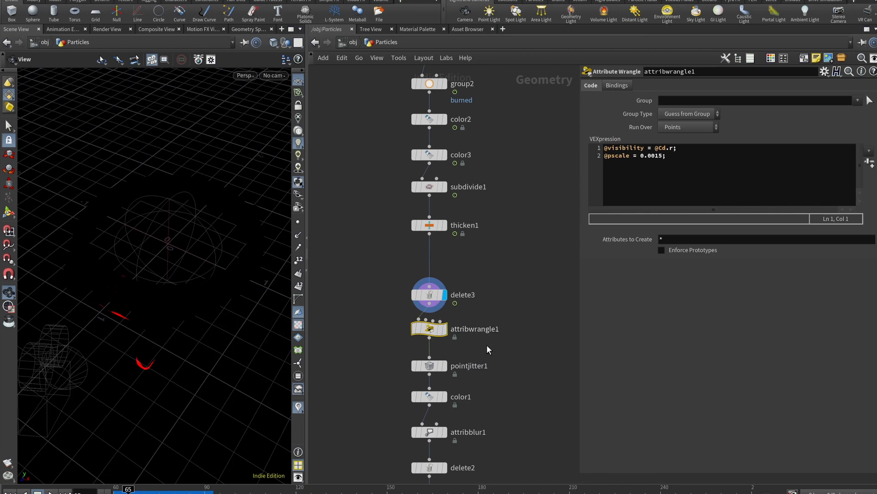
{"action": "left_click", "coordinate": [684, 159]}
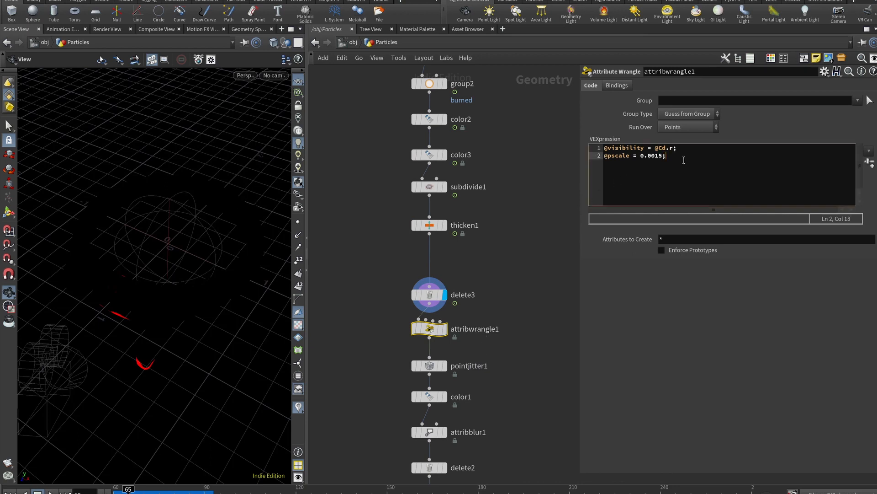
{"action": "double_click", "coordinate": [624, 149]}
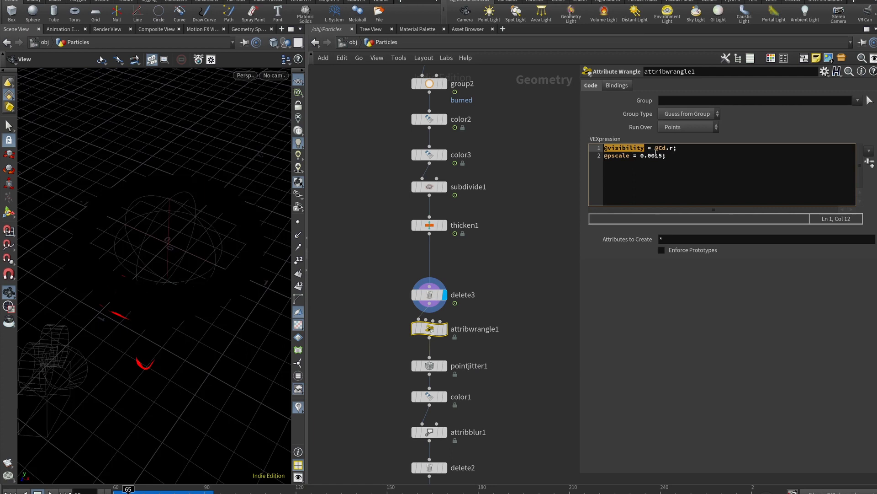
{"action": "left_click", "coordinate": [708, 156]}
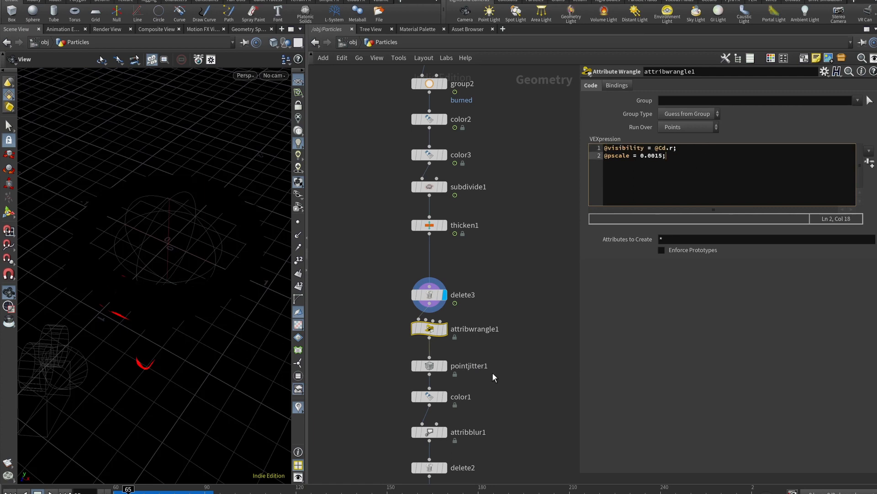
- Display pointjitter1 and open its jitter settings
{"action": "middle_click_drag", "start_coordinate": [492, 372], "coordinate": [485, 270]}
{"action": "left_click", "coordinate": [423, 264]}
{"action": "left_click", "coordinate": [437, 264]}
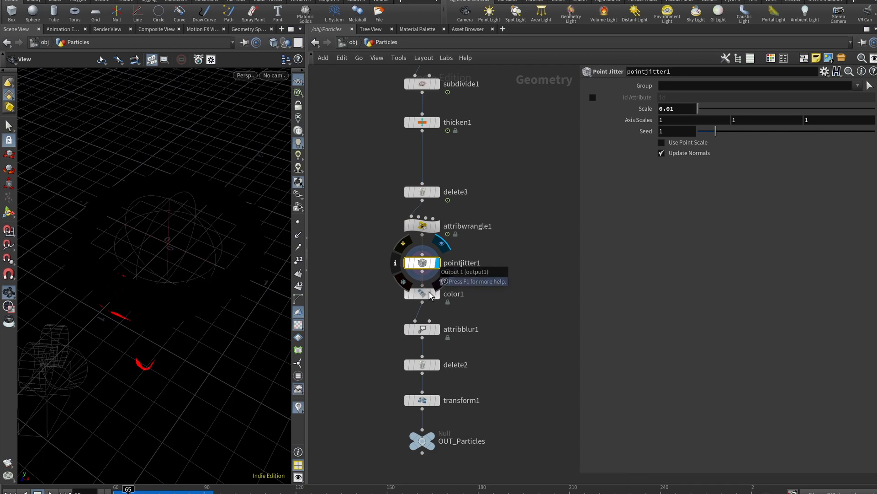
- Display color1 and examine its colour ramp driven by the visibility attribute
{"action": "left_click", "coordinate": [439, 296]}
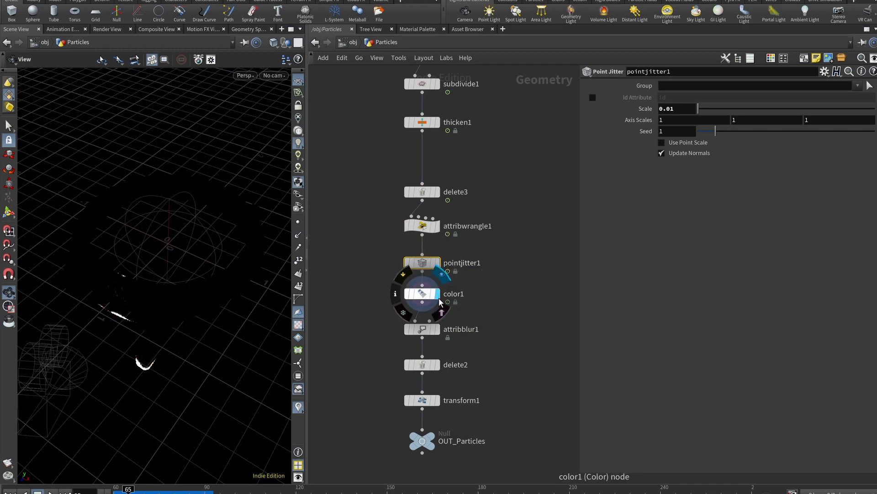
{"action": "left_click", "coordinate": [438, 301]}
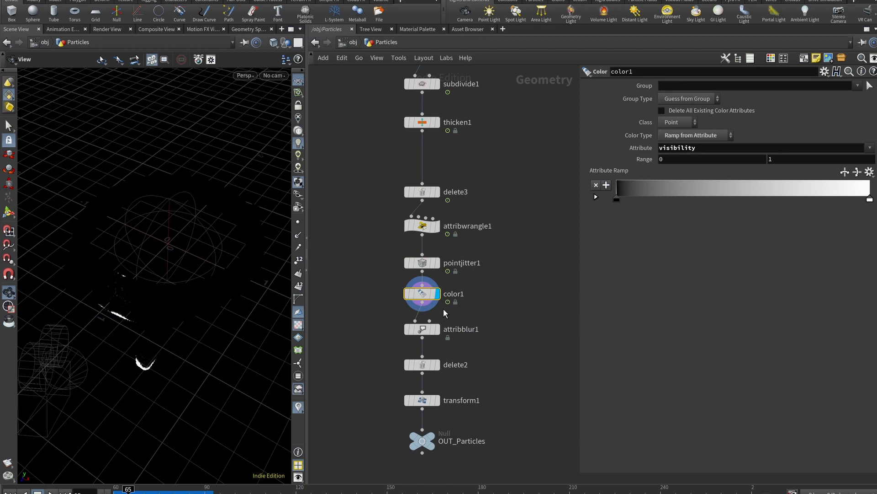
{"action": "double_click", "coordinate": [701, 148]}
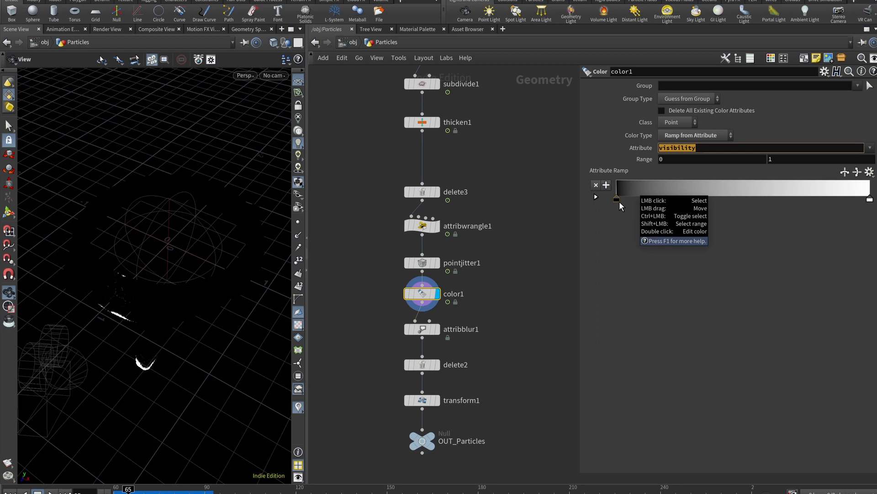
- Move to frame 90 to check color1's result, and display attribblur1 to compare the blurred colours
{"action": "left_click", "coordinate": [204, 491]}
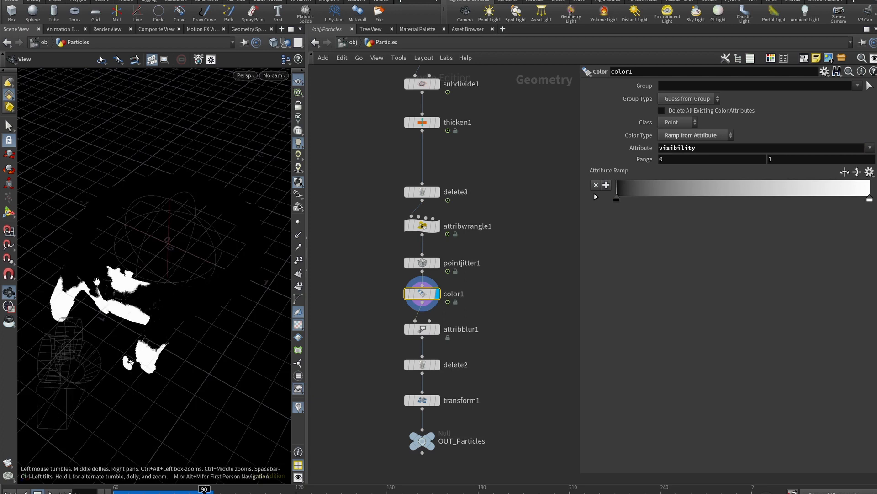
{"action": "mouse_move", "coordinate": [428, 299]}
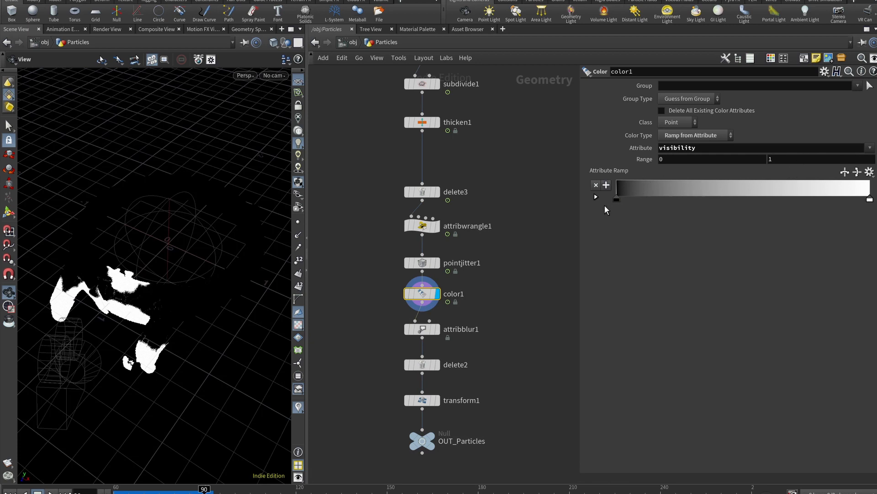
{"action": "mouse_move", "coordinate": [437, 334]}
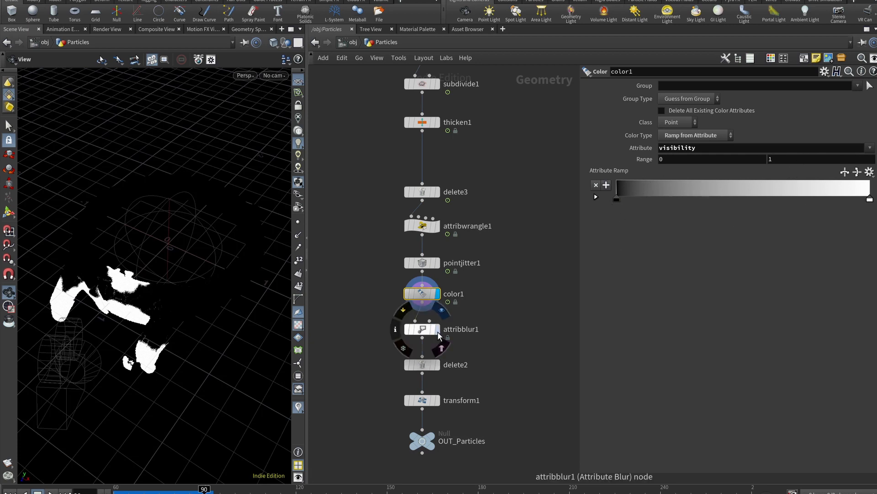
{"action": "left_click", "coordinate": [438, 332]}
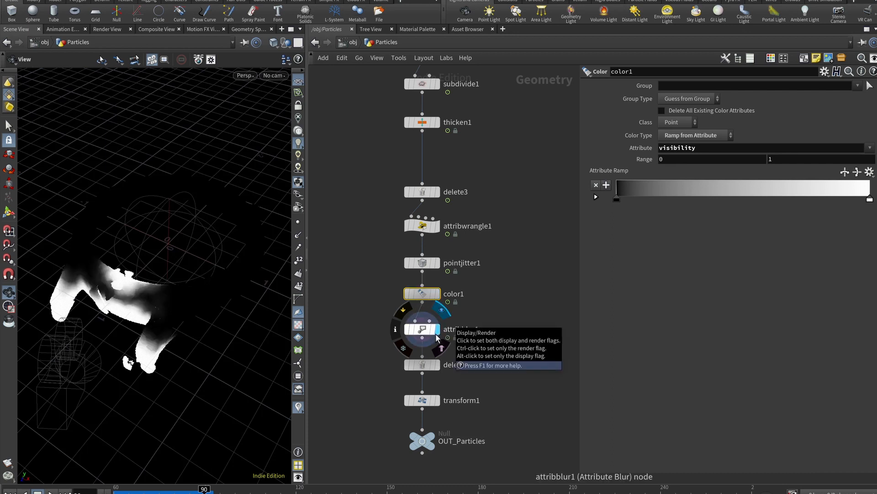
- Open attribblur1's settings and move to frame 151 to examine how it blurs the Cd attribute
{"action": "left_click", "coordinate": [422, 329]}
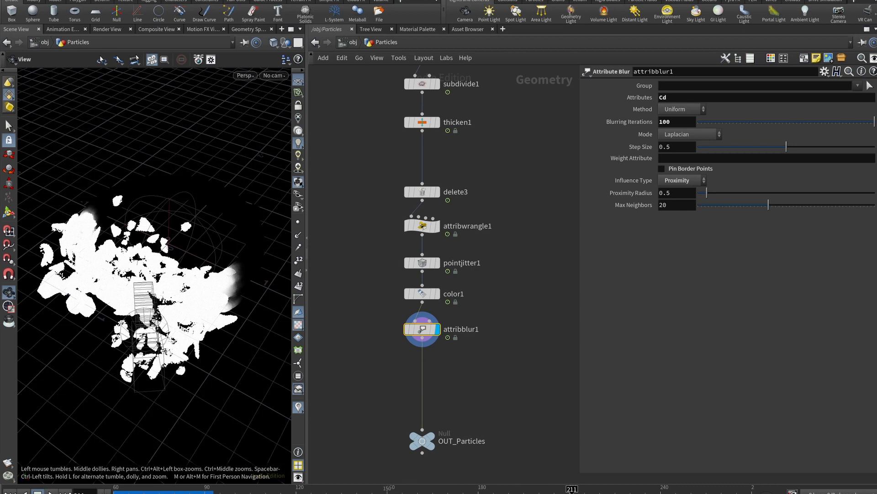
{"action": "left_click", "coordinate": [390, 490]}
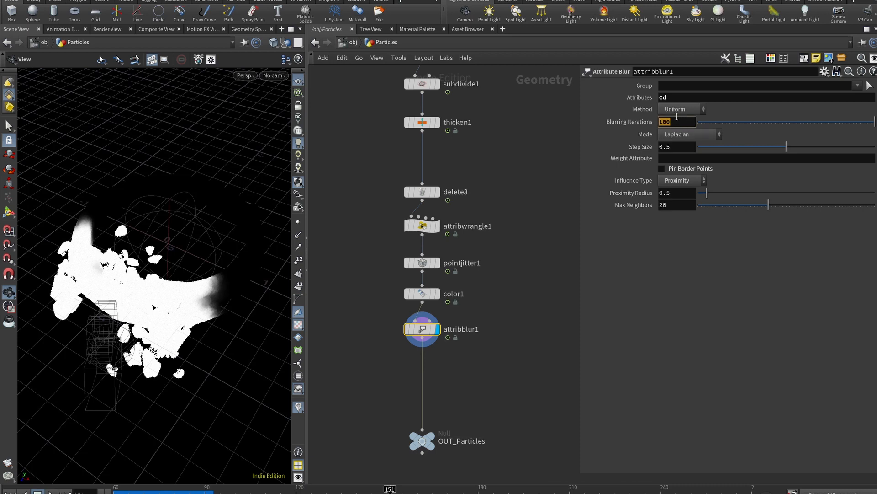
{"action": "left_click", "coordinate": [682, 98]}
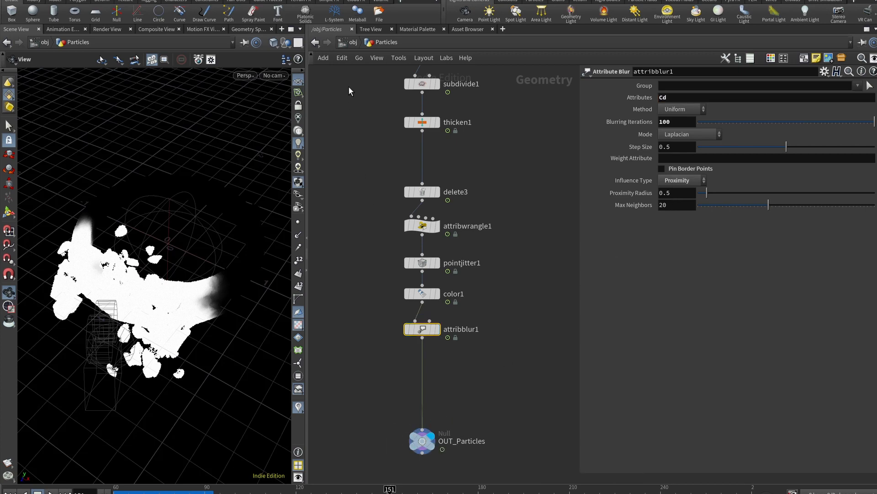
- Return to the object level and display the RBD, Particles, Smoke and Dust objects, leaving Background hidden after a brief check
{"action": "left_click", "coordinate": [352, 42]}
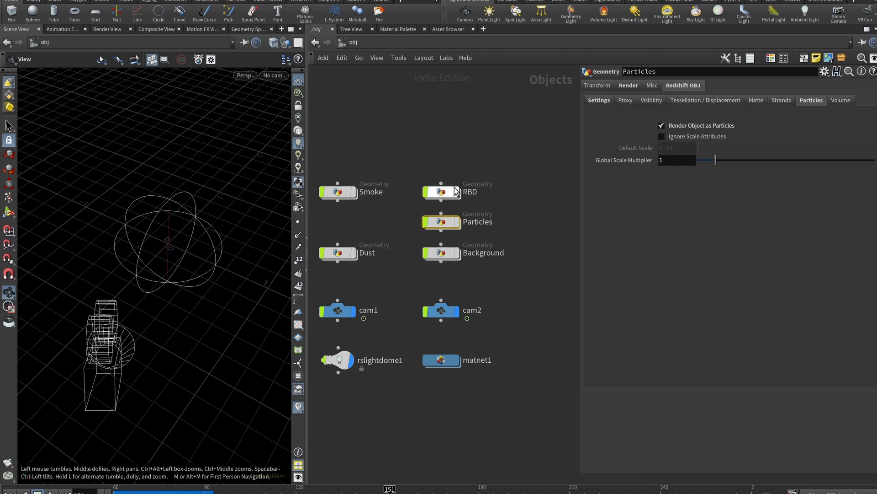
{"action": "left_click", "coordinate": [456, 226]}
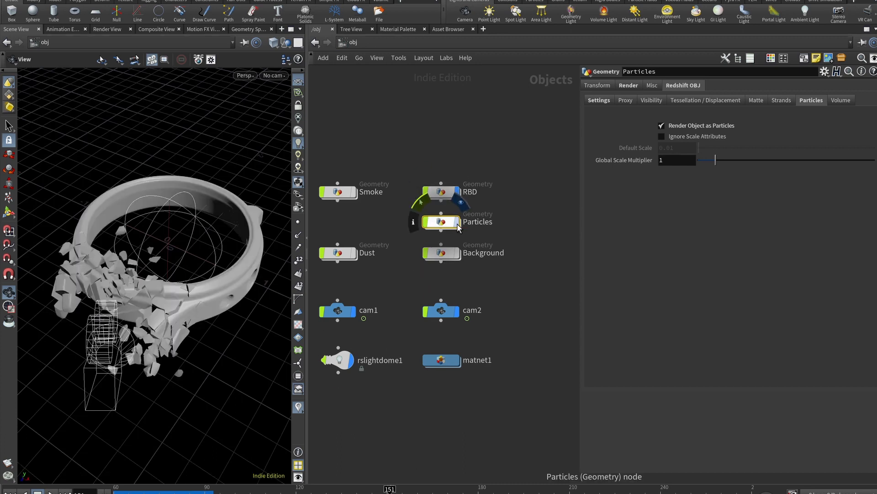
{"action": "left_click", "coordinate": [515, 227]}
{"action": "left_click", "coordinate": [354, 255]}
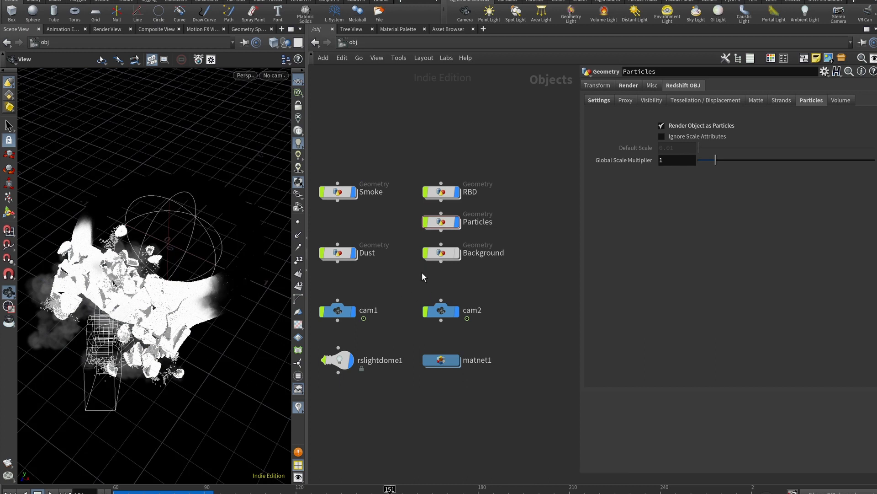
{"action": "left_click", "coordinate": [456, 255]}
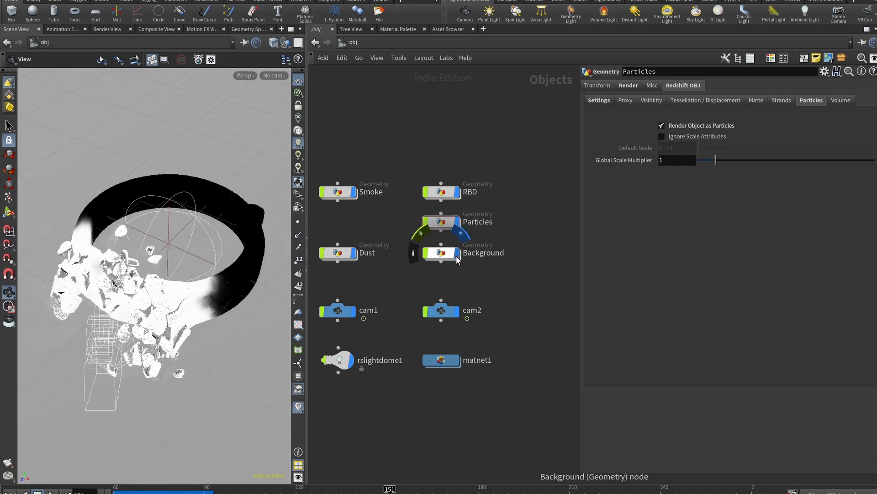
{"action": "left_click", "coordinate": [456, 255]}
- Delete the merge1 node between grid1 and uvproject1 inside the Background object, and return to the object level
{"action": "double_click", "coordinate": [434, 253]}
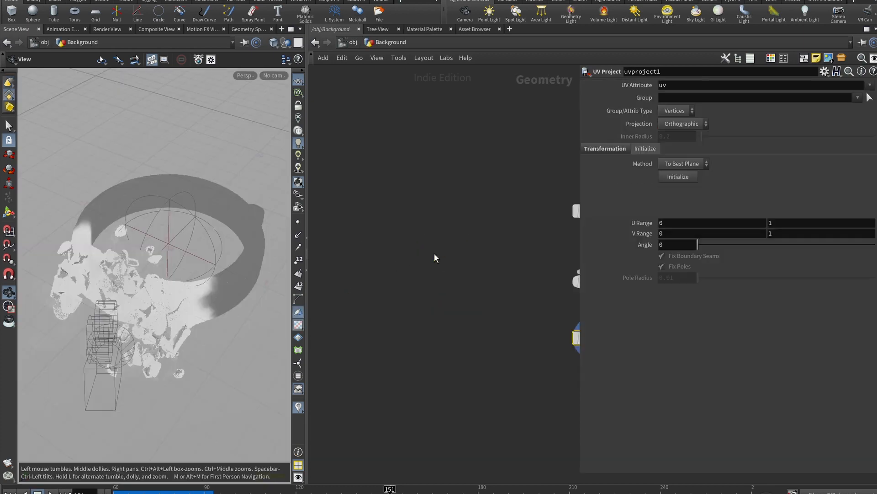
{"action": "middle_click_drag", "start_coordinate": [454, 240], "coordinate": [415, 248]}
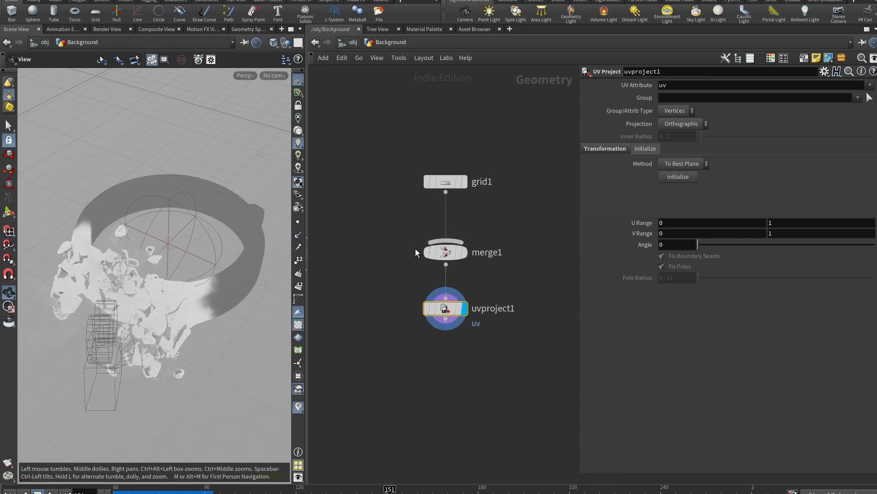
{"action": "left_click", "coordinate": [451, 253]}
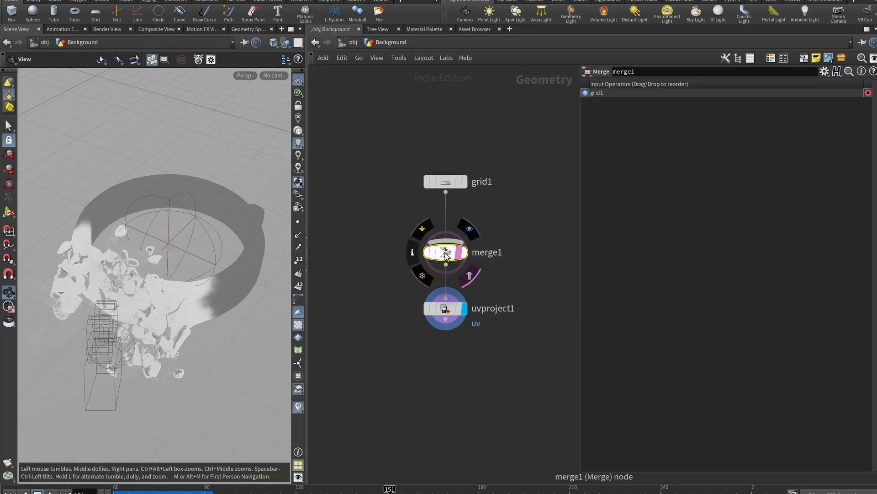
{"action": "key", "text": "Delete"}
{"action": "left_click", "coordinate": [346, 42]}
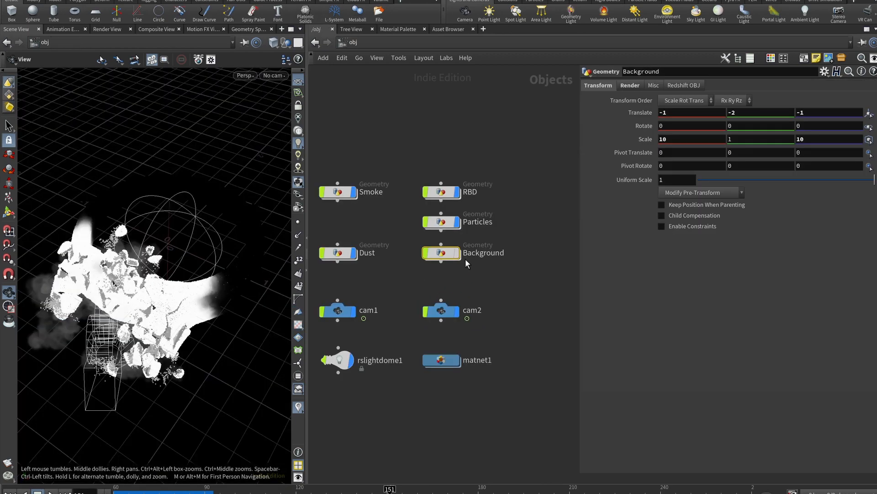
- Open the Redshift RenderView between the viewport and the network, and resize the panes to fit it
{"action": "middle_click_drag", "start_coordinate": [398, 273], "coordinate": [412, 249]}
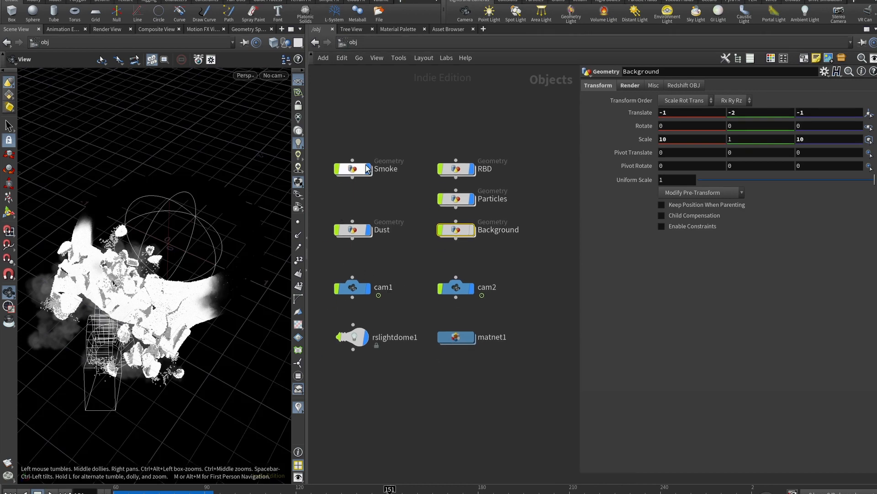
{"action": "left_click_drag", "start_coordinate": [580, 174], "coordinate": [681, 178]}
{"action": "middle_click_drag", "start_coordinate": [612, 220], "coordinate": [695, 216]}
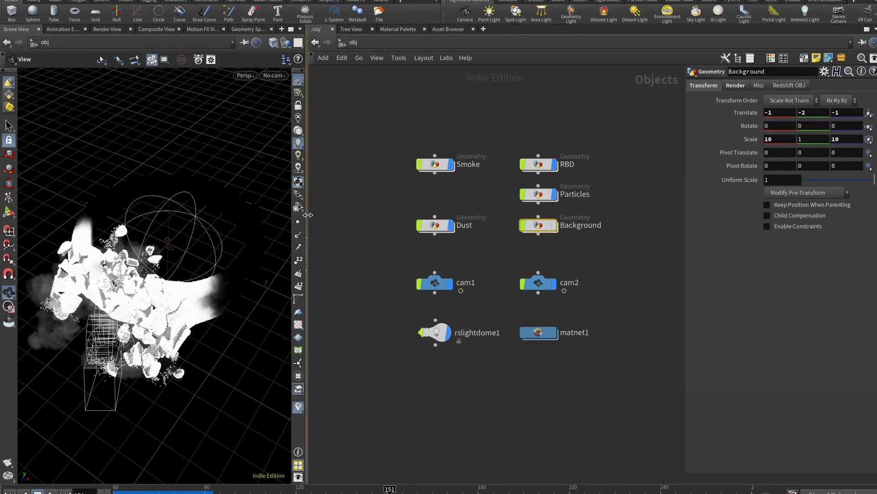
{"action": "left_click_drag", "start_coordinate": [309, 214], "coordinate": [261, 223]}
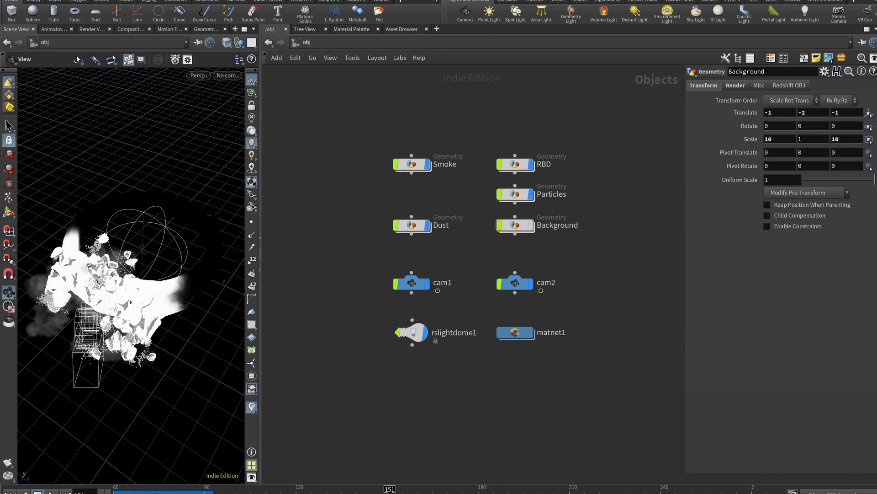
{"action": "left_click", "coordinate": [237, 1]}
{"action": "left_click", "coordinate": [257, 79]}
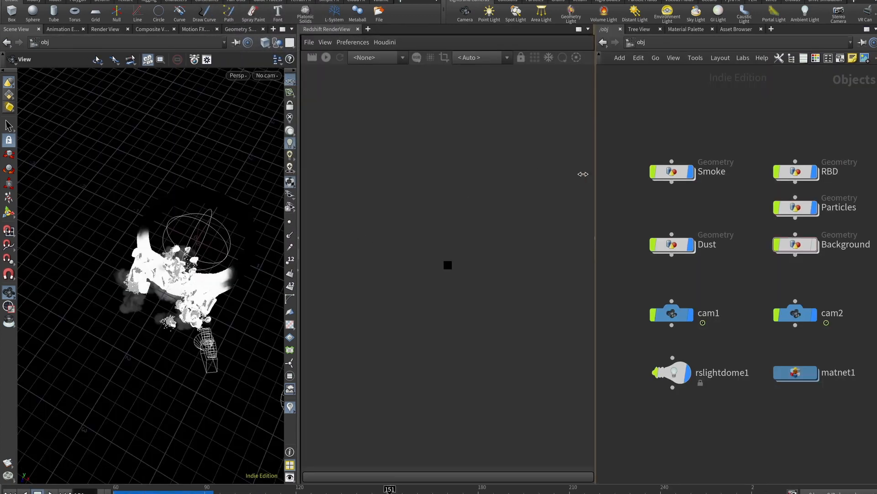
{"action": "left_click_drag", "start_coordinate": [583, 174], "coordinate": [481, 186]}
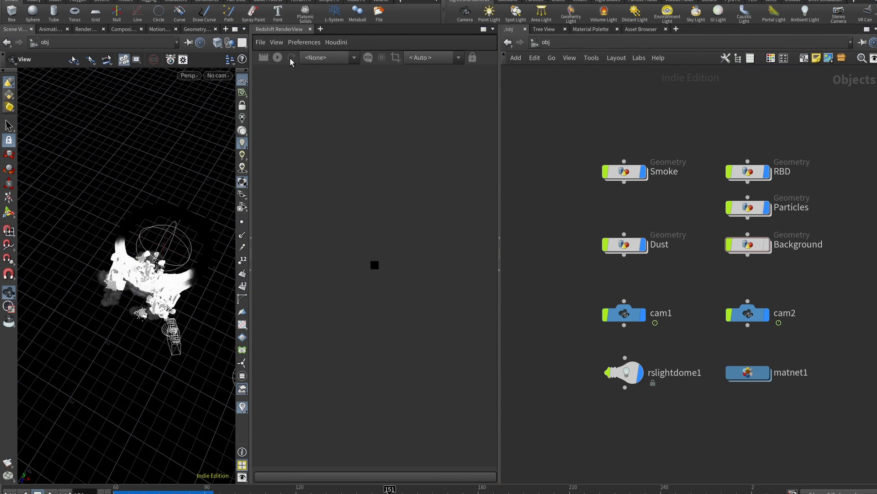
- Start the Redshift preview render through /obj/cam1 with the Smoke object hidden
{"action": "left_click", "coordinate": [275, 58]}
{"action": "left_click", "coordinate": [644, 172]}
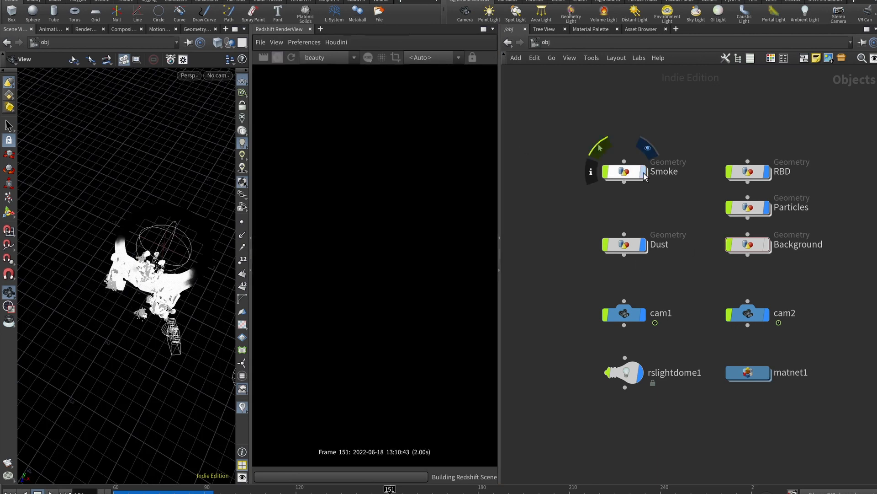
{"action": "left_click", "coordinate": [435, 55]}
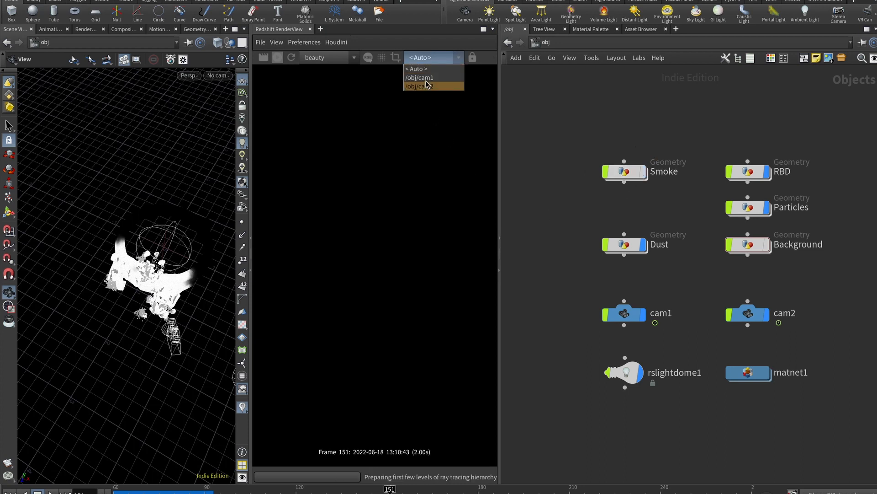
{"action": "left_click", "coordinate": [419, 77]}
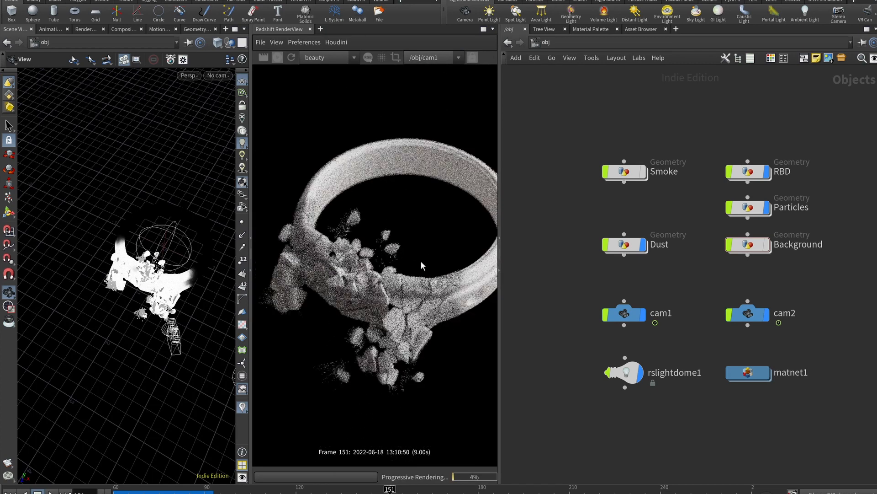
- Hide the Dust and Particles objects so only the RBD geometry is rendered, and frame the object network
{"action": "middle_click_drag", "start_coordinate": [683, 270], "coordinate": [613, 264]}
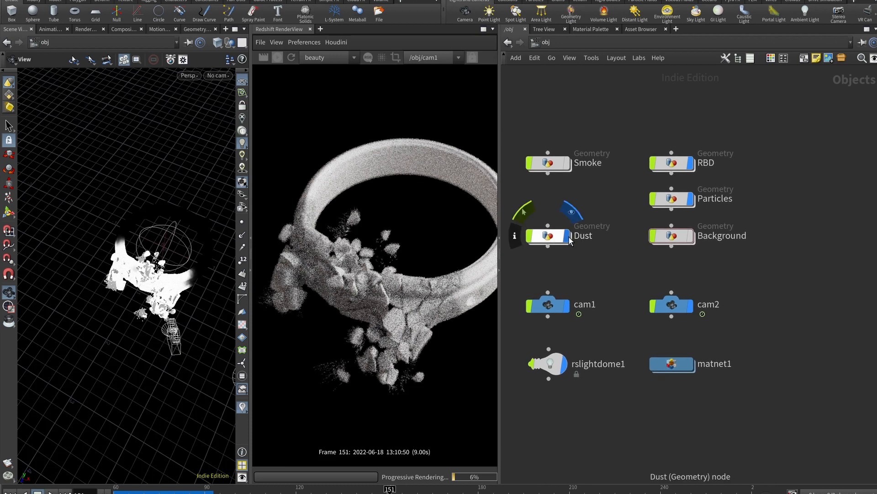
{"action": "middle_click_drag", "start_coordinate": [635, 260], "coordinate": [590, 260]}
{"action": "left_click", "coordinate": [645, 197]}
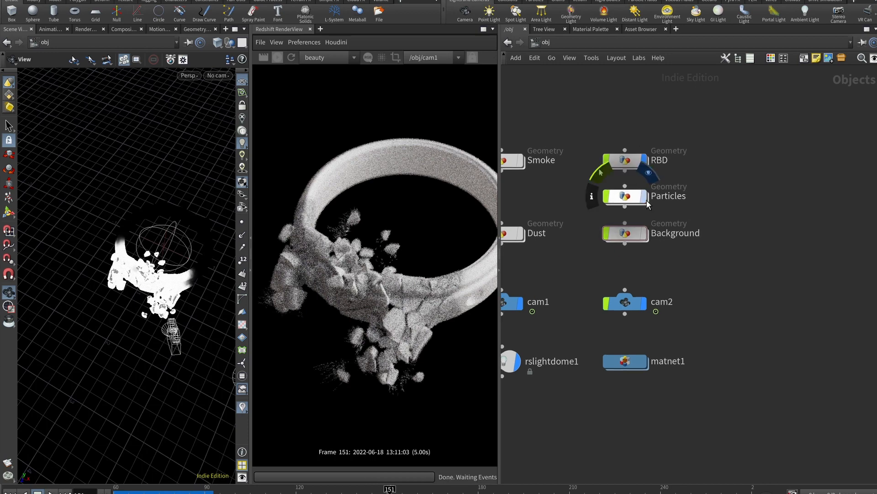
{"action": "middle_click_drag", "start_coordinate": [826, 454], "coordinate": [781, 442]}
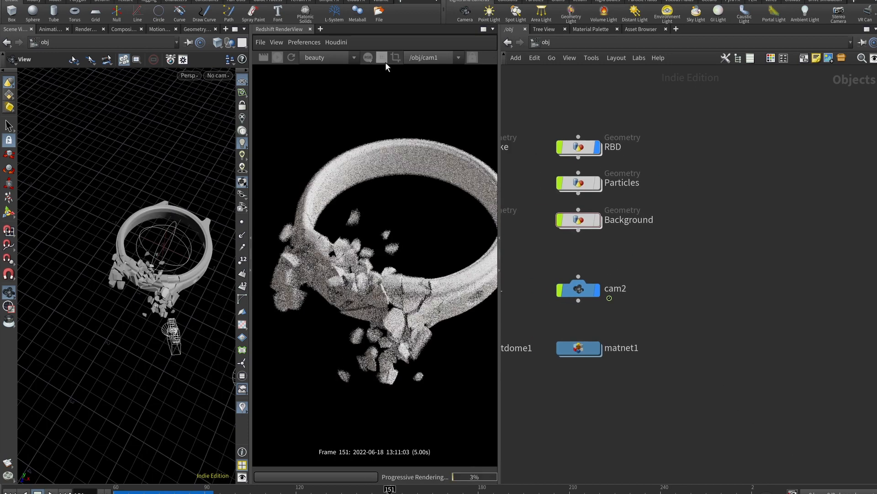
{"action": "key", "text": "h"}
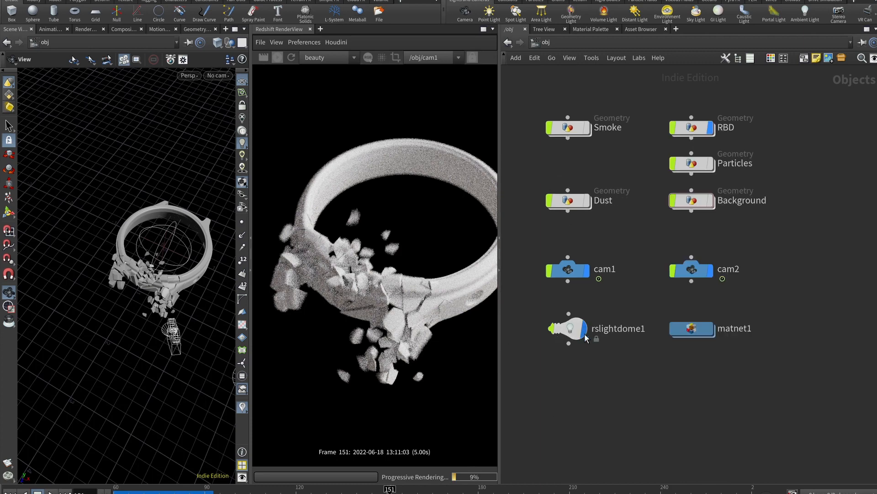
- Show the Background object's parameters and examine its Redshift motion blur settings and assigned material
{"action": "middle_click_drag", "start_coordinate": [830, 275], "coordinate": [745, 294]}
{"action": "key", "text": "p"}
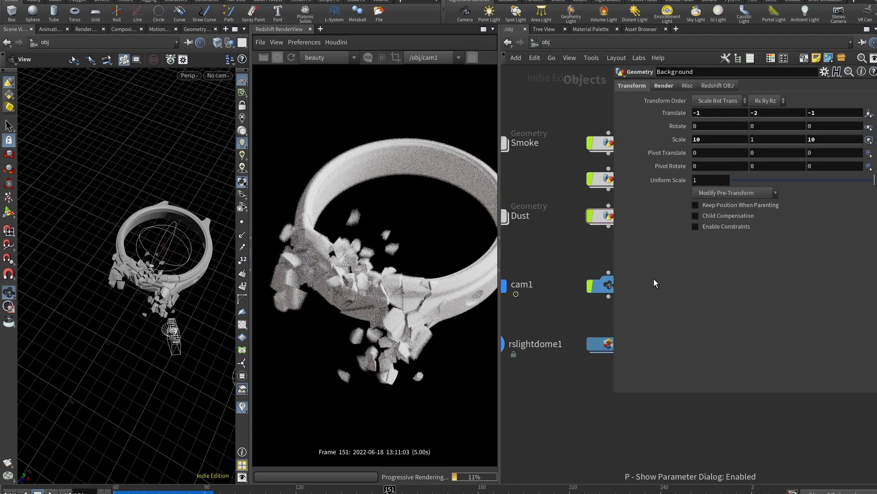
{"action": "middle_click_drag", "start_coordinate": [584, 251], "coordinate": [521, 252]}
{"action": "left_click", "coordinate": [670, 84]}
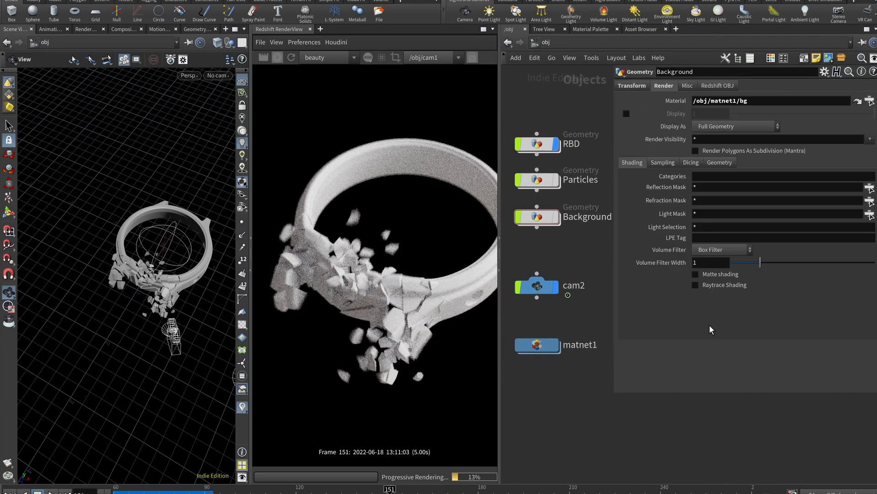
{"action": "left_click", "coordinate": [637, 90]}
{"action": "left_click", "coordinate": [699, 86]}
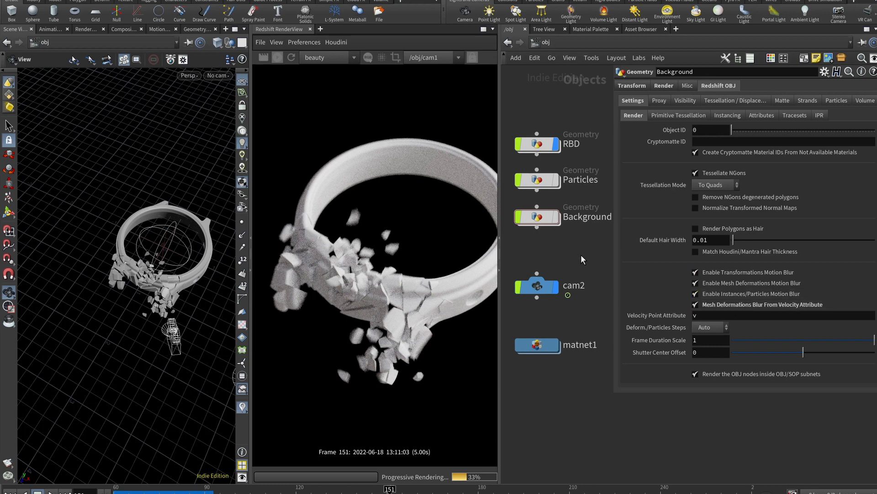
{"action": "middle_click_drag", "start_coordinate": [609, 245], "coordinate": [592, 243]}
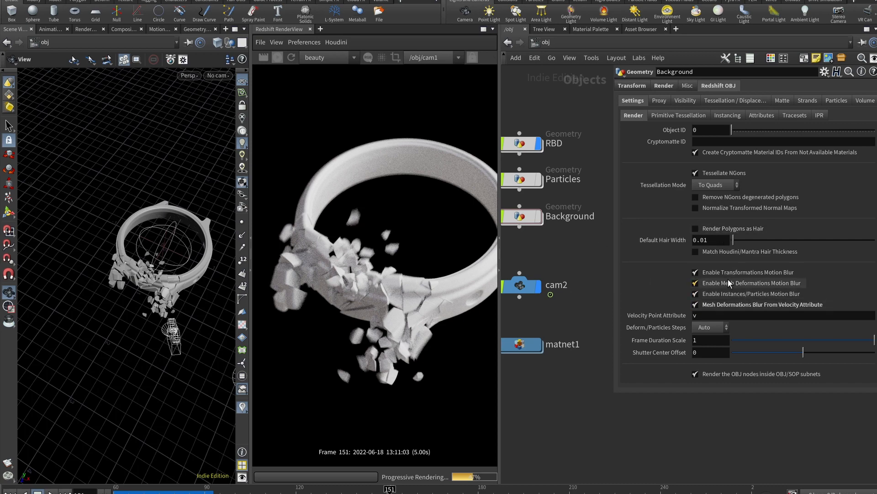
{"action": "left_click", "coordinate": [664, 86]}
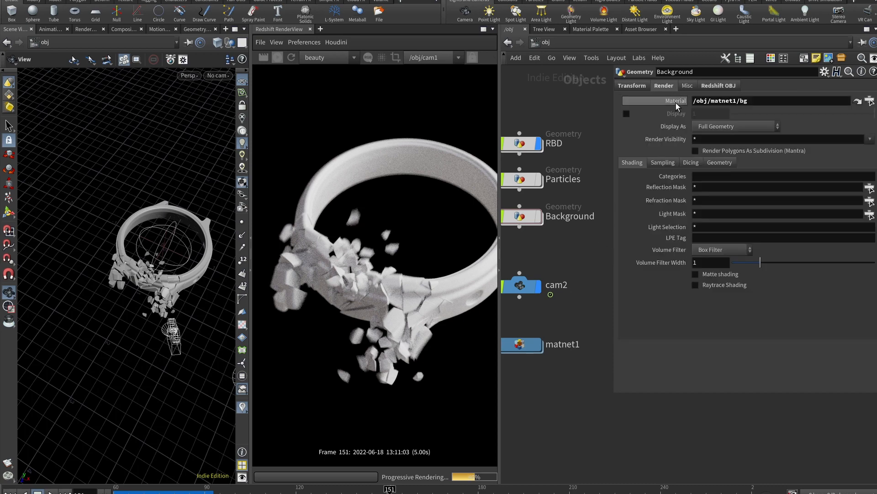
- Turn off transformation, mesh deformation and instance/particle motion blur and blur from the velocity attribute for the Background object
{"action": "left_click", "coordinate": [525, 144]}
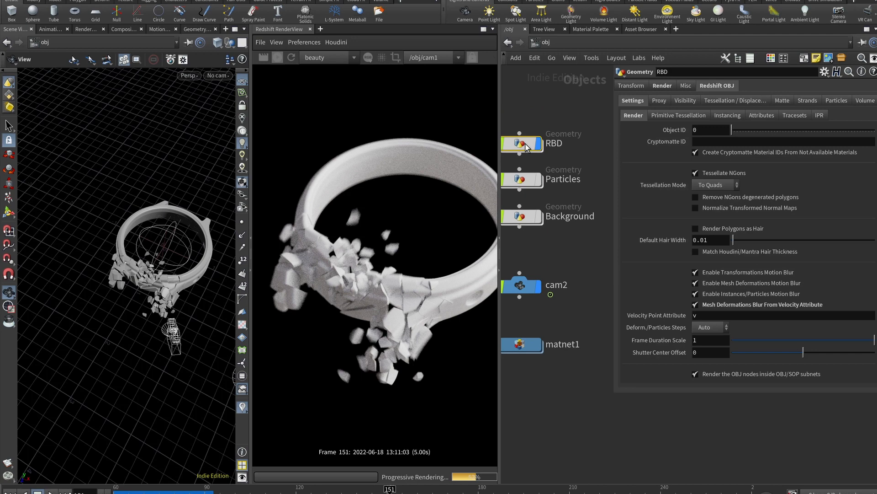
{"action": "left_click", "coordinate": [521, 216]}
{"action": "left_click", "coordinate": [712, 86]}
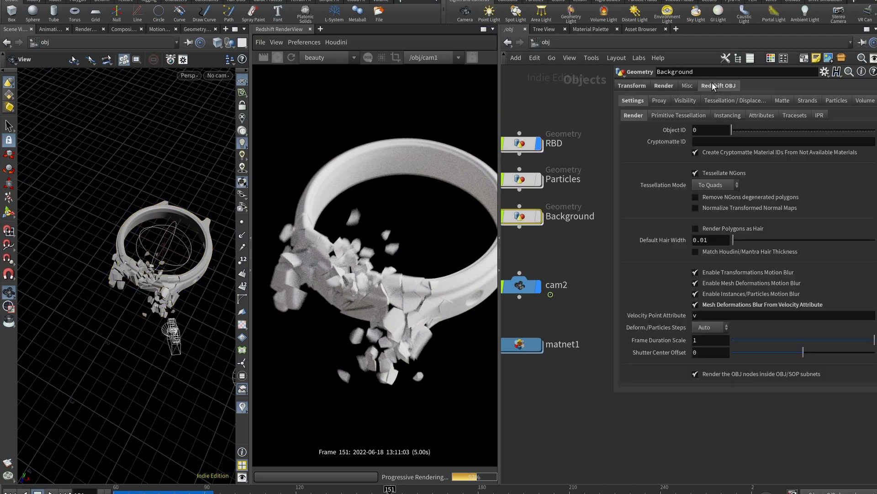
{"action": "left_click", "coordinate": [696, 304]}
{"action": "left_click", "coordinate": [696, 293]}
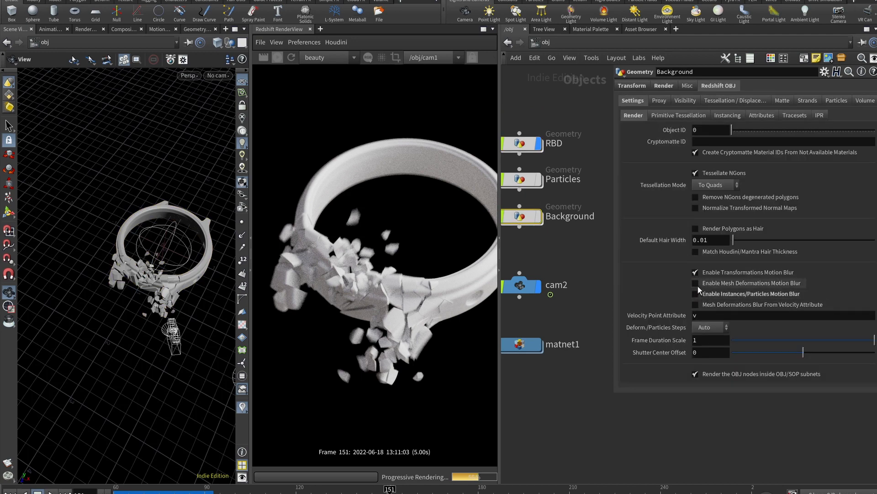
{"action": "left_click", "coordinate": [696, 283]}
{"action": "left_click", "coordinate": [696, 272]}
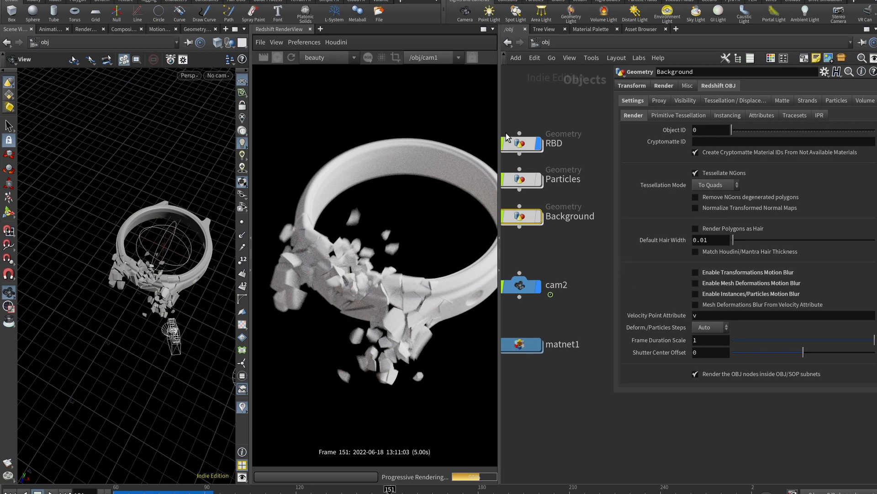
- Open the RBD object's render settings and examine its assigned material
{"action": "left_click", "coordinate": [520, 143]}
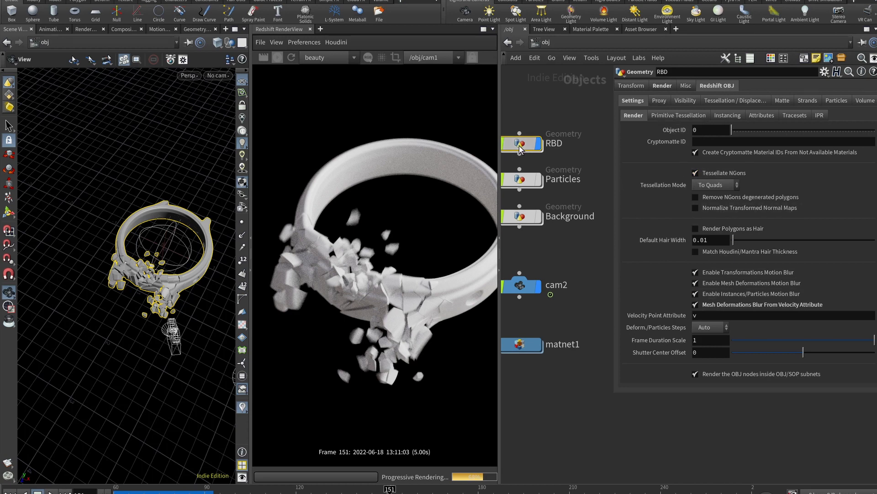
{"action": "left_click", "coordinate": [662, 85]}
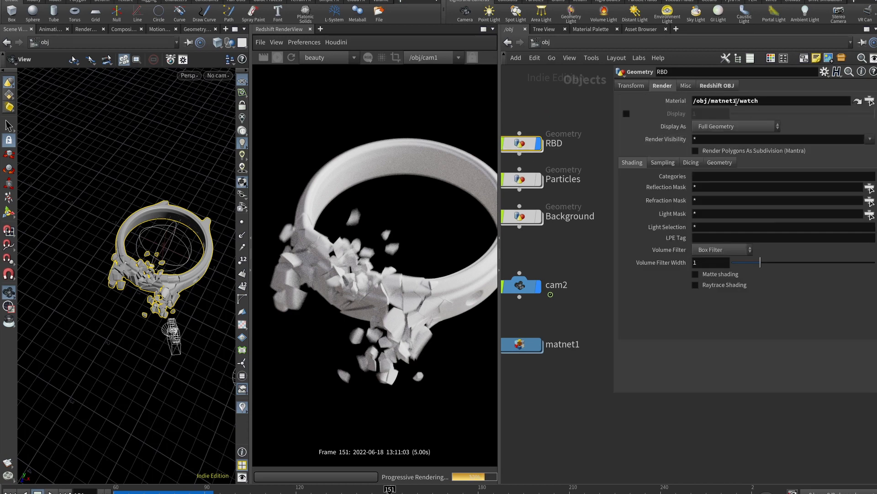
{"action": "middle_click_drag", "start_coordinate": [562, 245], "coordinate": [586, 214]}
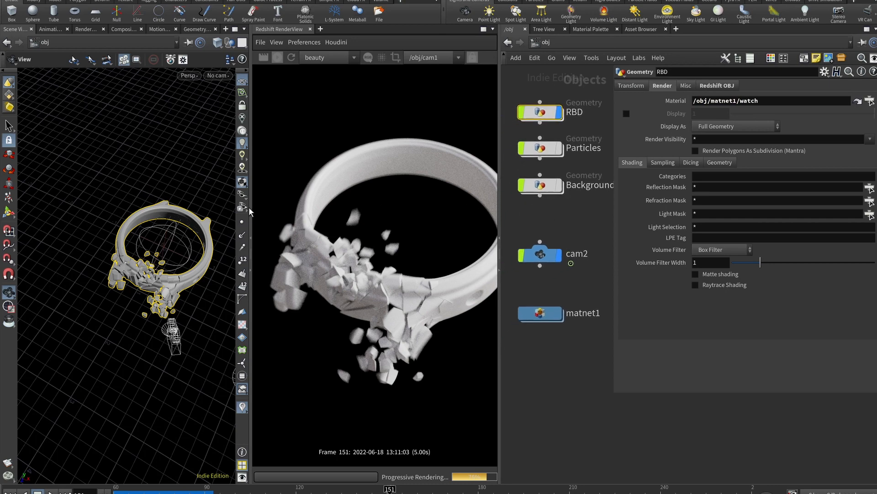
- Shrink the viewport and render panes to widen the network editor, and open the matnet1 material network
{"action": "left_click_drag", "start_coordinate": [252, 212], "coordinate": [183, 213]}
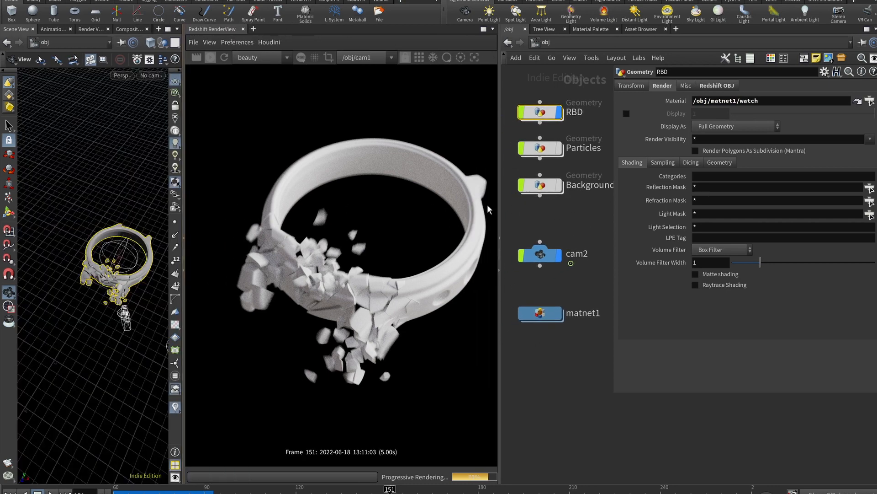
{"action": "left_click_drag", "start_coordinate": [498, 204], "coordinate": [432, 204]}
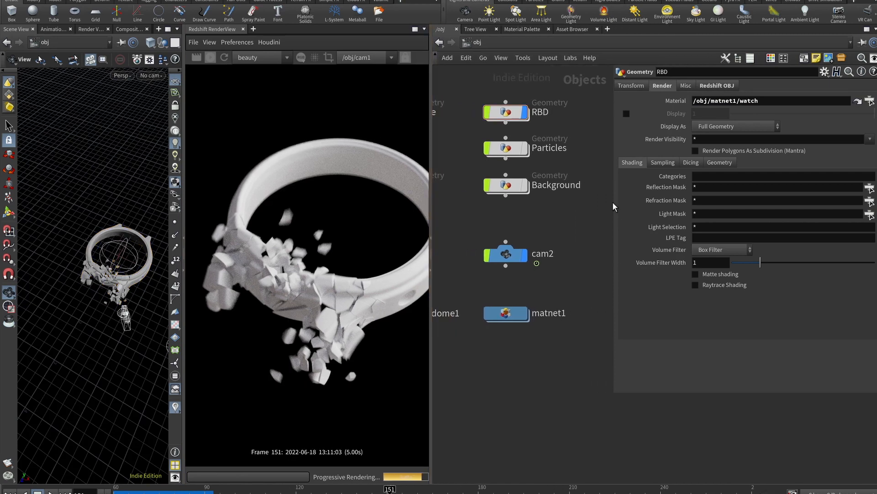
{"action": "left_click_drag", "start_coordinate": [612, 202], "coordinate": [670, 203]}
{"action": "middle_click_drag", "start_coordinate": [558, 287], "coordinate": [623, 254]}
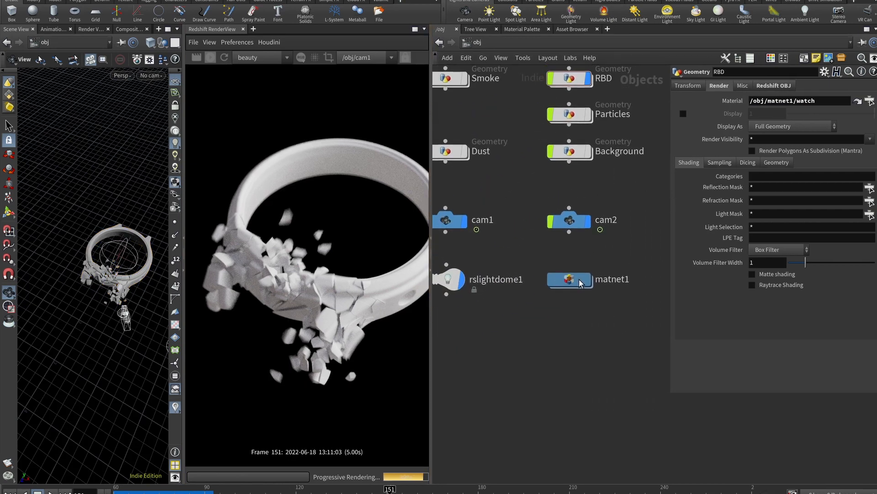
{"action": "double_click", "coordinate": [579, 279]}
{"action": "middle_click_drag", "start_coordinate": [577, 277], "coordinate": [486, 278]}
{"action": "scroll", "coordinate": [500, 310], "scroll_direction": "down", "scroll_amount": 3}
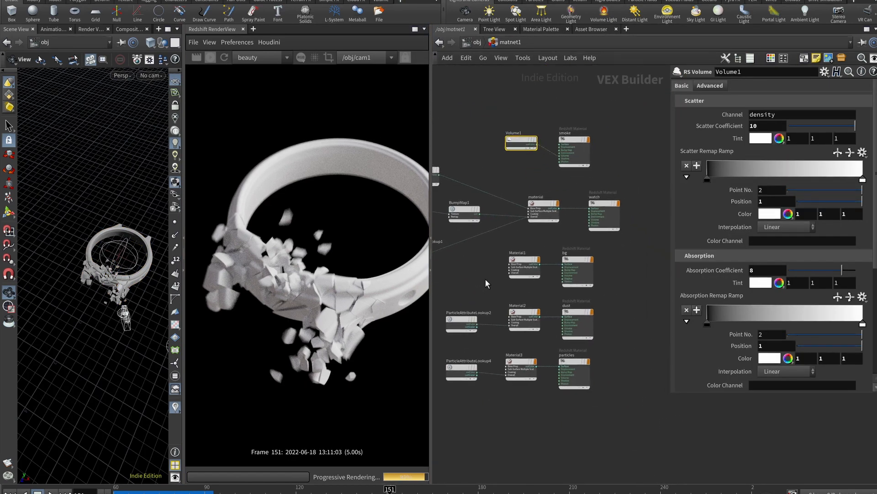
- Bring up the nodes feeding the watch material and align MaxonNoise2 and BumpMap1 with their neighbouring nodes
{"action": "scroll", "coordinate": [602, 245], "scroll_direction": "up", "scroll_amount": 4}
{"action": "left_click", "coordinate": [604, 176]}
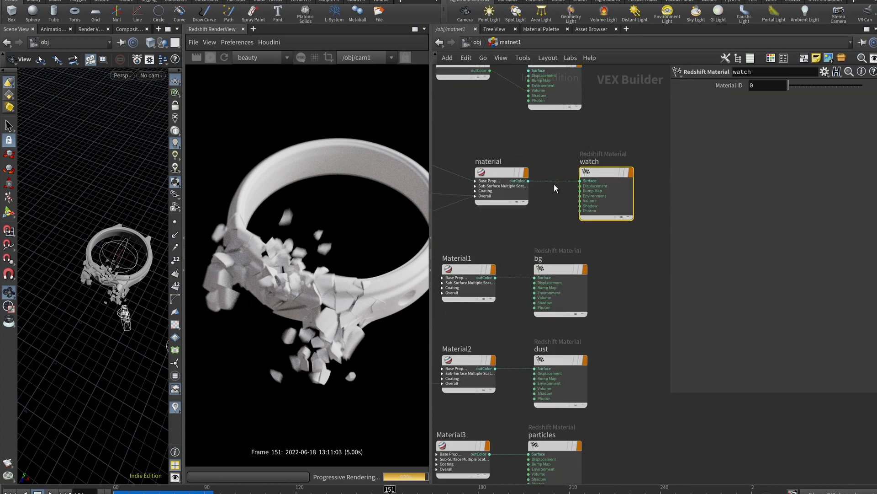
{"action": "right_click", "coordinate": [608, 182]}
{"action": "middle_click_drag", "start_coordinate": [441, 124], "coordinate": [616, 144]}
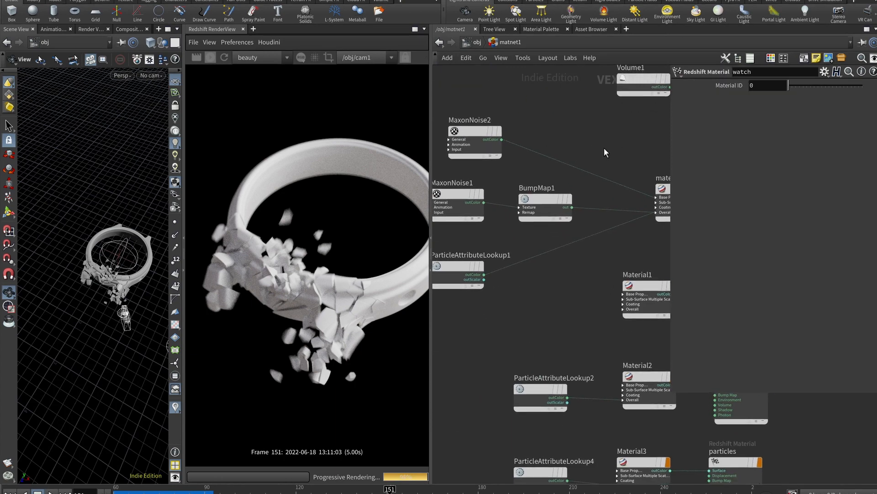
{"action": "mouse_move", "coordinate": [568, 112]}
{"action": "middle_mouse_down"}
{"action": "mouse_move", "coordinate": [556, 108]}
{"action": "mouse_move", "coordinate": [556, 123]}
{"action": "mouse_move", "coordinate": [581, 122]}
{"action": "middle_mouse_up"}
{"action": "left_click_drag", "start_coordinate": [497, 114], "coordinate": [484, 114]}
{"action": "middle_click_drag", "start_coordinate": [556, 246], "coordinate": [534, 252]}
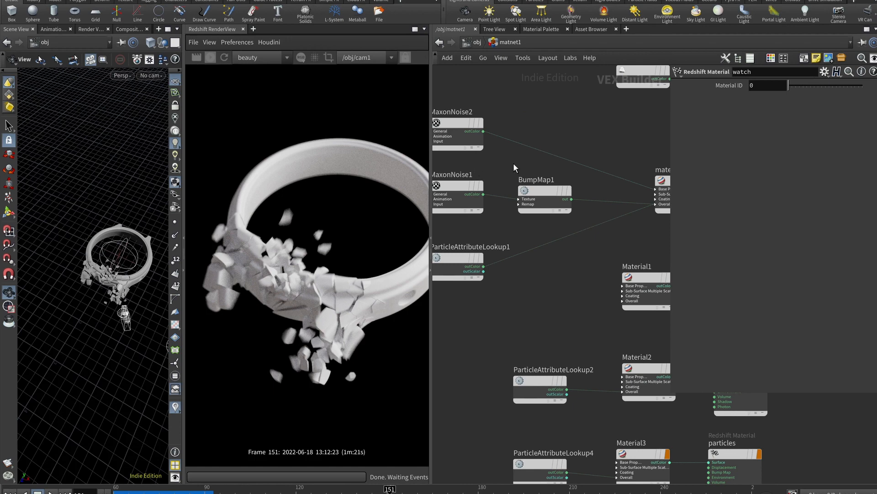
{"action": "middle_click_drag", "start_coordinate": [546, 164], "coordinate": [531, 161]}
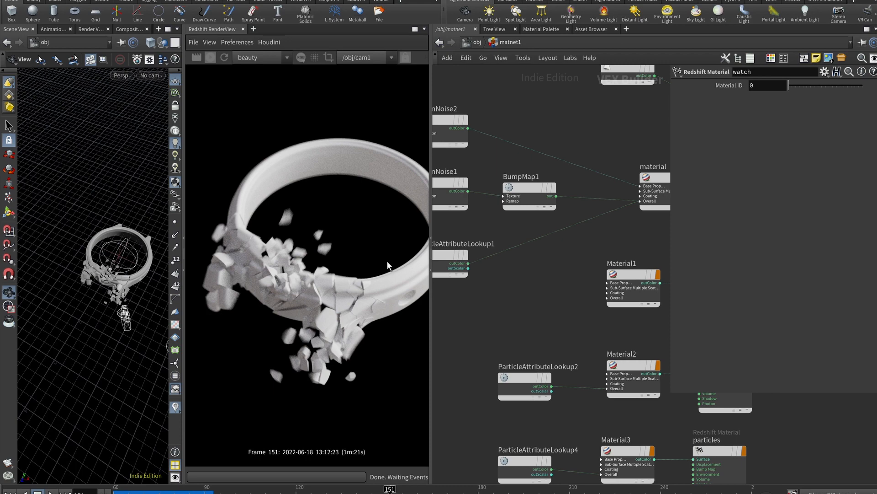
{"action": "left_click_drag", "start_coordinate": [528, 188], "coordinate": [505, 186]}
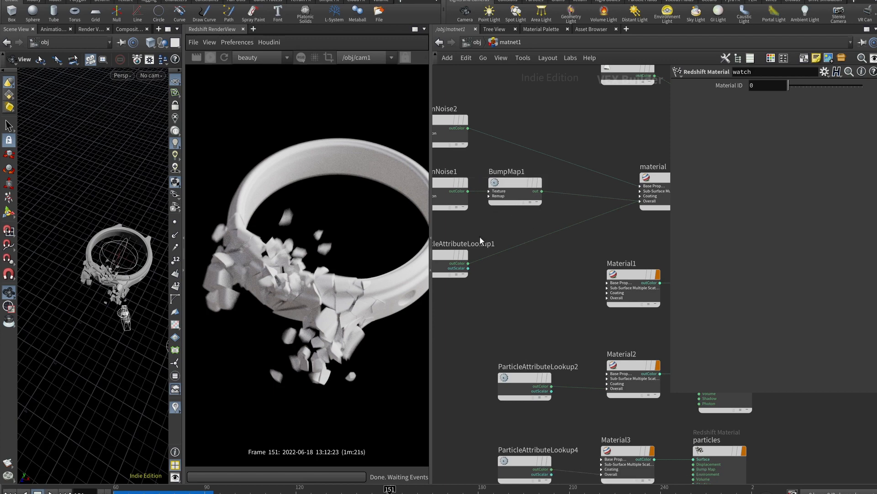
- Check the attribute read by ParticleAttributeLookup1 and examine the watch shader's advanced, optimization and overall settings
{"action": "left_click", "coordinate": [450, 259]}
{"action": "middle_click_drag", "start_coordinate": [527, 274], "coordinate": [539, 293]}
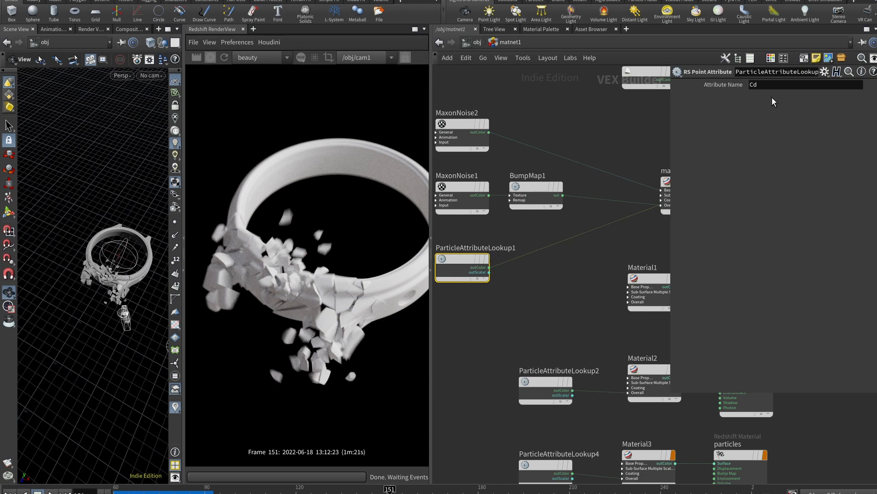
{"action": "mouse_move", "coordinate": [625, 247]}
{"action": "middle_mouse_down"}
{"action": "mouse_move", "coordinate": [564, 255]}
{"action": "mouse_move", "coordinate": [632, 247]}
{"action": "middle_mouse_up"}
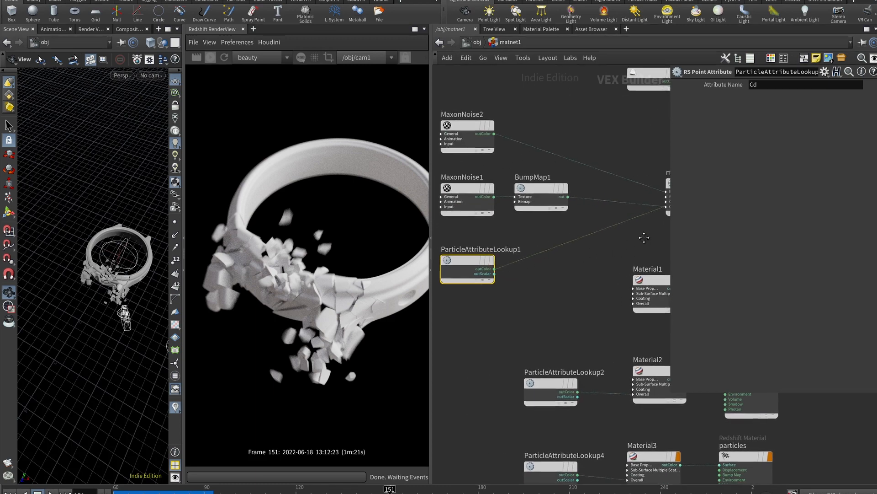
{"action": "middle_click_drag", "start_coordinate": [570, 258], "coordinate": [470, 284]}
{"action": "left_click", "coordinate": [594, 215]}
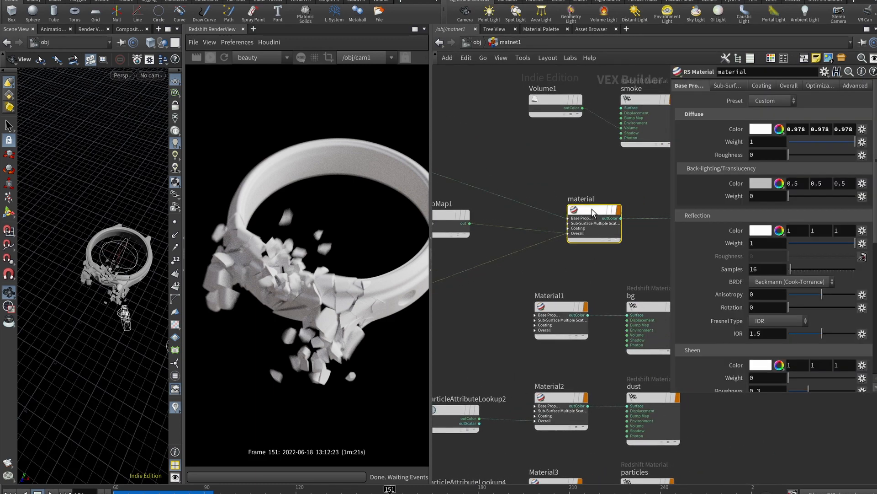
{"action": "left_click", "coordinate": [856, 85]}
{"action": "left_click", "coordinate": [826, 86]}
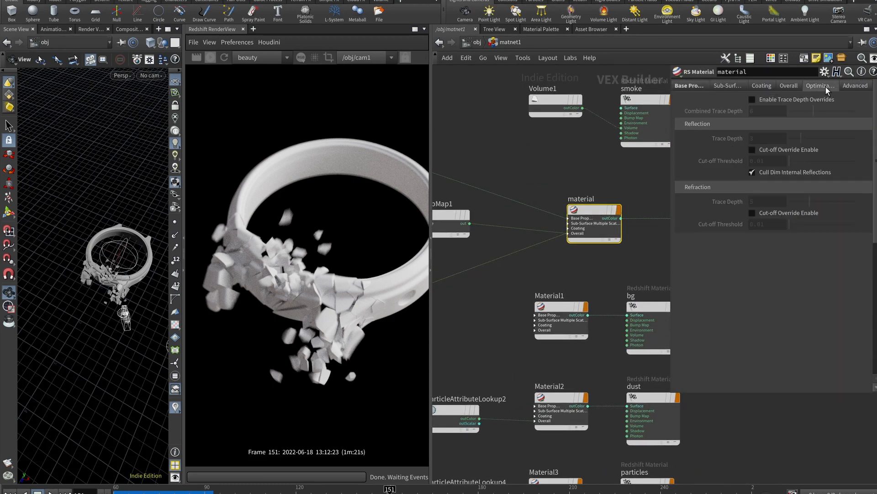
{"action": "left_click", "coordinate": [788, 86]}
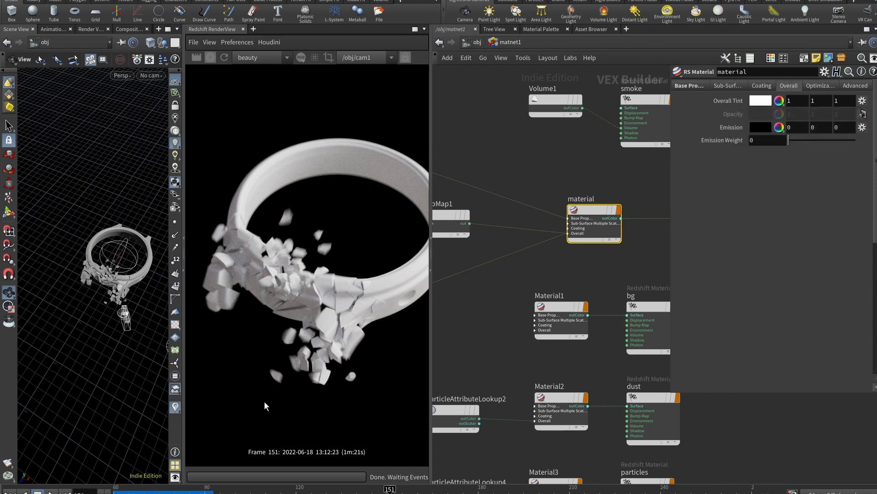
- Preview the RBD render at frame 180 and then at frame 210
{"action": "left_click_drag", "start_coordinate": [389, 490], "coordinate": [478, 490]}
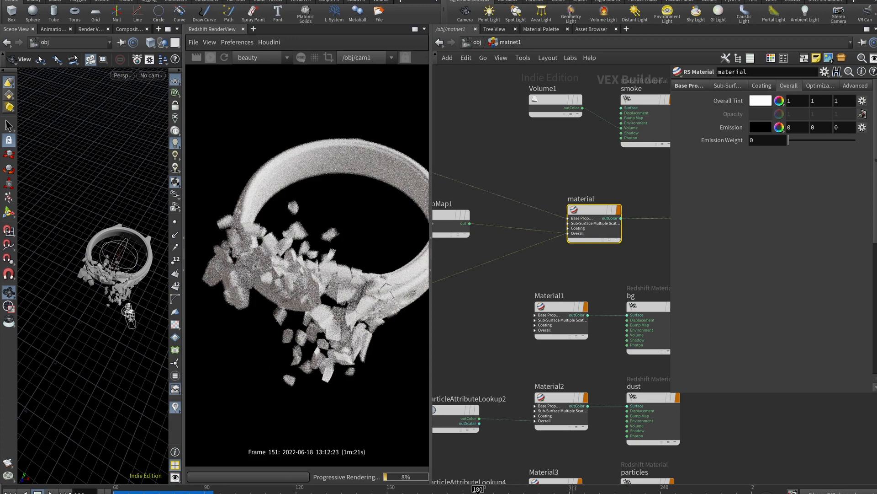
{"action": "left_click", "coordinate": [574, 488]}
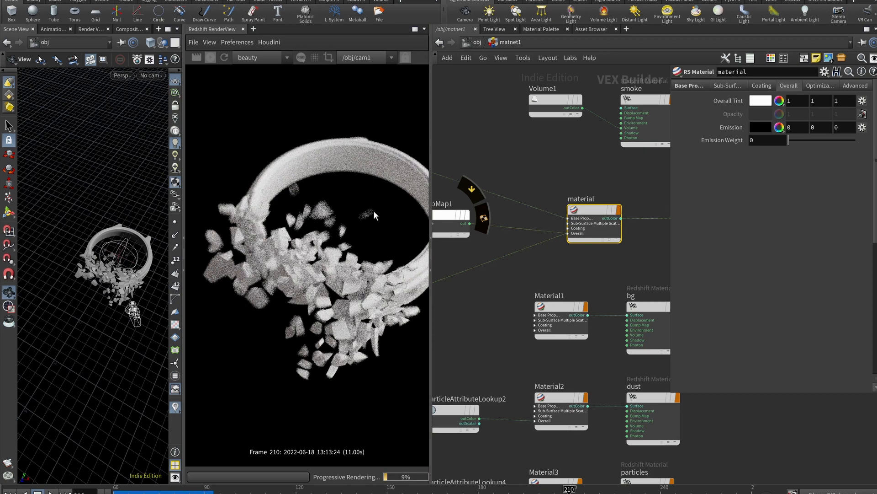
- Examine the dust material's particle attribute lookup and the reflection roughness of its Material2 shader
{"action": "scroll", "coordinate": [500, 243], "scroll_direction": "down", "scroll_amount": 3}
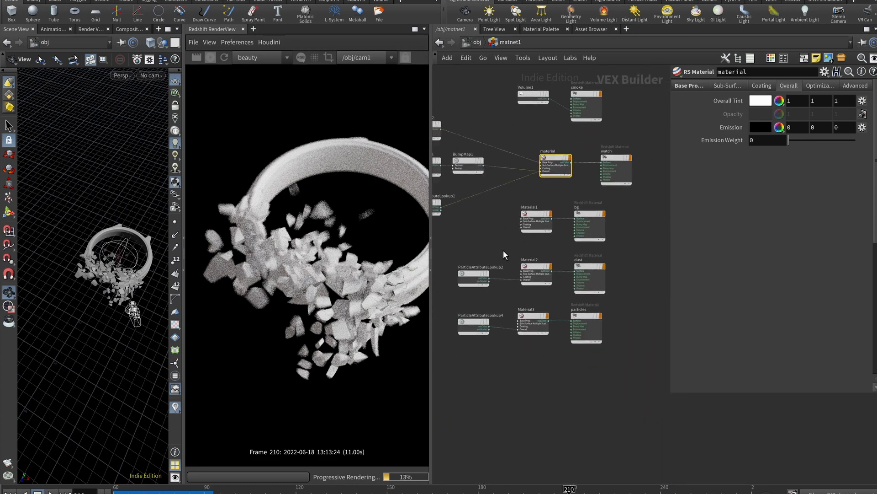
{"action": "middle_click_drag", "start_coordinate": [500, 299], "coordinate": [504, 275]}
{"action": "scroll", "coordinate": [503, 301], "scroll_direction": "up", "scroll_amount": 2}
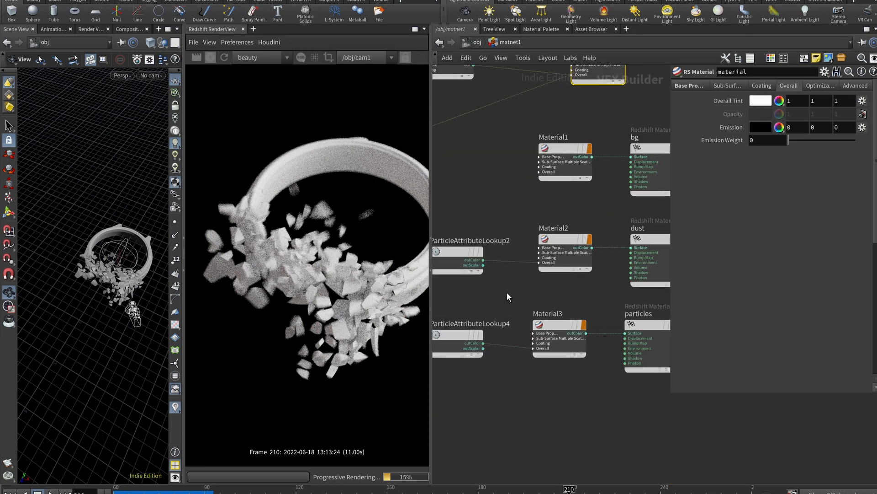
{"action": "left_click", "coordinate": [464, 254]}
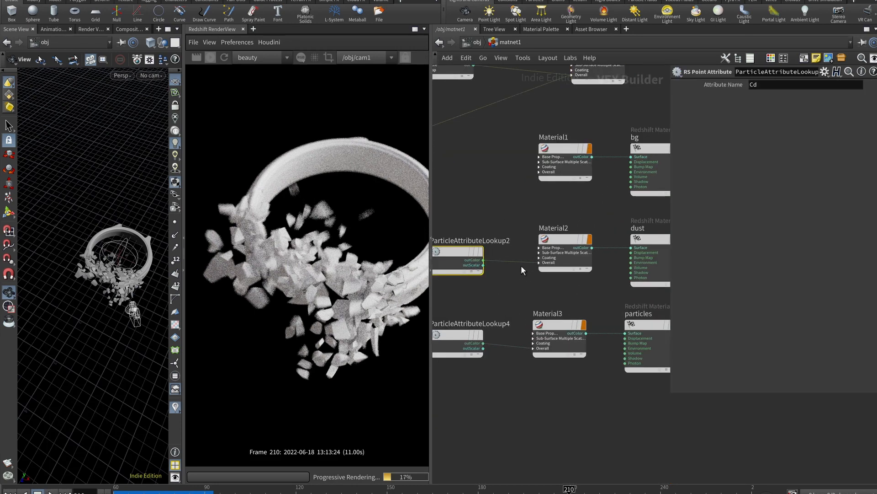
{"action": "left_click", "coordinate": [565, 239]}
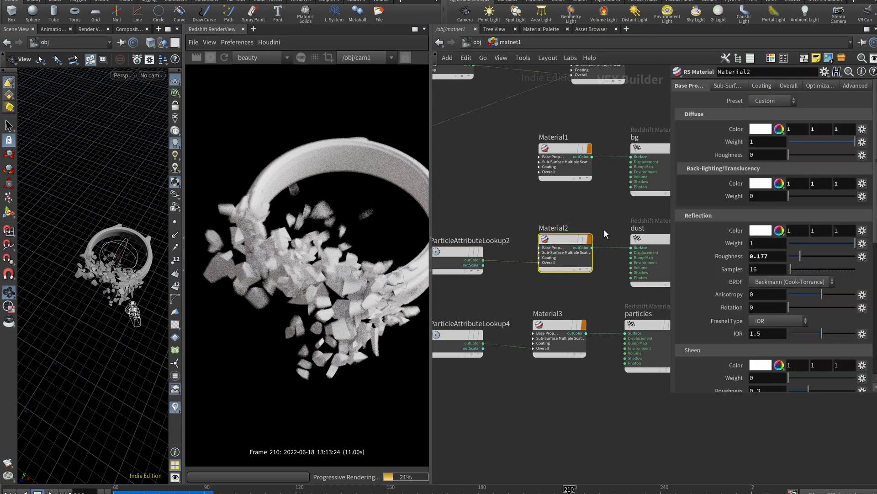
{"action": "left_click", "coordinate": [777, 255]}
- Examine the particles material's reflection roughness and overall settings, and compare its attribute lookup with the dust one
{"action": "left_click", "coordinate": [560, 326]}
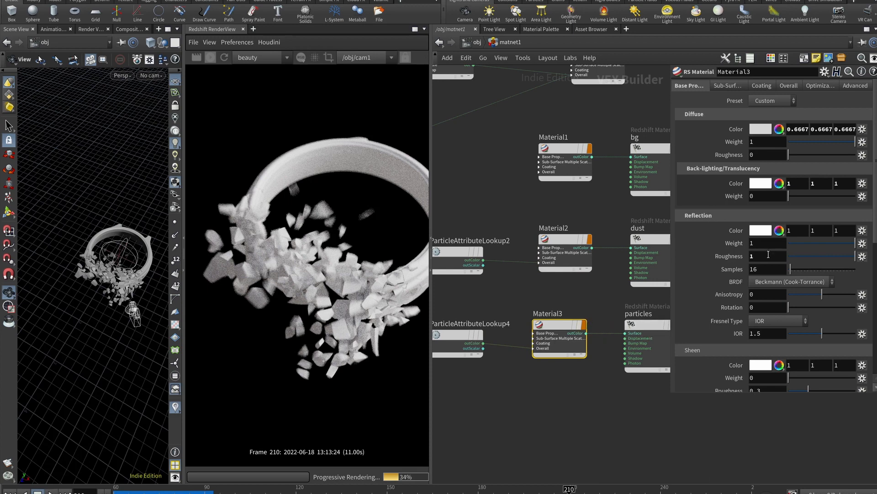
{"action": "middle_click_drag", "start_coordinate": [505, 307], "coordinate": [528, 279]}
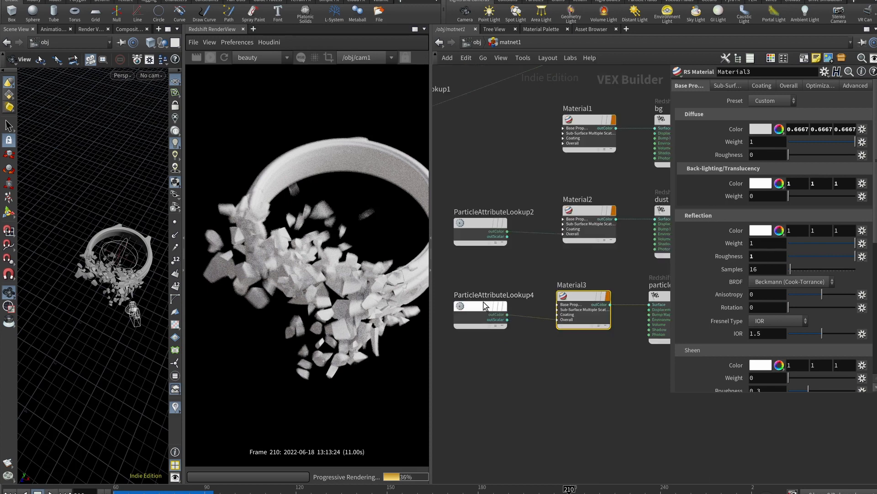
{"action": "left_click", "coordinate": [483, 309]}
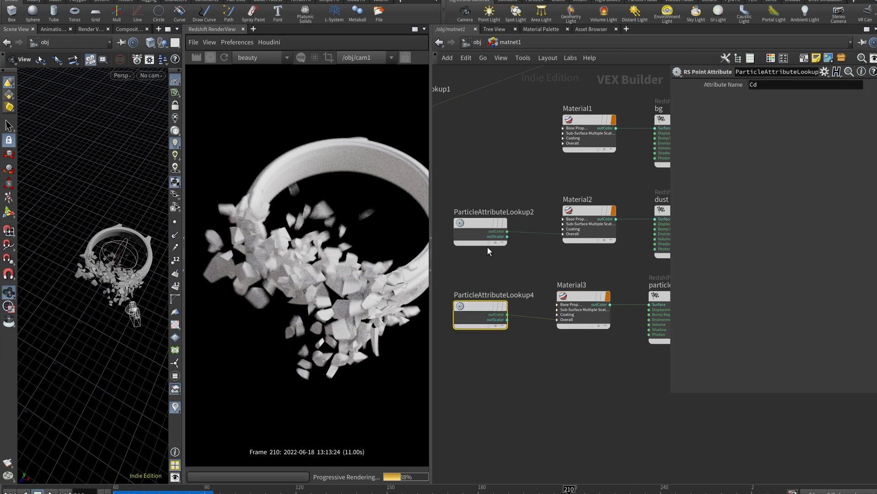
{"action": "left_click", "coordinate": [475, 224]}
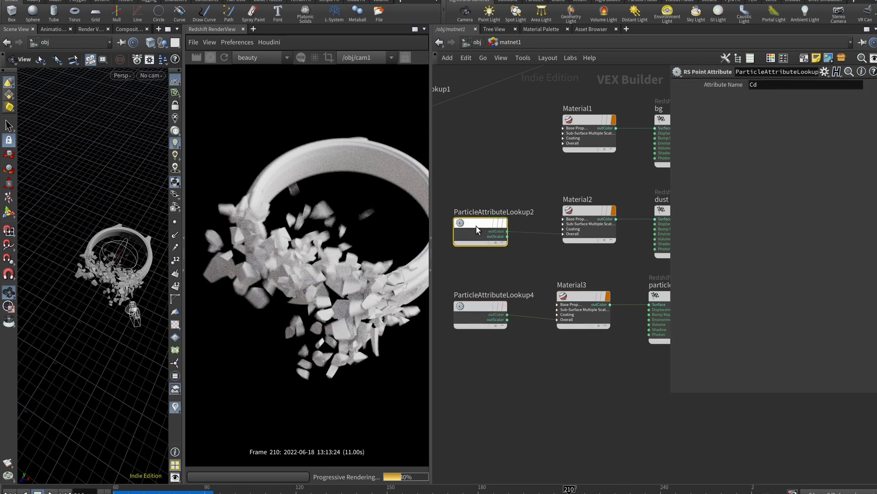
{"action": "middle_click_drag", "start_coordinate": [610, 186], "coordinate": [562, 181]}
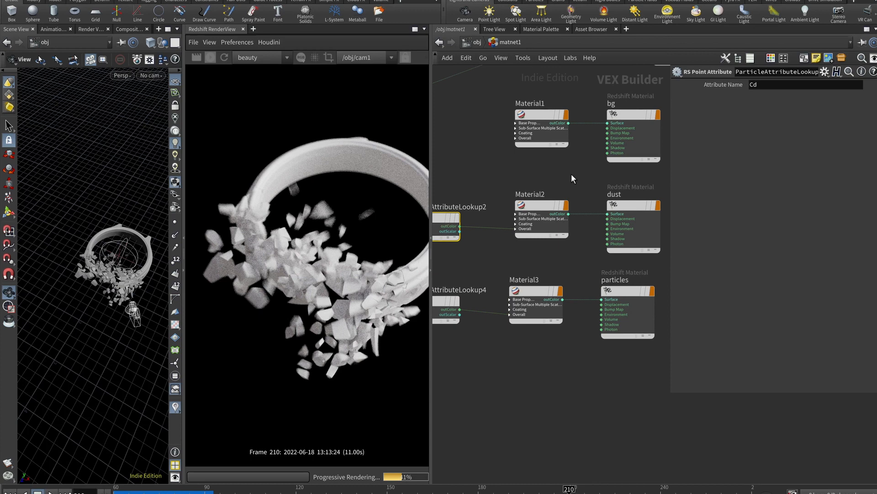
{"action": "left_click", "coordinate": [543, 208]}
{"action": "left_click", "coordinate": [525, 292]}
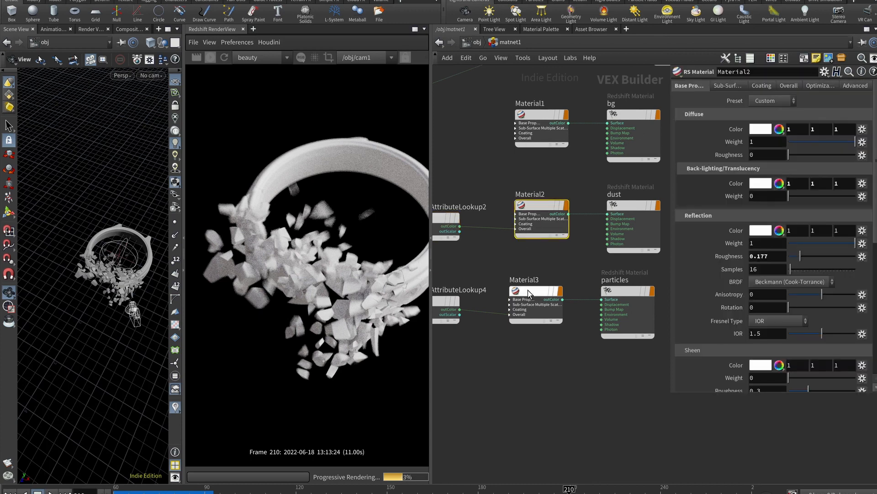
{"action": "left_click", "coordinate": [789, 86]}
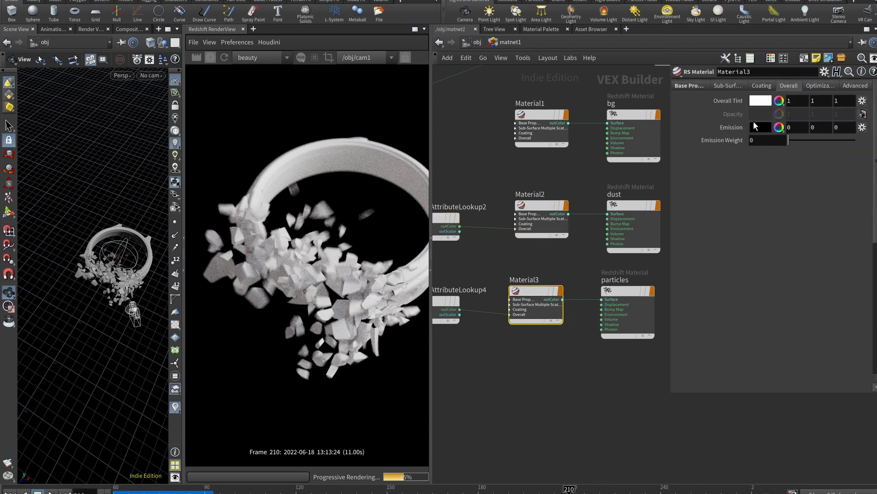
- Return to the object level and switch the render preview from RBD to Particles alone, ending with only Dust displayed
{"action": "key", "text": "u"}
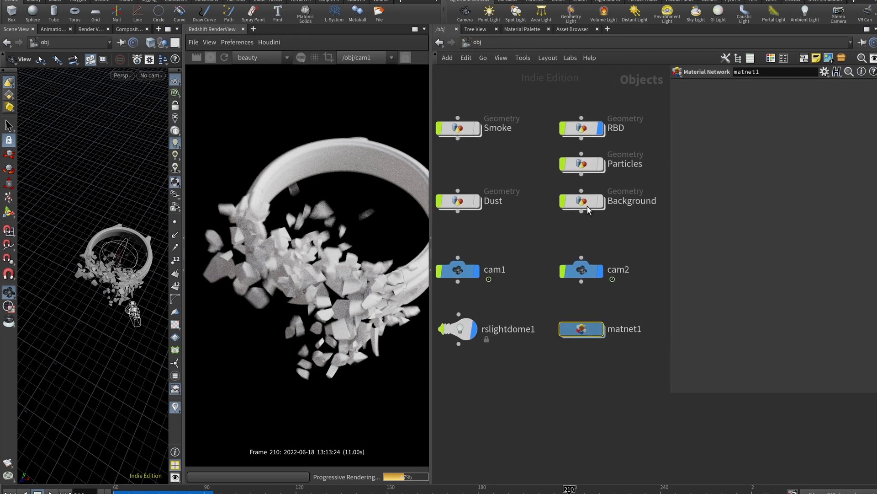
{"action": "left_click", "coordinate": [600, 128]}
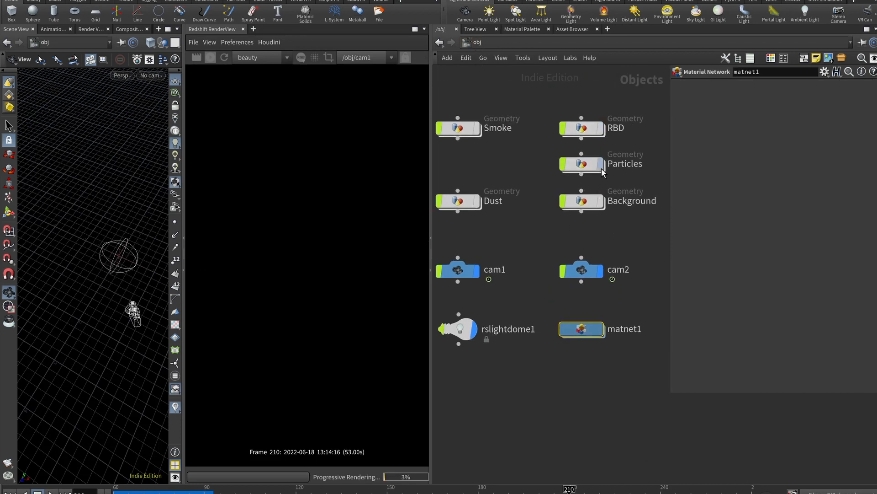
{"action": "mouse_move", "coordinate": [600, 173]}
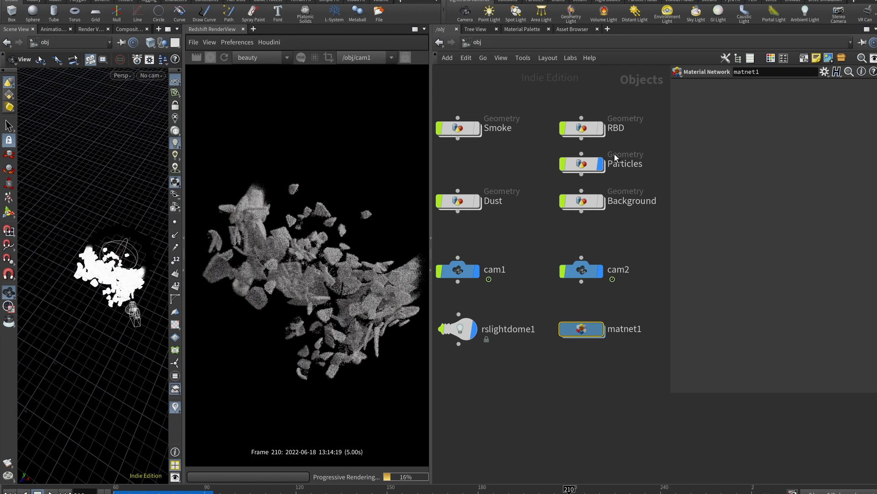
{"action": "left_click", "coordinate": [599, 164]}
{"action": "left_click", "coordinate": [477, 201]}
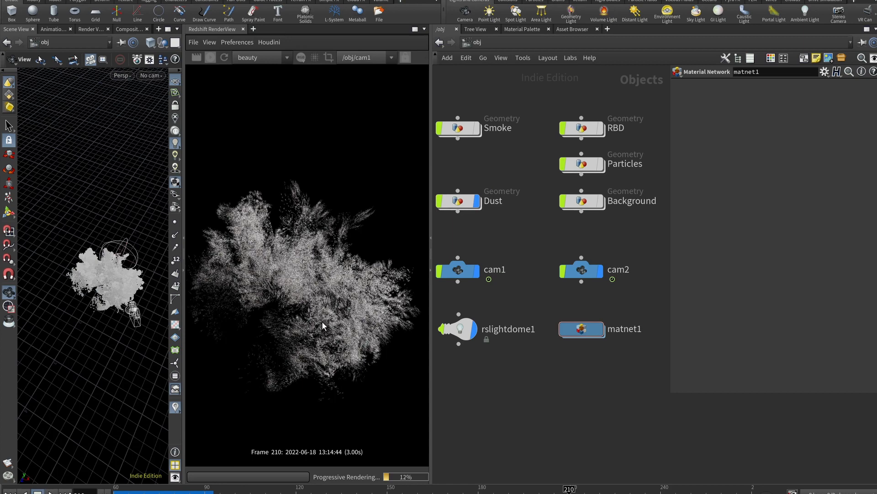
- Check the Particles object's particle rendering option and compare the Redshift motion blur settings of Particles and Dust
{"action": "left_click", "coordinate": [591, 167]}
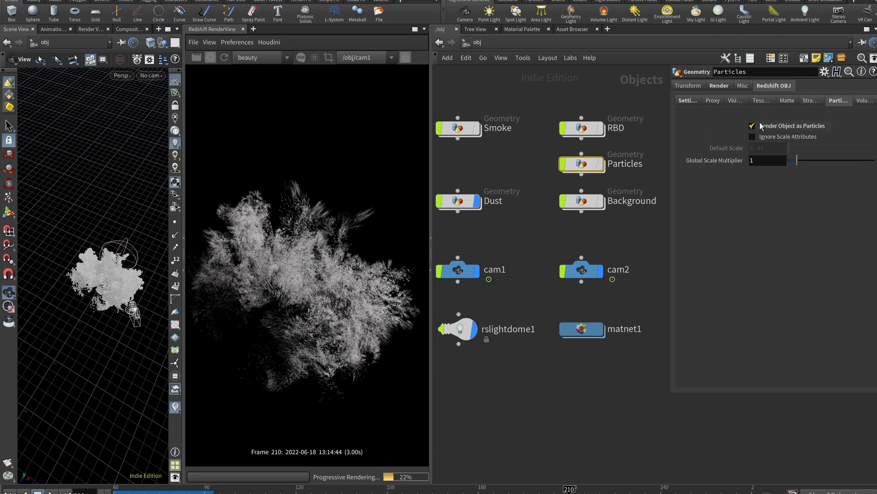
{"action": "left_click", "coordinate": [688, 100]}
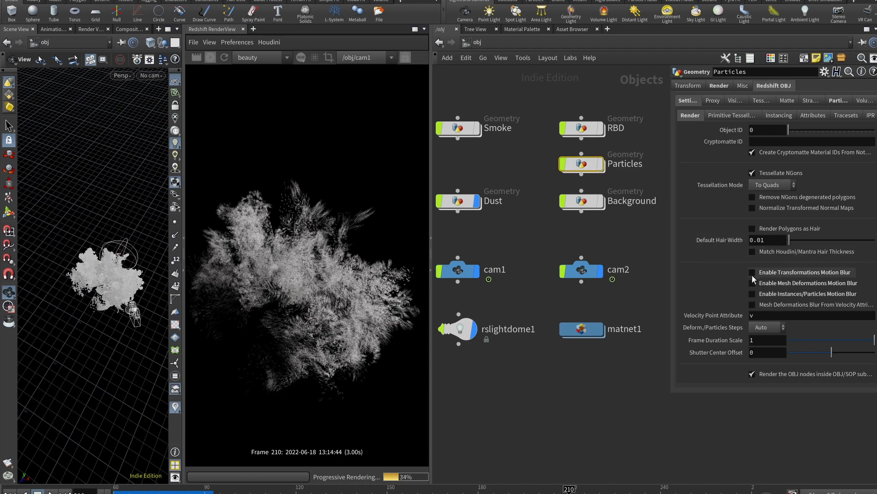
{"action": "left_click", "coordinate": [457, 204]}
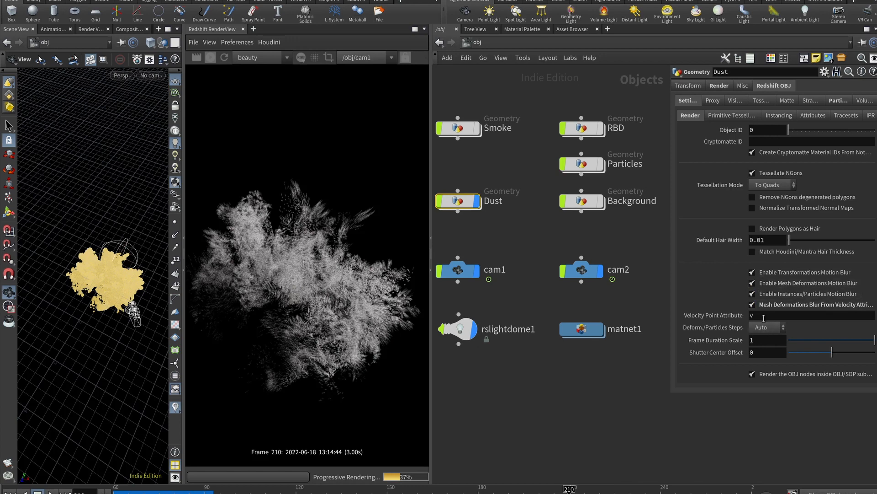
- Hide the Dust object and open the Smoke object's geometry network
{"action": "left_click", "coordinate": [475, 201]}
{"action": "double_click", "coordinate": [467, 129]}
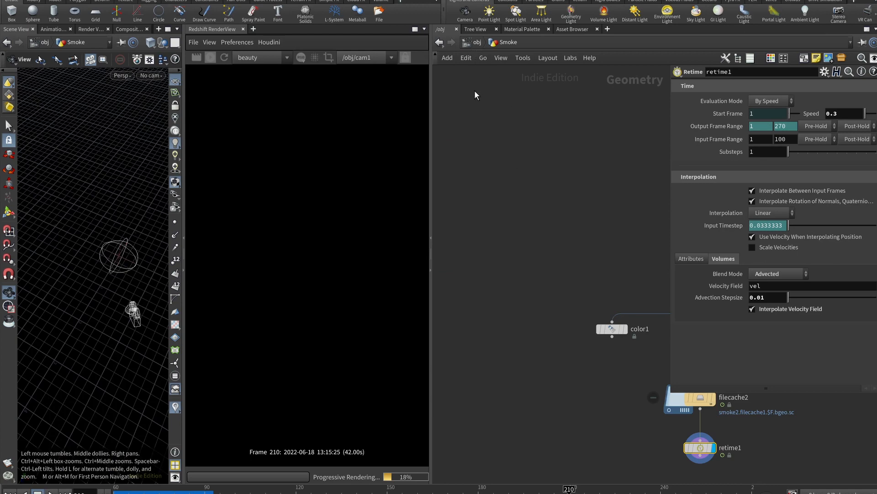
- Return to the object level, open the matnet1 material network and examine the smoke material's Volume1 scatter and absorption settings
{"action": "key", "text": "u"}
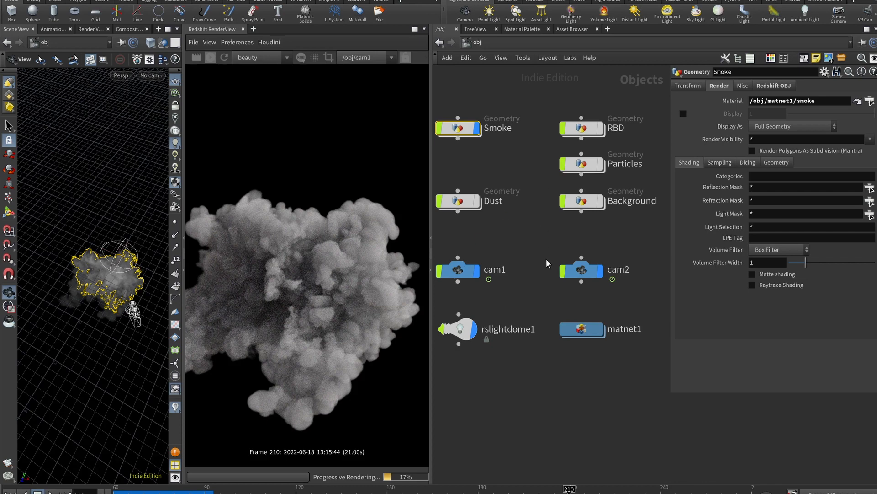
{"action": "double_click", "coordinate": [585, 325]}
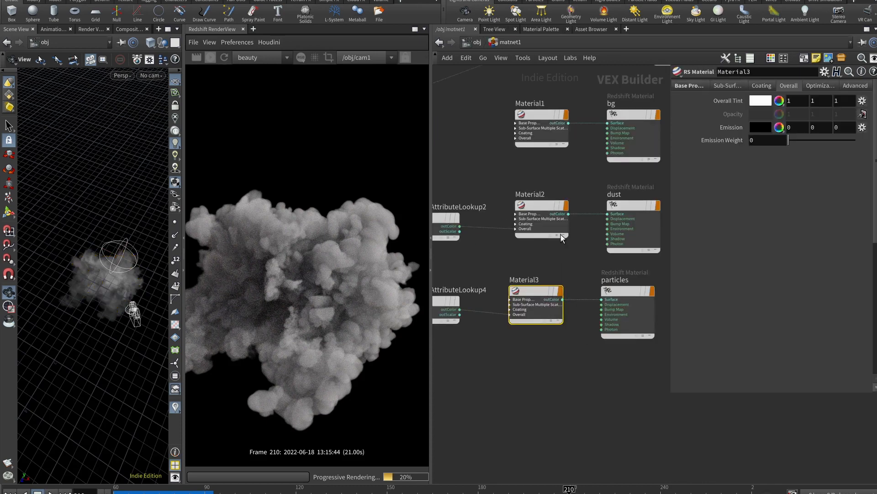
{"action": "middle_click_drag", "start_coordinate": [595, 160], "coordinate": [563, 294]}
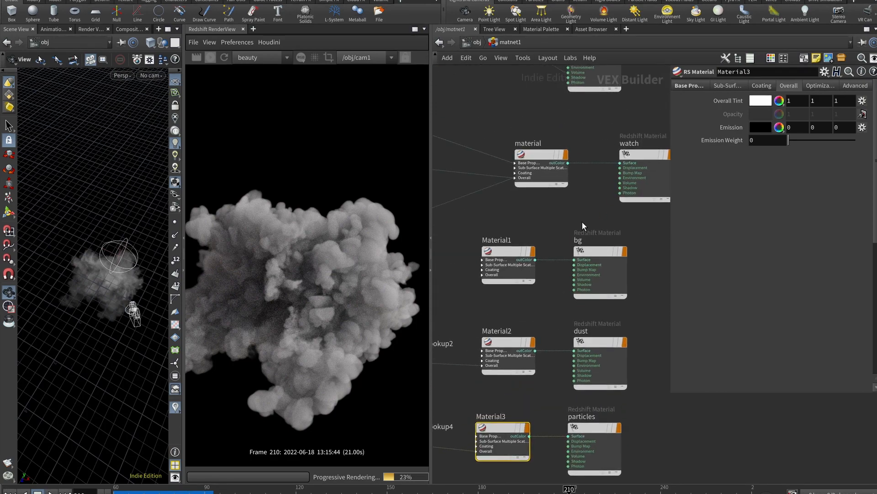
{"action": "middle_click_drag", "start_coordinate": [584, 204], "coordinate": [560, 337]}
{"action": "left_click", "coordinate": [480, 189]}
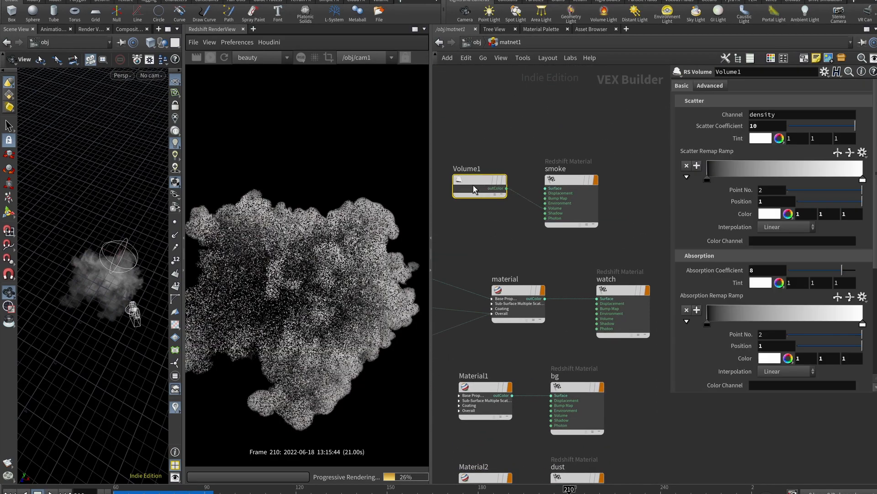
{"action": "left_click", "coordinate": [577, 179]}
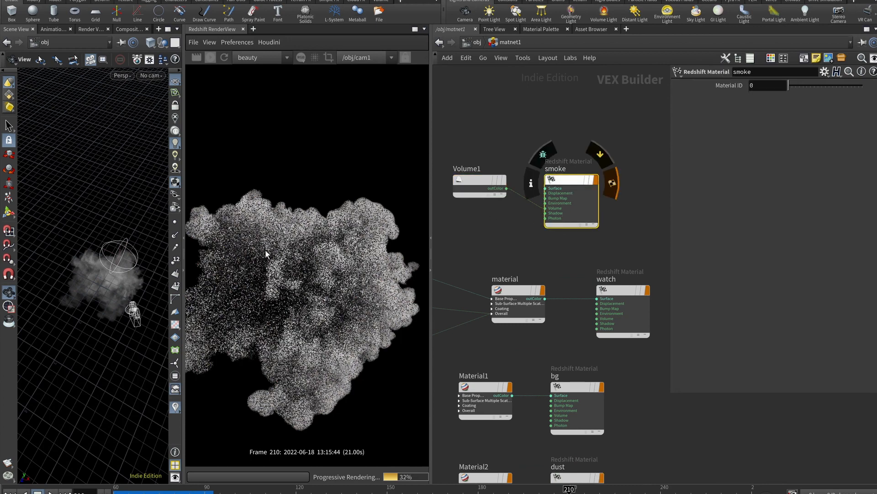
{"action": "left_click", "coordinate": [480, 184]}
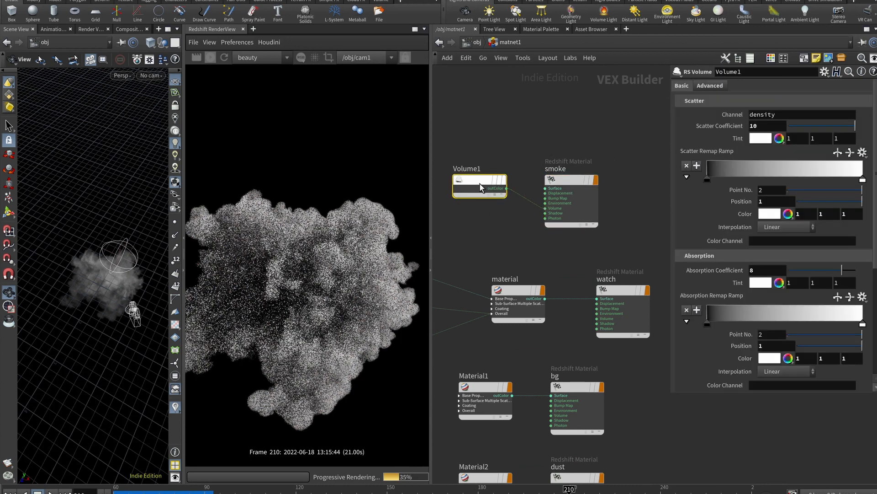
- Set both the absorption coefficient and the scatter coefficient of Volume1 to 1
{"action": "left_click", "coordinate": [757, 269]}
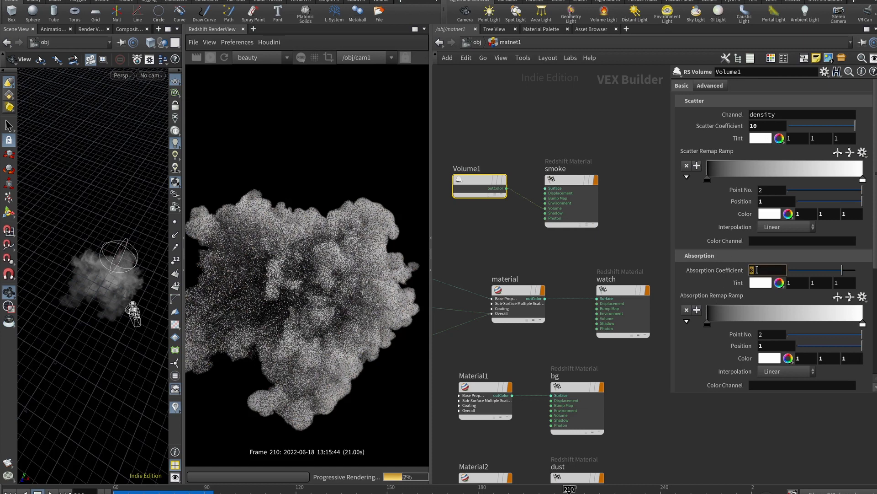
{"action": "type", "text": "1"}
{"action": "key", "text": "Return"}
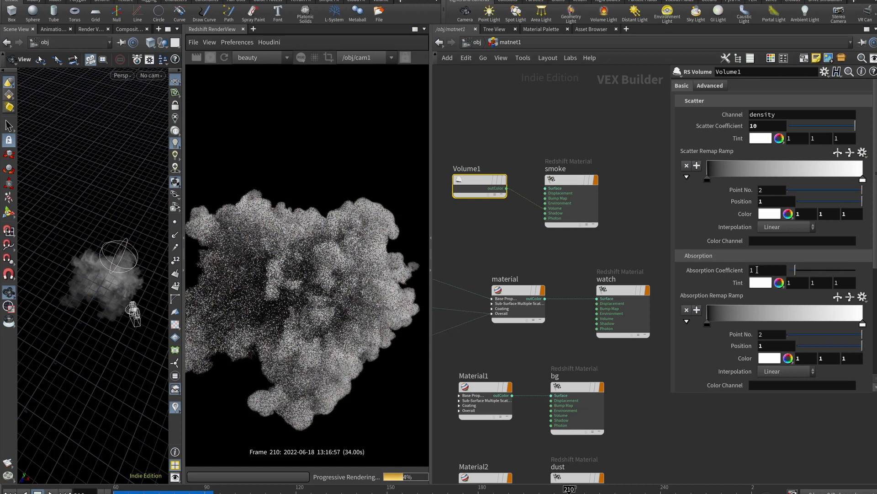
{"action": "left_click", "coordinate": [764, 124]}
{"action": "type", "text": "1"}
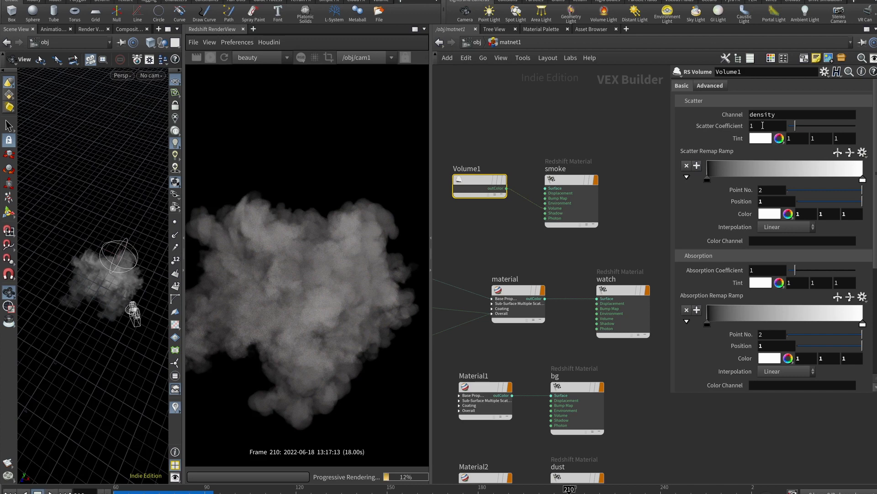
- Raise the Volume1 absorption coefficient to 3 and try 5 to compare the smoke's darkness in the render preview
{"action": "left_click", "coordinate": [762, 270]}
{"action": "type", "text": "3"}
{"action": "key", "text": "Return"}
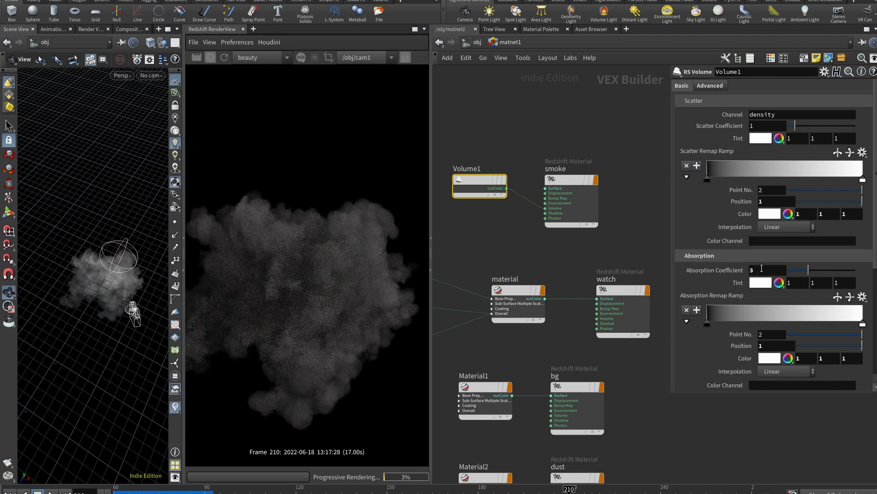
{"action": "left_click", "coordinate": [762, 270]}
{"action": "type", "text": "5"}
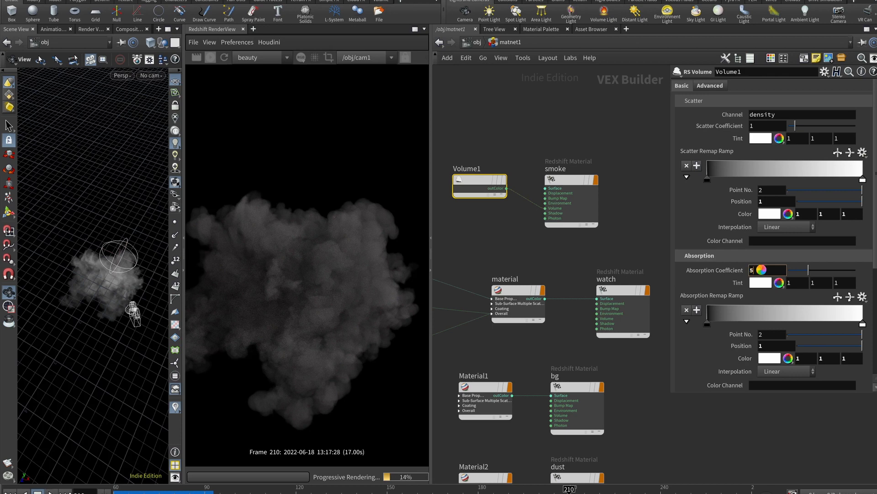
- Restore Volume1 to an absorption coefficient of 8 and a scatter coefficient of 10
{"action": "type", "text": "8"}
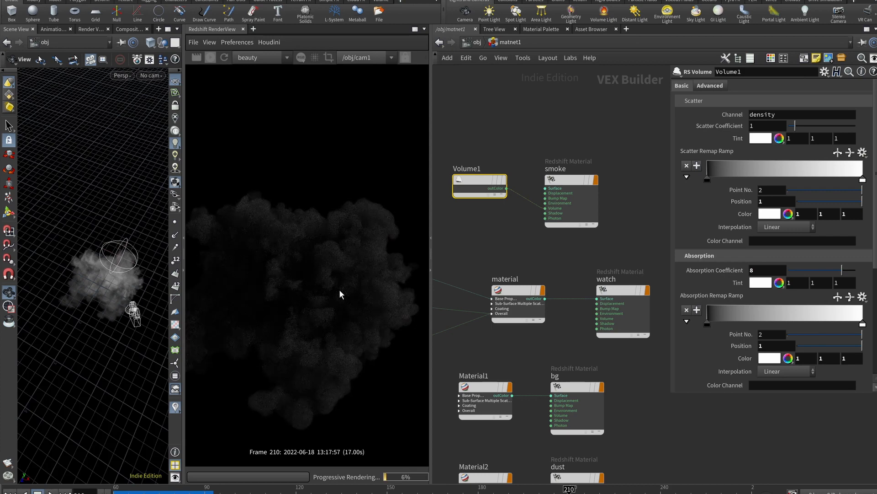
{"action": "left_click", "coordinate": [767, 127]}
{"action": "type", "text": "10"}
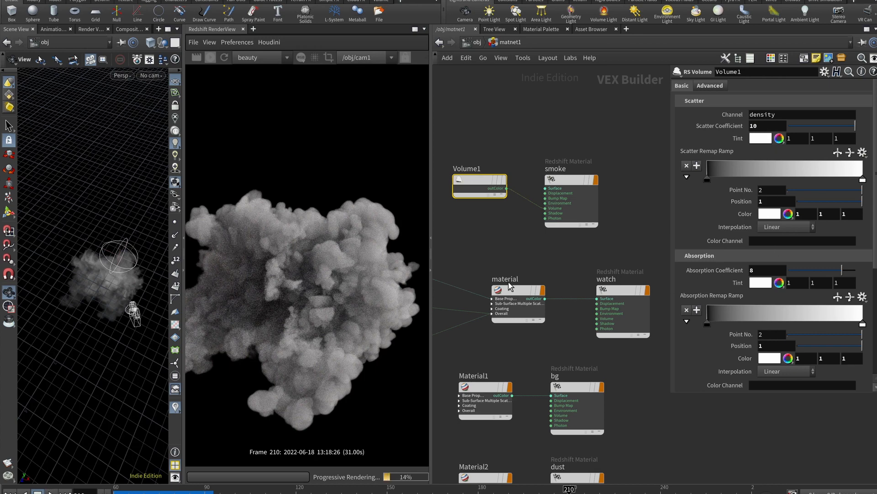
- Examine the diffuse color and reflection roughness of Material1, which feeds the bg material
{"action": "middle_click_drag", "start_coordinate": [504, 370], "coordinate": [539, 226]}
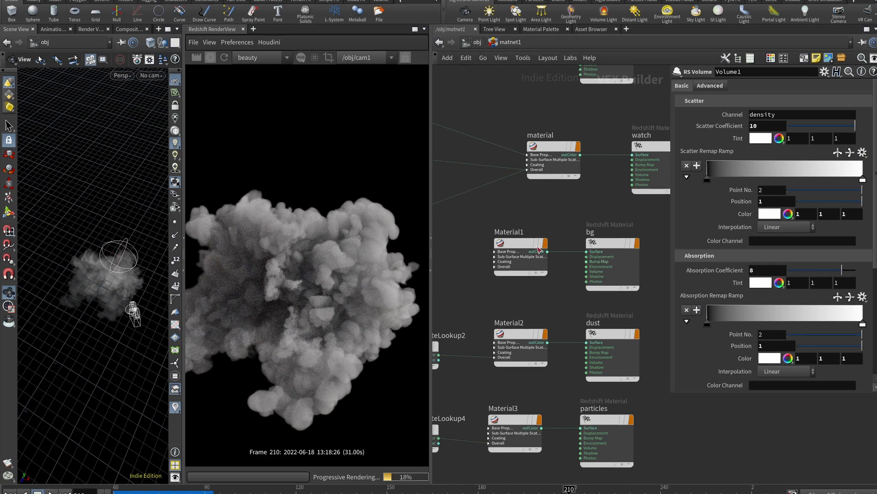
{"action": "left_click", "coordinate": [522, 249]}
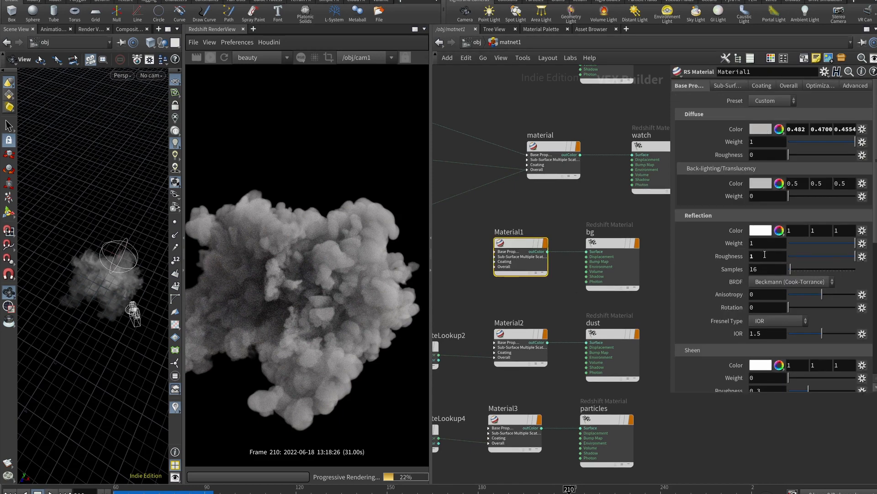
{"action": "middle_click_drag", "start_coordinate": [565, 212], "coordinate": [548, 228]}
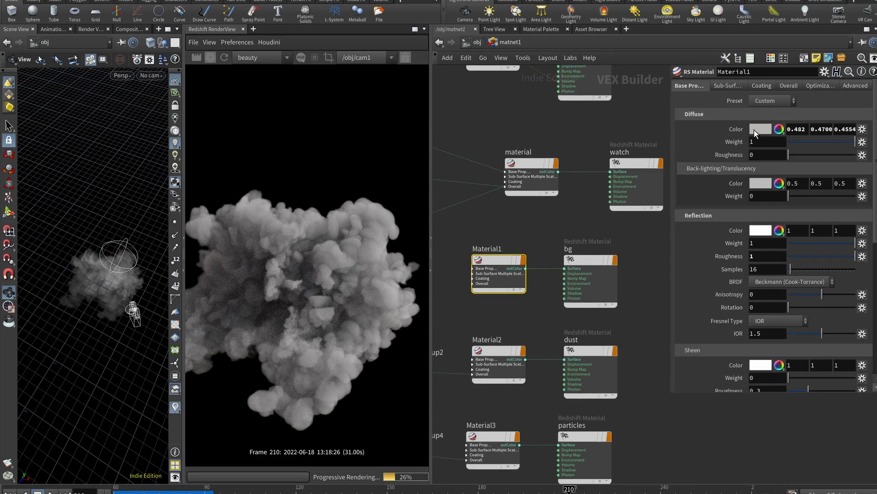
- Return to the object level, hide the Smoke object and display RBD in its place
{"action": "key", "text": "u"}
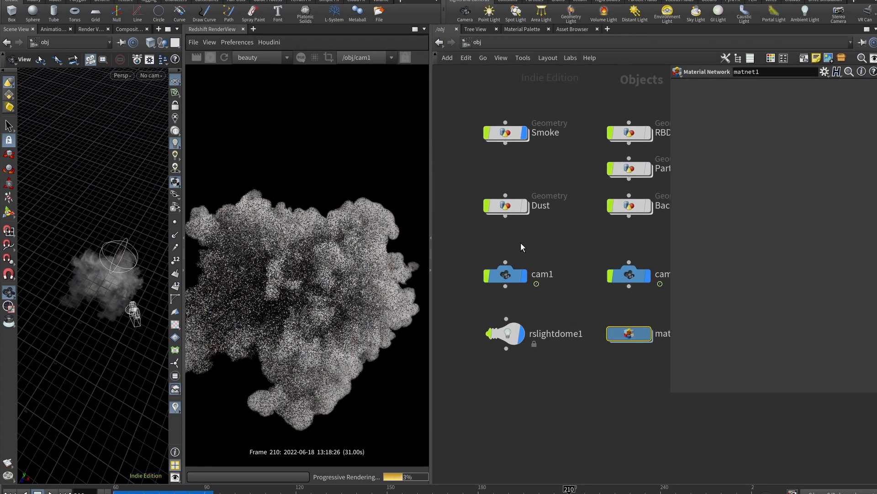
{"action": "middle_click_drag", "start_coordinate": [502, 241], "coordinate": [478, 238]}
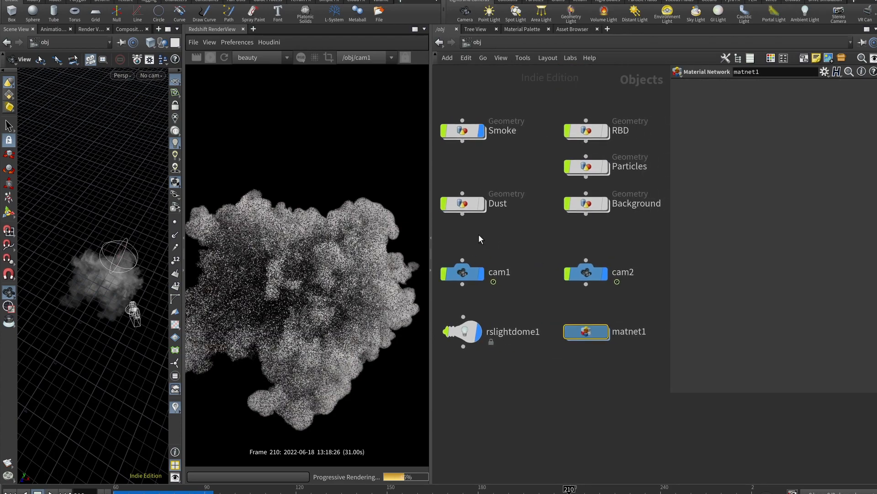
{"action": "left_click", "coordinate": [483, 130]}
{"action": "left_click", "coordinate": [606, 131]}
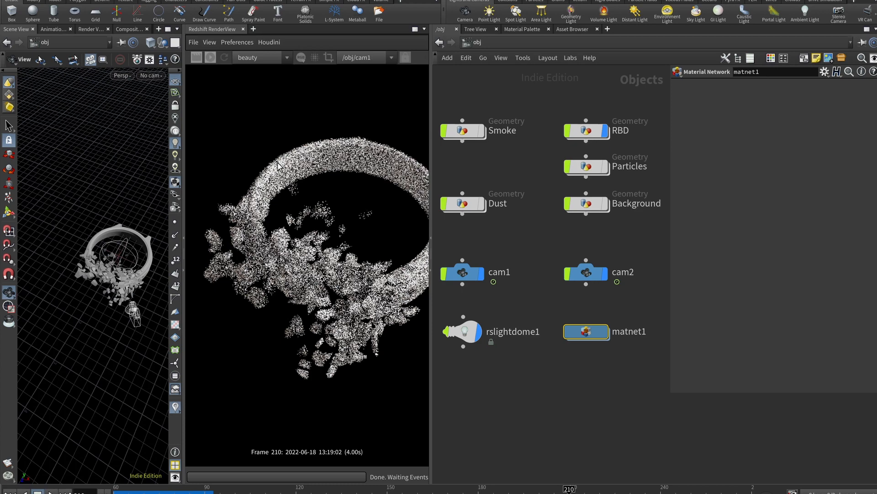
- Switch to the Vertical desktop layout and widen the scene view
{"action": "left_click", "coordinate": [219, 1]}
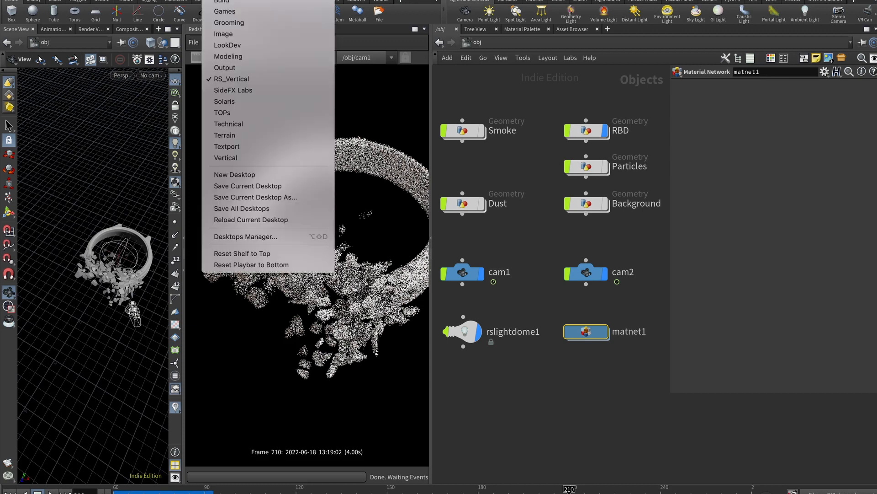
{"action": "left_click", "coordinate": [259, 158]}
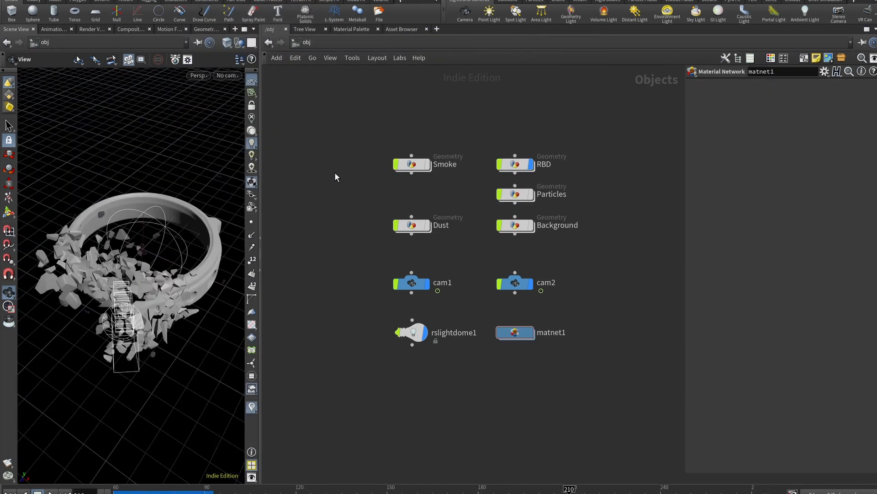
{"action": "left_click_drag", "start_coordinate": [258, 176], "coordinate": [408, 185]}
- Examine the sampling and transform settings of cam1, including its focus distance and F-Stop
{"action": "left_click", "coordinate": [480, 284]}
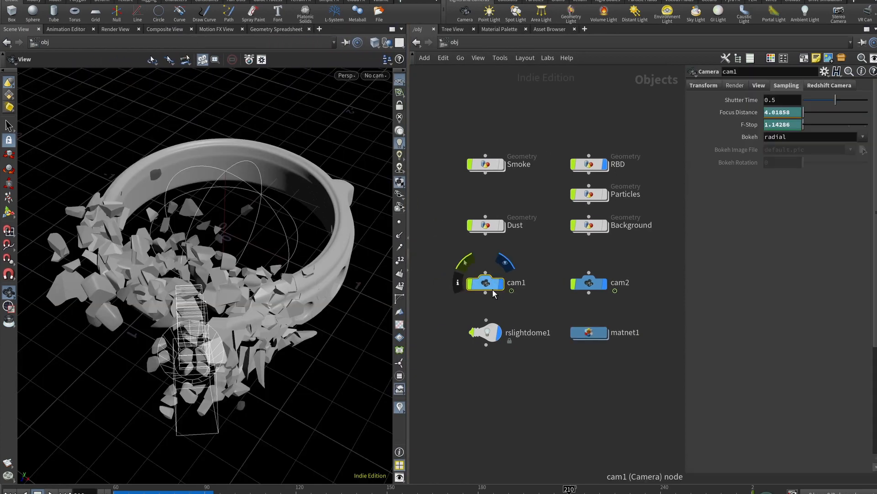
{"action": "mouse_move", "coordinate": [492, 285]}
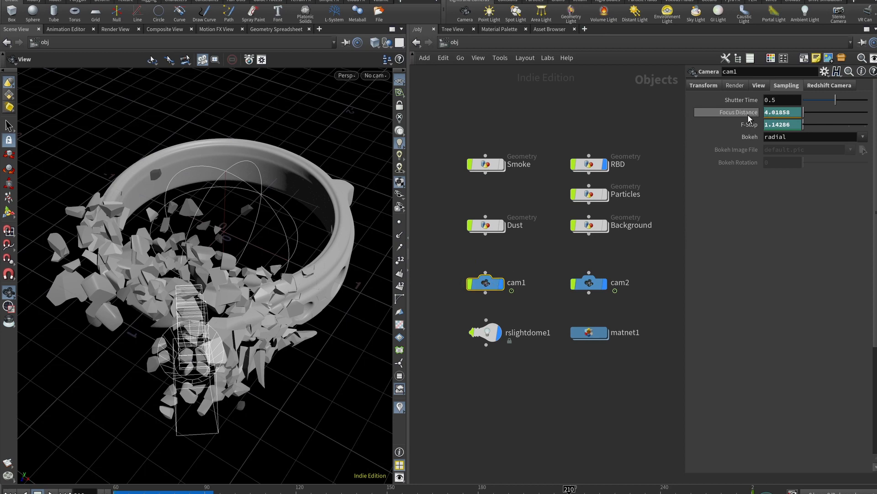
{"action": "left_click", "coordinate": [704, 85]}
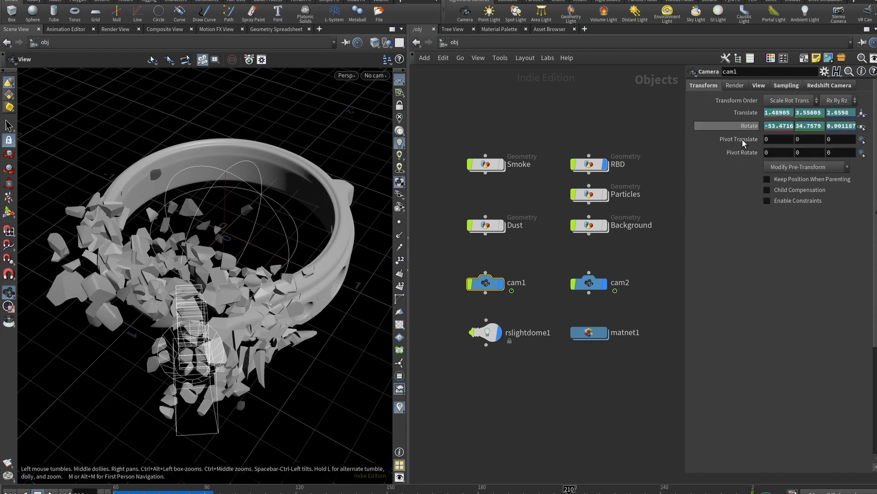
- Scrub through the animation and look through cam1 and cam2 to review both camera moves up to frame 270
{"action": "left_click_drag", "start_coordinate": [569, 489], "coordinate": [128, 489]}
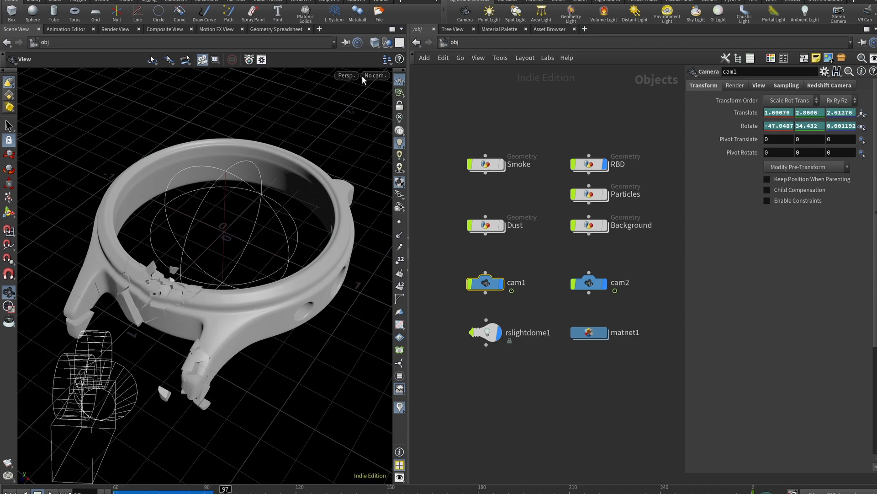
{"action": "left_click", "coordinate": [375, 75]}
{"action": "left_click", "coordinate": [382, 121]}
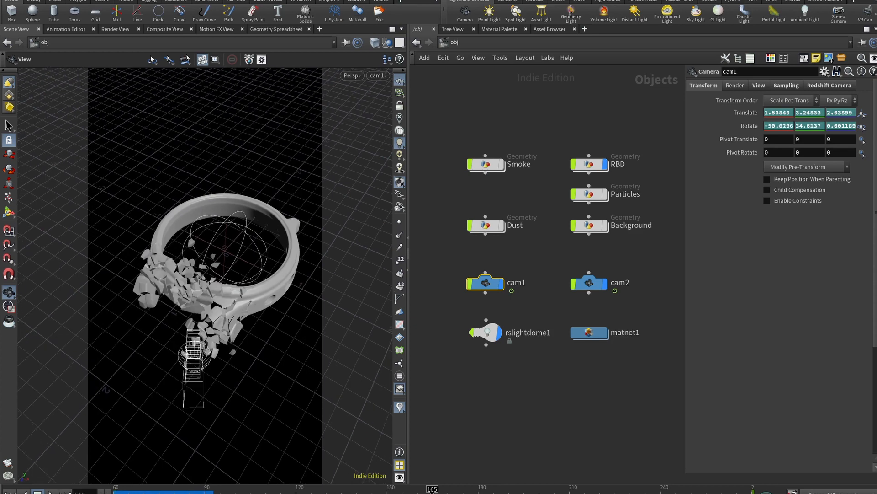
{"action": "left_click", "coordinate": [377, 76]}
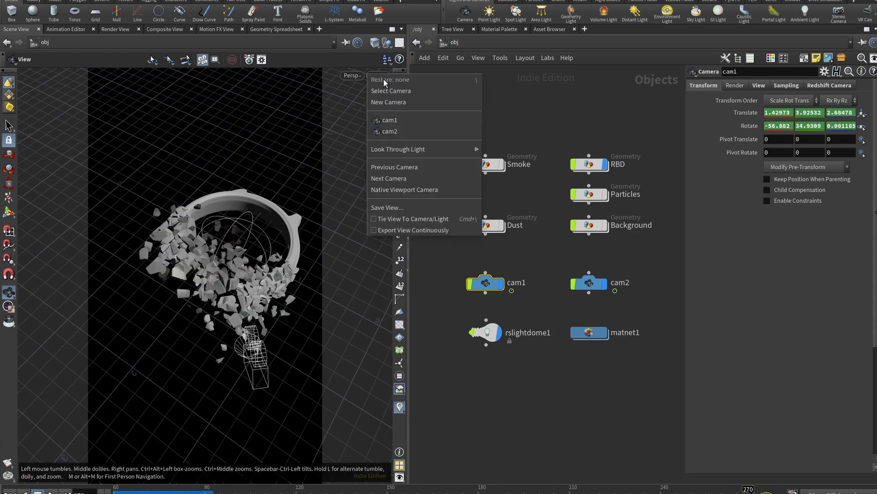
{"action": "left_click", "coordinate": [382, 128]}
{"action": "left_click_drag", "start_coordinate": [126, 491], "coordinate": [748, 491]}
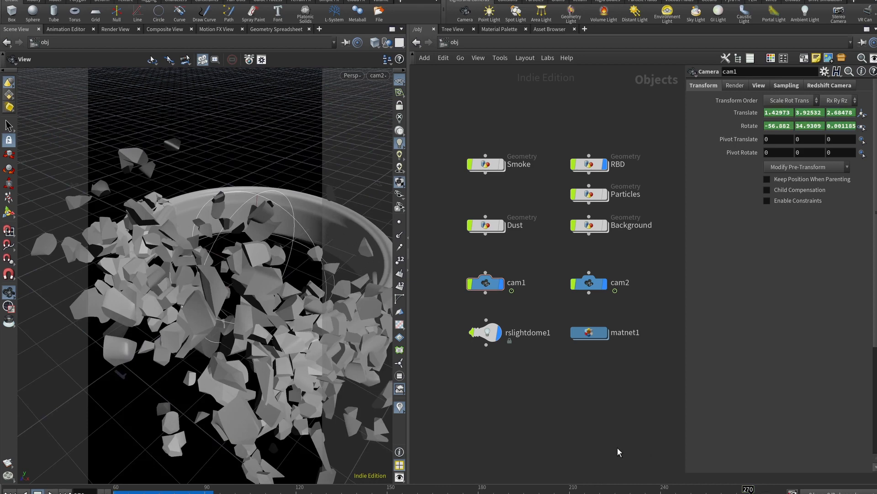
- Go to the out network and set the valid frame range of Redshift_ROP1 to Render Frame Range
{"action": "left_click", "coordinate": [451, 42]}
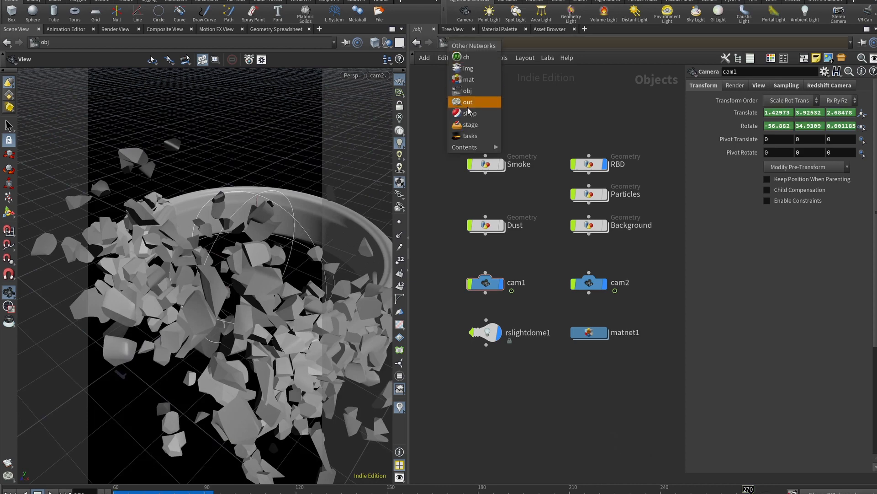
{"action": "left_click", "coordinate": [463, 100]}
{"action": "left_click", "coordinate": [532, 236]}
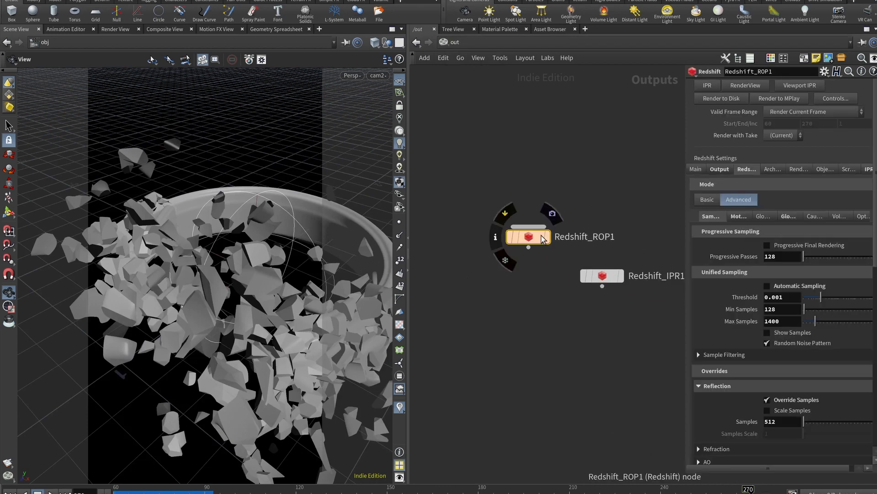
{"action": "left_click", "coordinate": [676, 111]}
{"action": "left_click", "coordinate": [679, 129]}
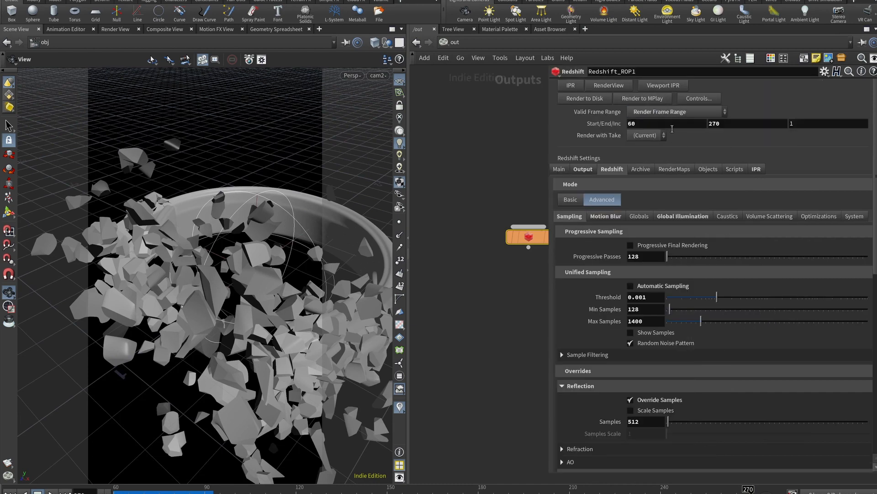
{"action": "left_click", "coordinate": [730, 121]}
- Examine the output file options of Redshift_ROP1 and its unified sampling and reflection, light and volume sample overrides
{"action": "left_click", "coordinate": [590, 169]}
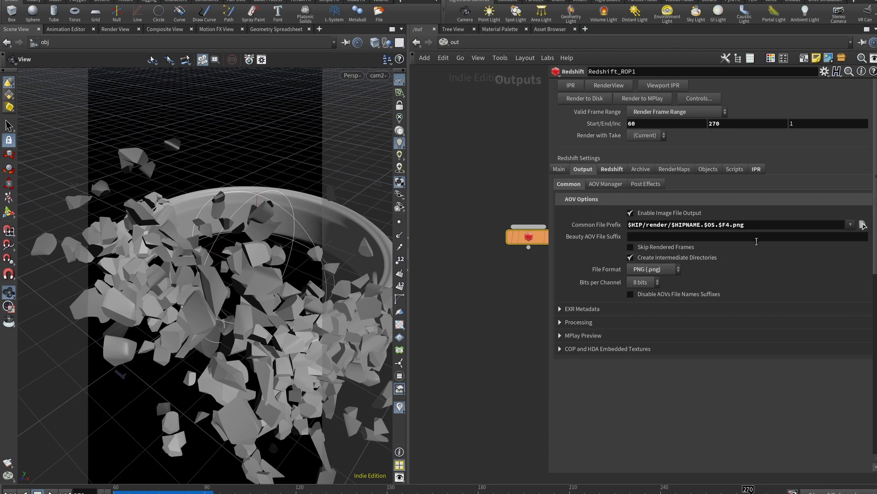
{"action": "left_click", "coordinate": [612, 169]}
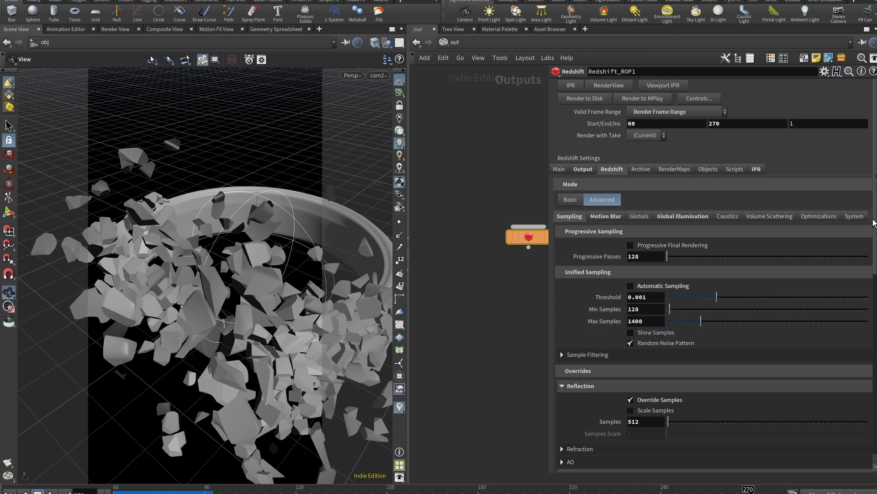
{"action": "left_click_drag", "start_coordinate": [876, 220], "coordinate": [875, 308]}
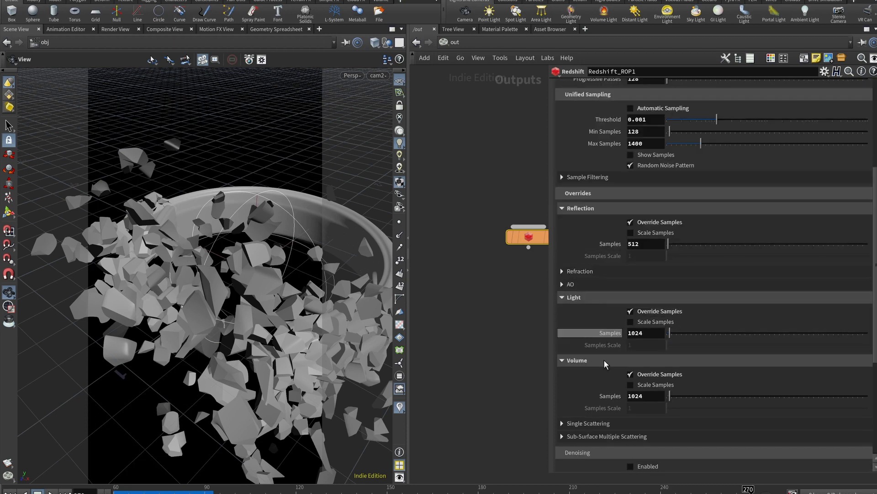
{"action": "scroll", "coordinate": [610, 221], "scroll_direction": "up", "scroll_amount": 5}
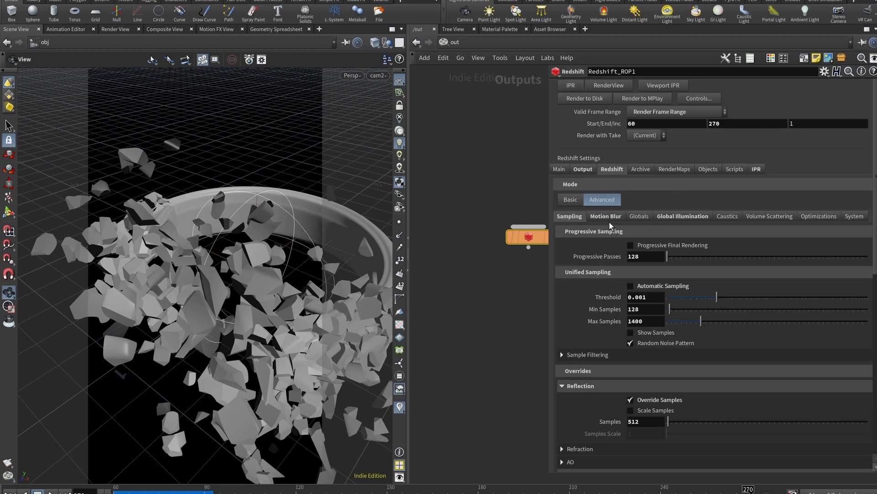
- Examine the motion blur steps and shutter settings of Redshift_ROP1 and its global illumination engines and brute force rays
{"action": "left_click", "coordinate": [608, 217]}
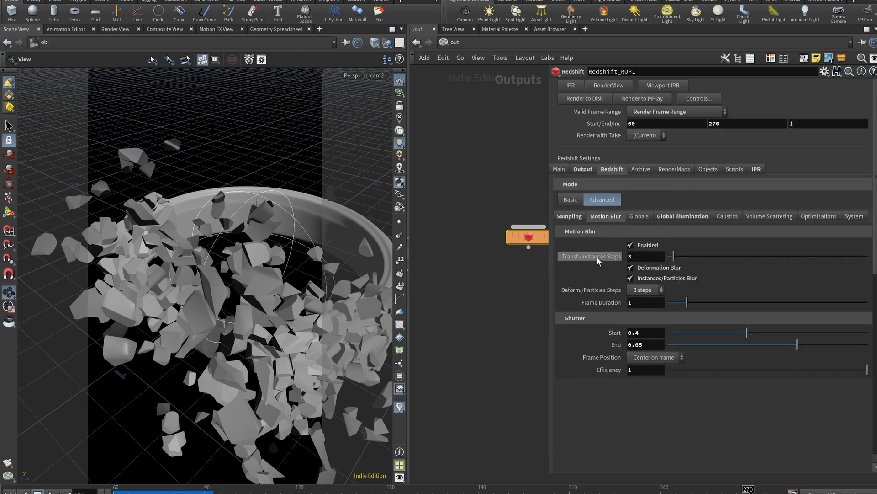
{"action": "left_click", "coordinate": [640, 256]}
{"action": "left_click", "coordinate": [649, 332]}
{"action": "left_click", "coordinate": [671, 218]}
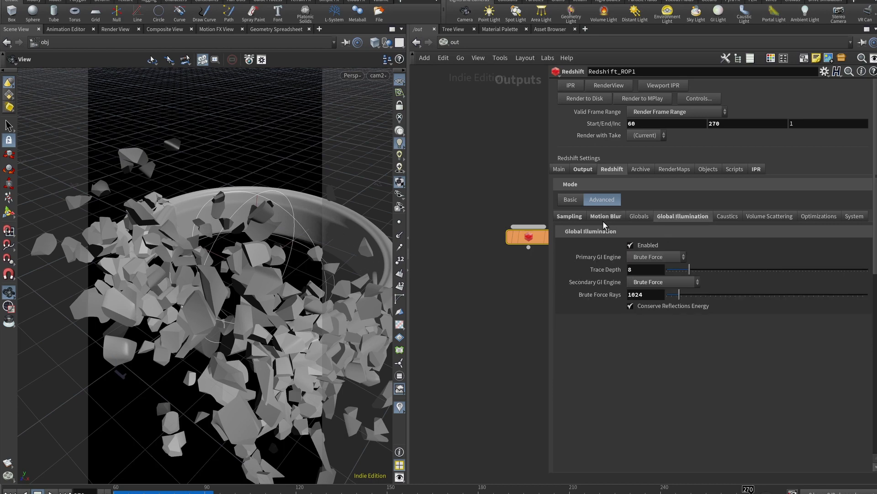
{"action": "left_click", "coordinate": [602, 220]}
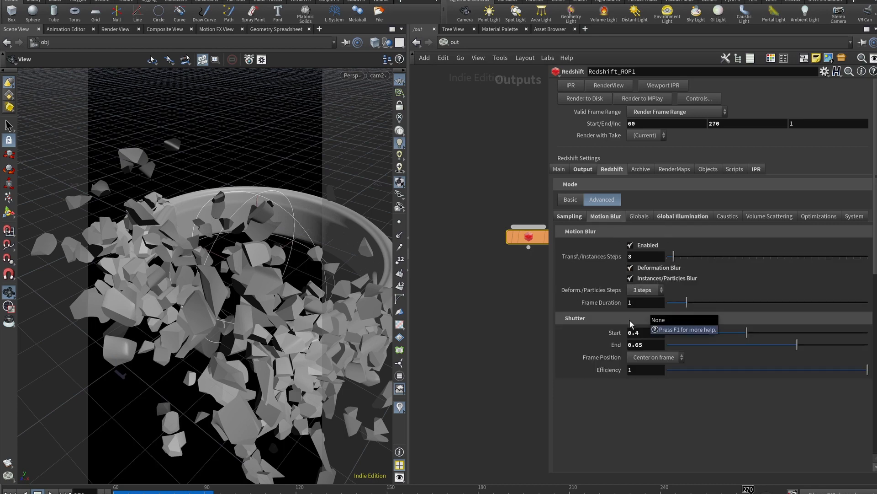
{"action": "left_click", "coordinate": [677, 216]}
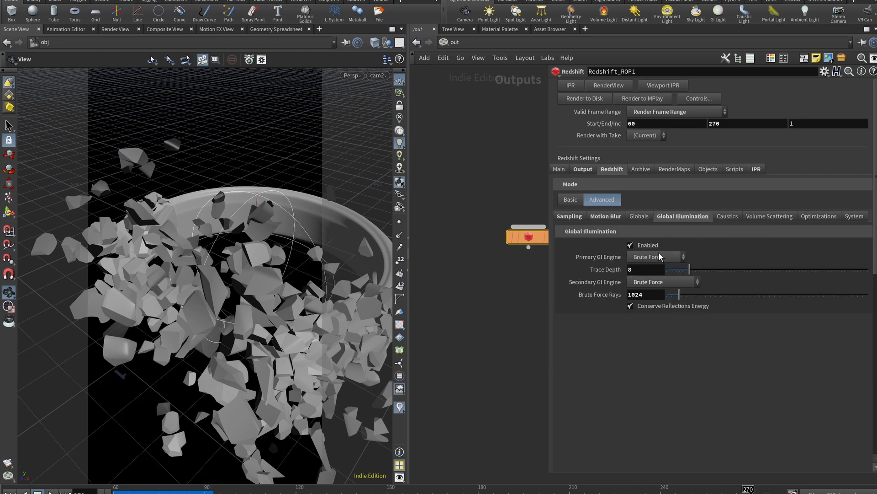
{"action": "left_click", "coordinate": [650, 294]}
- Look through the volume scattering, optimization and system settings of Redshift_ROP1 and go back to its output options
{"action": "left_click", "coordinate": [774, 217]}
{"action": "left_click", "coordinate": [819, 216]}
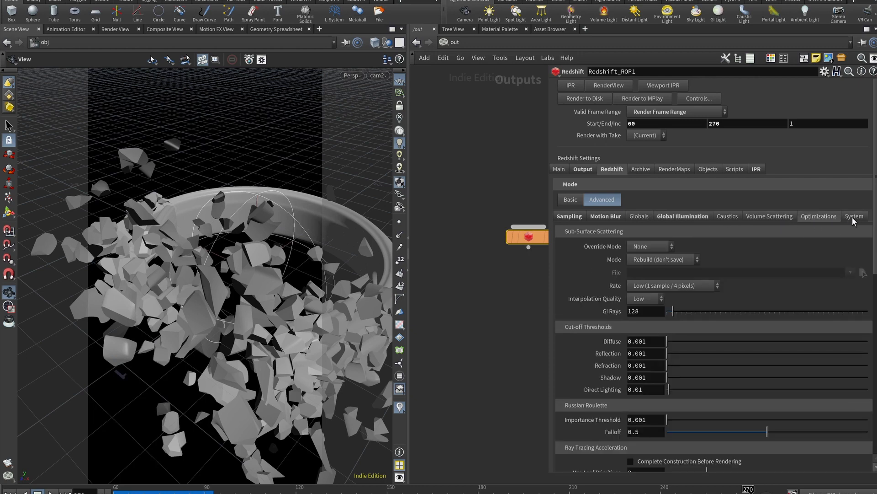
{"action": "left_click", "coordinate": [853, 216]}
{"action": "left_click", "coordinate": [585, 169]}
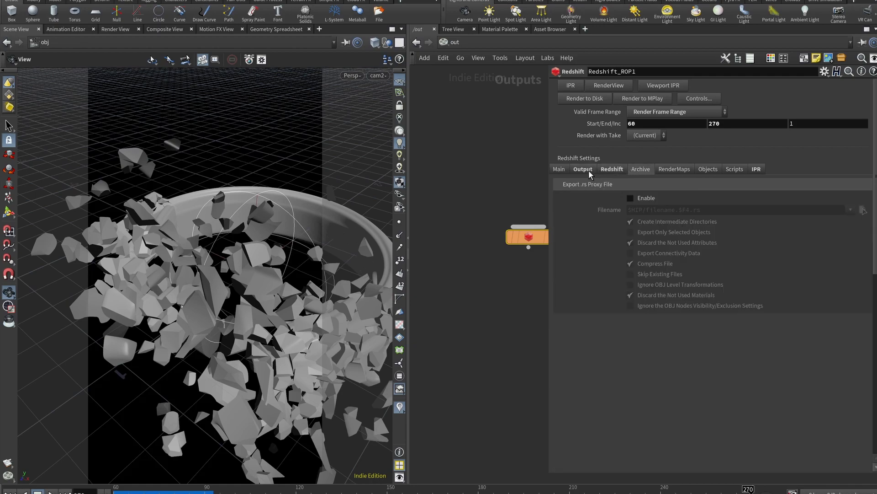